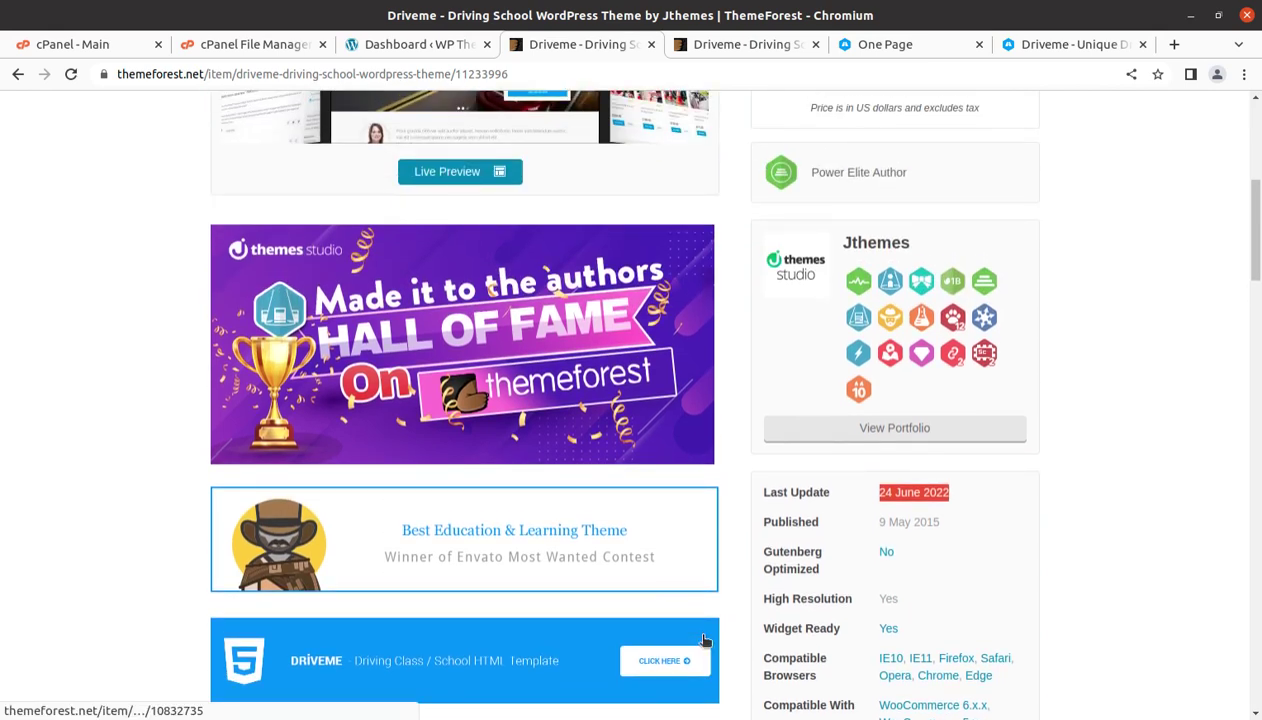
- Look over the Driveme item page, its one-page demo and the theme preview offering onepage and multipage versions
scroll(703, 641, "up", 4)
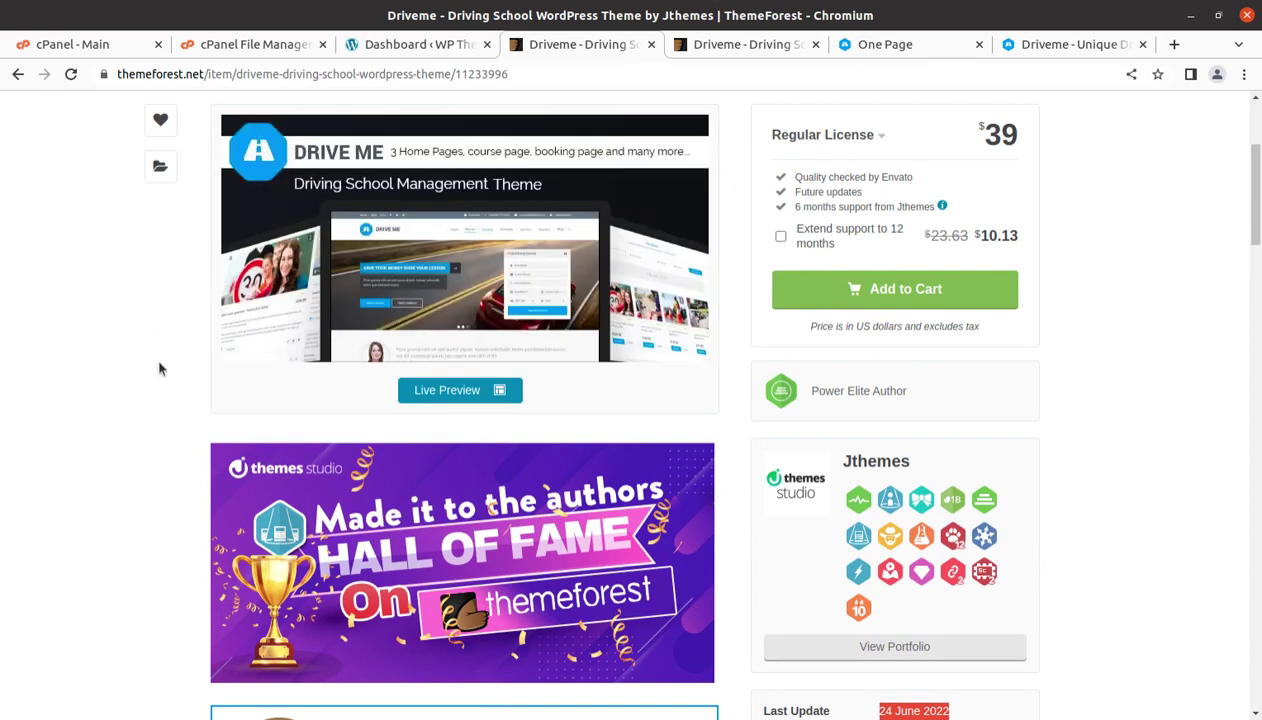
left_click(882, 50)
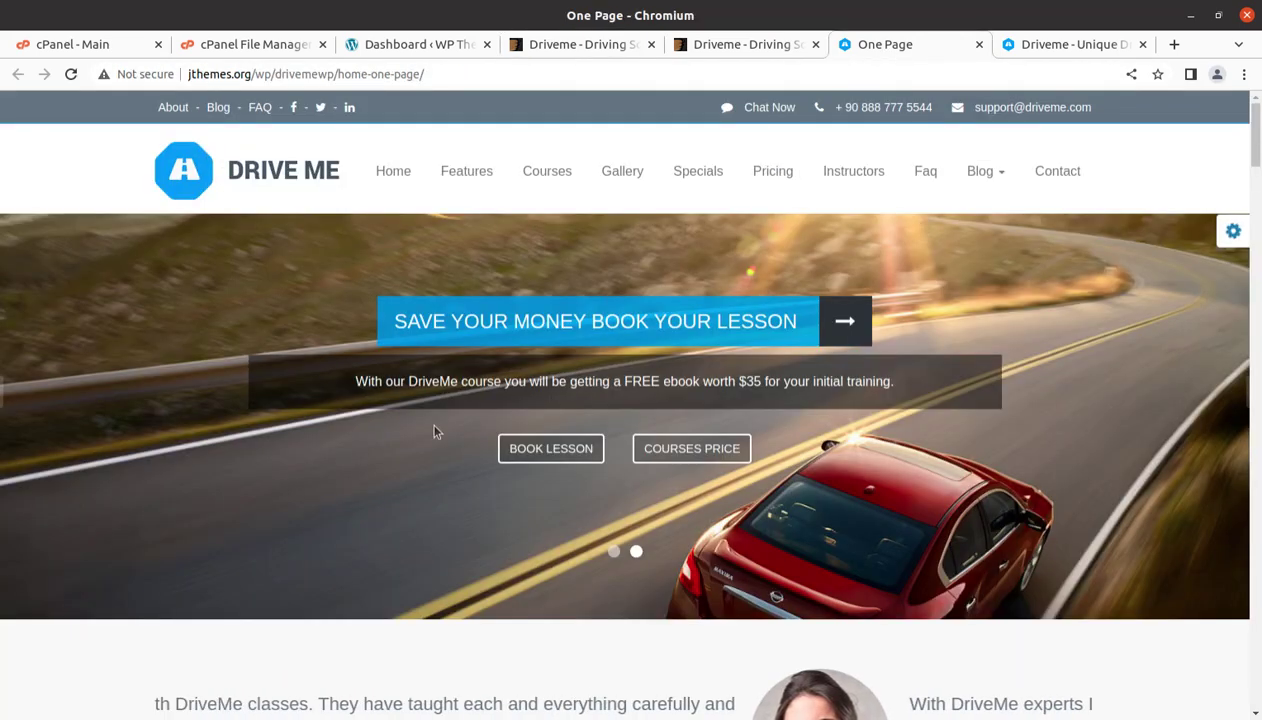
scroll(381, 477, "down", 3)
left_click(725, 48)
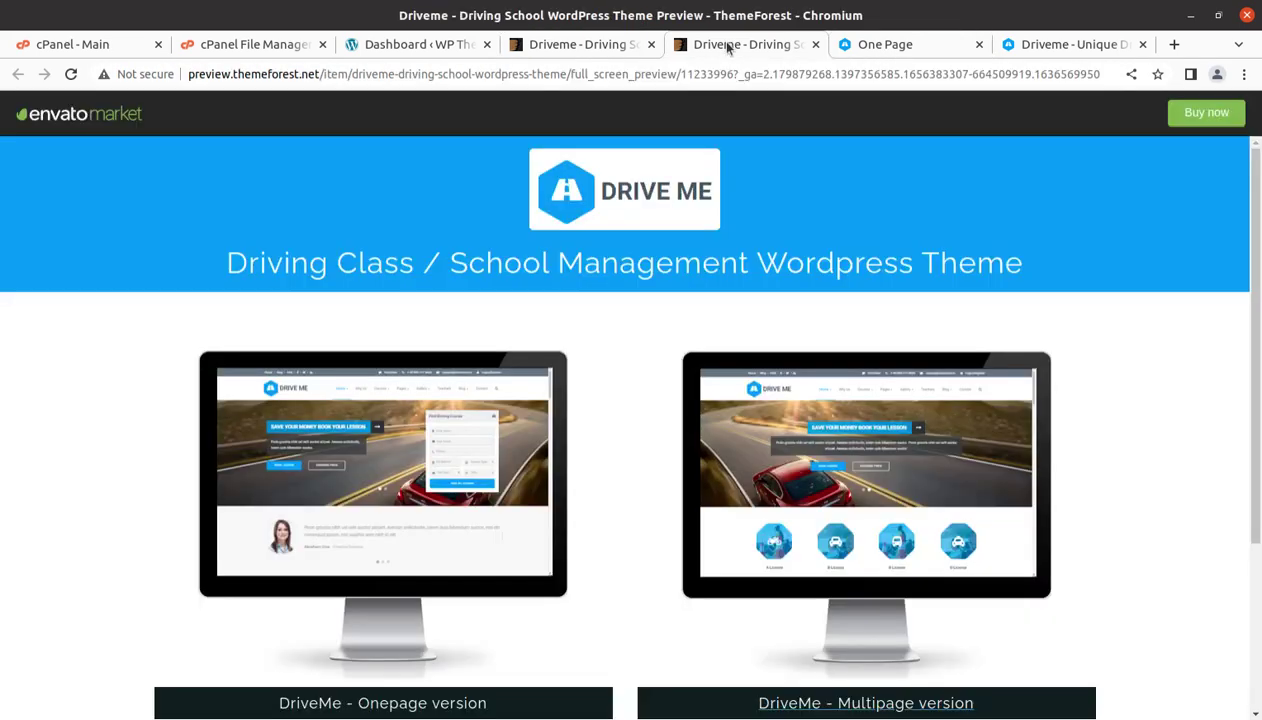
scroll(391, 603, "down", 2)
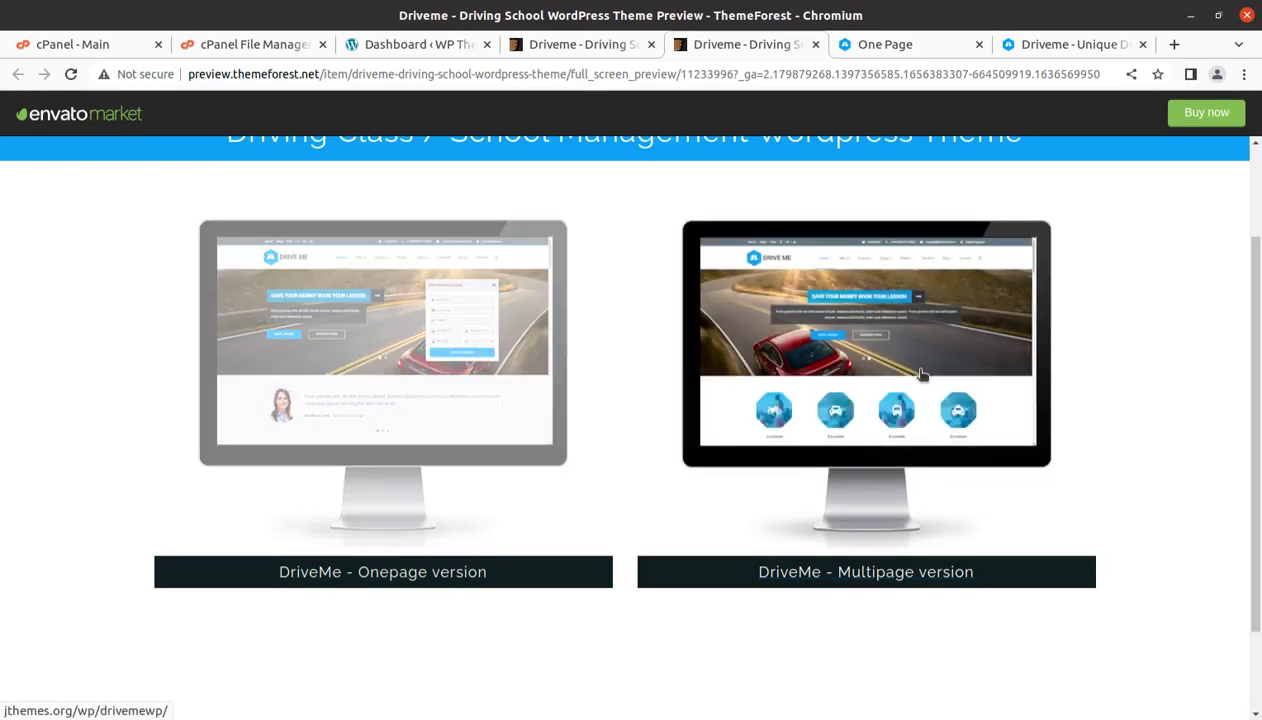
left_click(885, 44)
scroll(660, 566, "up", 2)
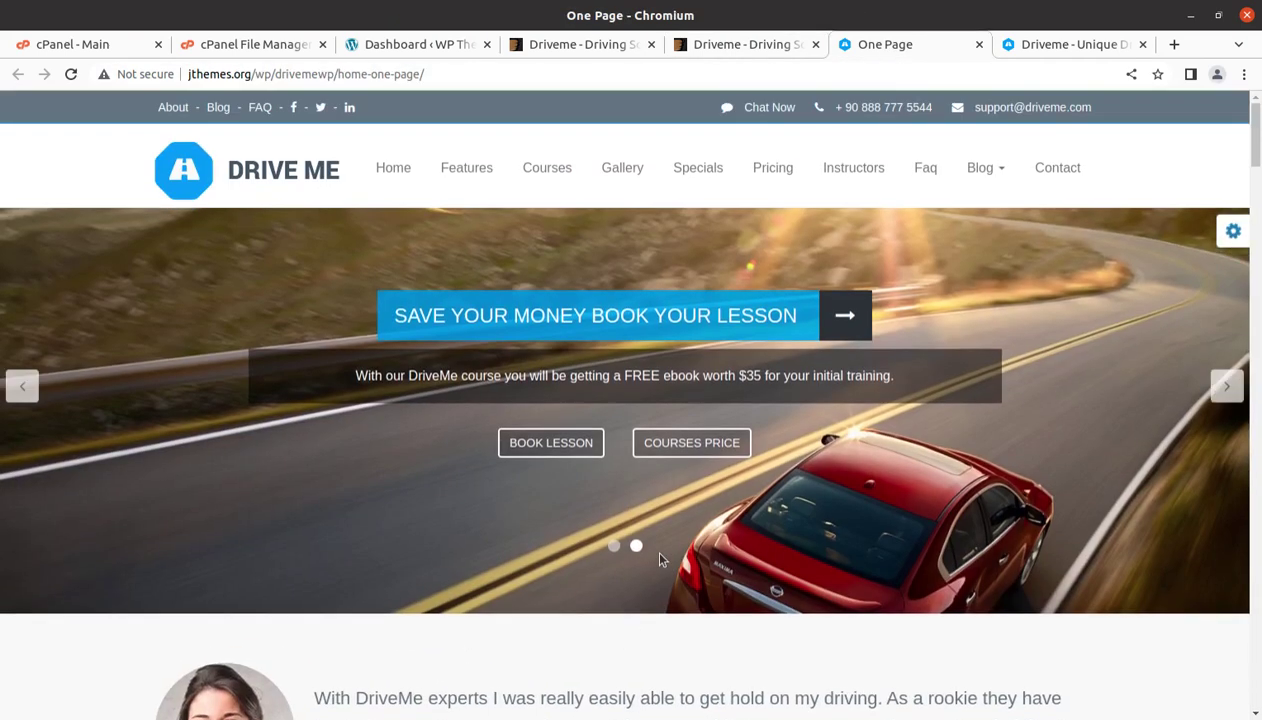
- View the Features, Courses, Gallery, Specials and Pricing sections of the one-page demo, and open the multipage demo
left_click(457, 173)
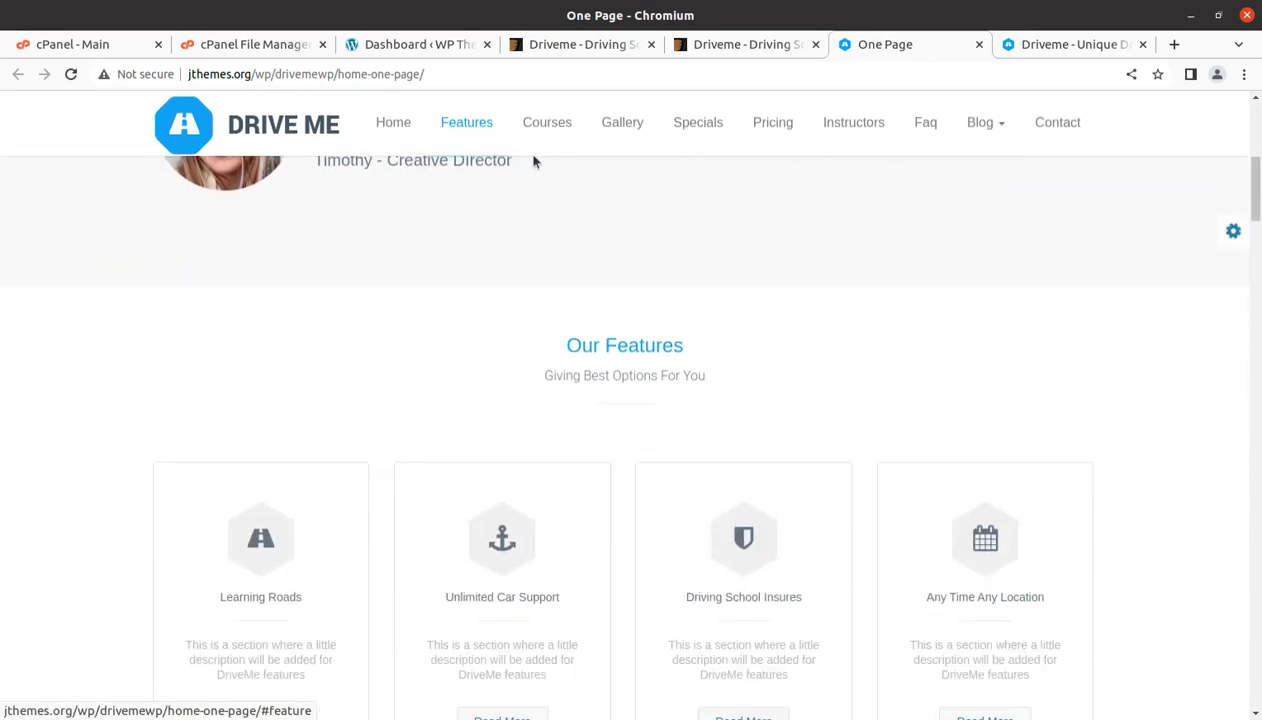
left_click(546, 127)
left_click(632, 133)
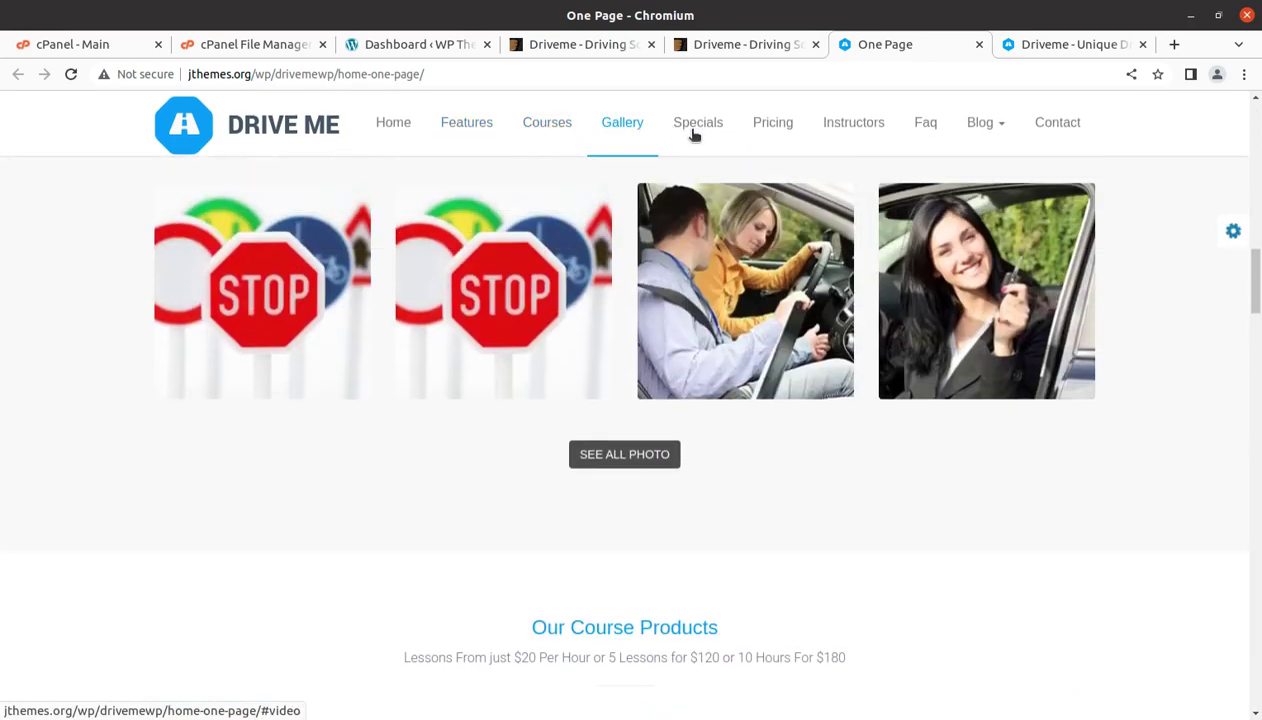
left_click(718, 124)
left_click(778, 124)
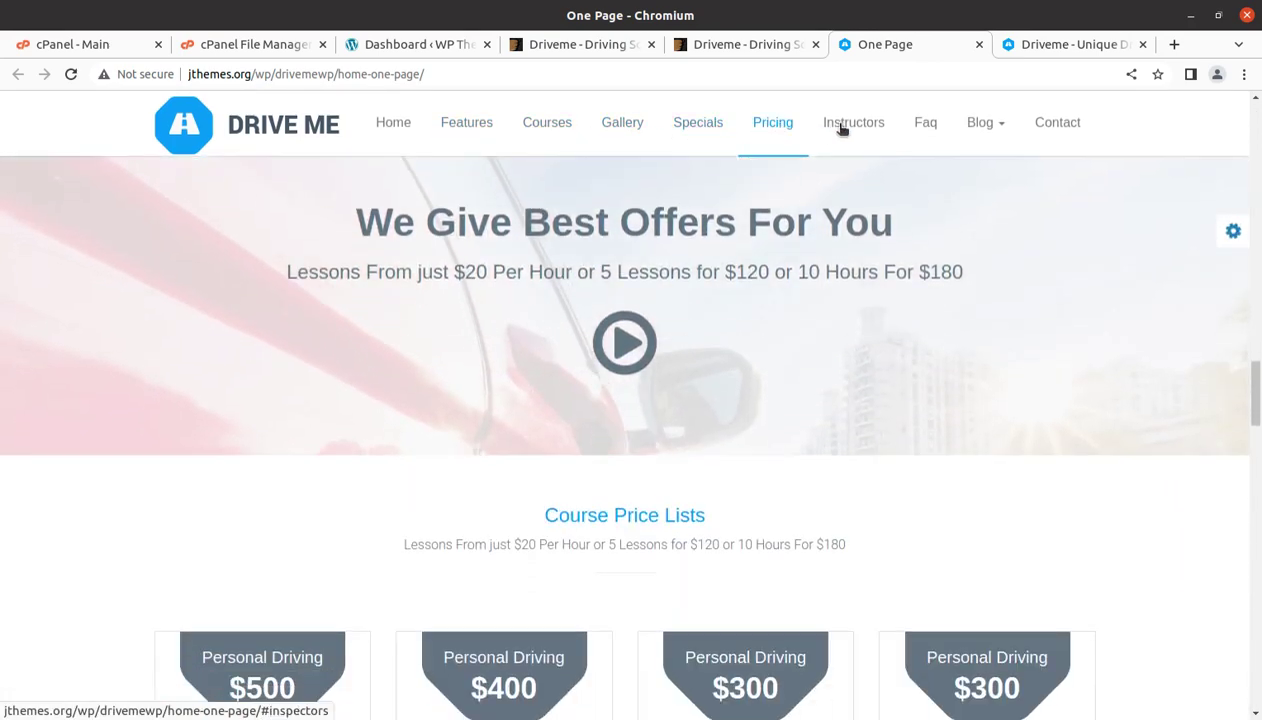
left_click(1025, 44)
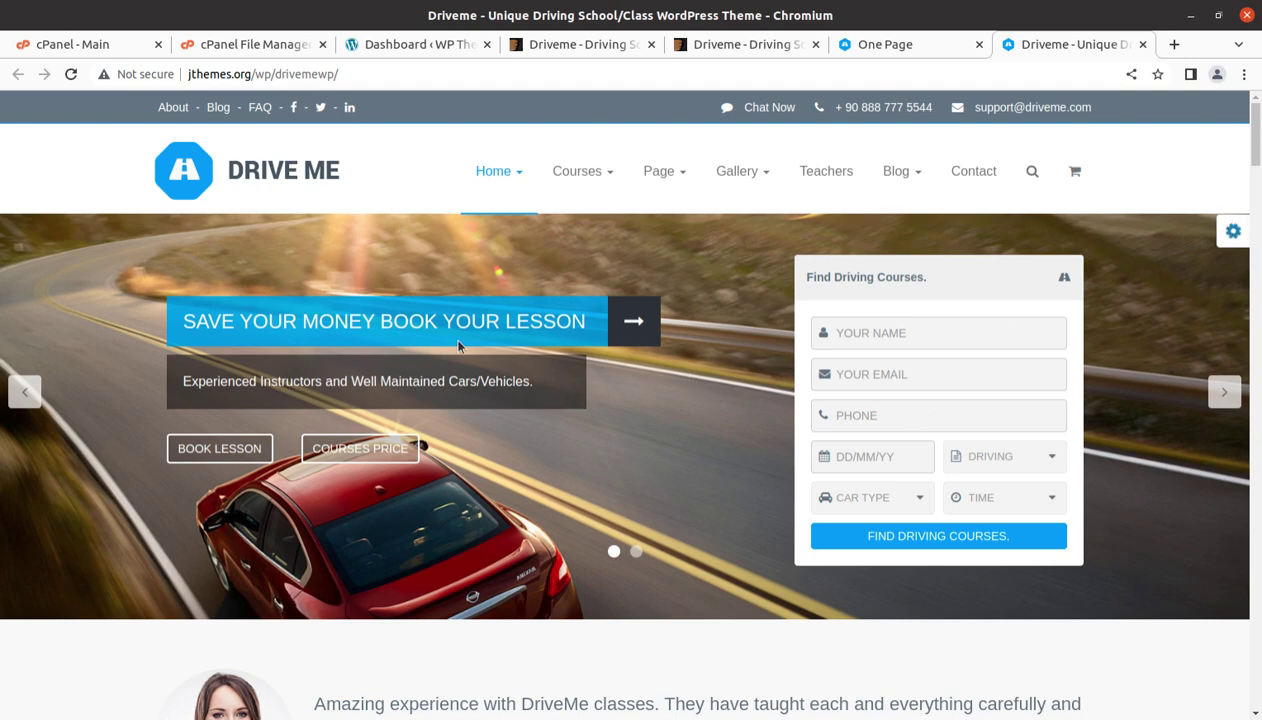
- Switch to the WordPress dashboard and highlight the At a Glance line stating the WordPress version and running theme
left_click(402, 47)
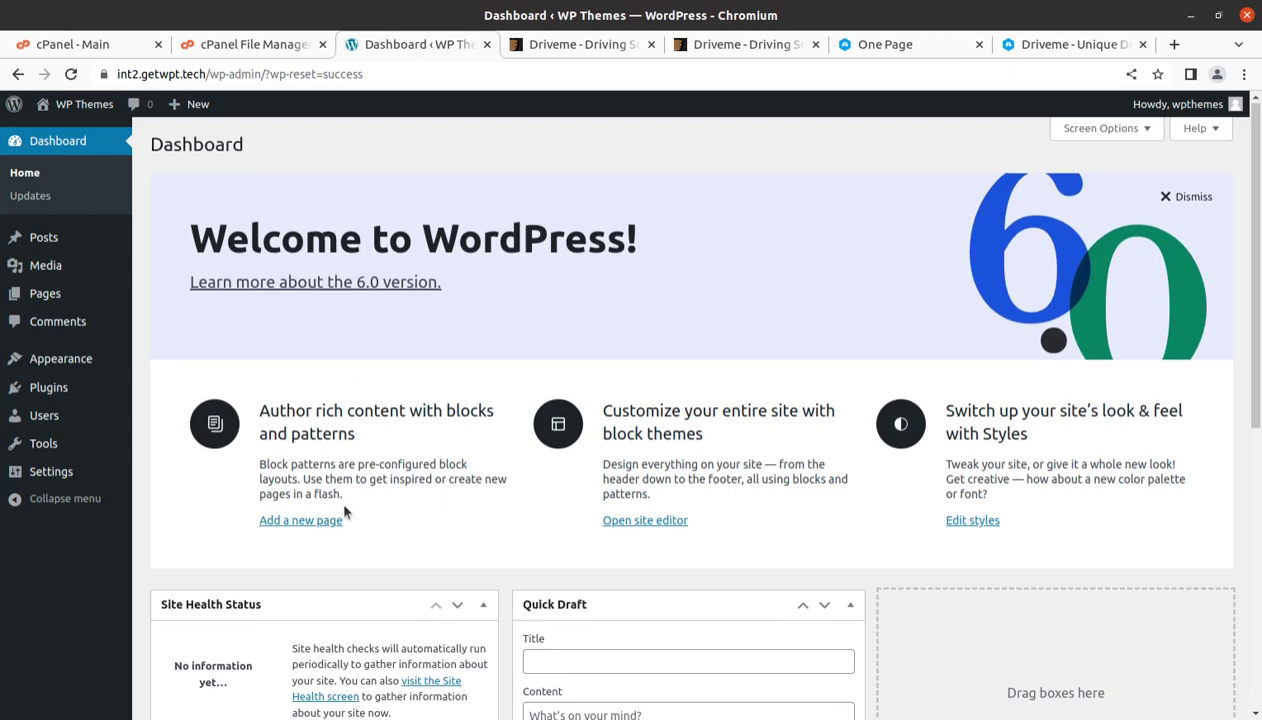
scroll(343, 509, "down", 3)
scroll(406, 630, "down", 2)
left_click_drag(430, 555, 160, 548)
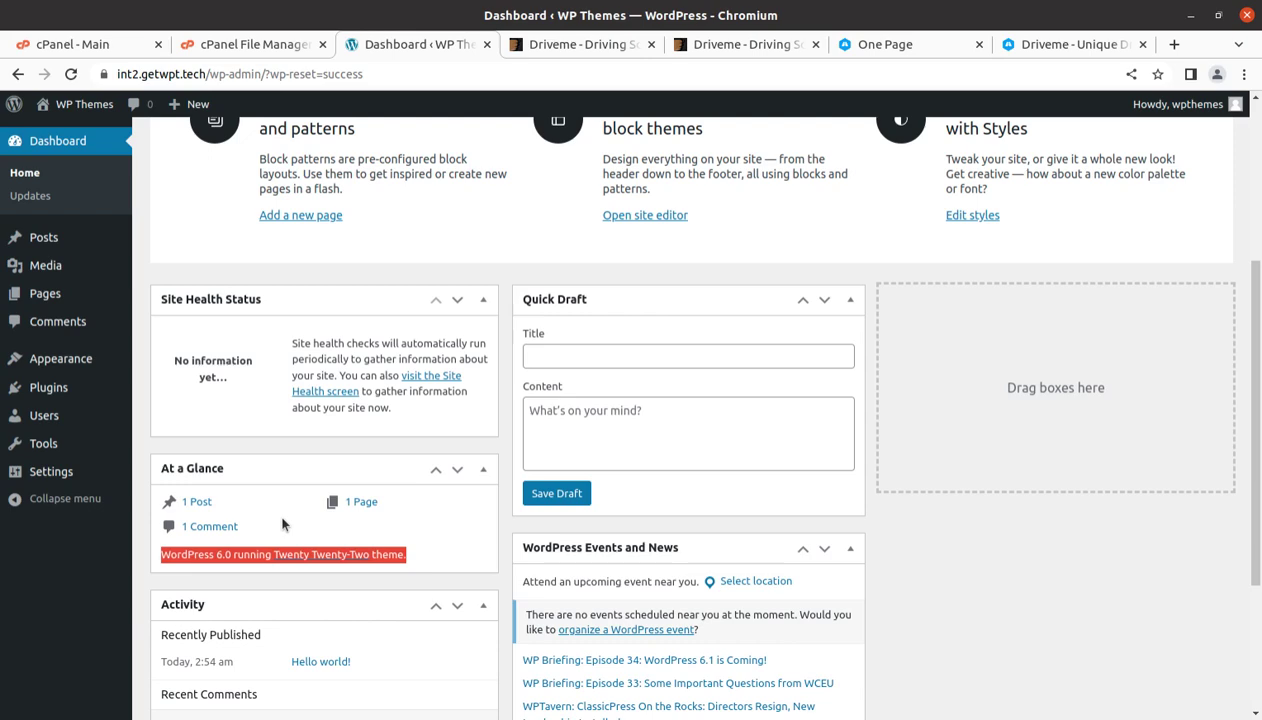
scroll(282, 524, "up", 3)
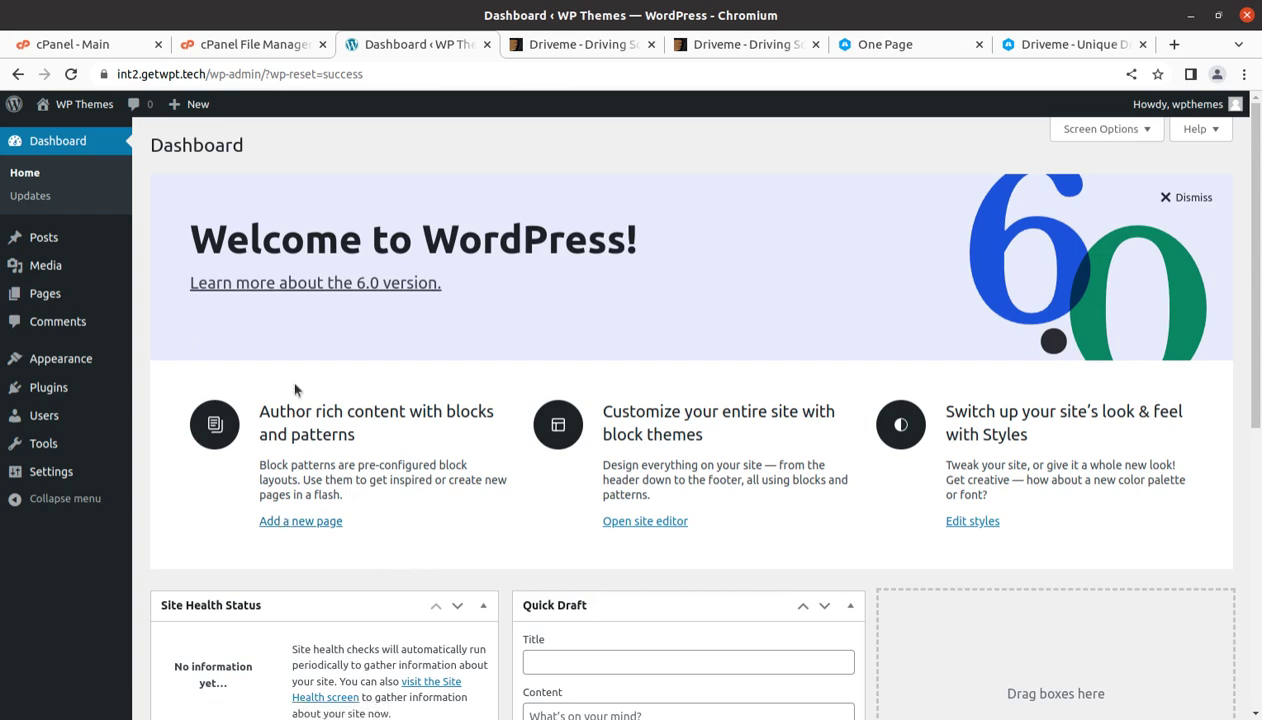
- Switch to the file manager and inspect the folders and zip files inside driveme_v1.5.2.2, particularly the theme zip
key("alt+Tab")
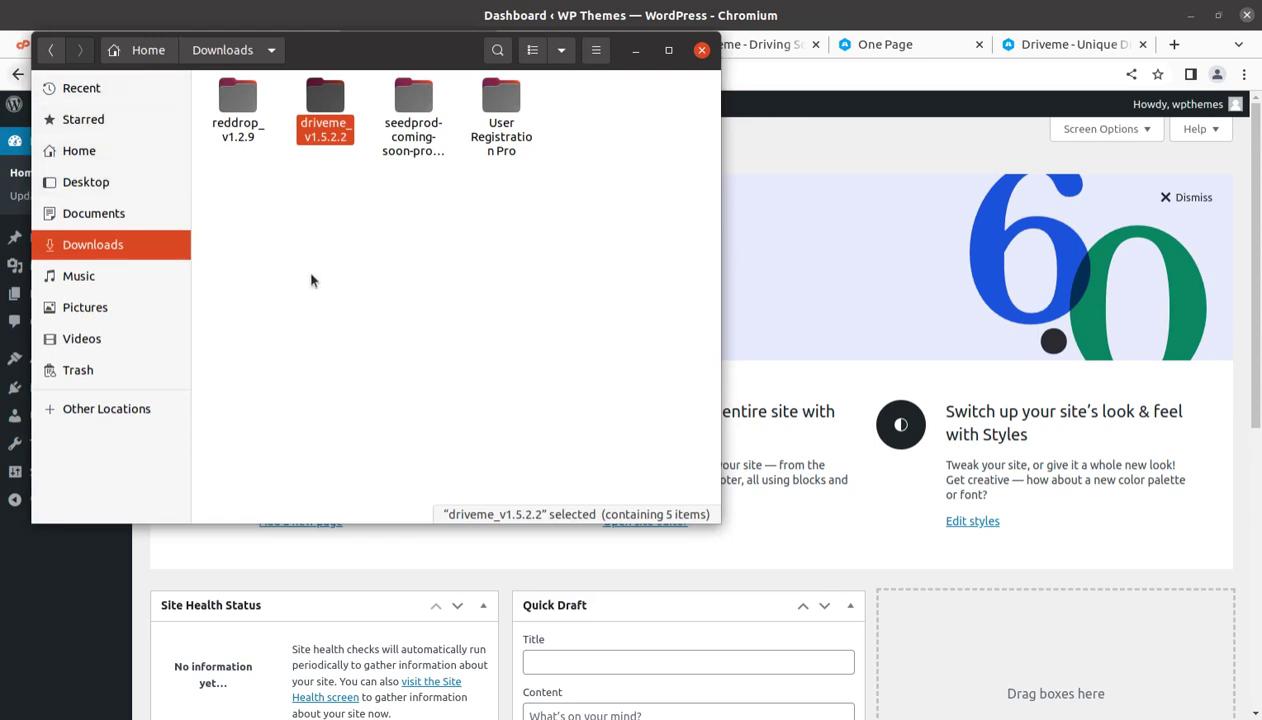
double_click(320, 128)
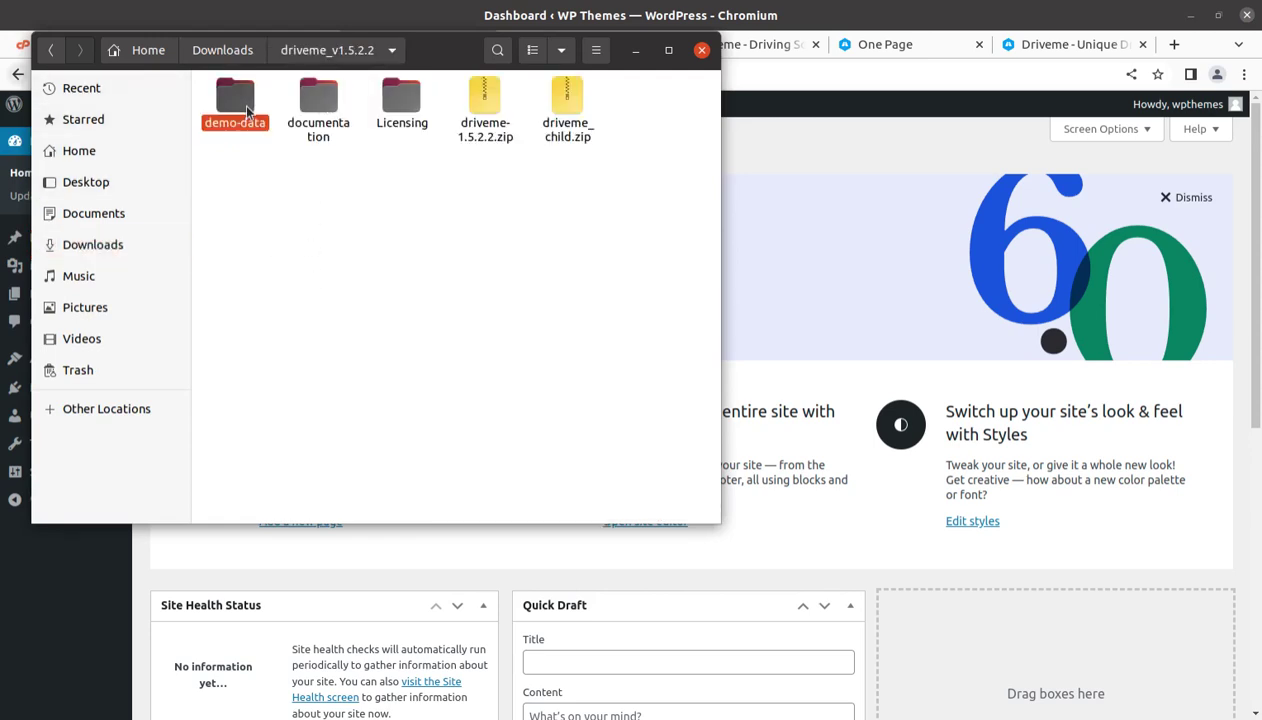
left_click(317, 100)
left_click(400, 100)
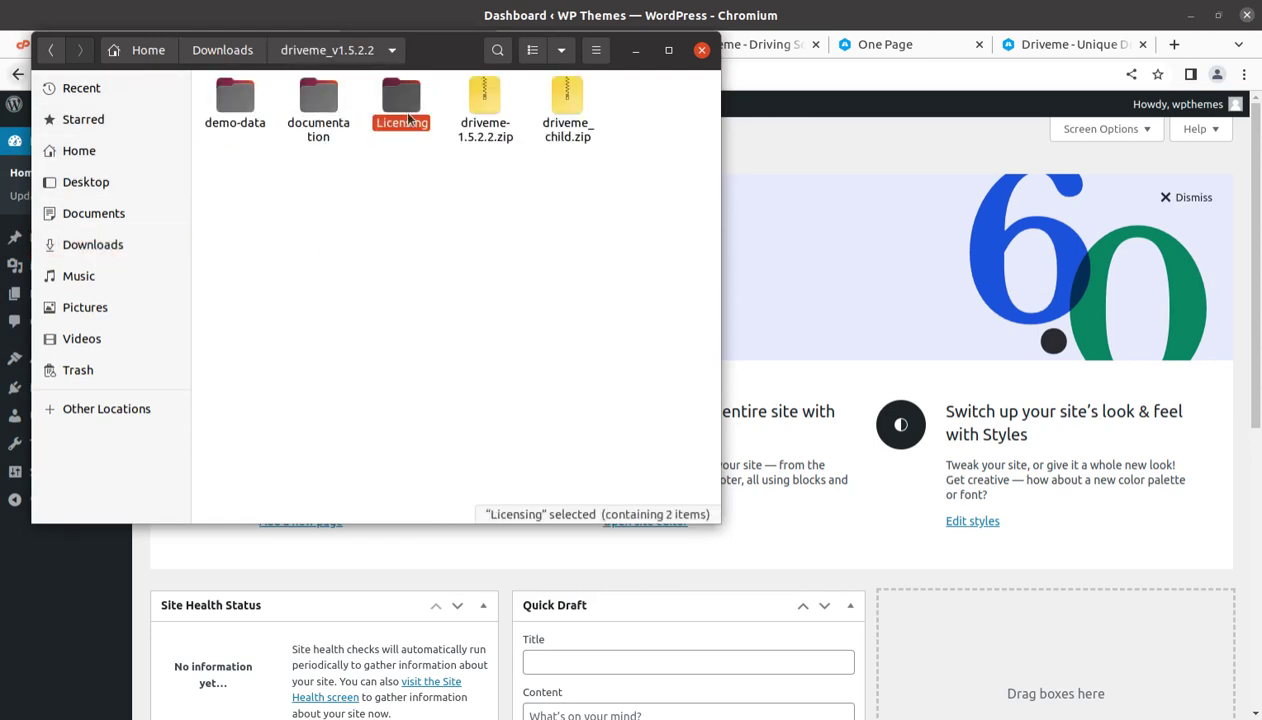
left_click(480, 110)
left_click(566, 100)
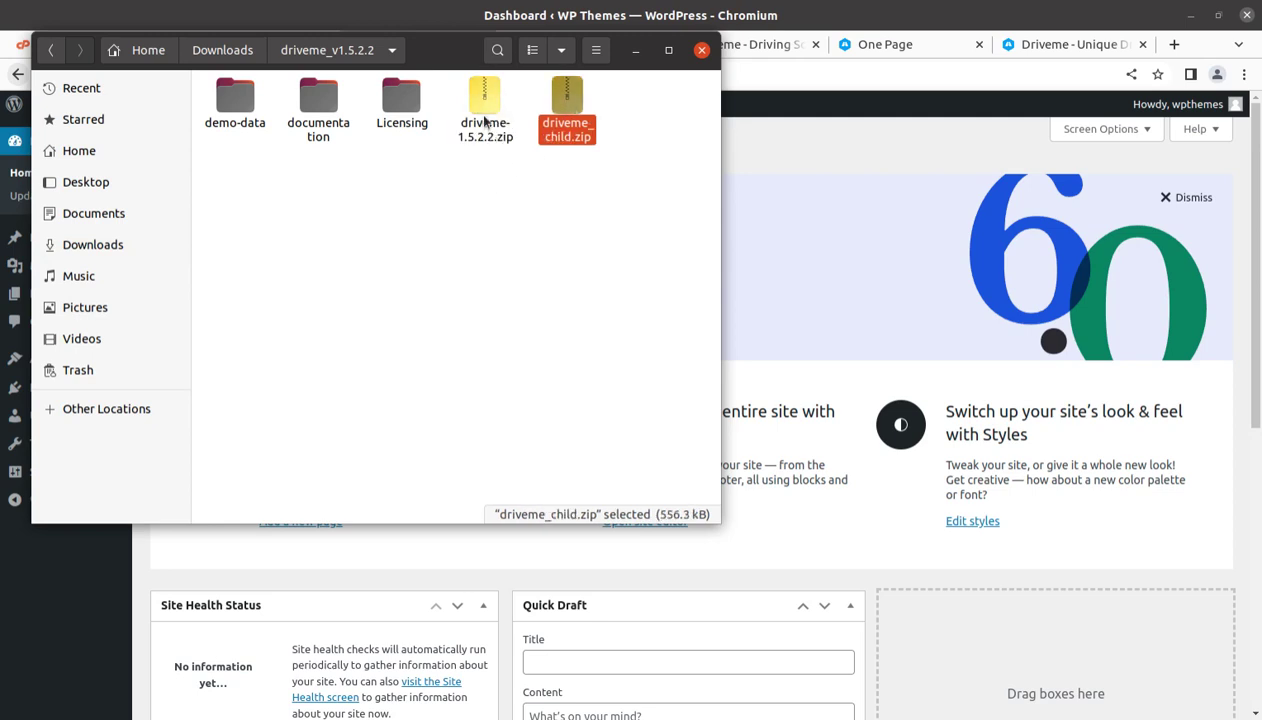
left_click(483, 113)
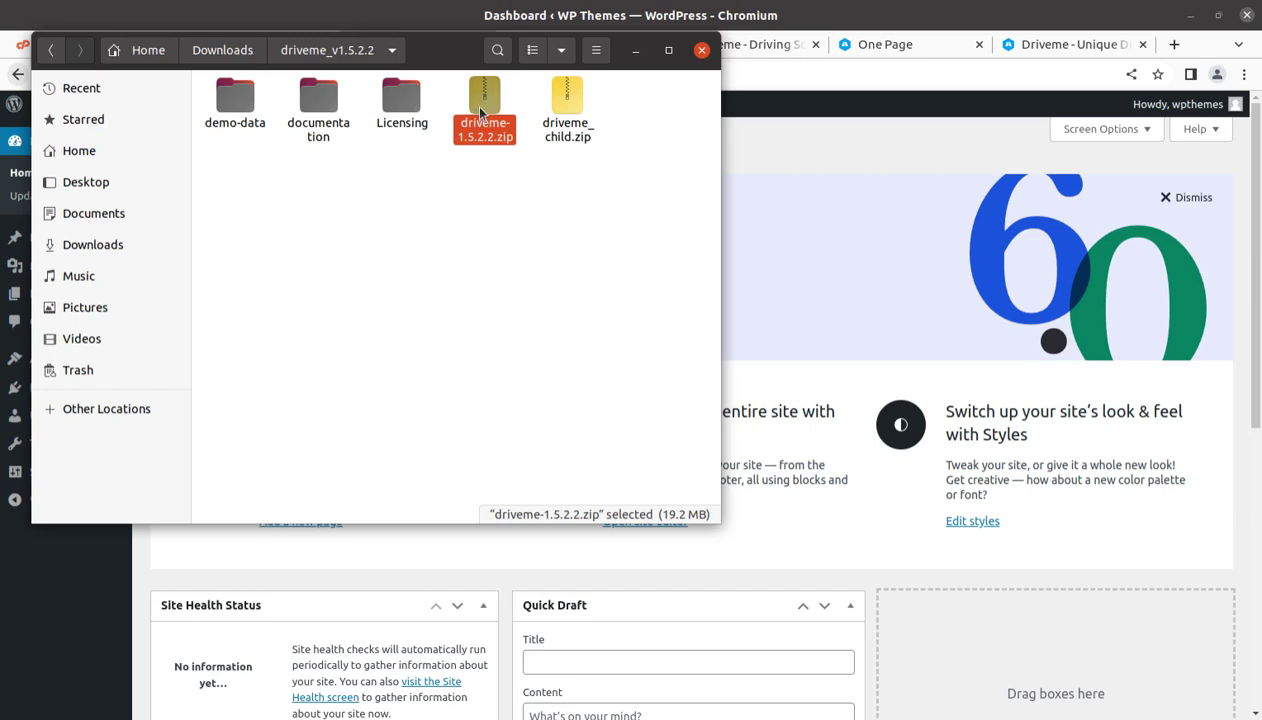
left_click(472, 181)
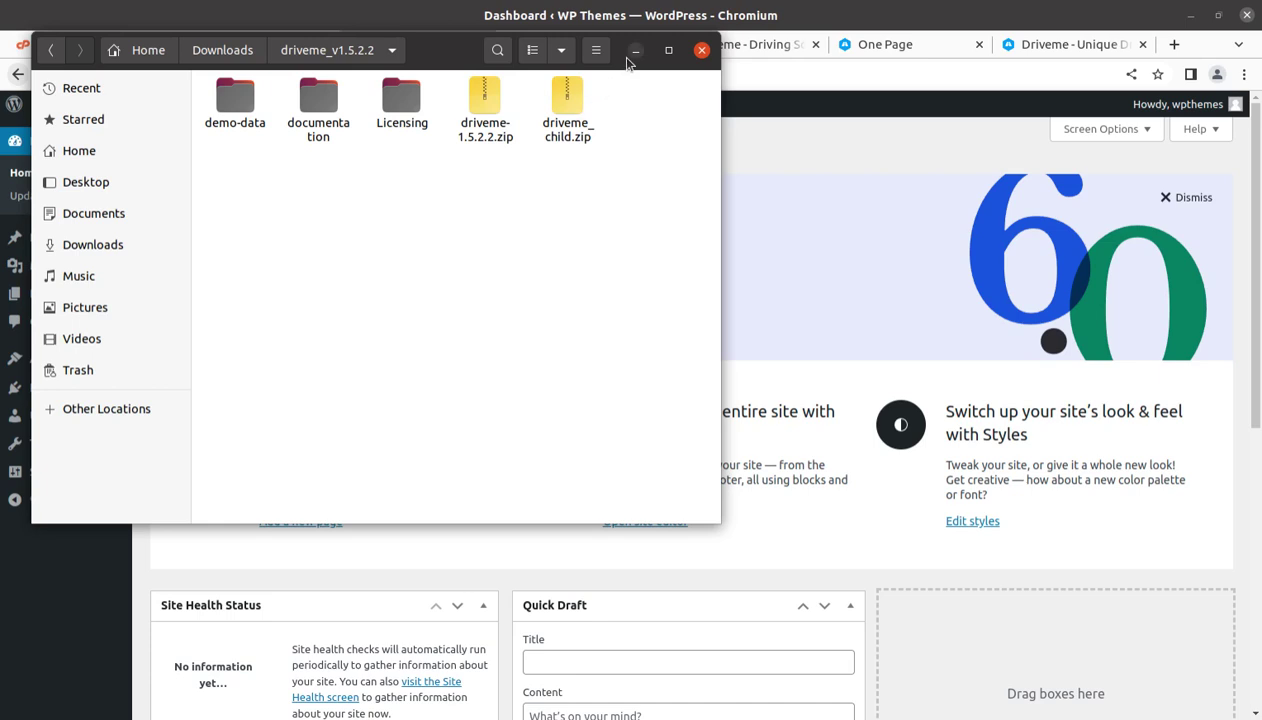
left_click(480, 132)
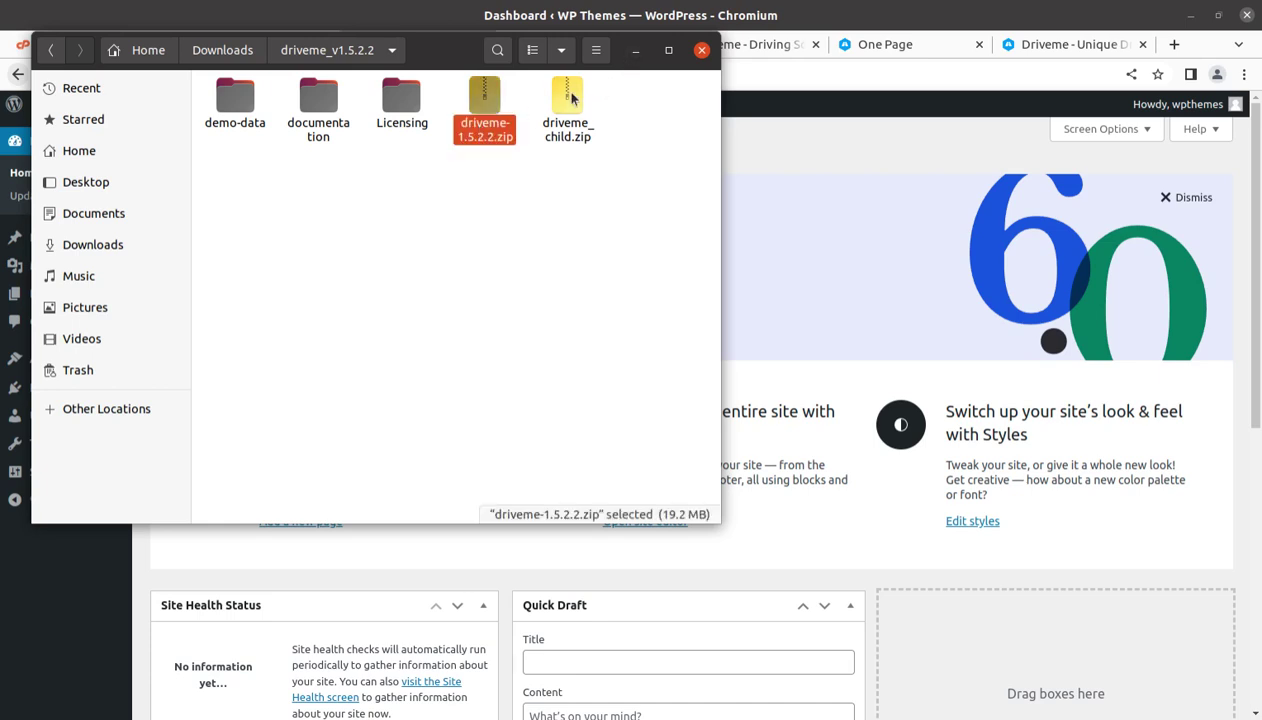
left_click(635, 50)
- Open the installed themes in WordPress and view the details of the active Twenty Twenty-Two theme
left_click(79, 360)
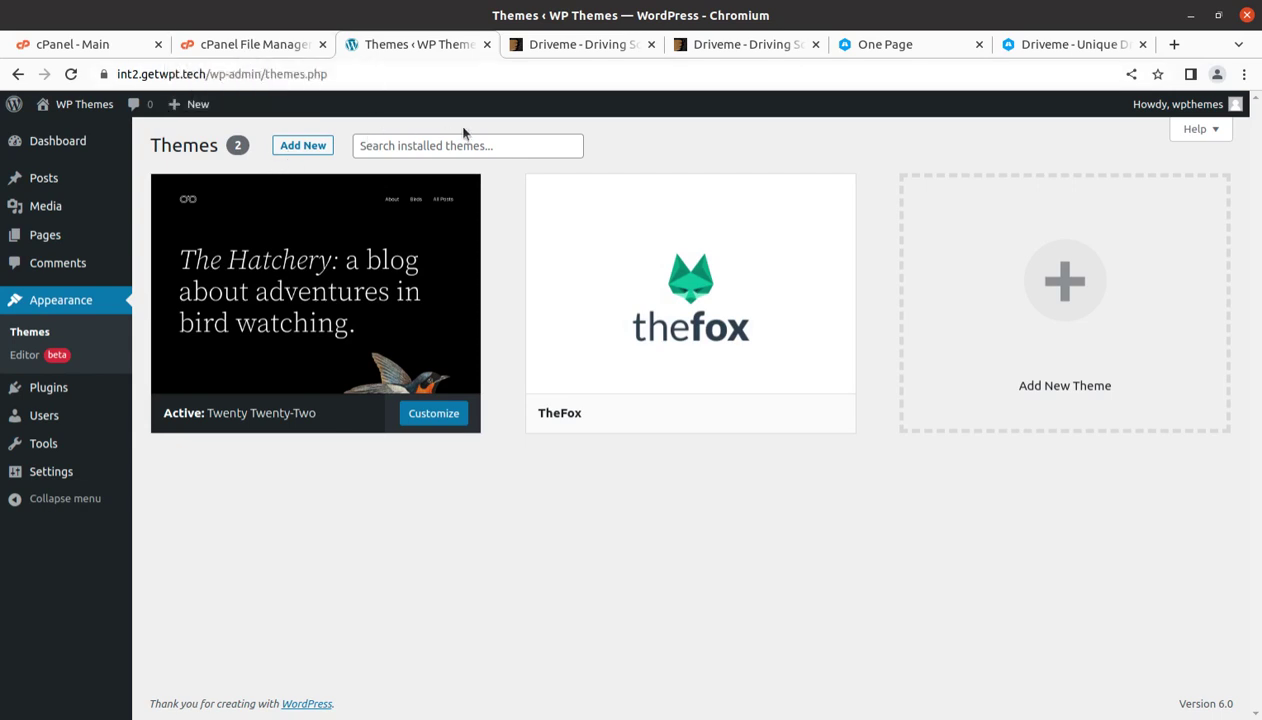
left_click(270, 342)
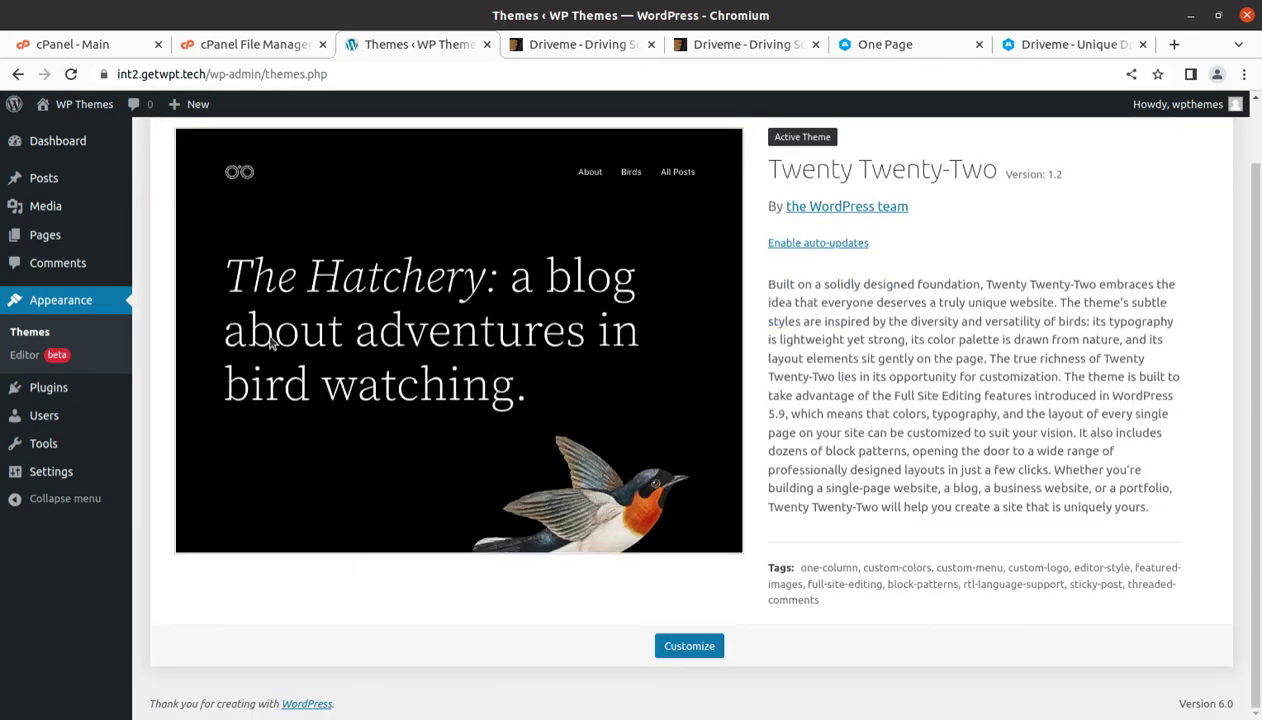
scroll(376, 427, "up", 2)
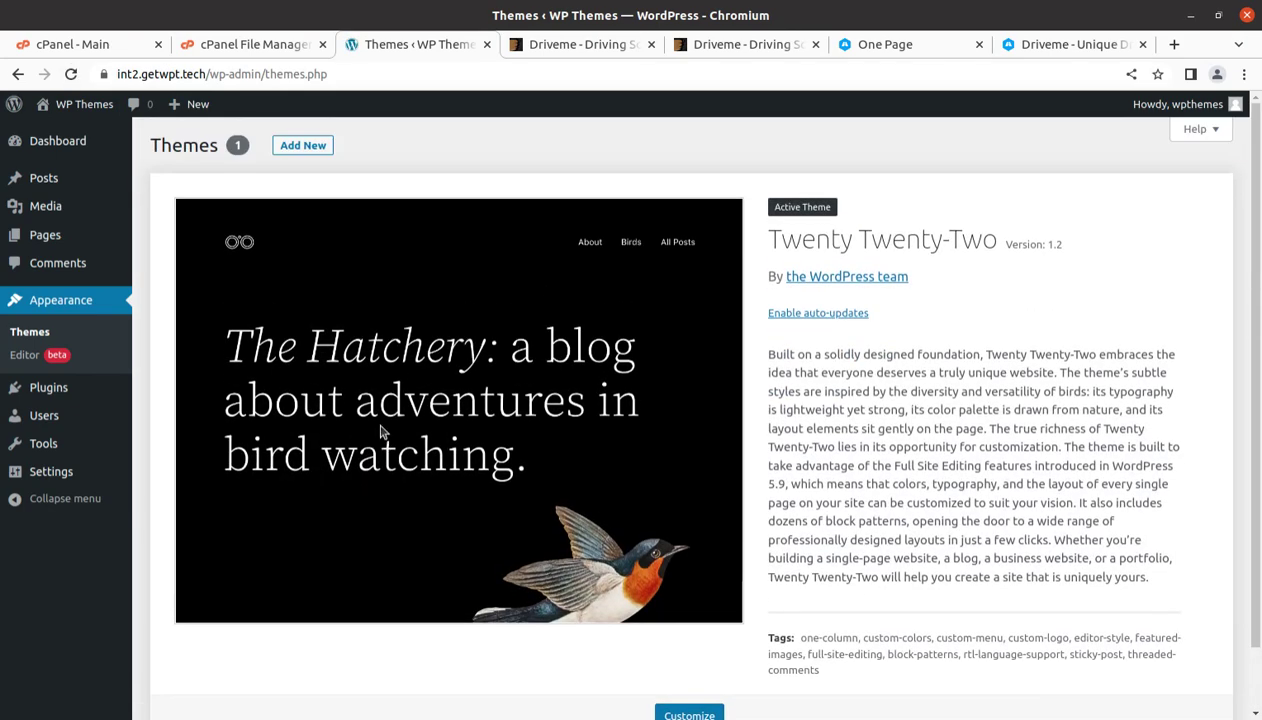
left_click(313, 146)
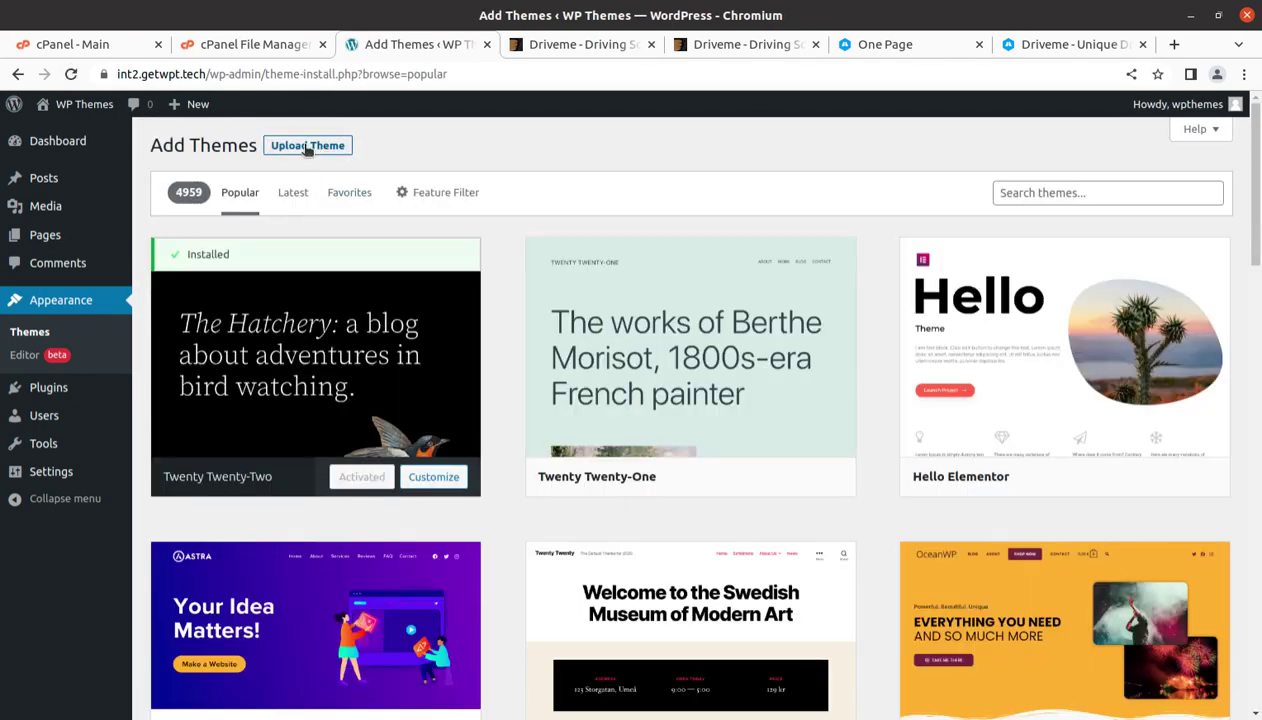
left_click(307, 146)
left_click(558, 295)
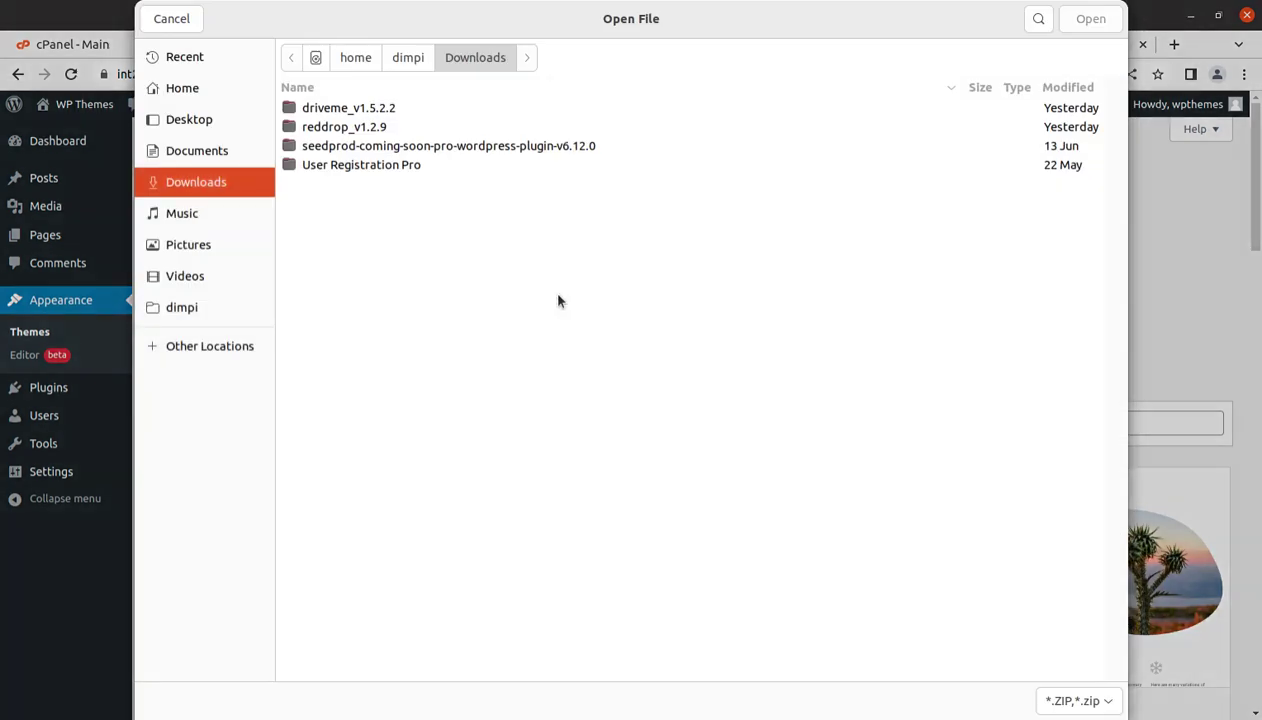
left_click(356, 108)
double_click(356, 107)
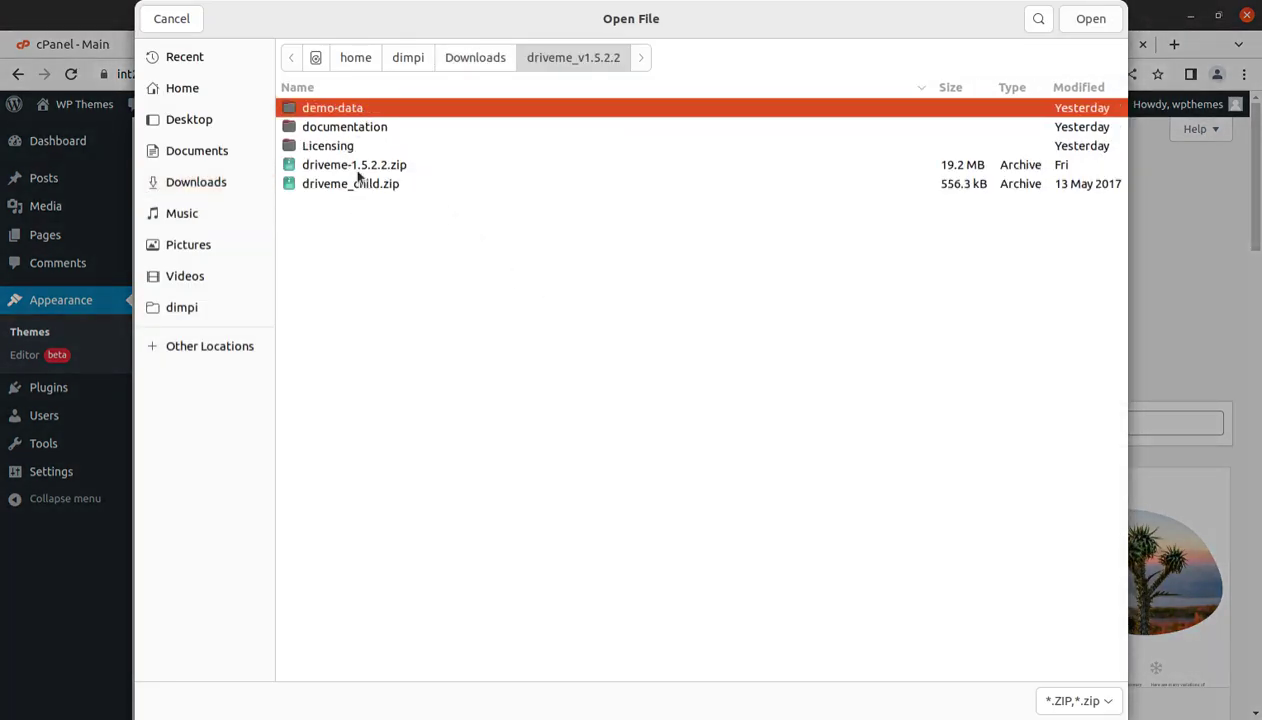
left_click(356, 166)
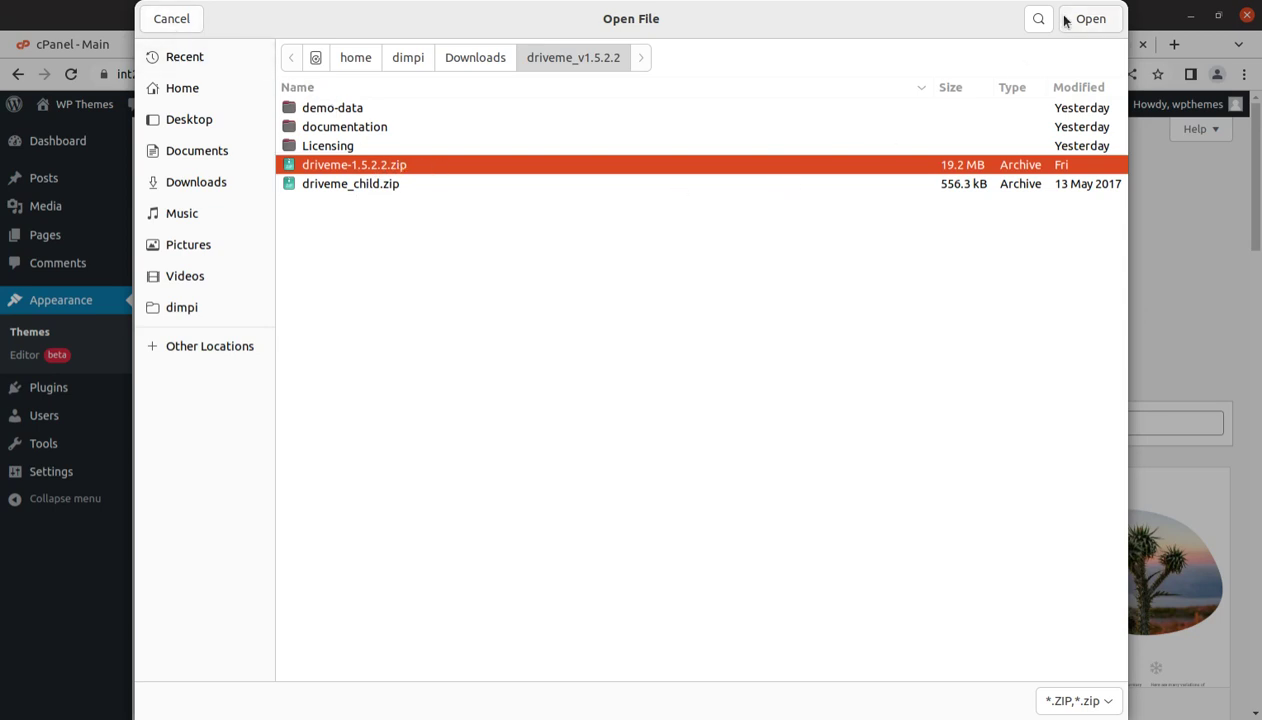
left_click(172, 22)
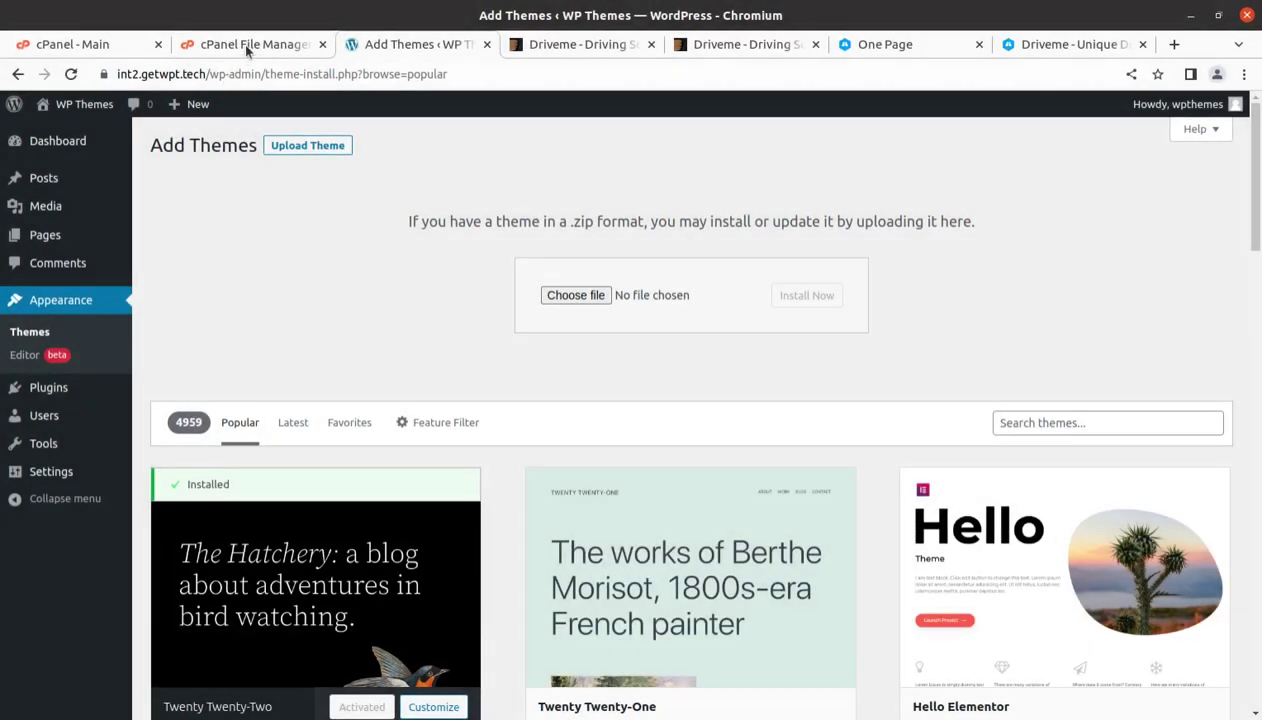
- Switch to cPanel File Manager and upload driveme-1.5.2.2.zip from the driveme_v1.5.2.2 folder to wp-content/themes
left_click(246, 46)
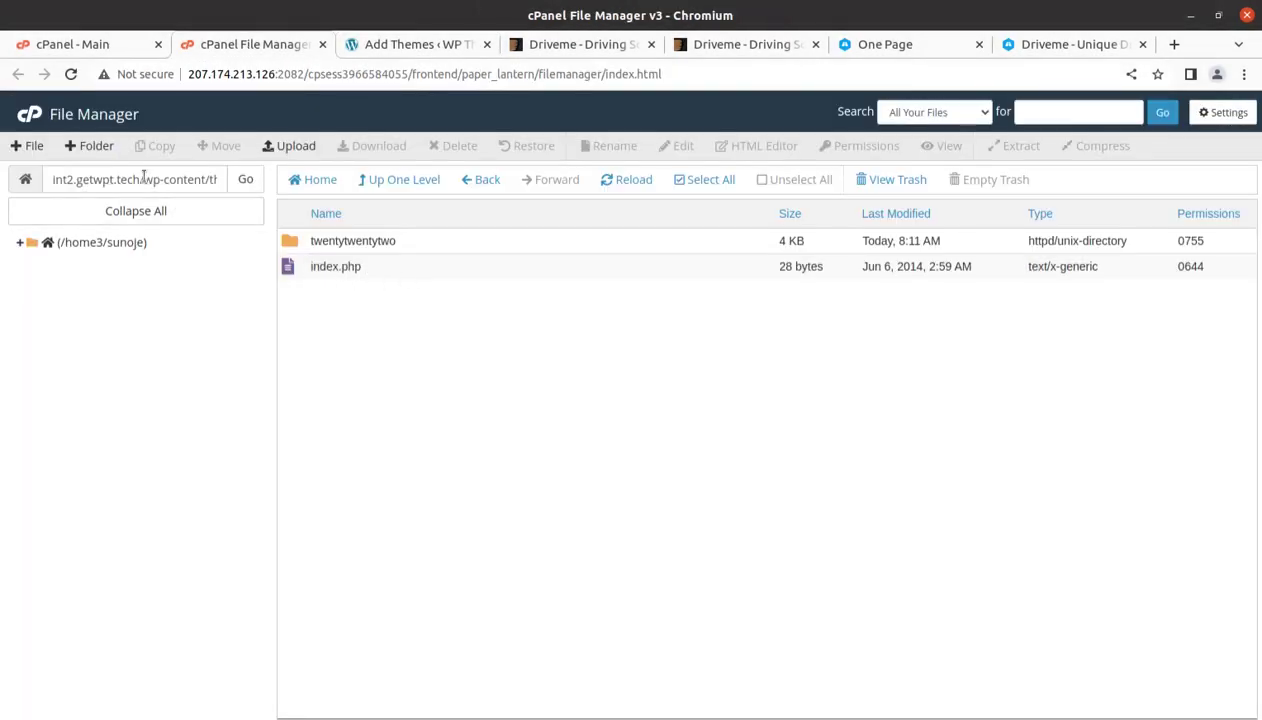
left_click_drag(146, 177, 253, 190)
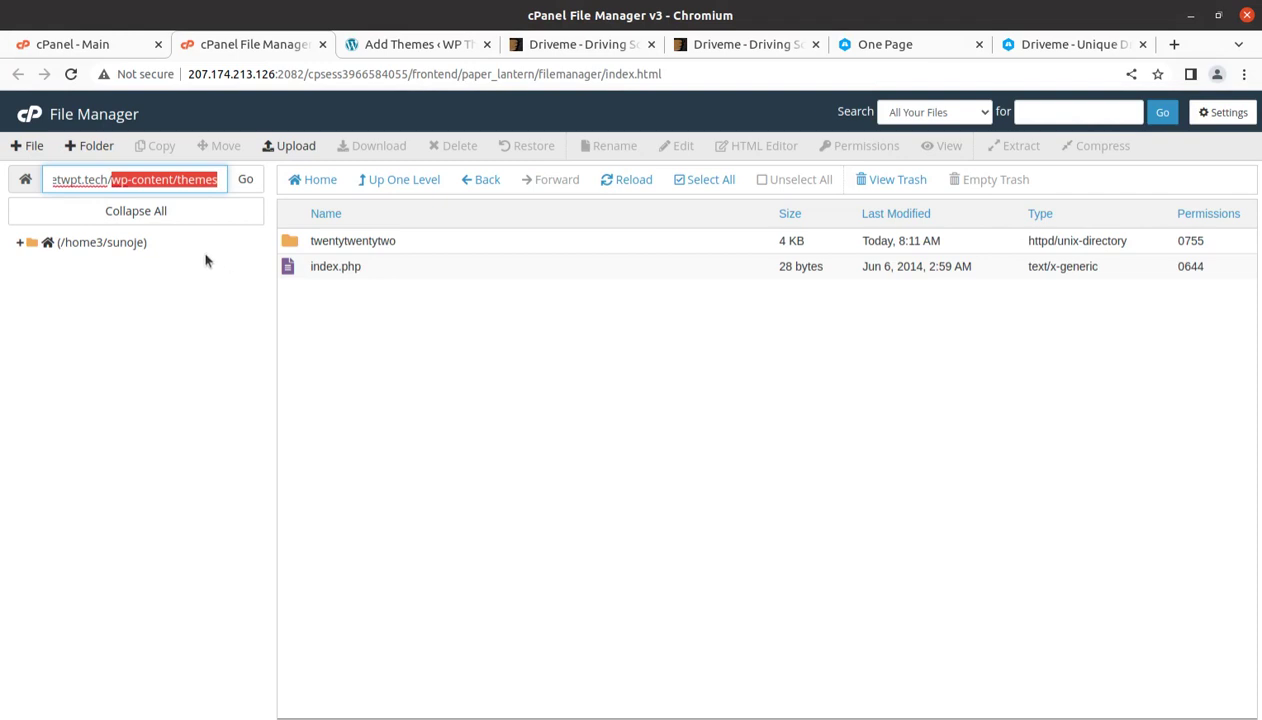
left_click(294, 146)
left_click(631, 382)
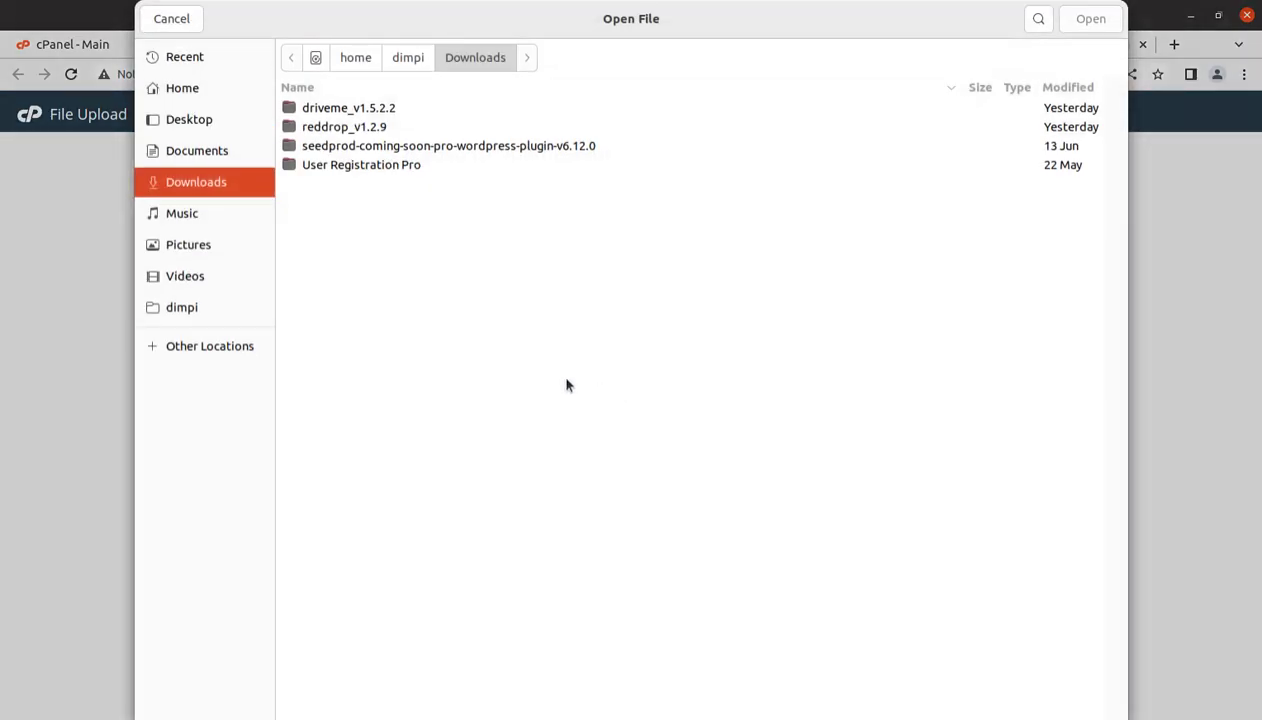
double_click(361, 113)
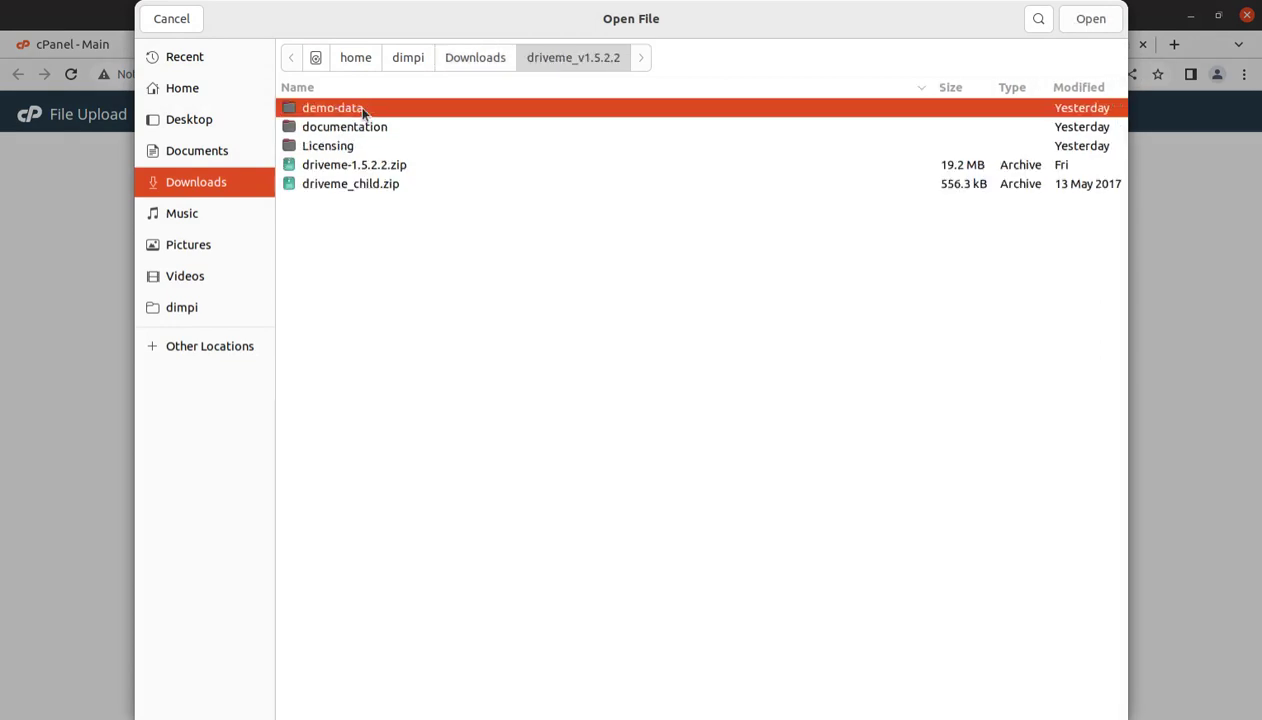
left_click(353, 170)
left_click(1091, 20)
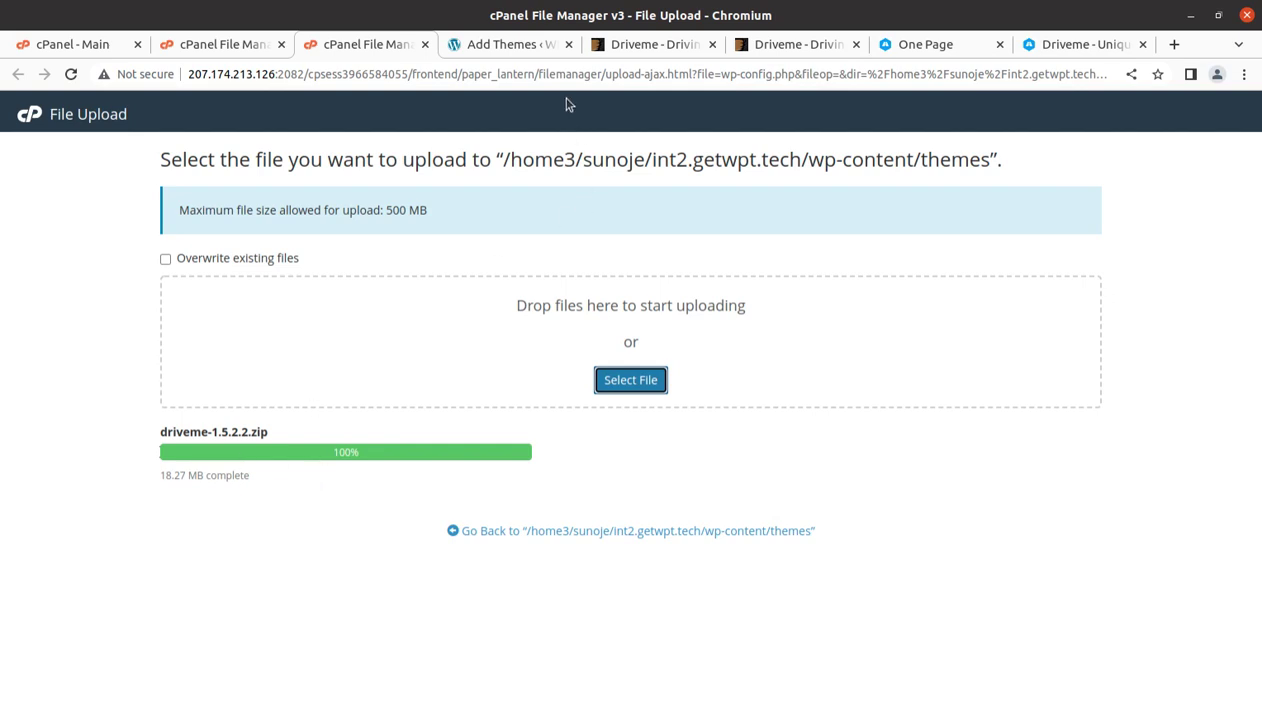
- Return to the Driveme item page on ThemeForest and highlight the theme's author name and Power Elite Author badge
left_click(618, 46)
left_click_drag(848, 395, 806, 395)
left_click_drag(918, 458, 843, 457)
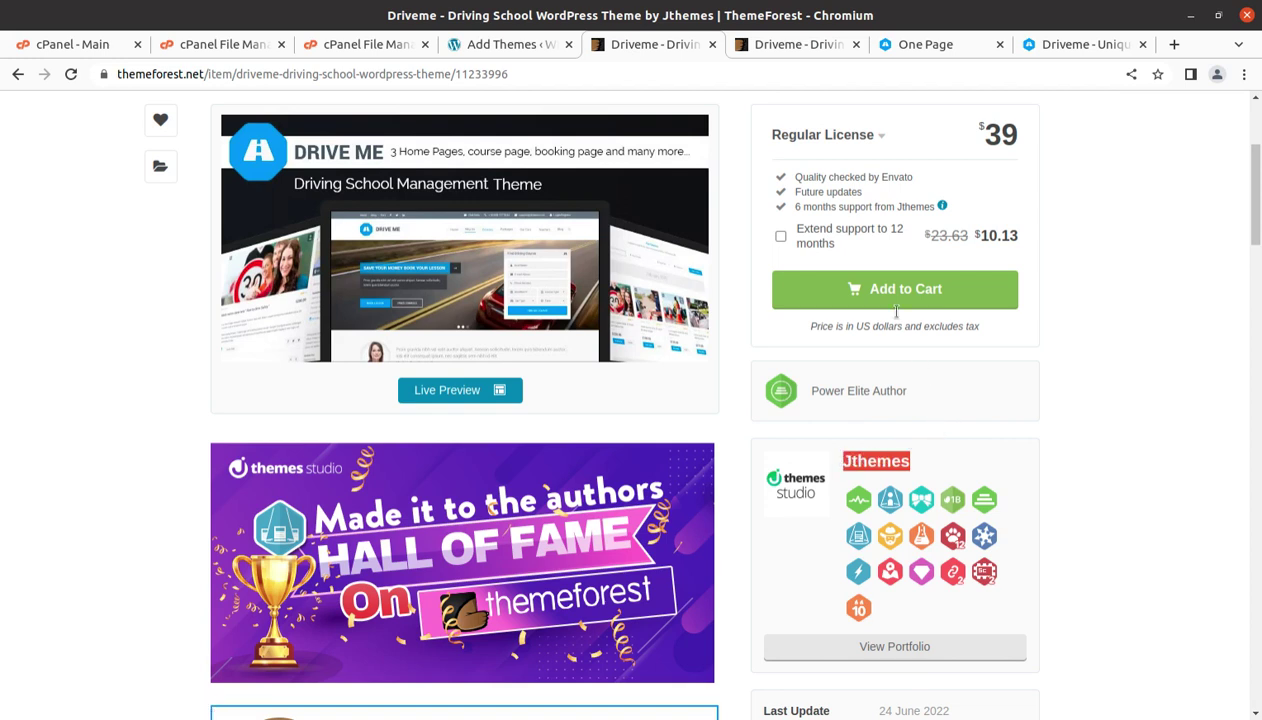
left_click(941, 406)
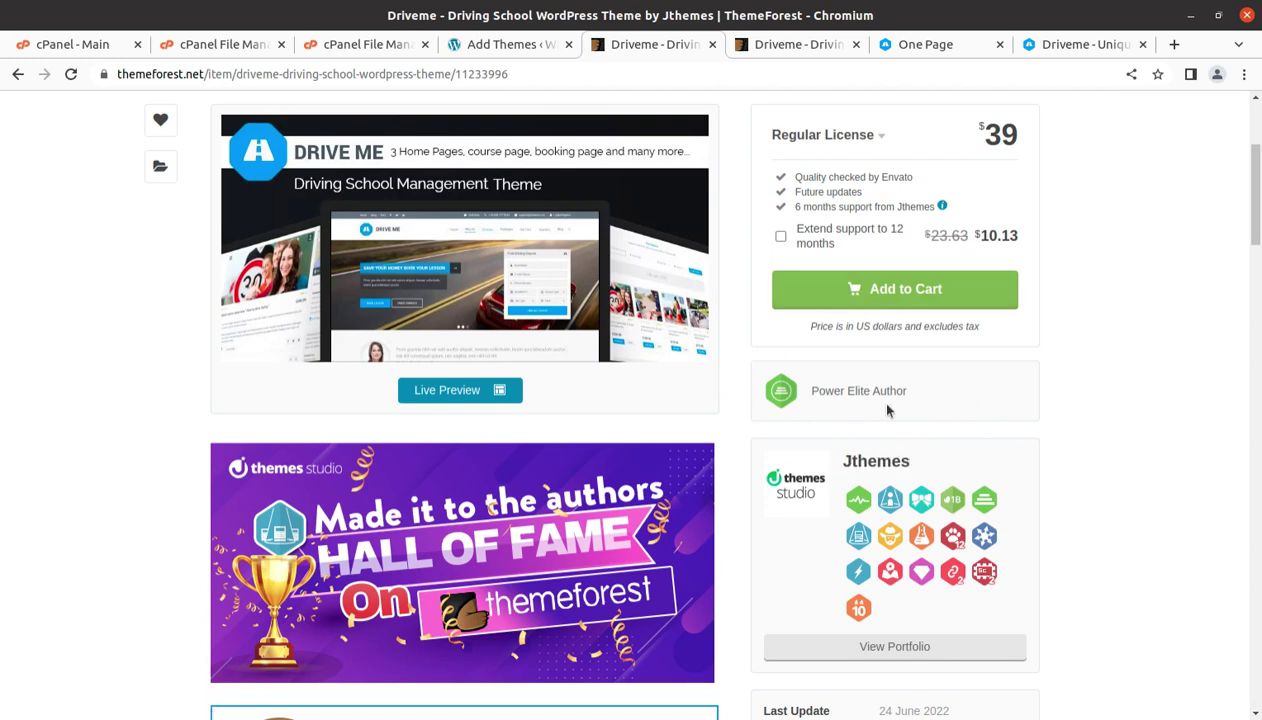
triple_click(808, 403)
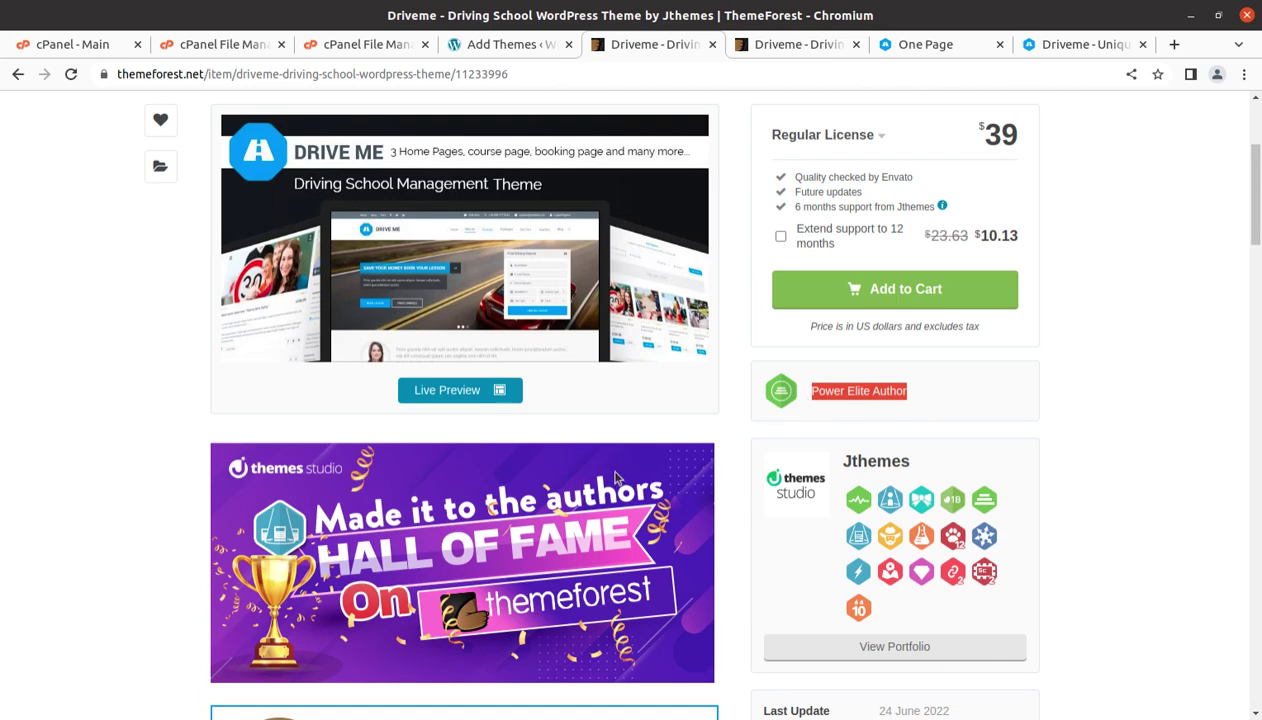
- Close the finished File Upload page and return to the wp-content/themes folder in cPanel File Manager
scroll(616, 478, "up", 3)
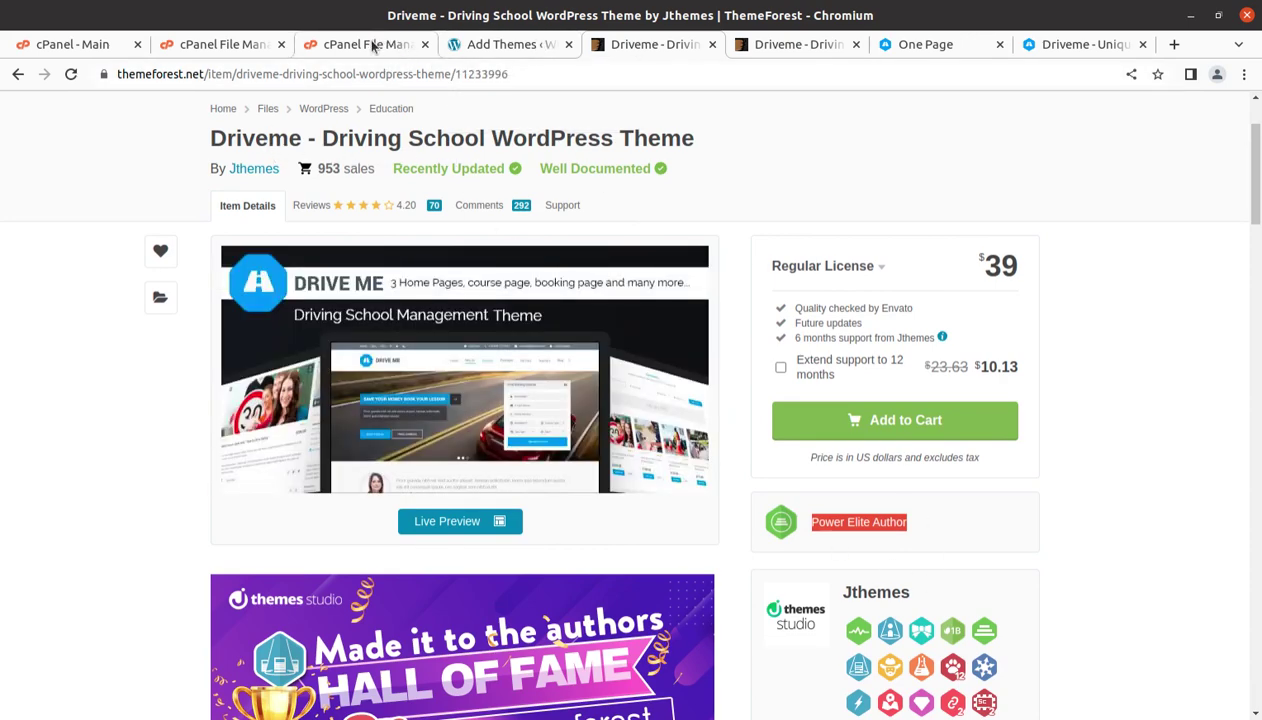
left_click(479, 45)
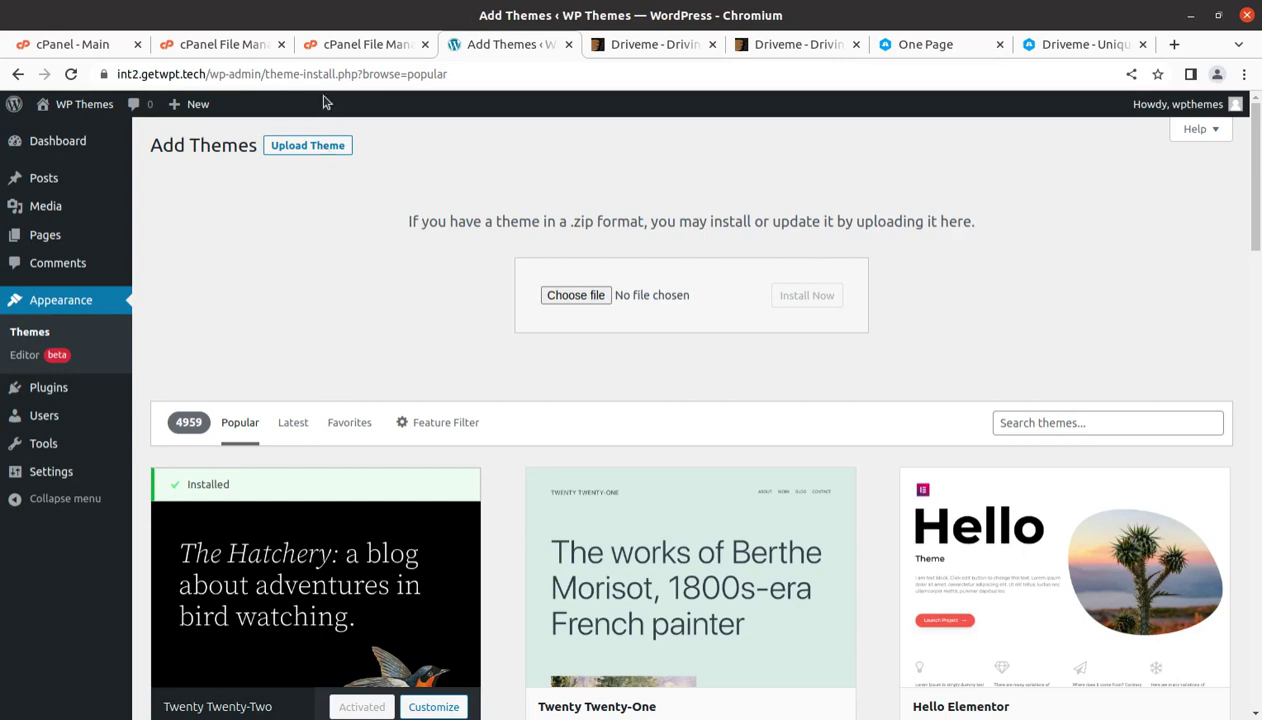
left_click(340, 45)
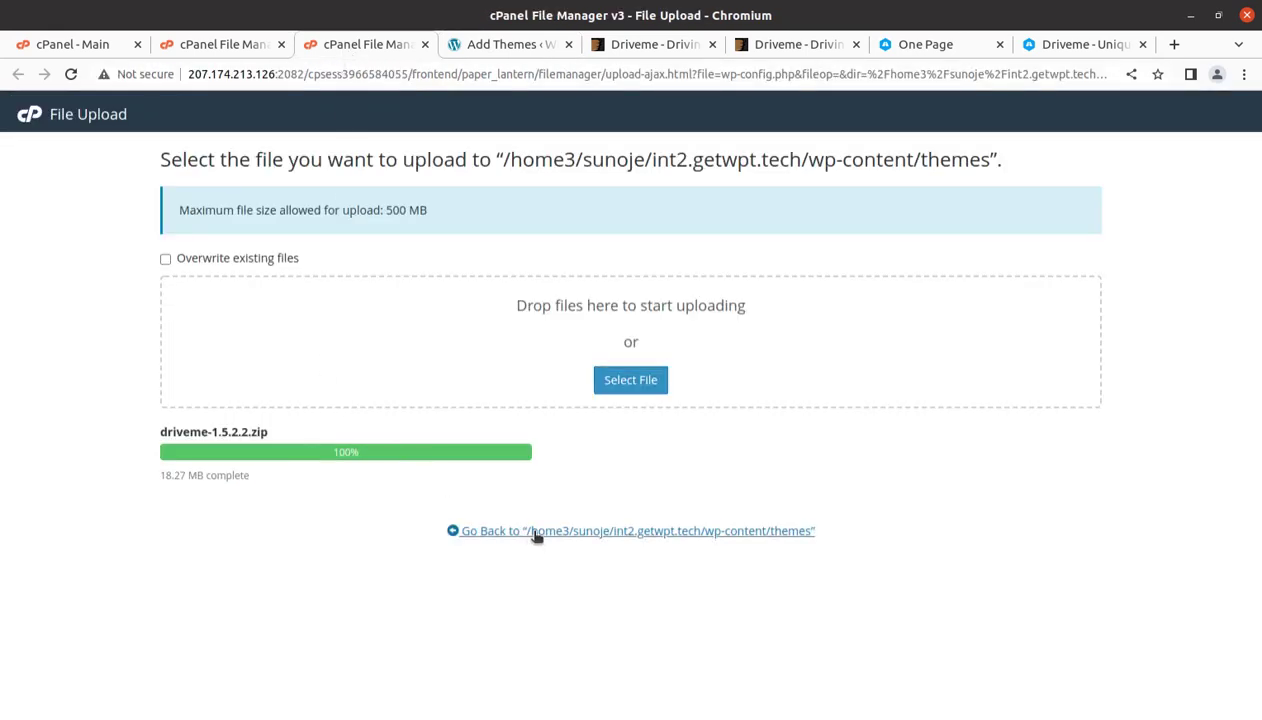
key("ctrl+w")
left_click(245, 45)
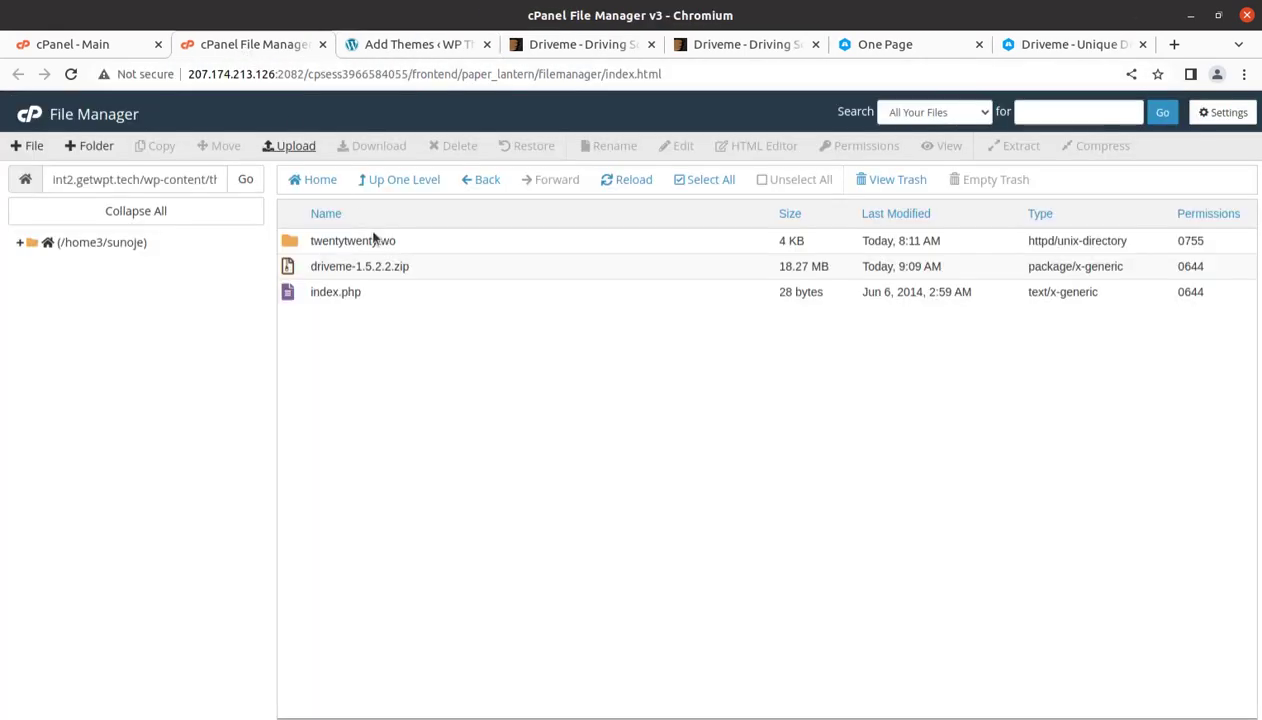
- Extract driveme-1.5.2.2.zip in the wp-content/themes folder and reload the file list
left_click(445, 266)
right_click(446, 266)
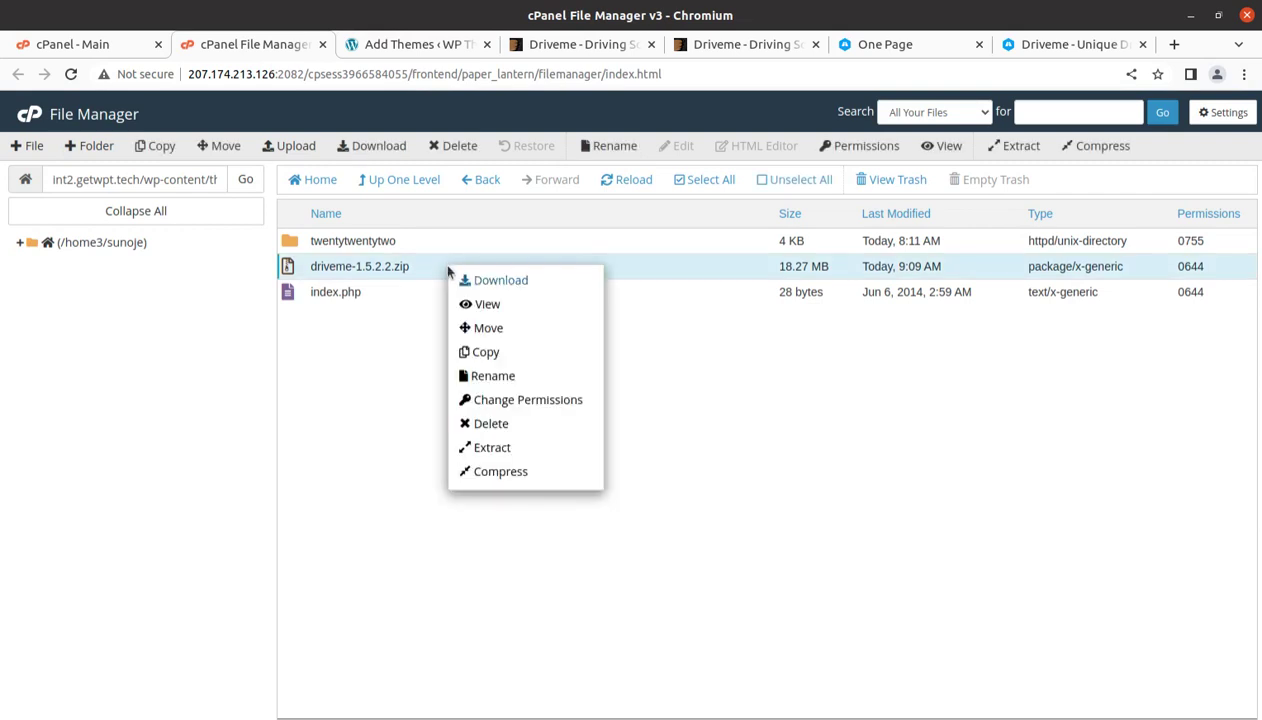
left_click(483, 448)
left_click(757, 489)
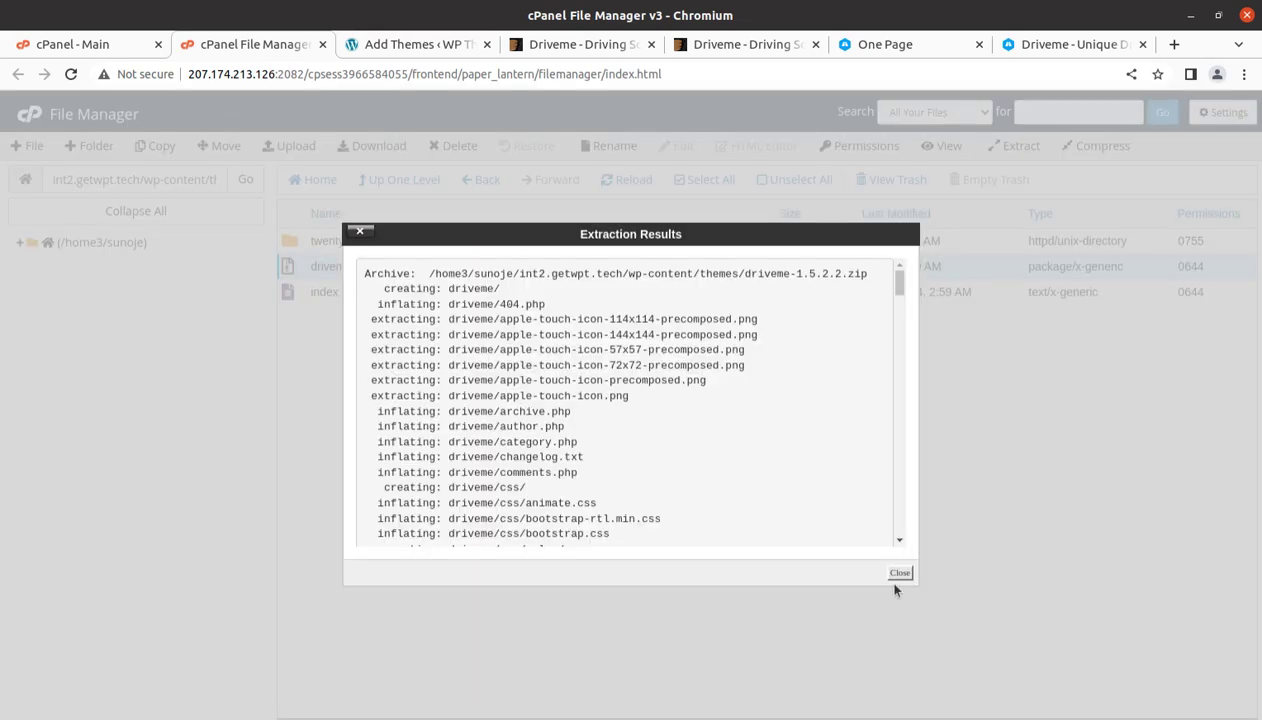
left_click(889, 577)
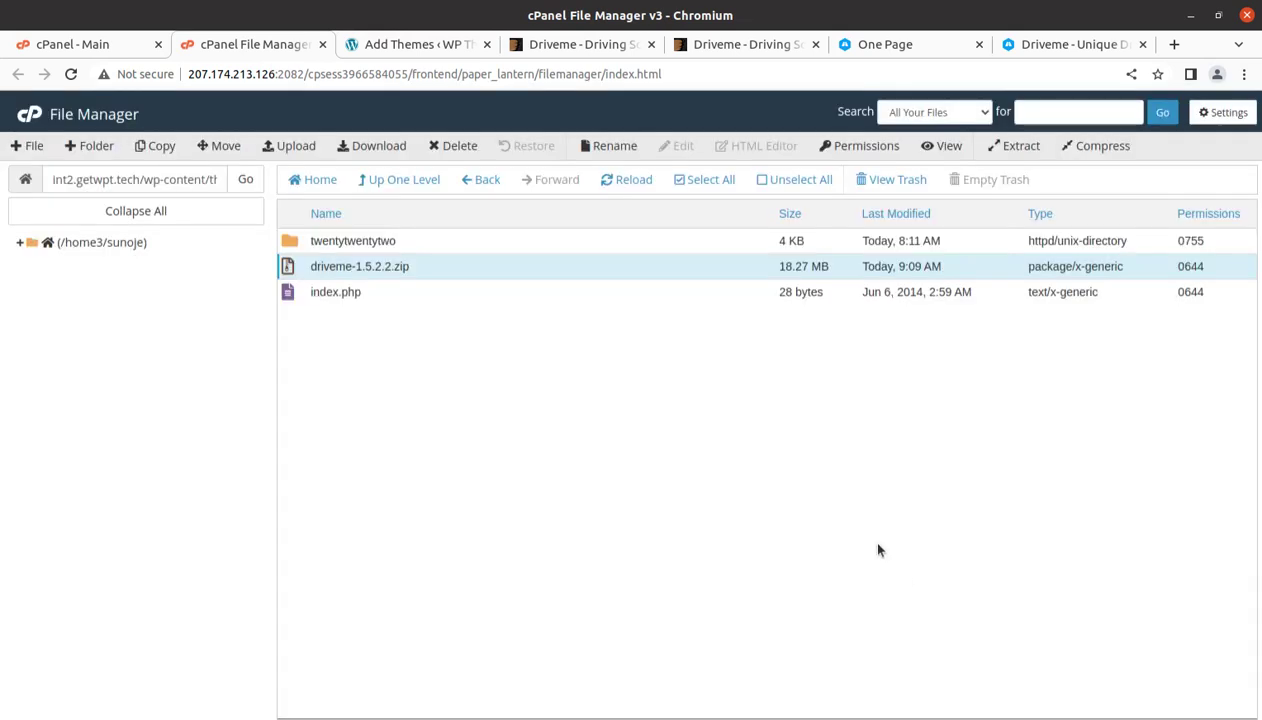
left_click(638, 184)
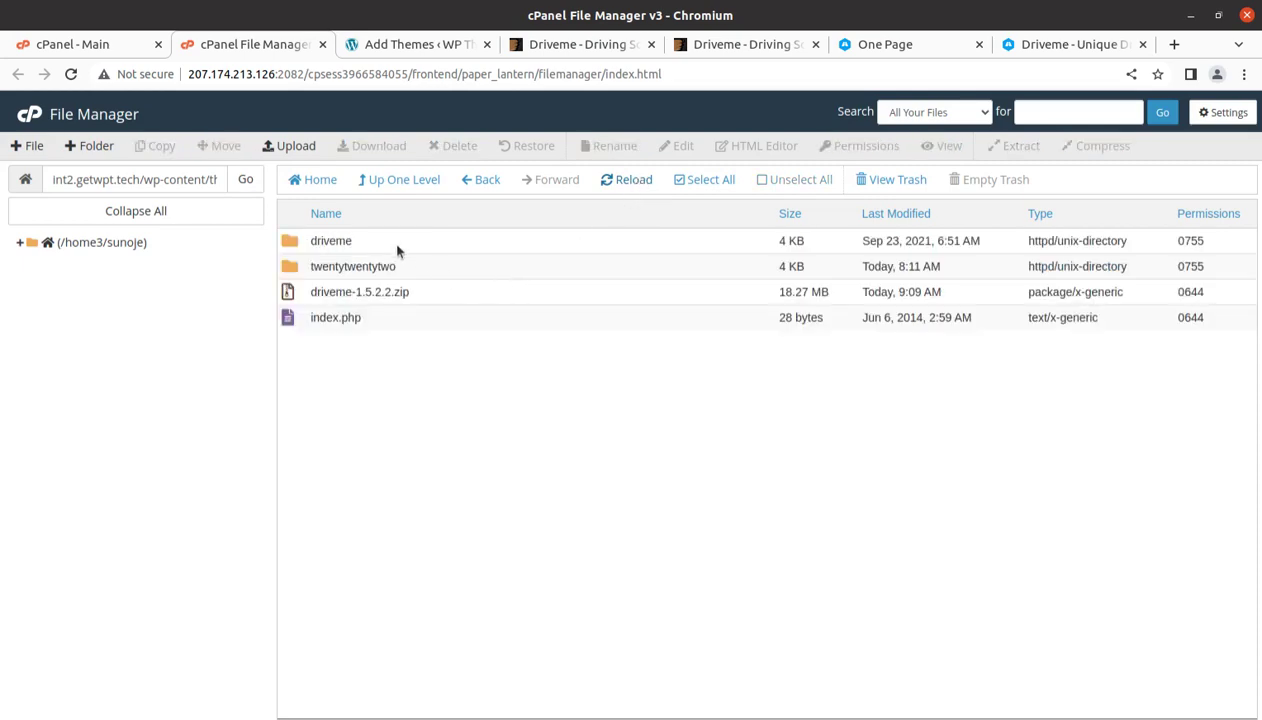
- Inspect the contents of the extracted driveme folder, then go back up to the themes folder
double_click(392, 240)
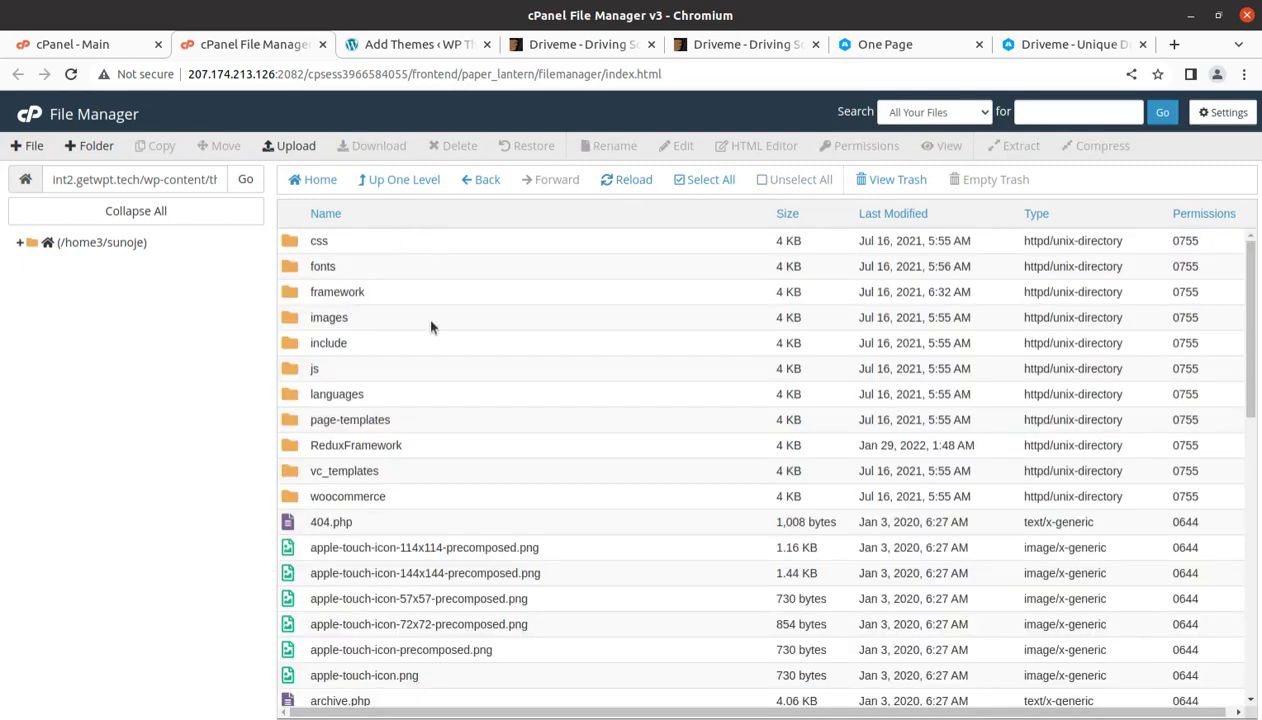
scroll(431, 327, "down", 5)
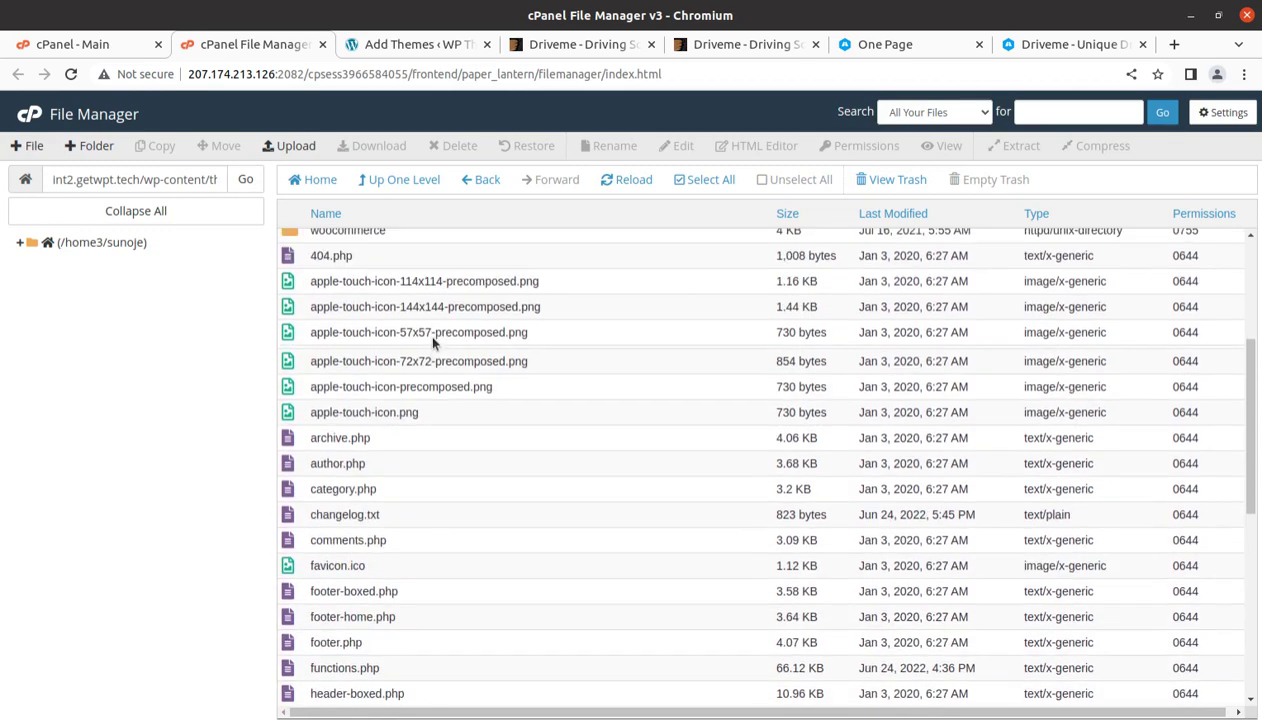
left_click(395, 181)
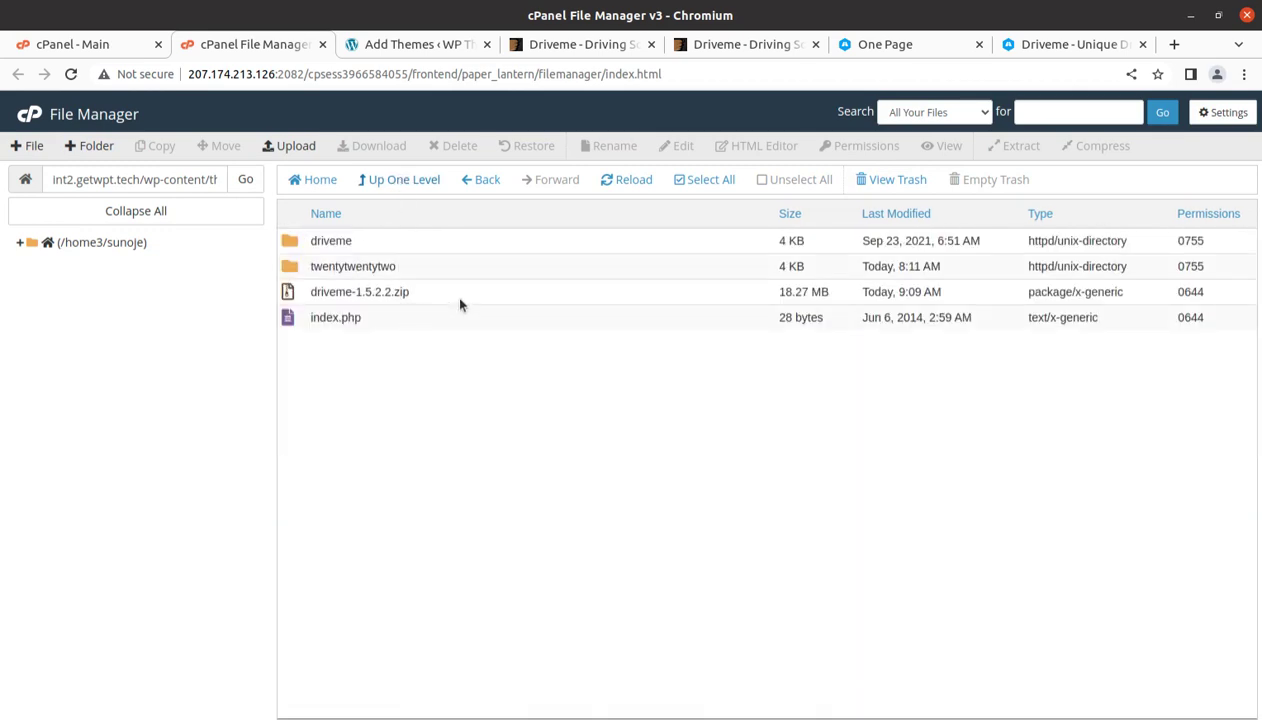
- Delete driveme-1.5.2.2.zip from the wp-content/themes folder
left_click(460, 304)
left_click(440, 146)
left_click(459, 412)
left_click(779, 457)
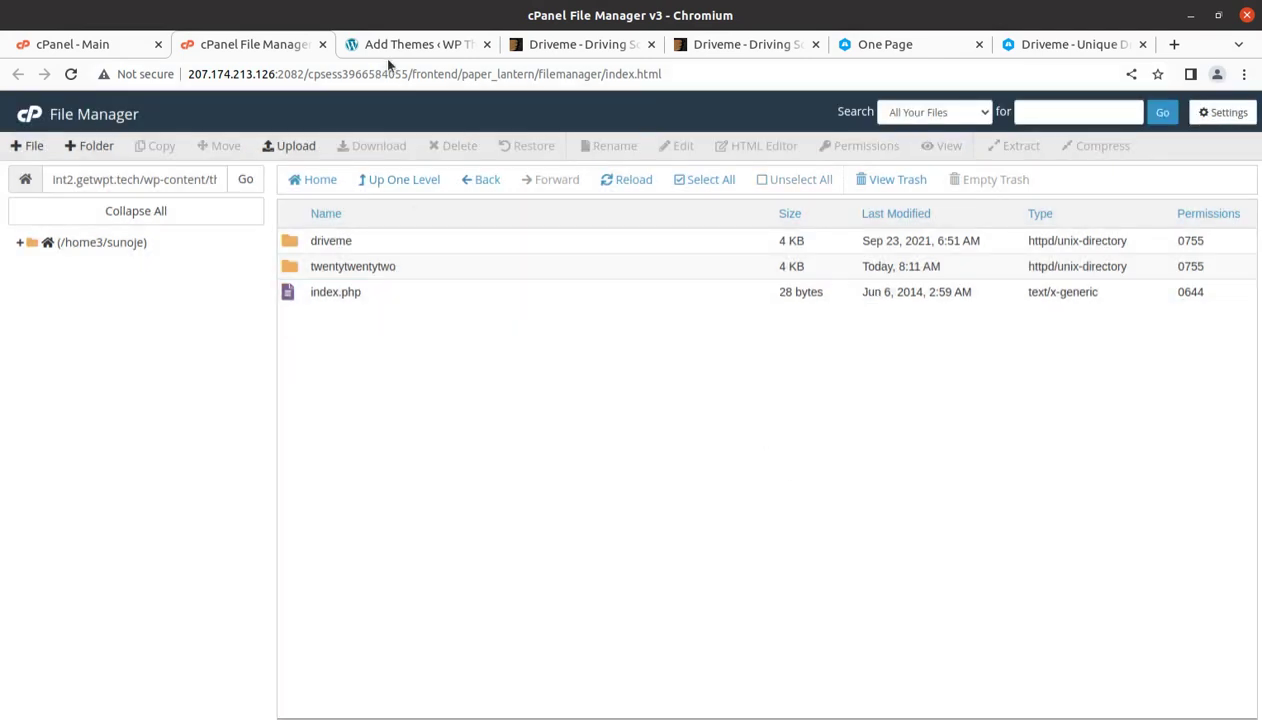
- Switch to WordPress, open the installed themes and highlight the version and author in the DriveMe theme details
left_click(422, 48)
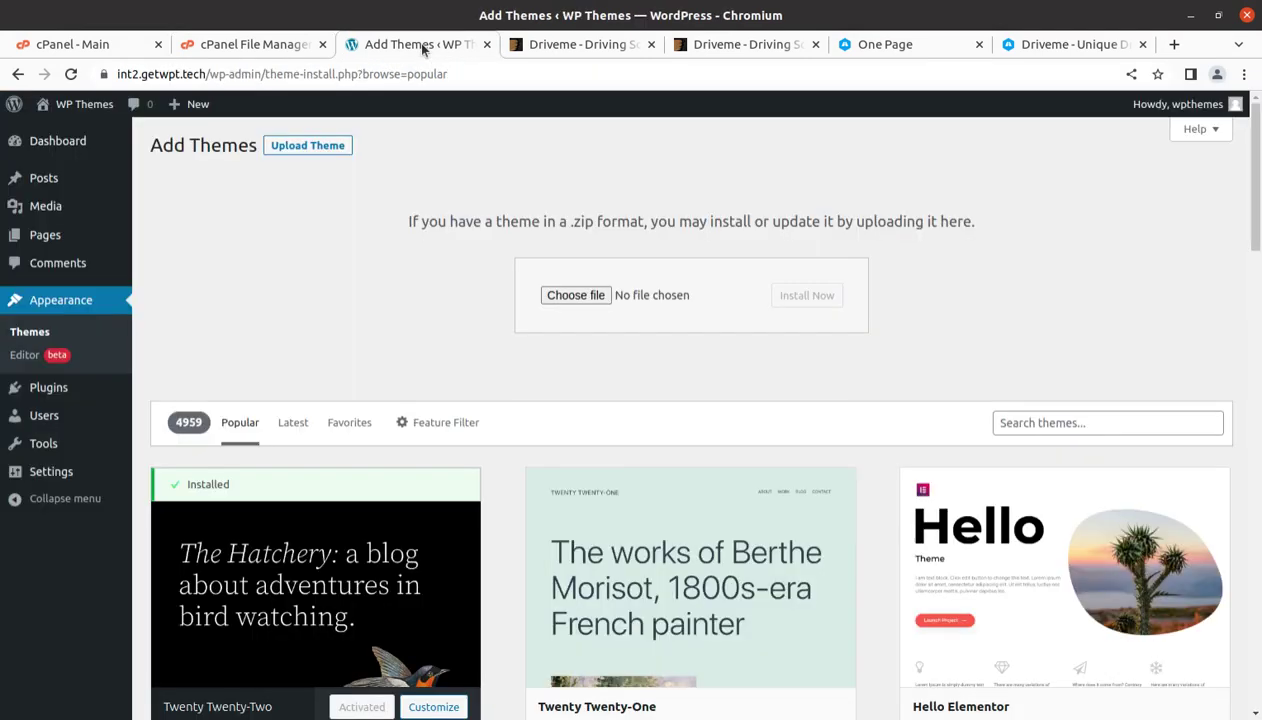
left_click(44, 340)
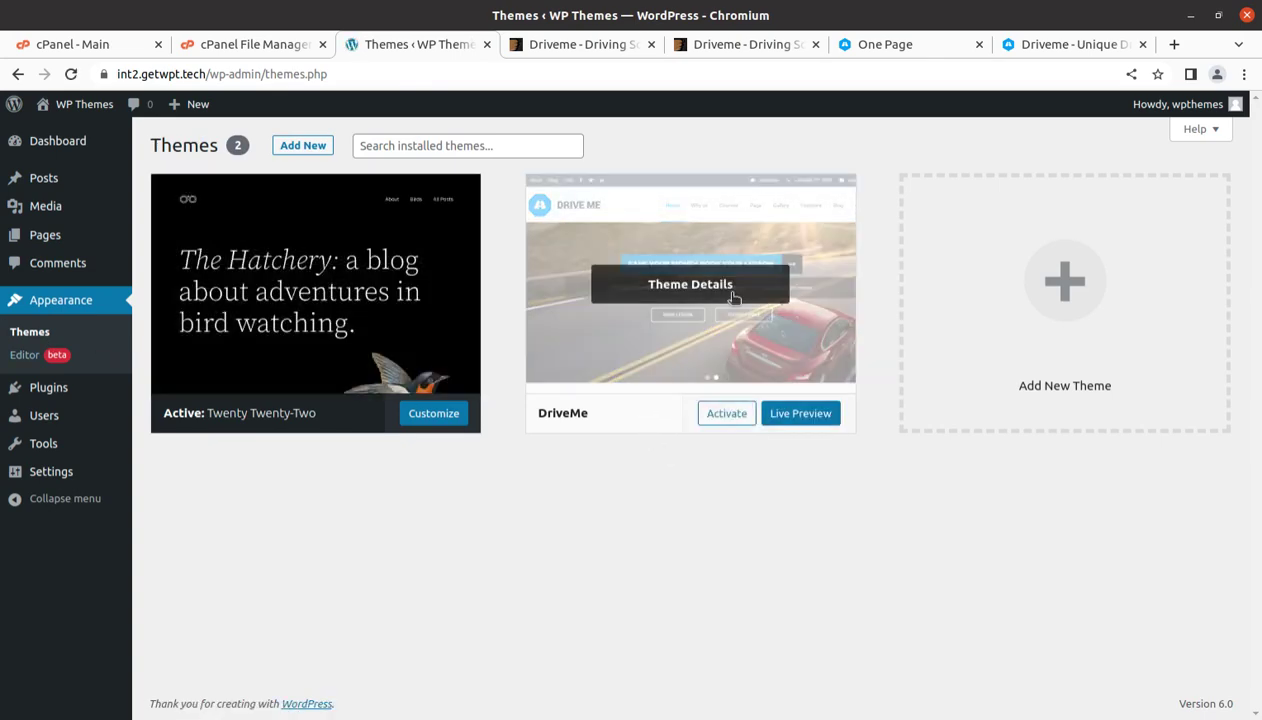
left_click(738, 286)
left_click_drag(771, 232, 922, 235)
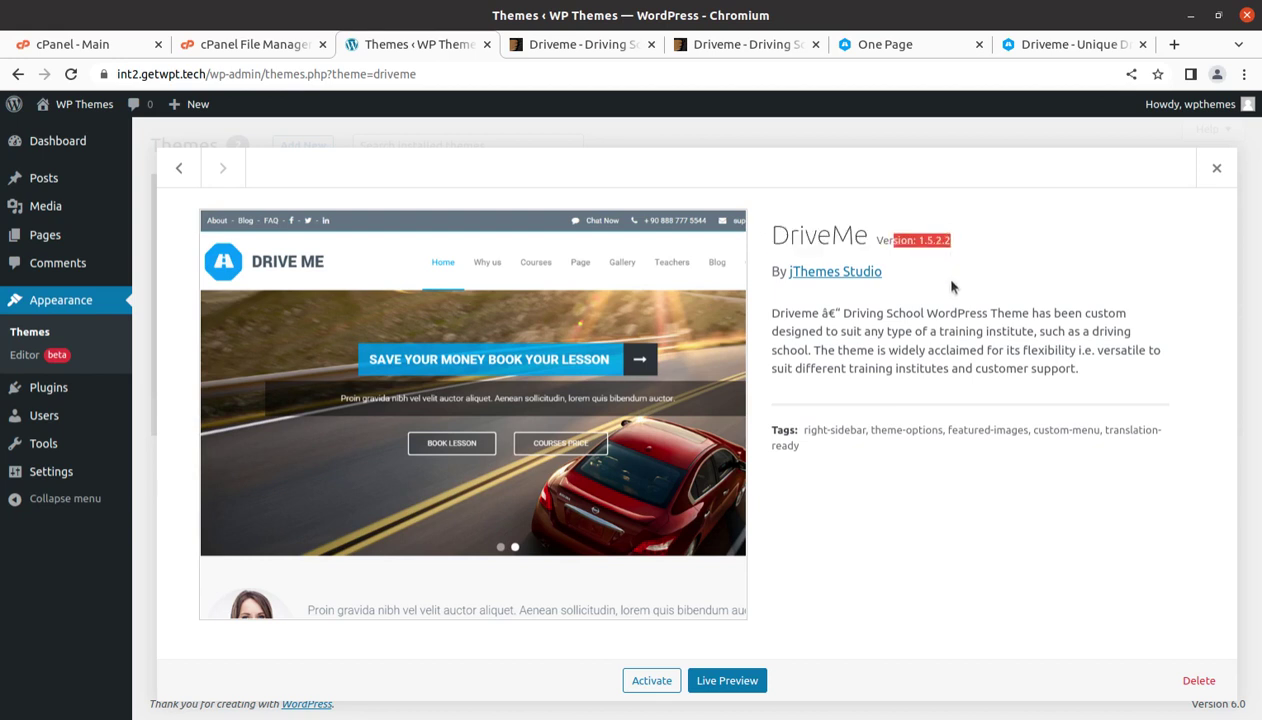
left_click_drag(882, 271, 779, 272)
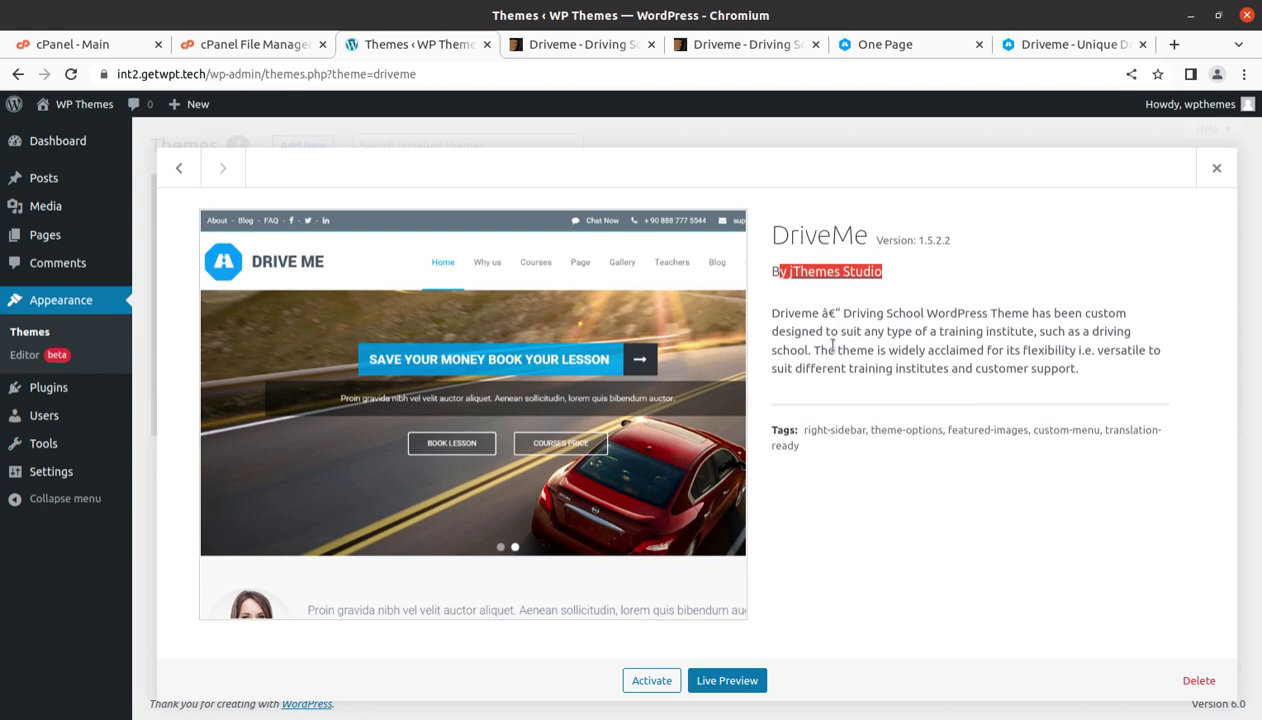
left_click_drag(955, 241, 878, 239)
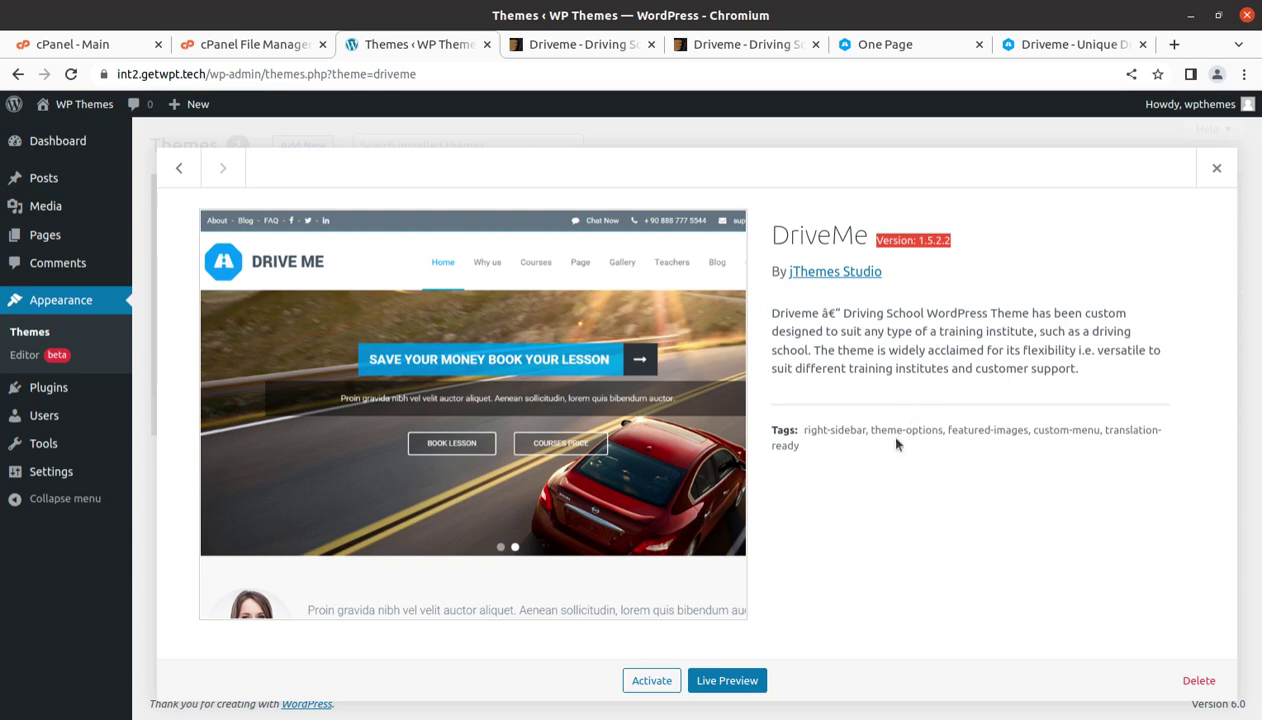
- Activate the DriveMe theme and begin installing its required plugins
left_click(649, 680)
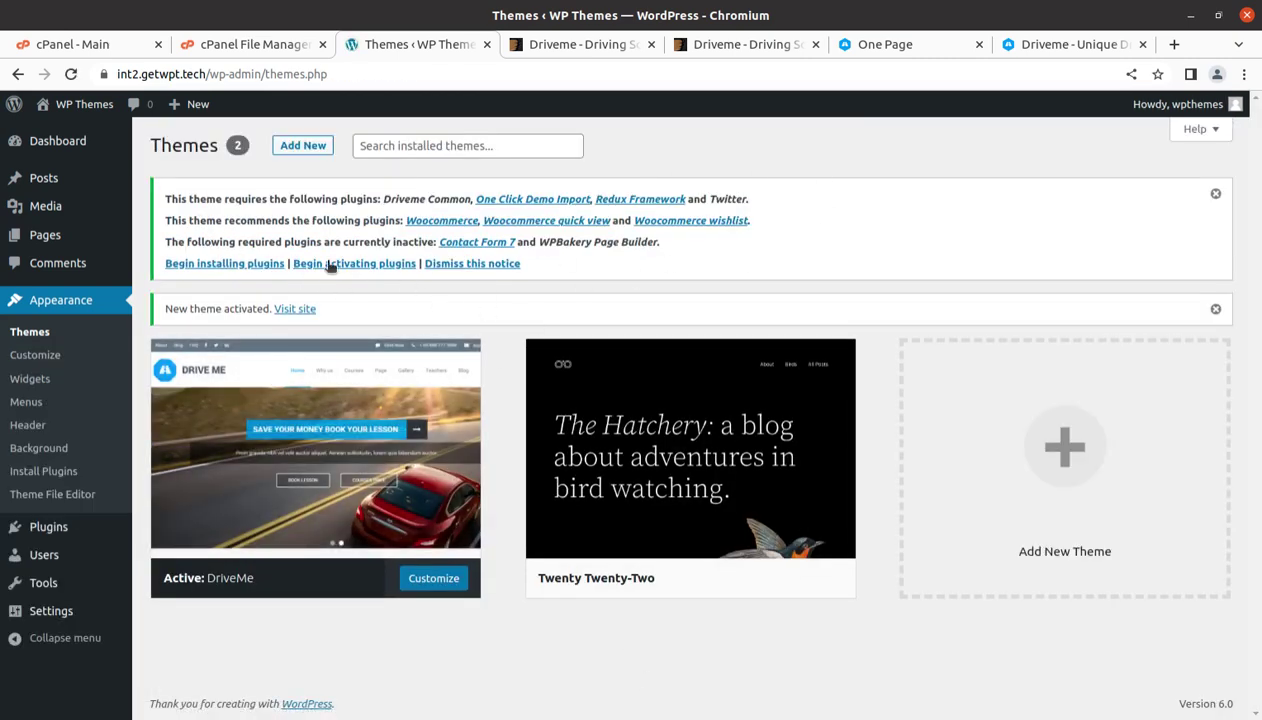
left_click(227, 265)
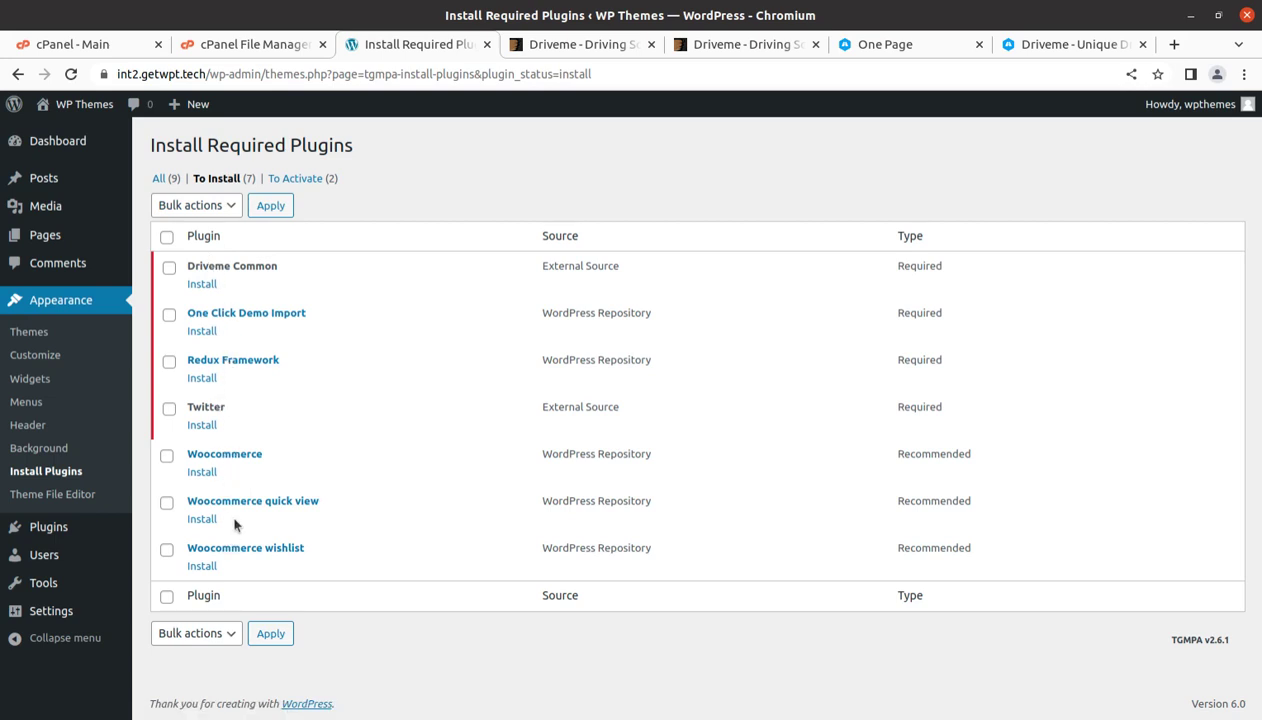
- Review the plugins awaiting installation, highlighting Woocommerce and its add-ons, Redux Framework, One Click Demo Import and Driveme Common
left_click_drag(266, 455, 189, 452)
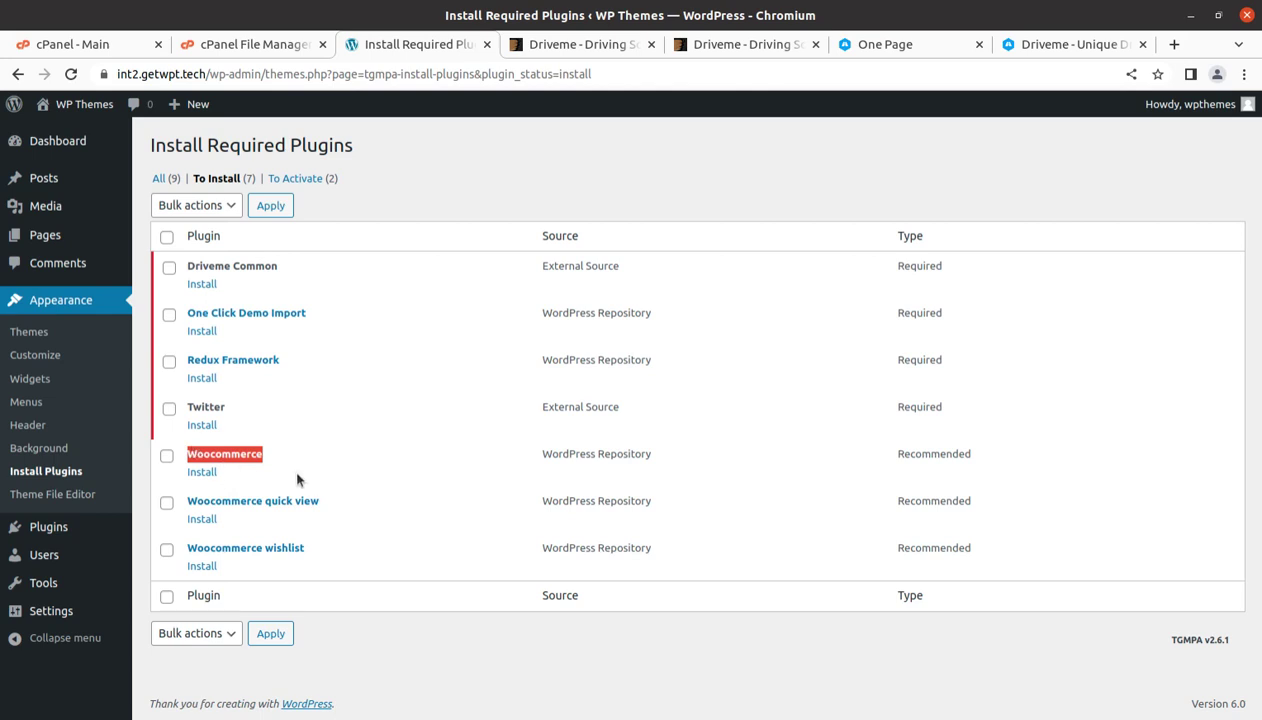
left_click_drag(317, 560, 188, 497)
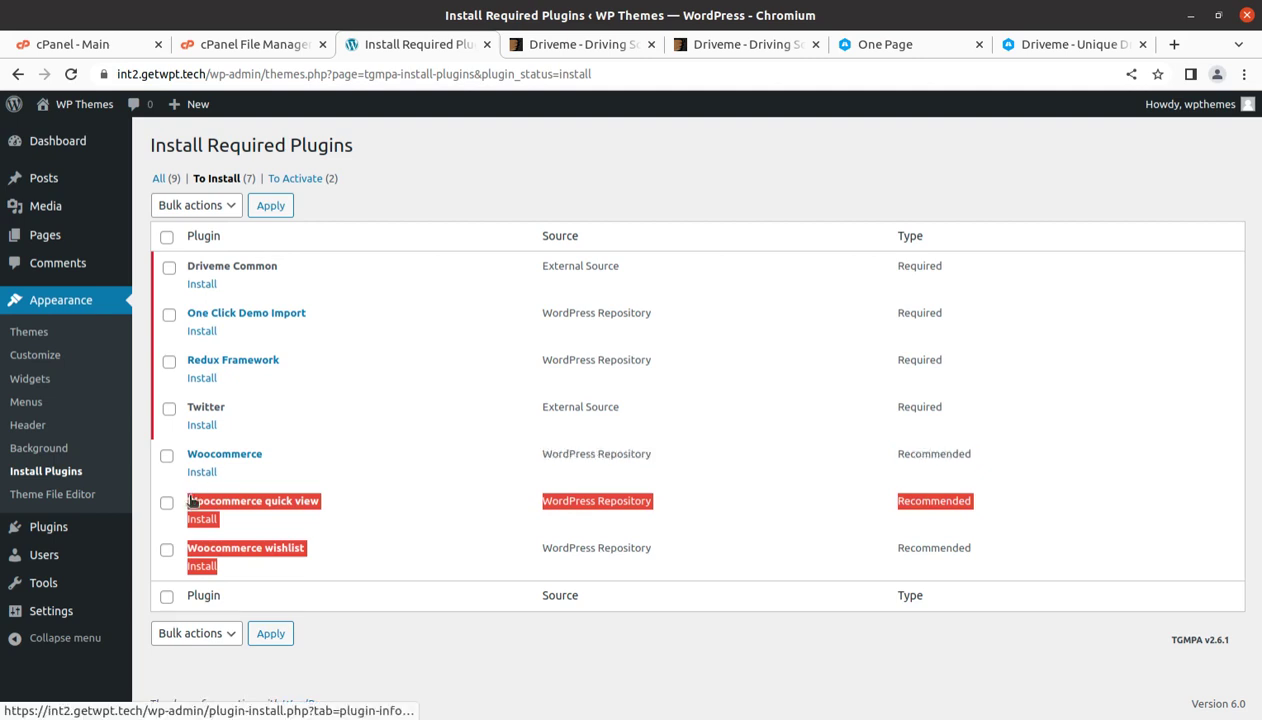
left_click_drag(284, 369, 178, 362)
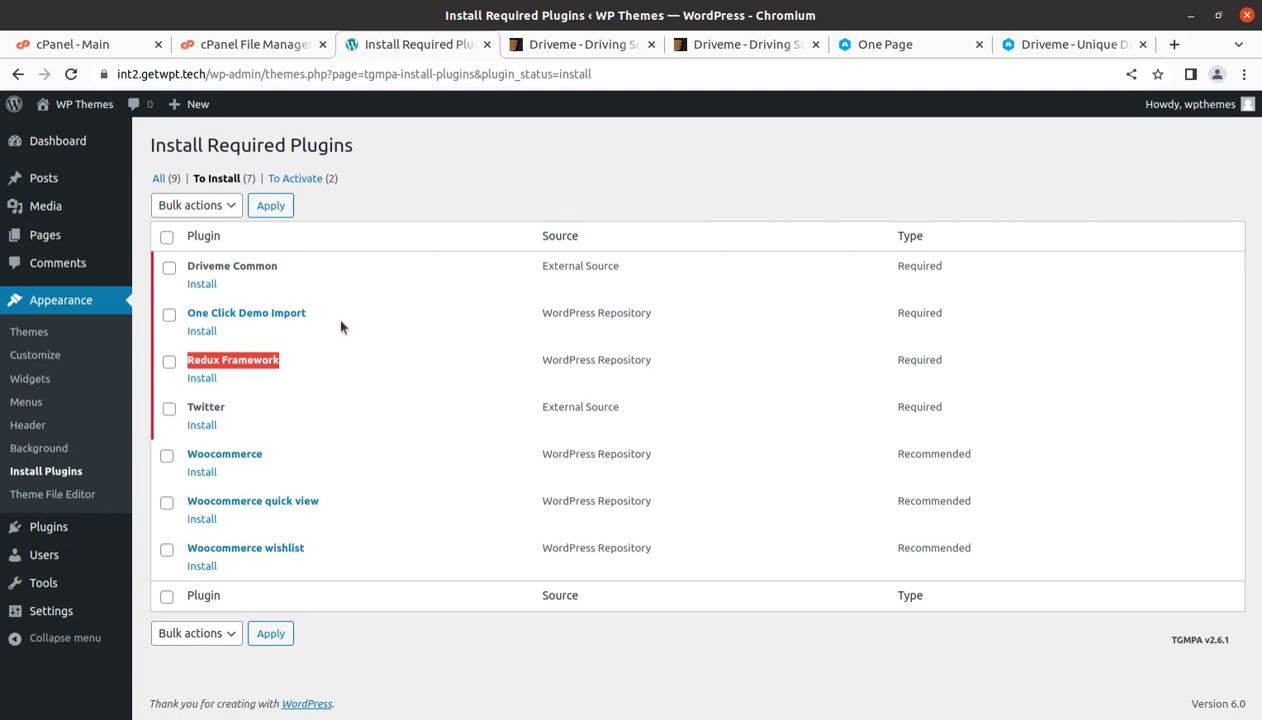
left_click_drag(323, 313, 204, 312)
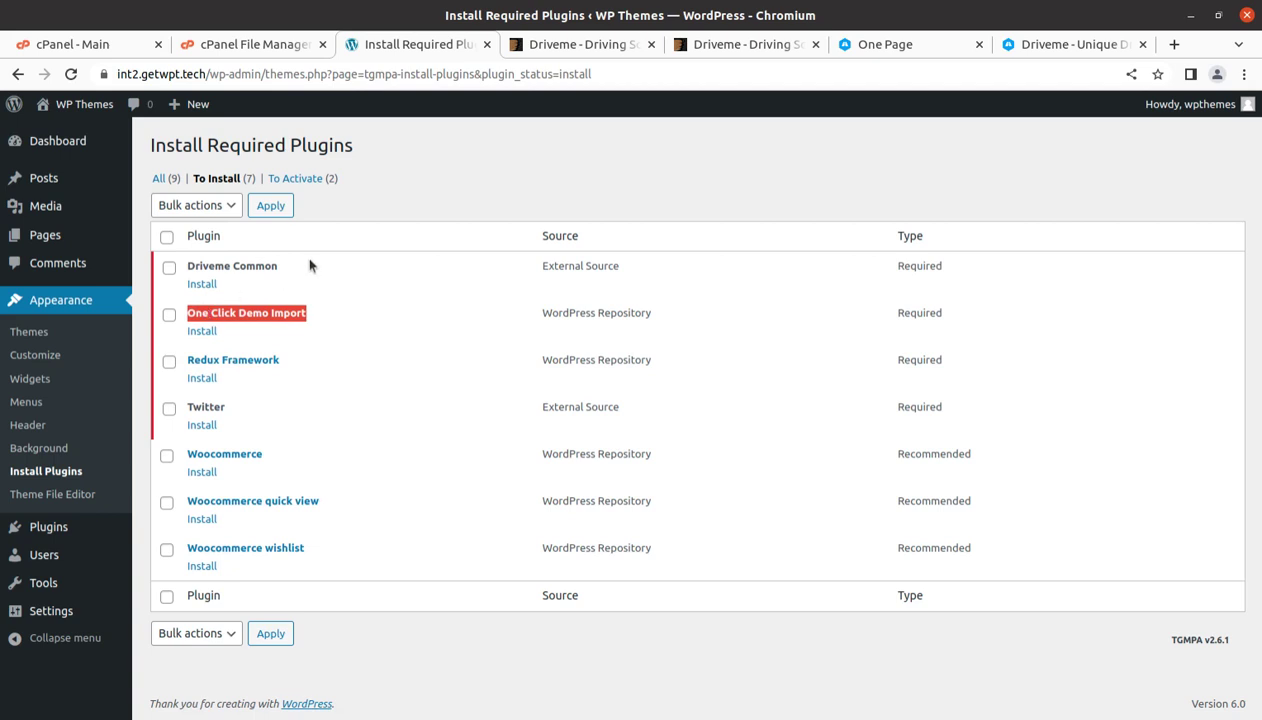
left_click_drag(302, 264, 186, 266)
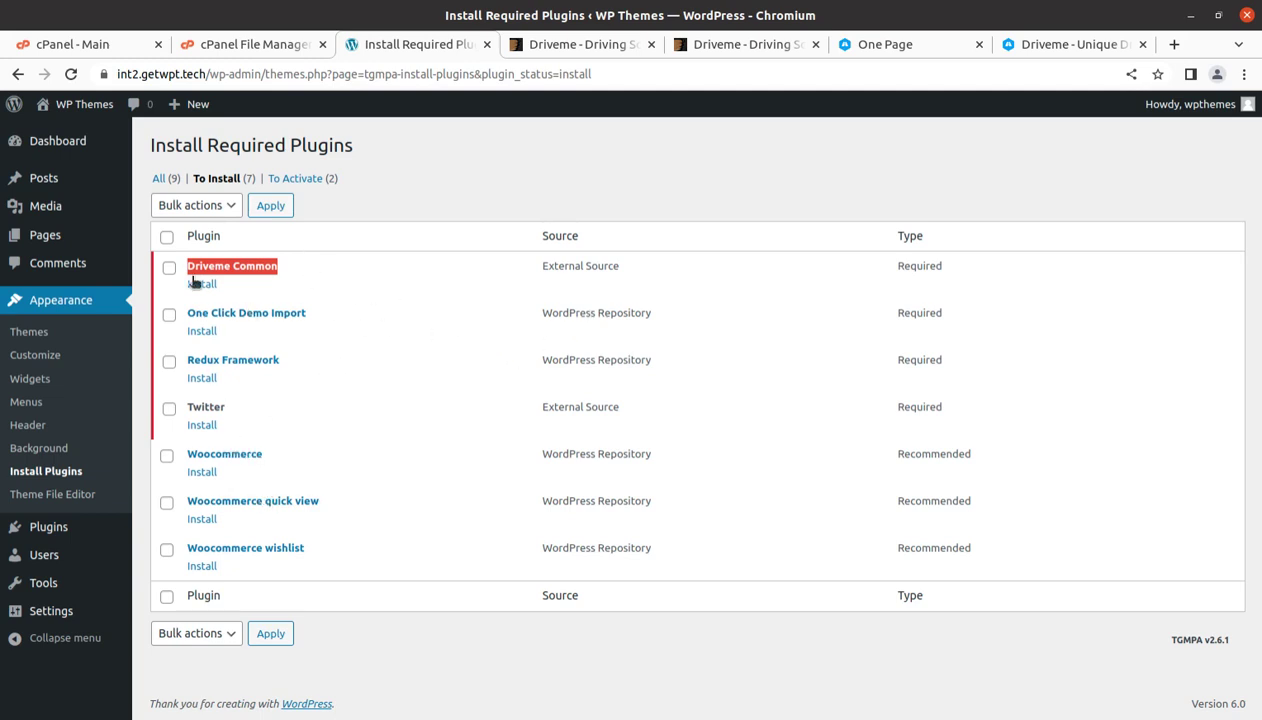
- Bulk-install all listed required and recommended plugins and review the installation results
left_click(168, 237)
left_click(205, 206)
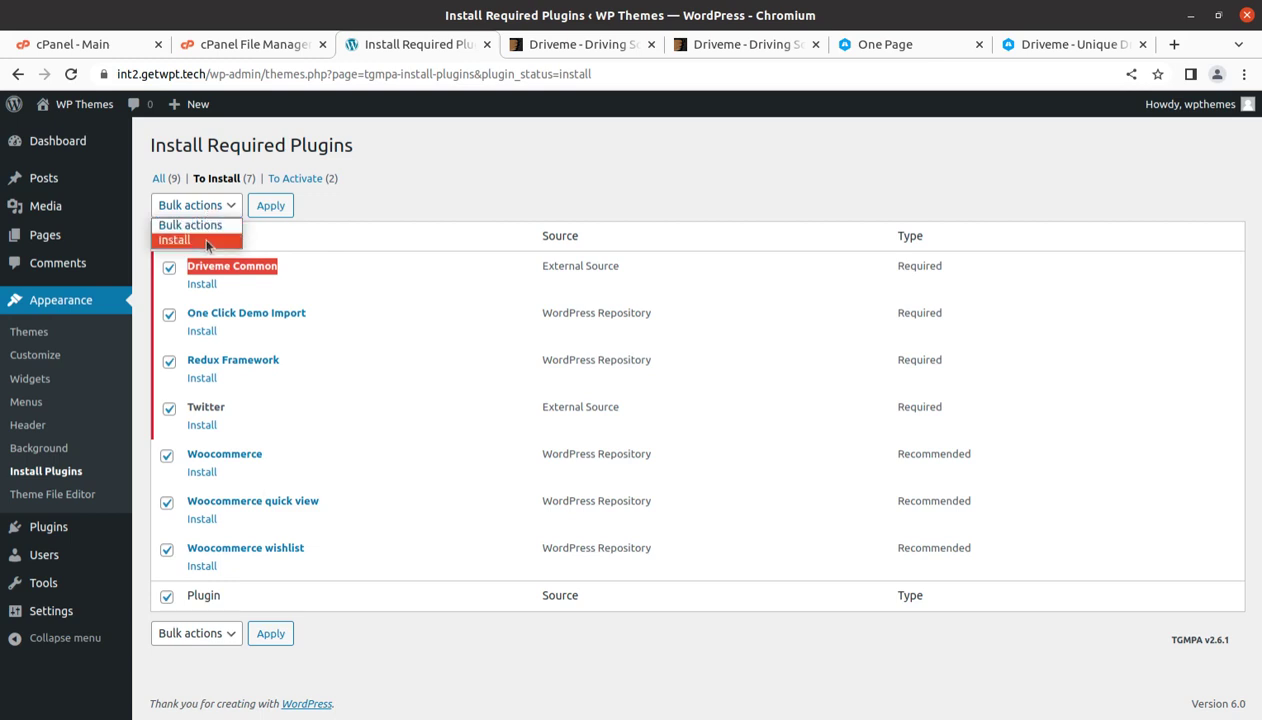
left_click(205, 237)
left_click(268, 211)
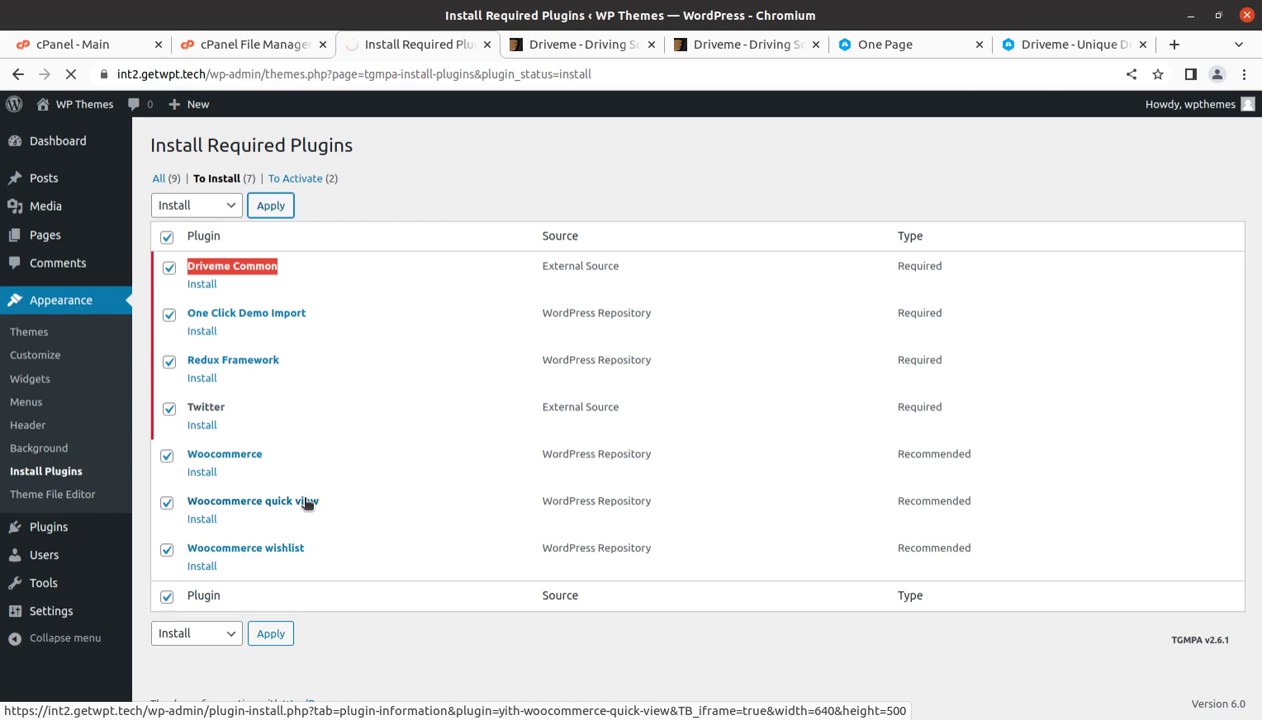
scroll(344, 500, "down", 3)
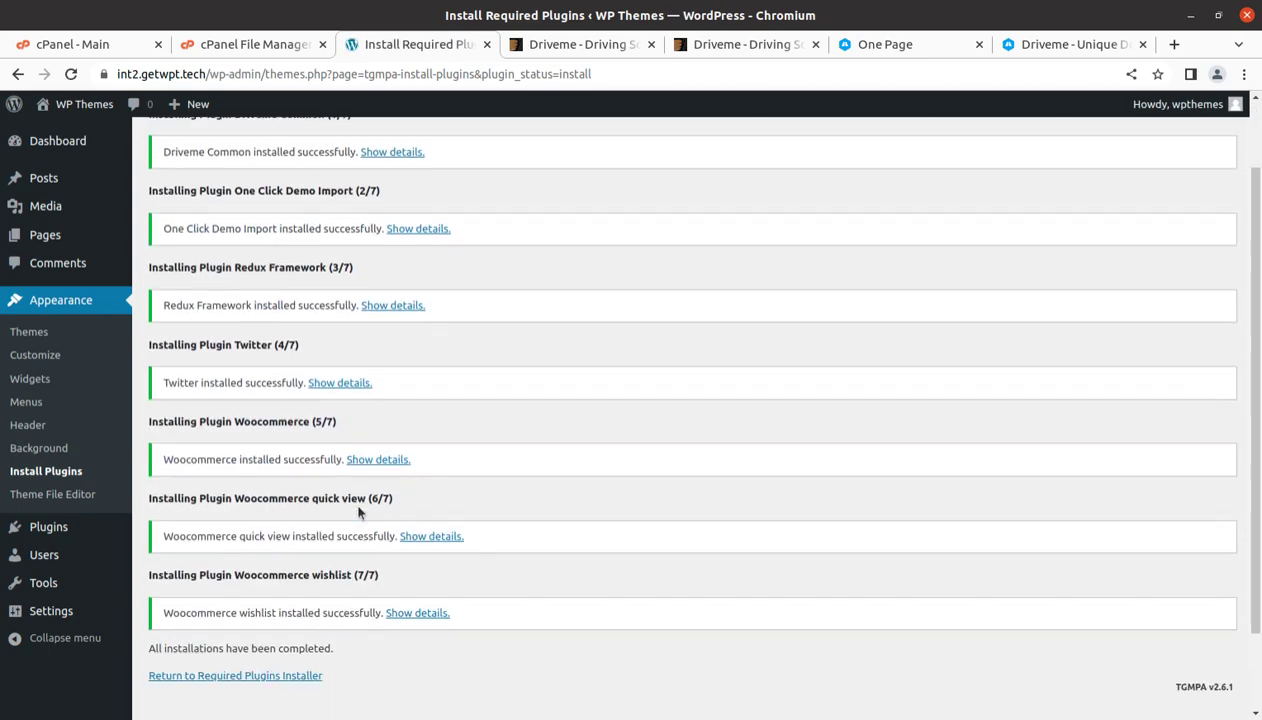
scroll(284, 566, "up", 2)
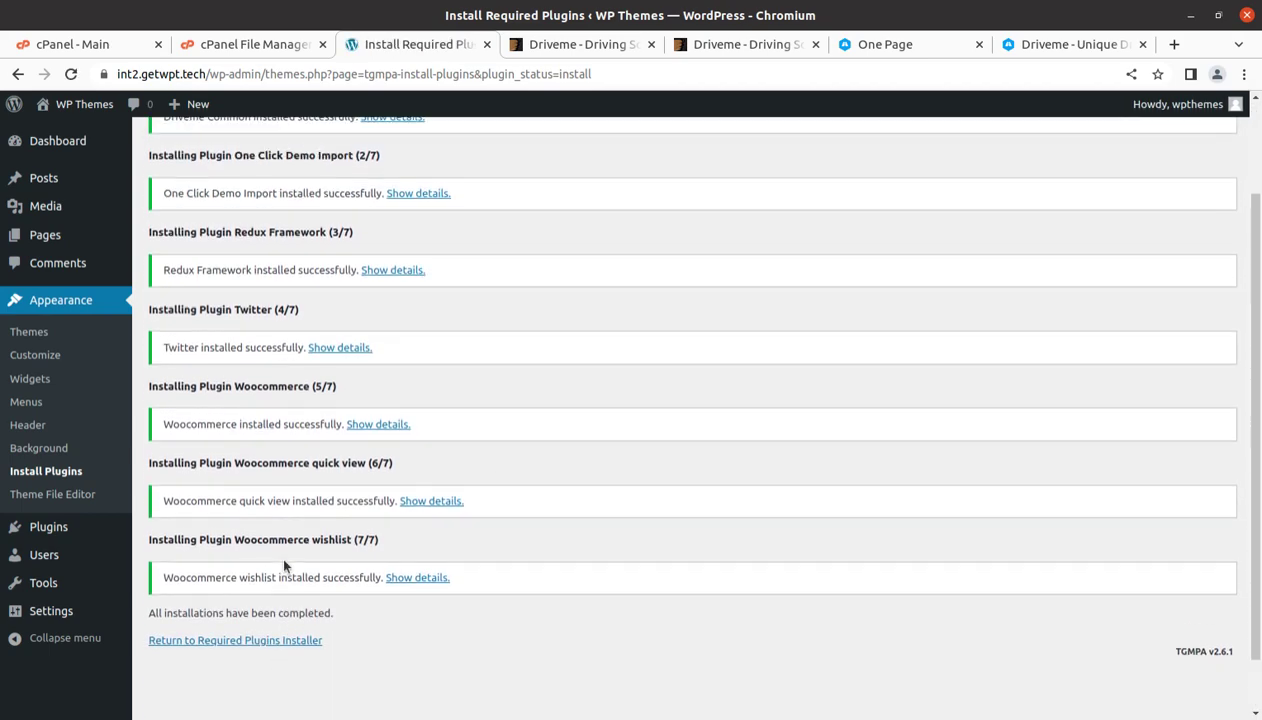
scroll(284, 558, "down", 1)
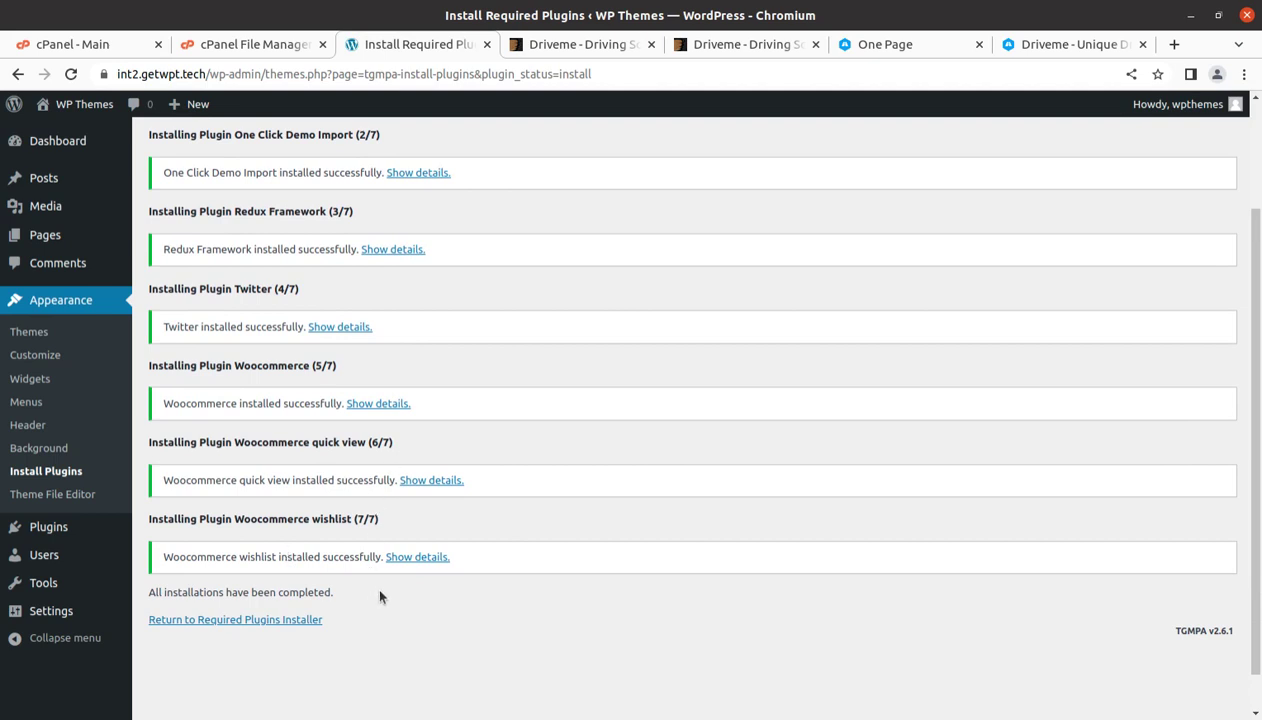
- Return to the Required Plugins Installer and bulk-activate all listed plugins
left_click(259, 622)
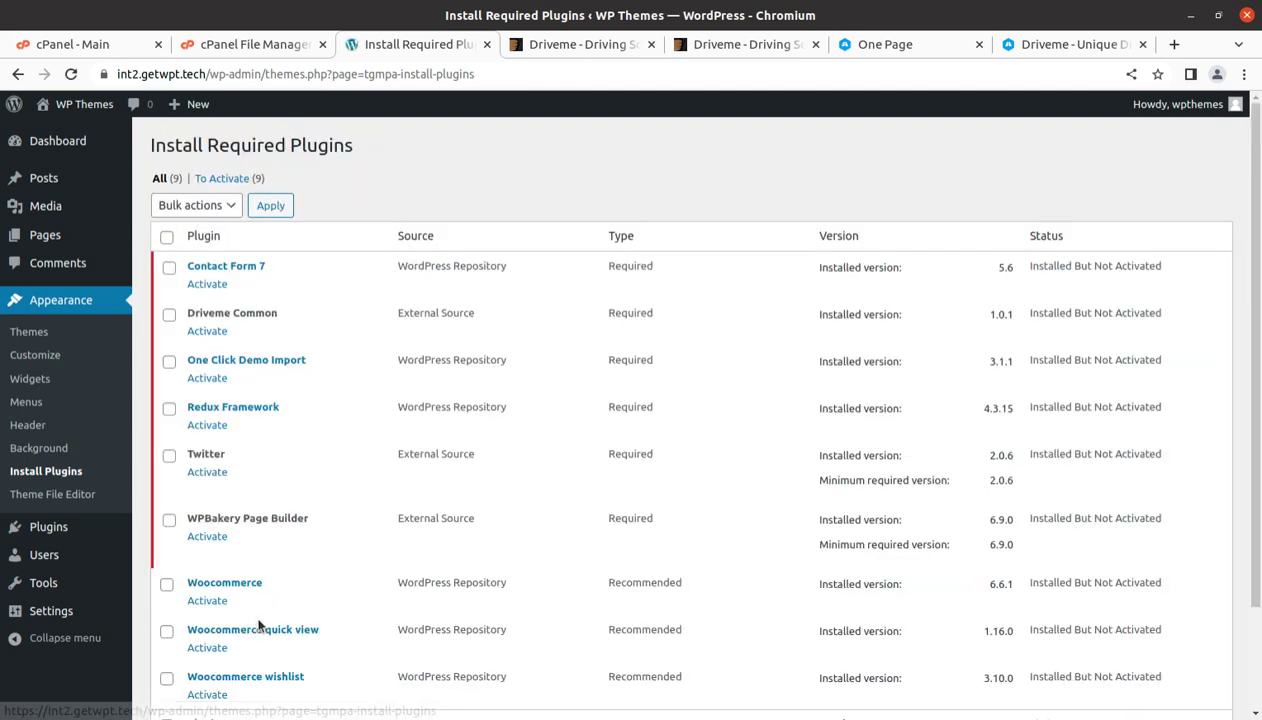
left_click(167, 237)
left_click(192, 207)
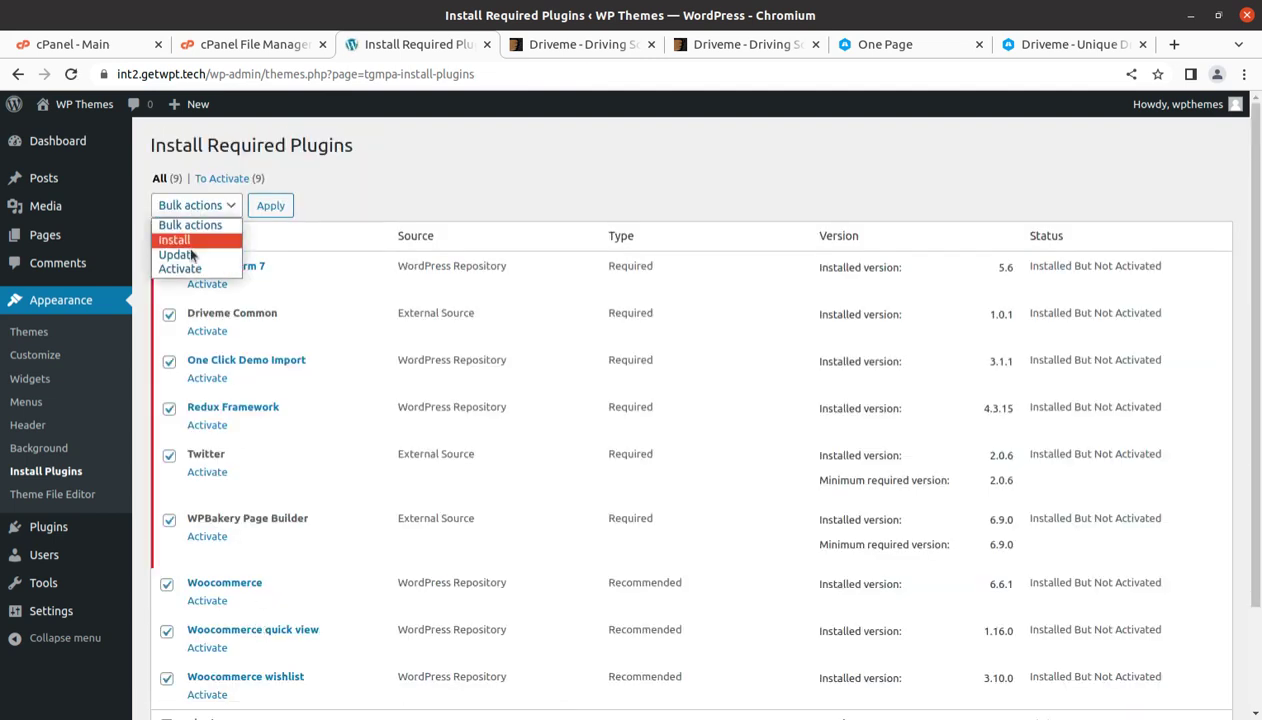
left_click(185, 267)
left_click(268, 208)
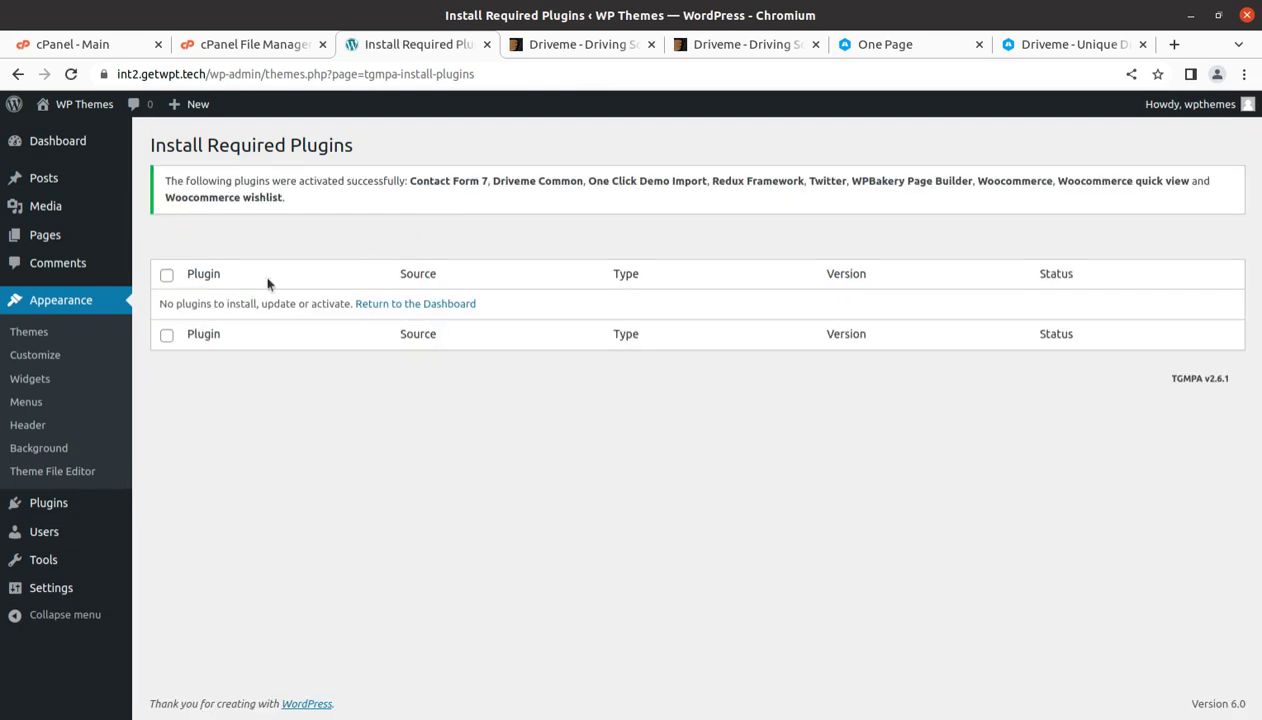
- Go to the site dashboard, skip the WooCommerce store details setup and decline usage tracking
left_click(81, 146)
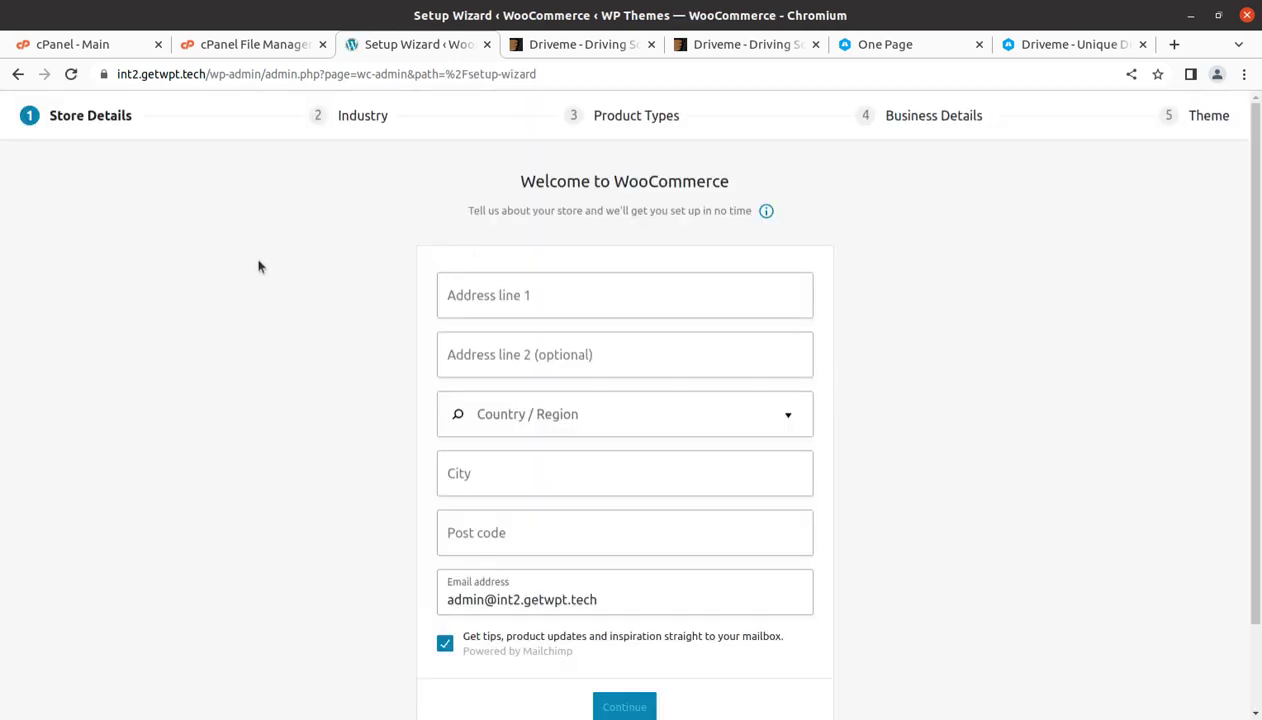
scroll(745, 352, "down", 2)
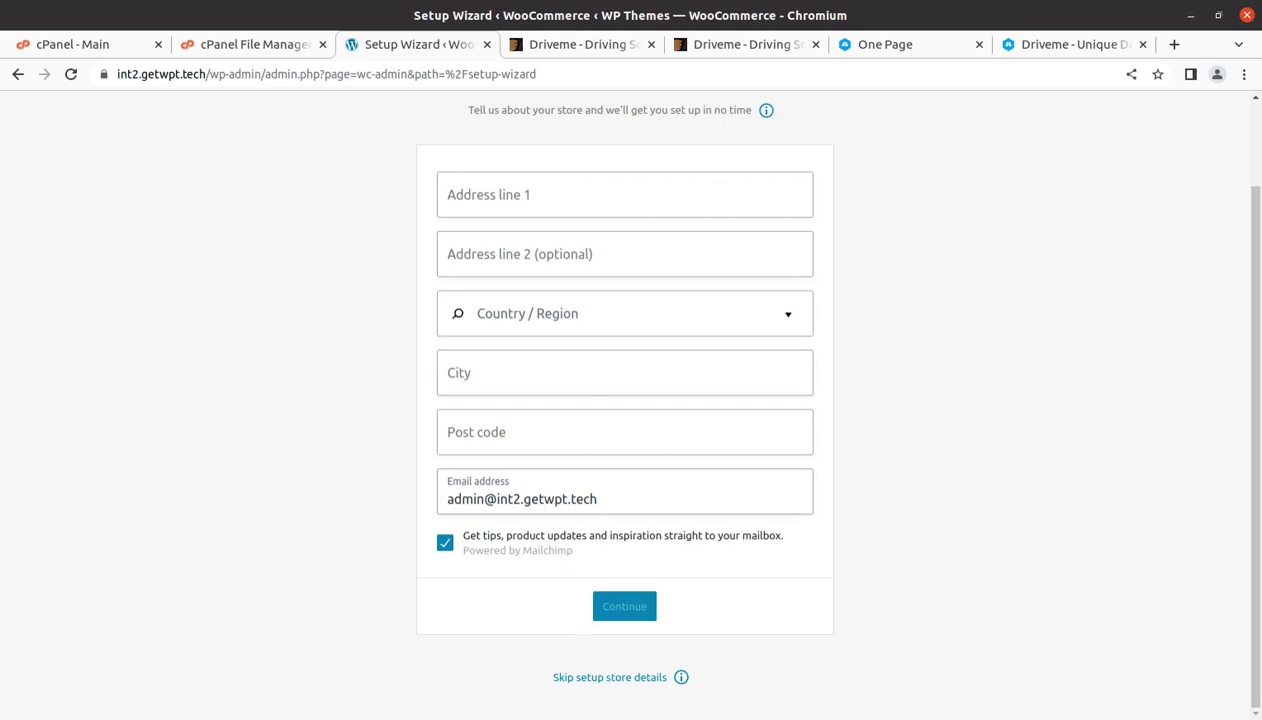
left_click(603, 679)
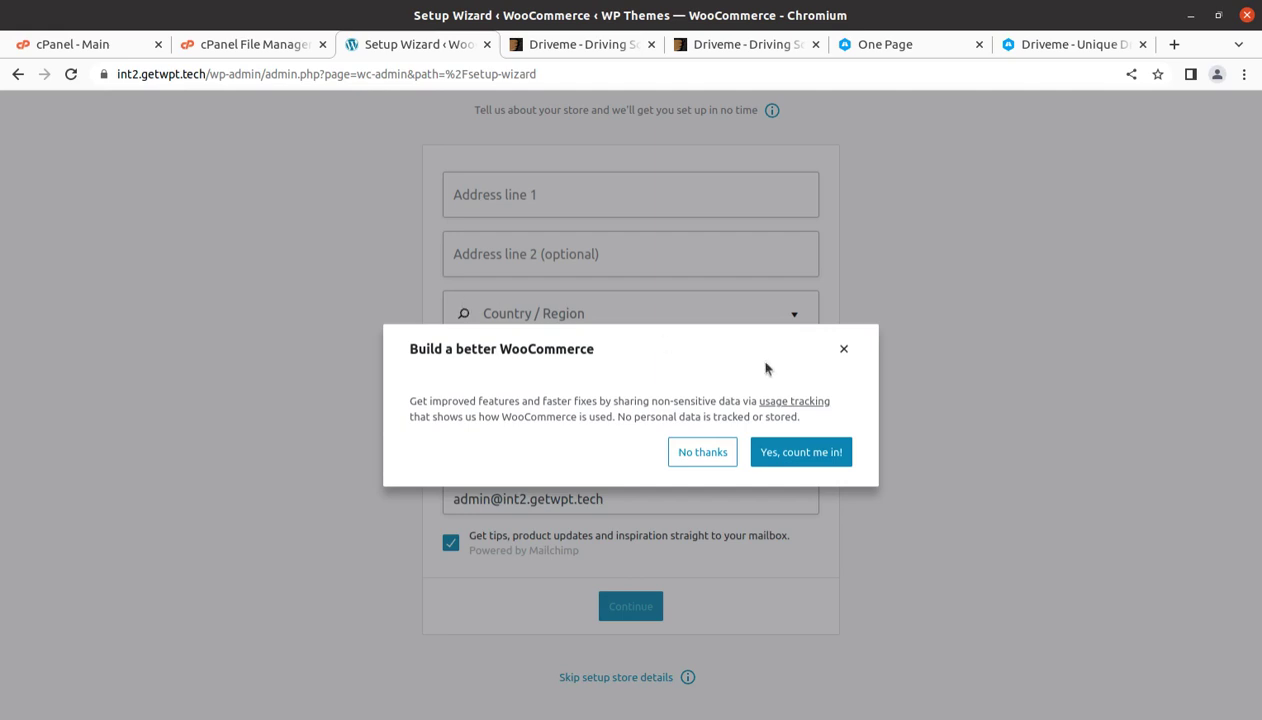
left_click(704, 451)
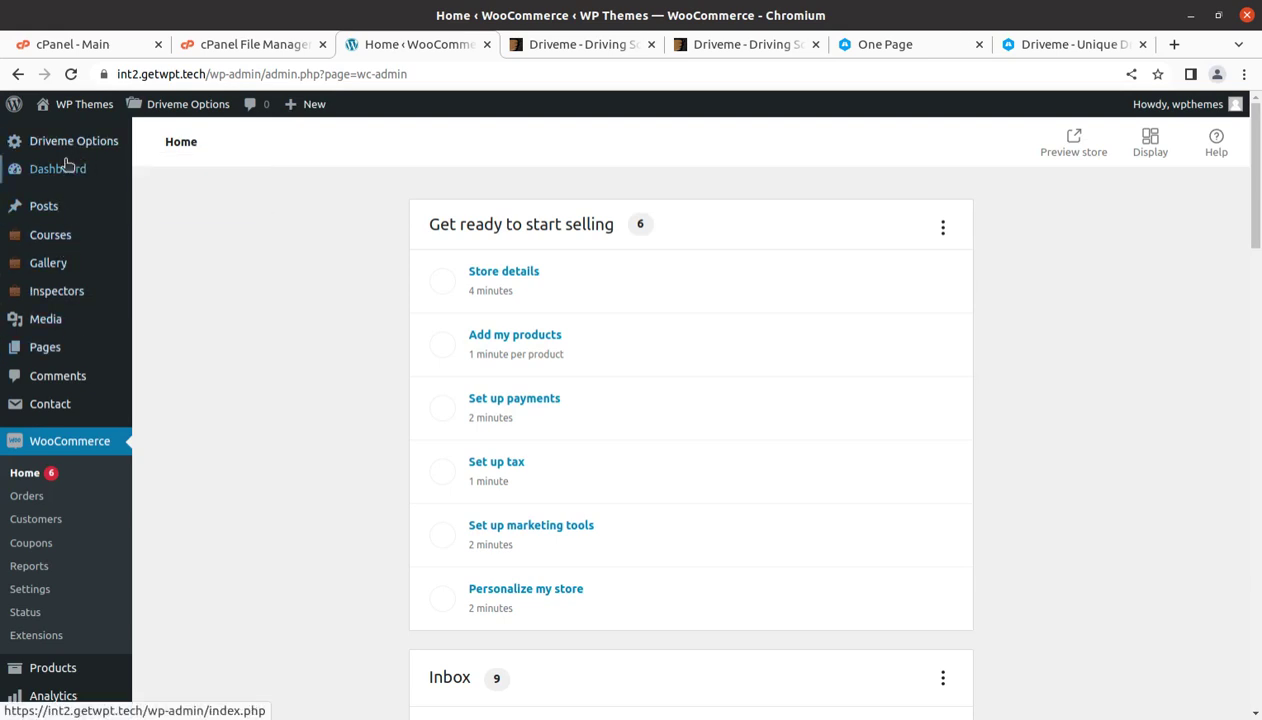
- Look over the added admin menu entries, then open the site's front end in a new tab and review its homepage
mouse_move(60, 262)
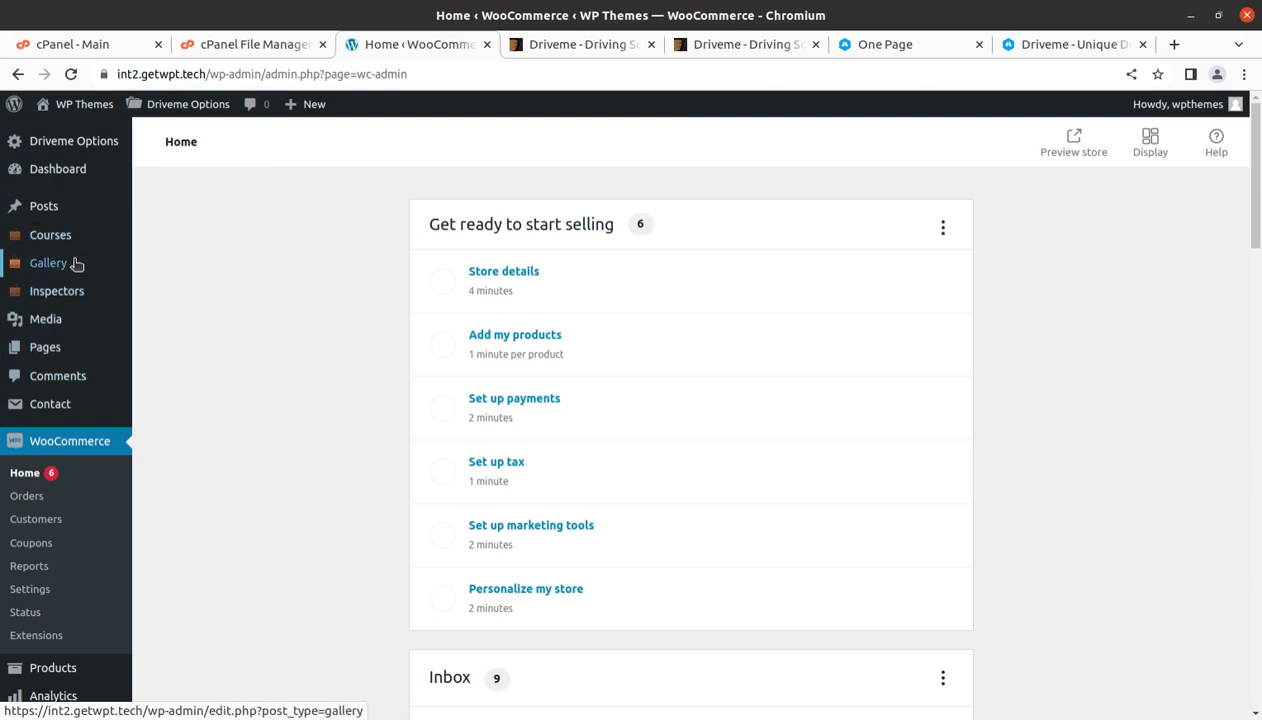
scroll(80, 450, "down", 4)
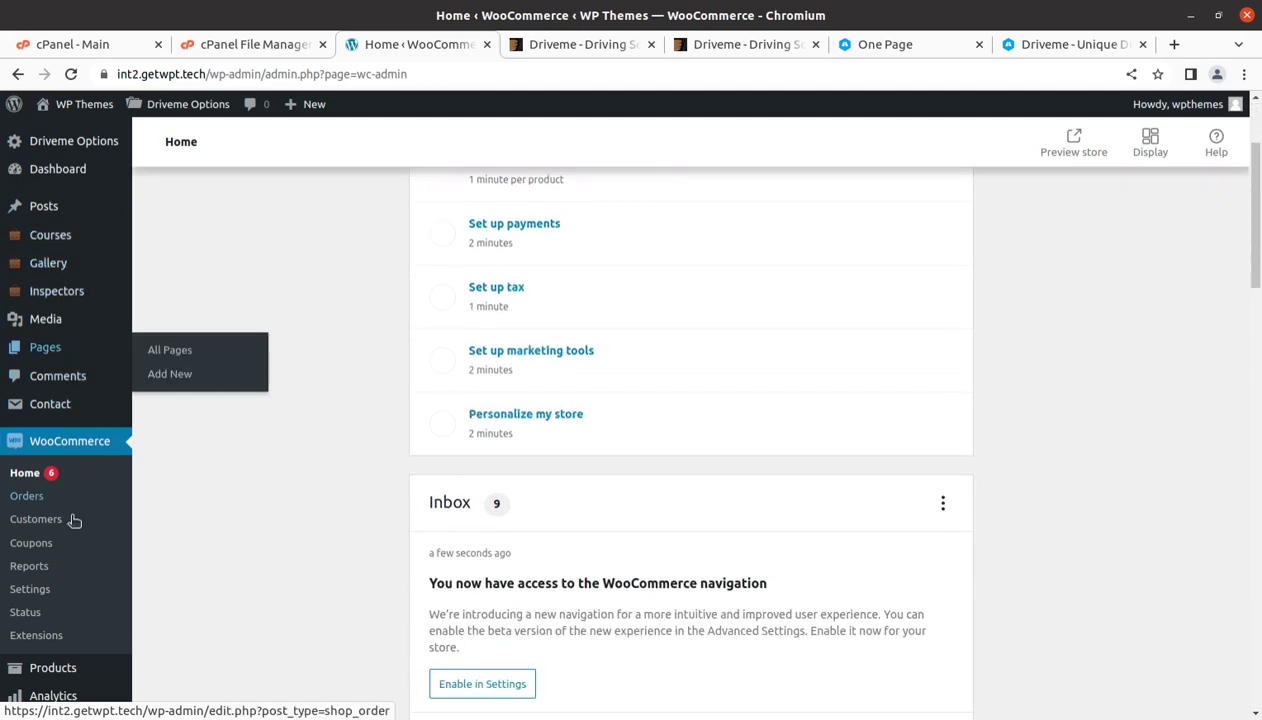
scroll(57, 560, "up", 4)
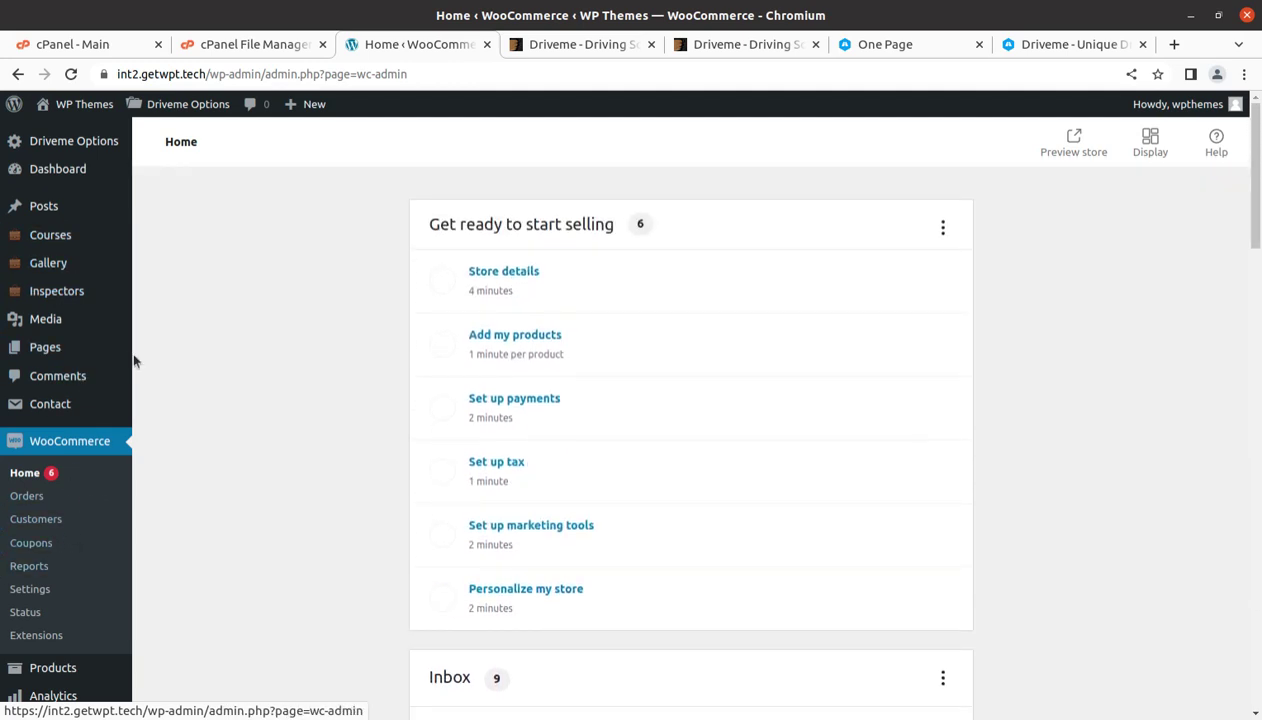
mouse_move(62, 143)
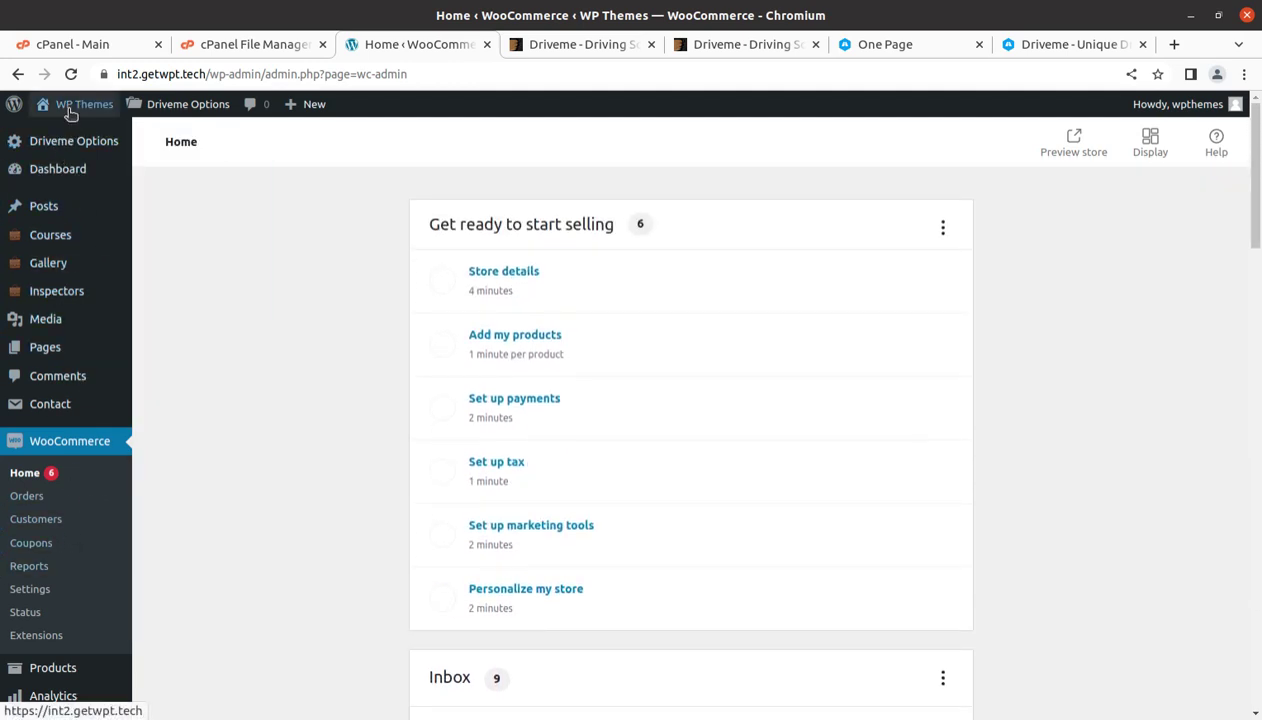
mouse_move(62, 108)
middle_click(68, 134)
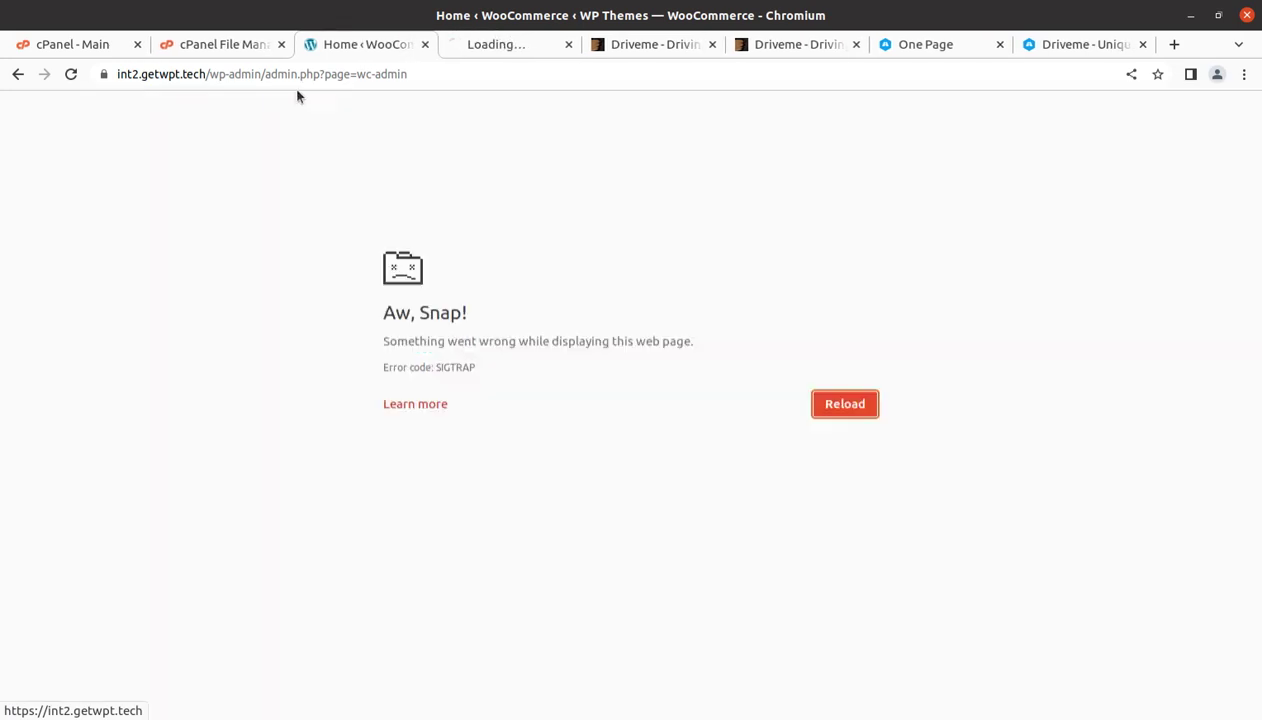
left_click(484, 48)
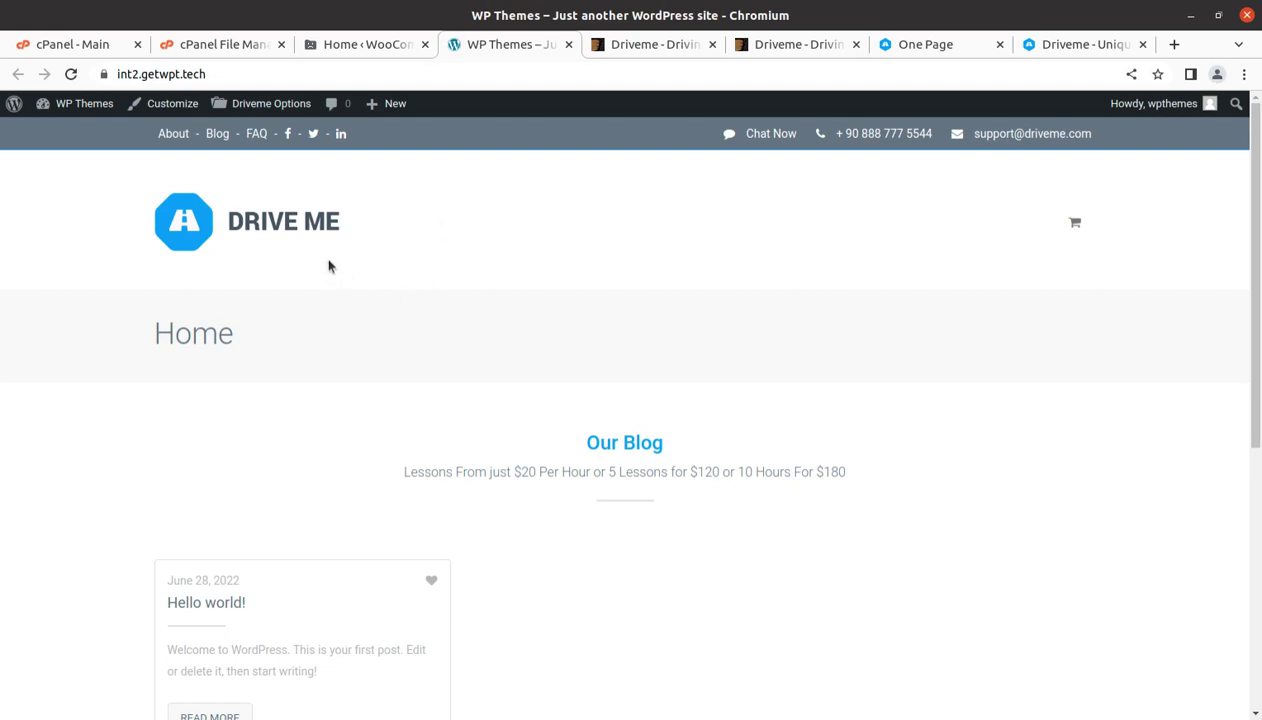
scroll(397, 295, "down", 5)
scroll(397, 295, "up", 2)
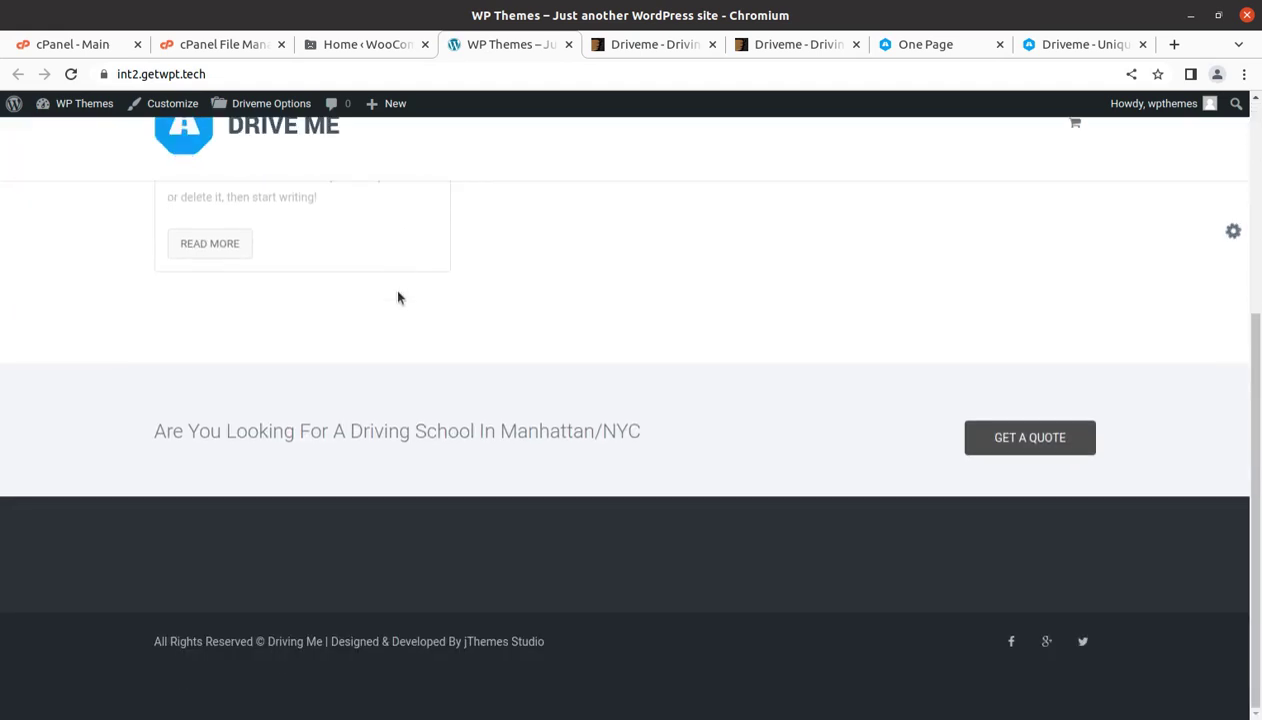
scroll(397, 295, "up", 3)
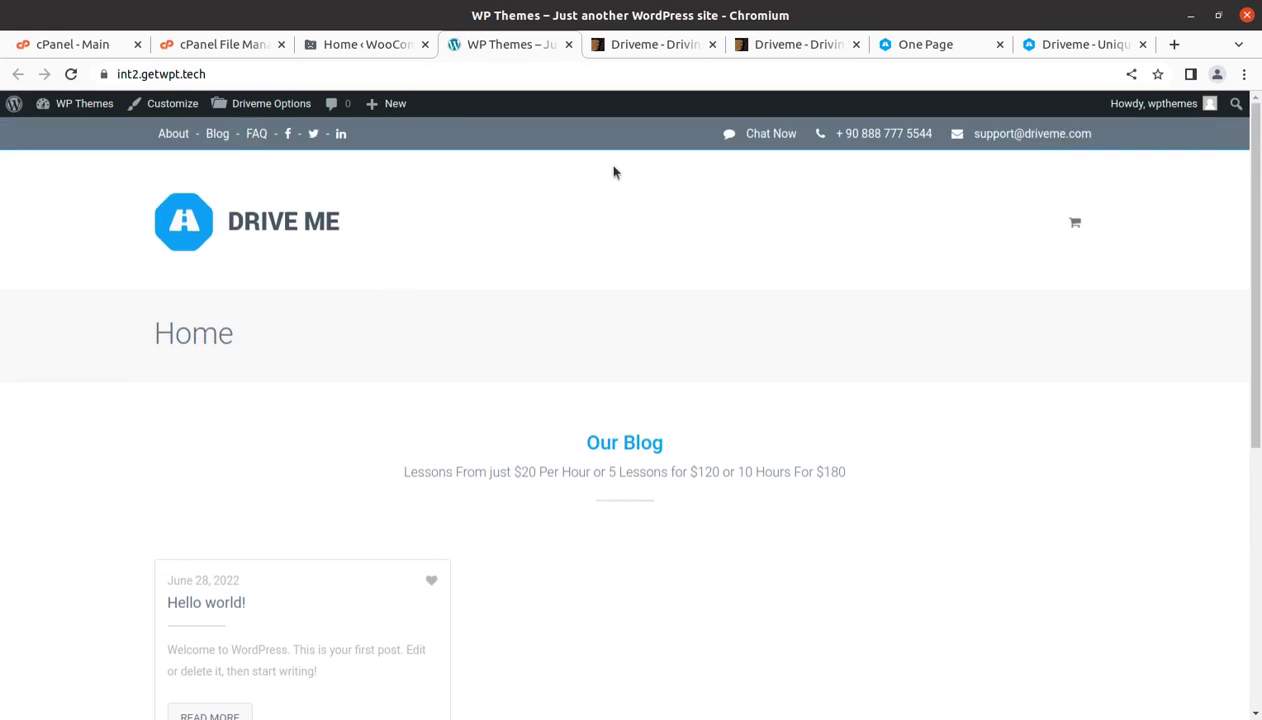
- Compare the theme's One Page demo with its main demo homepage
left_click(914, 47)
scroll(641, 302, "up", 10)
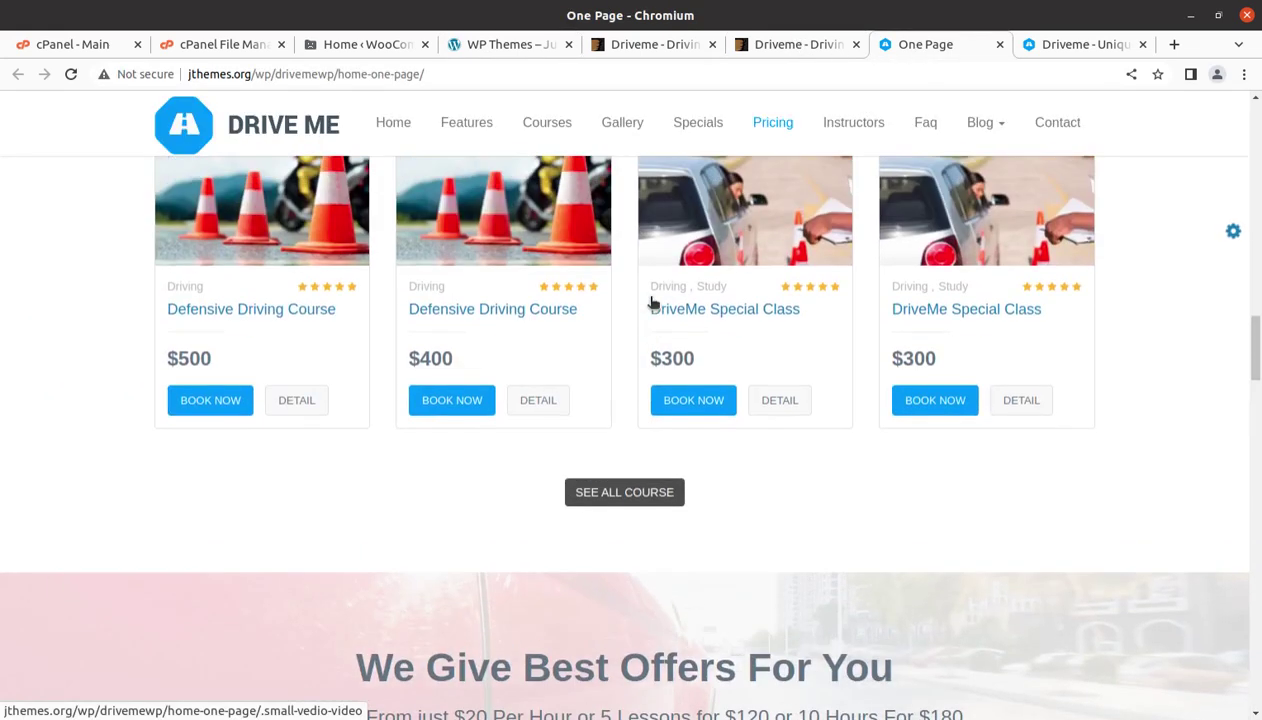
scroll(650, 302, "up", 15)
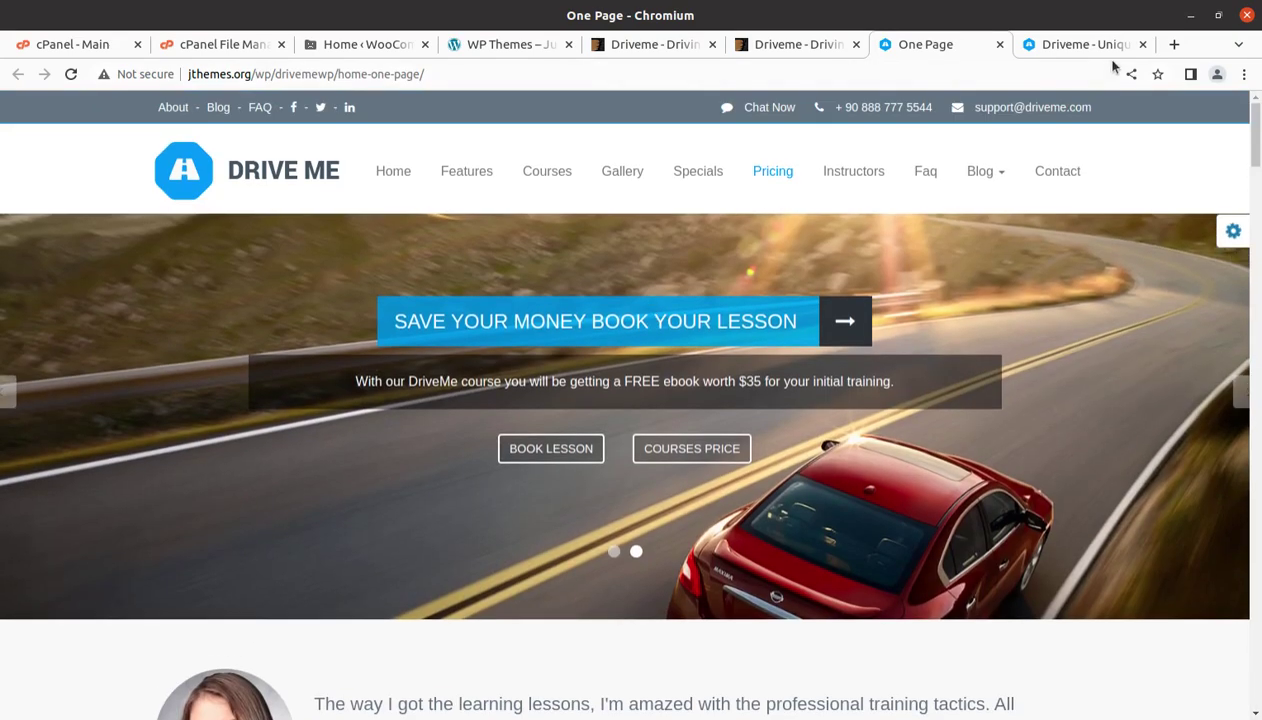
left_click(1099, 46)
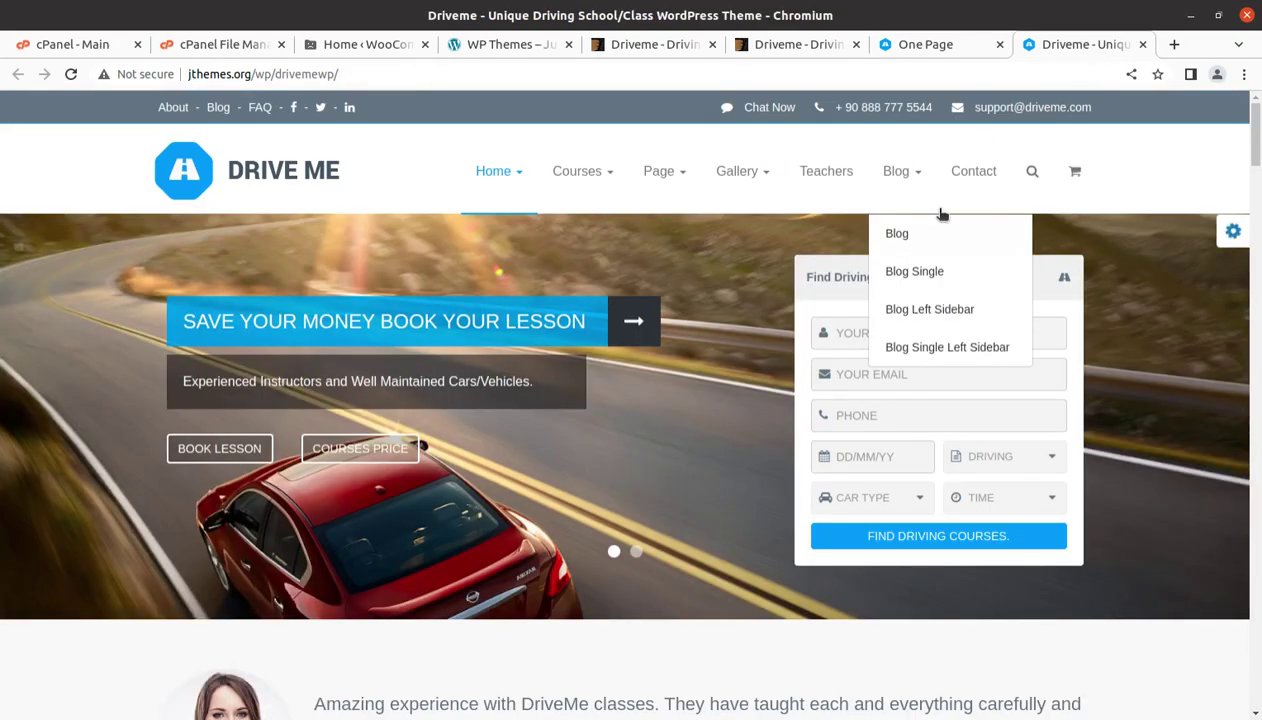
left_click(958, 46)
left_click(1020, 48)
left_click(932, 50)
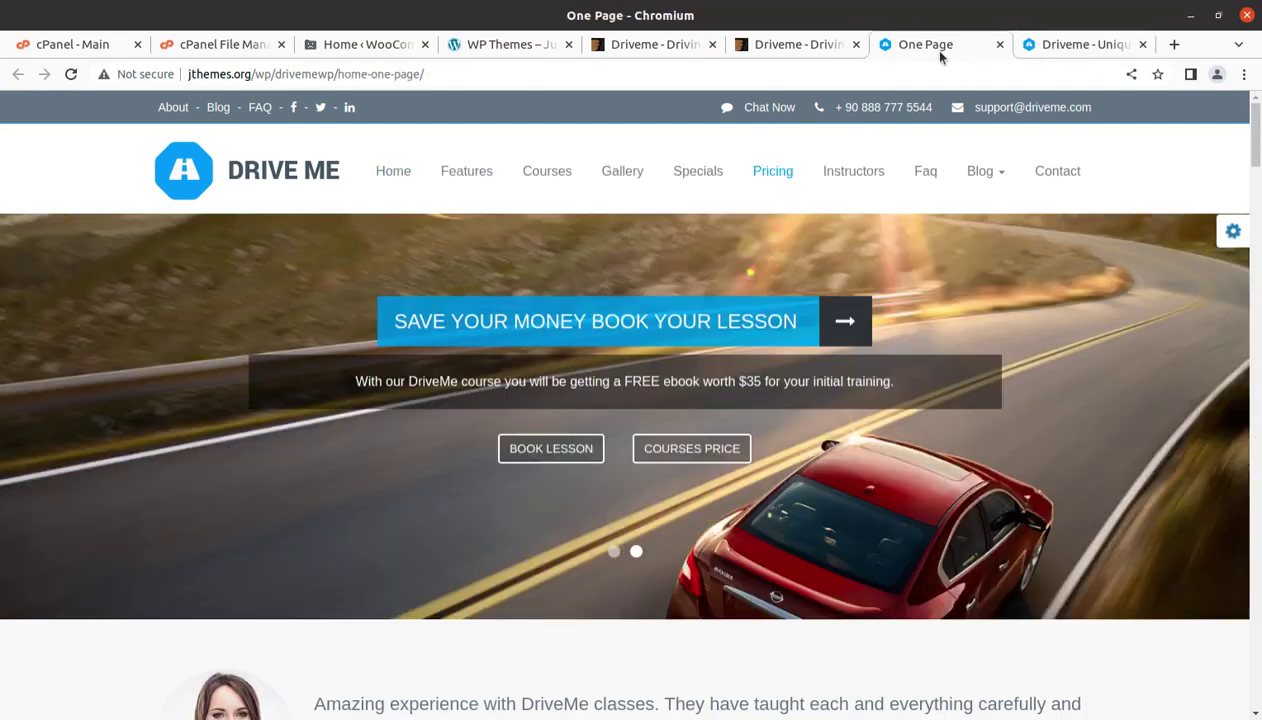
- Close the crashed WooCommerce tab, return to the site's dashboard and open the Import Demo Data page
left_click(402, 44)
left_click(423, 45)
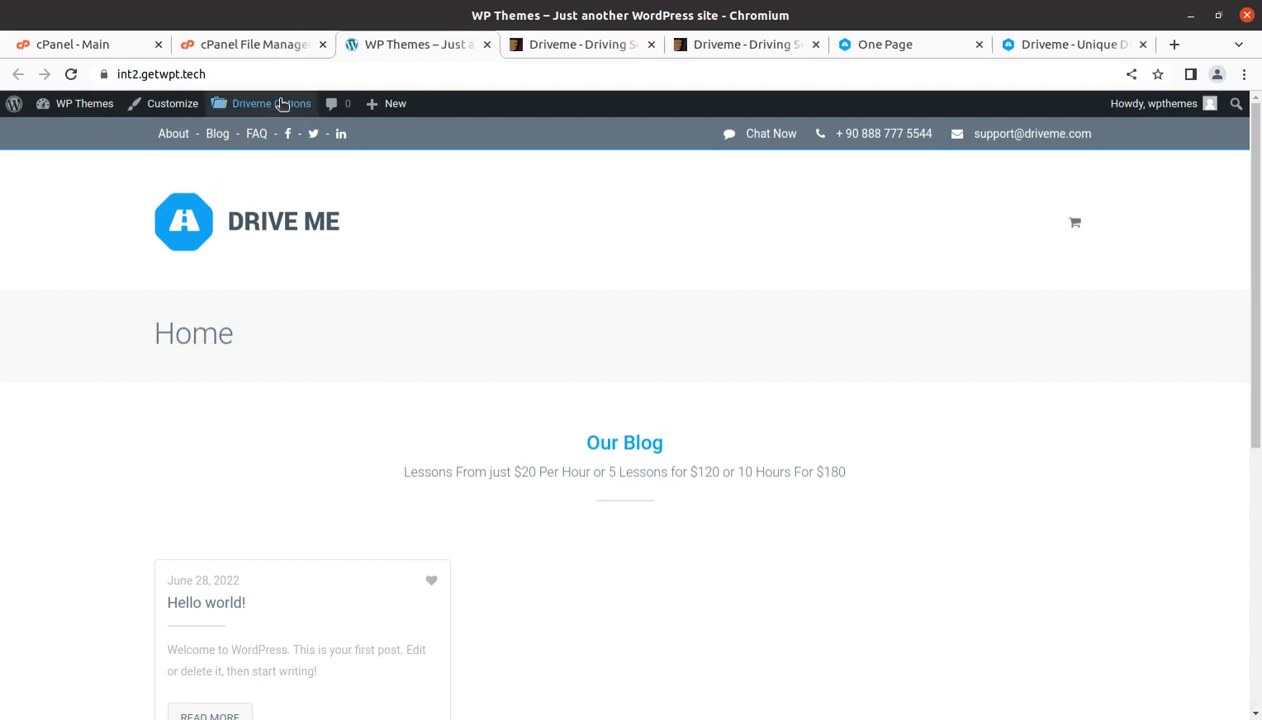
left_click(58, 134)
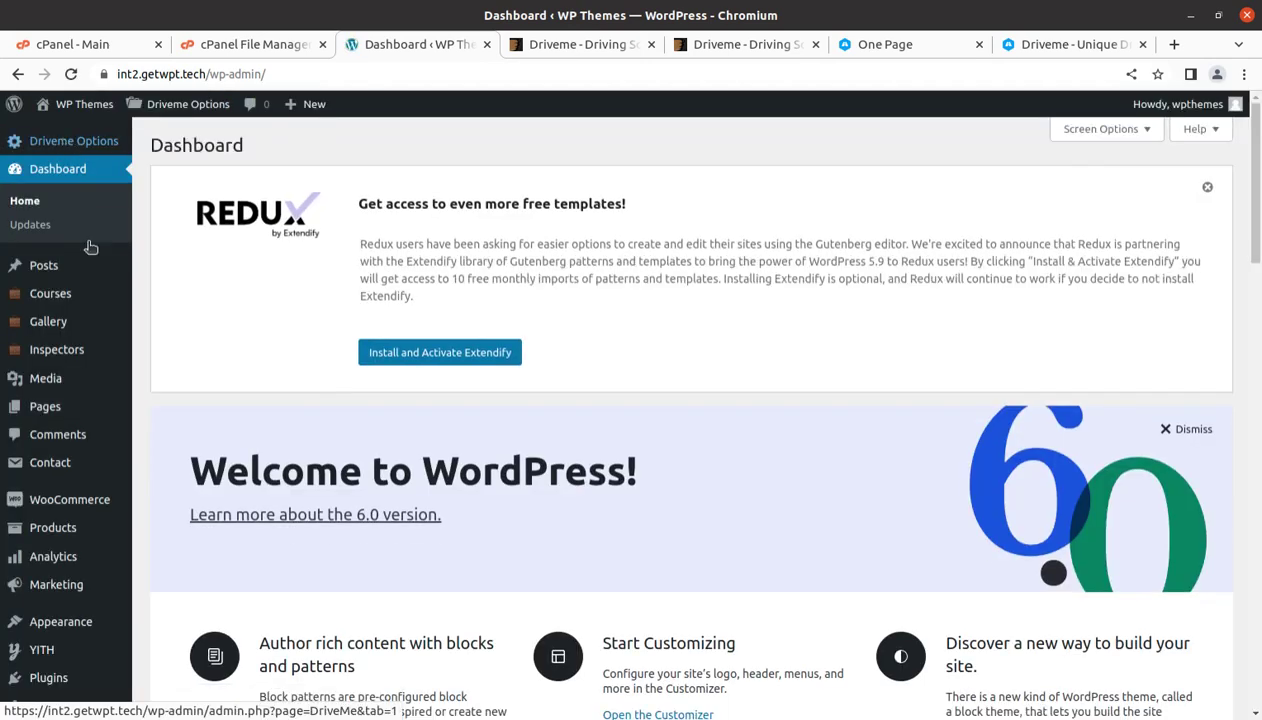
scroll(65, 485, "down", 2)
mouse_move(77, 538)
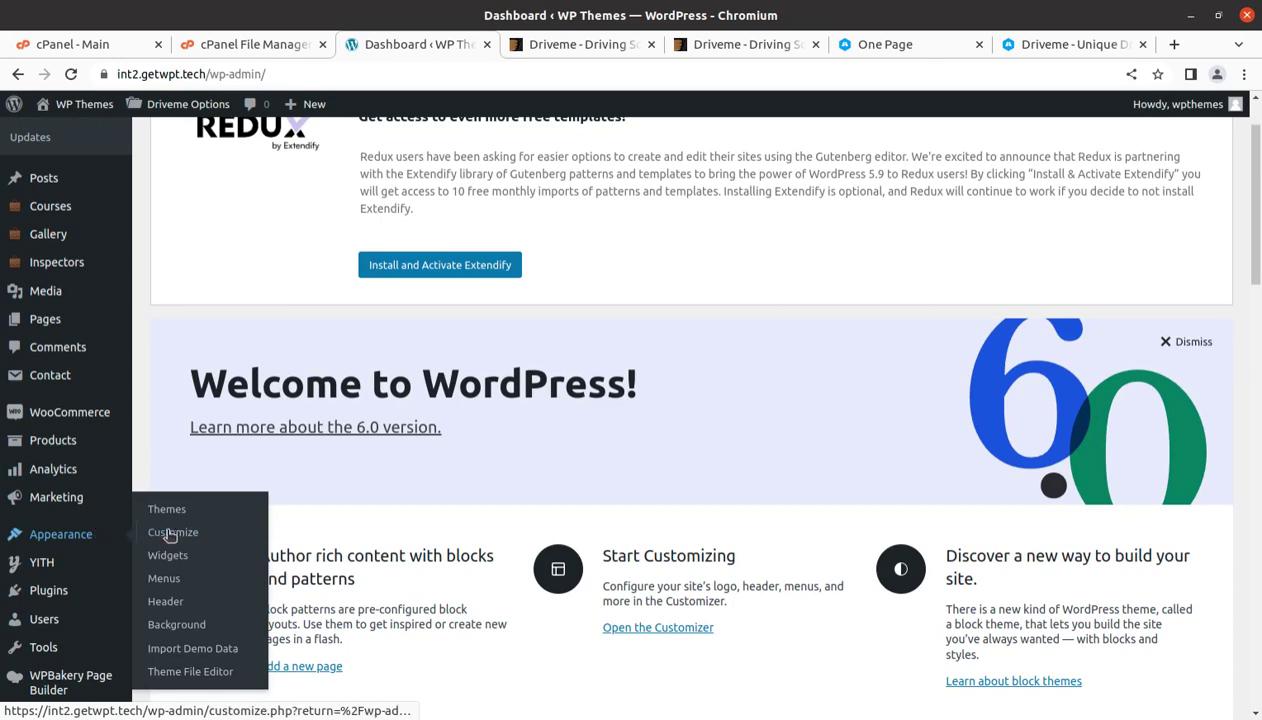
left_click(198, 652)
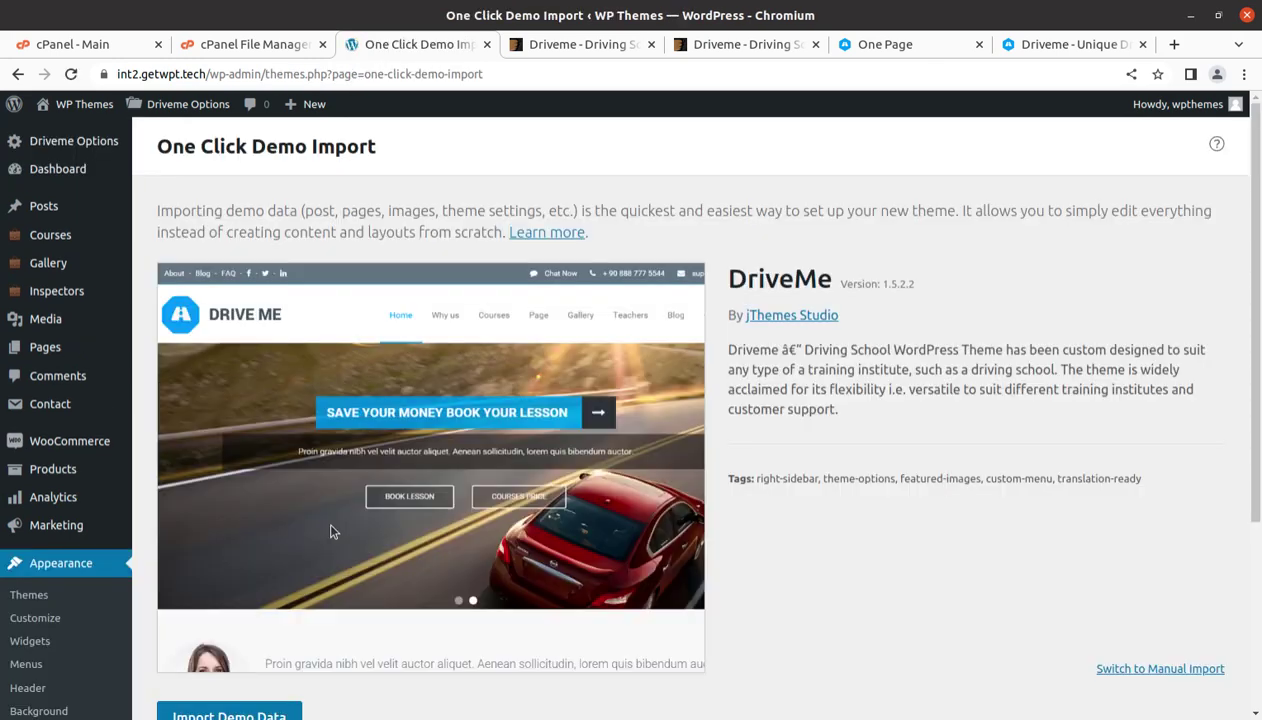
- Start the DriveMe demo data import without selecting the recommended WPForms, All in One SEO or MonsterInsights plugins
scroll(511, 417, "down", 3)
scroll(521, 420, "up", 3)
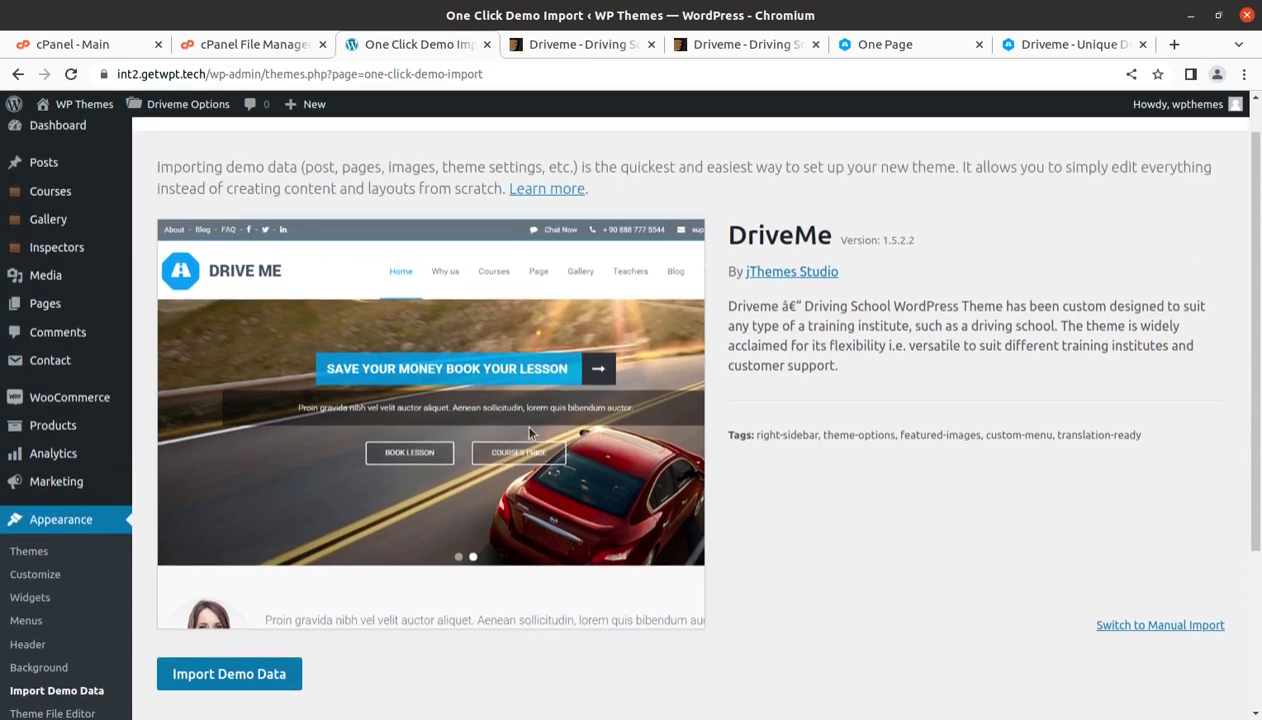
left_click(250, 682)
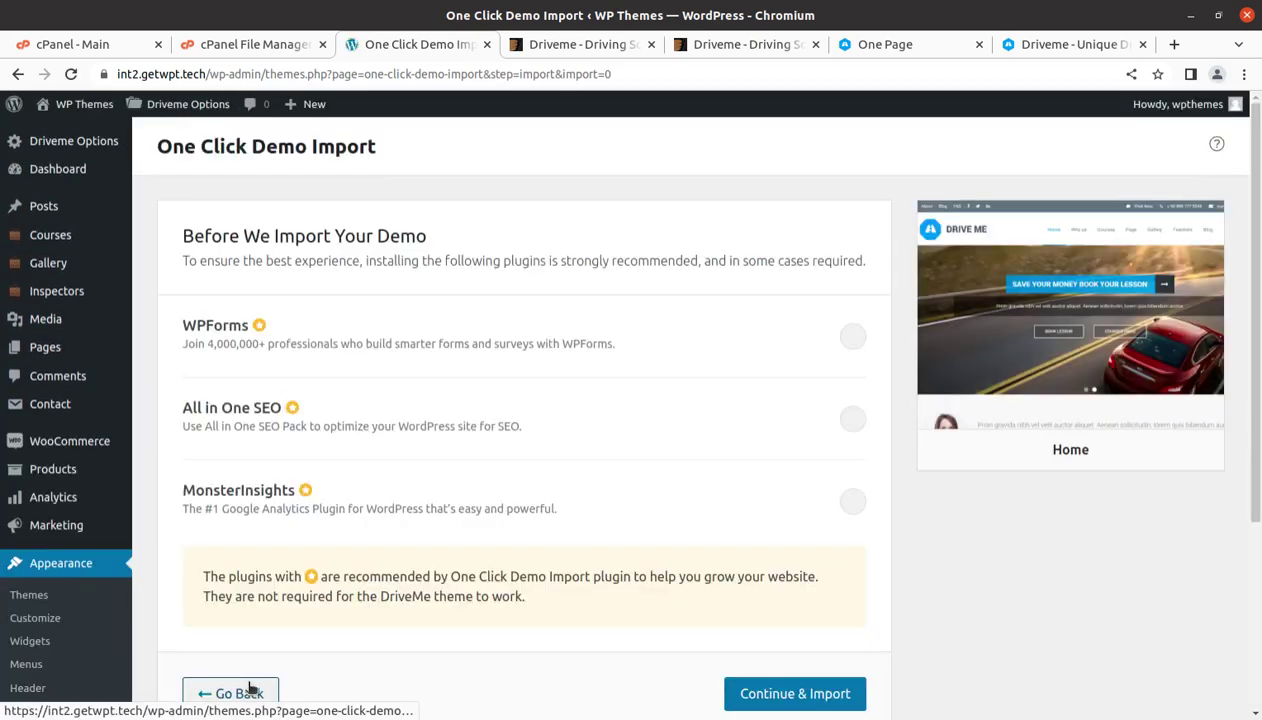
scroll(345, 440, "down", 3)
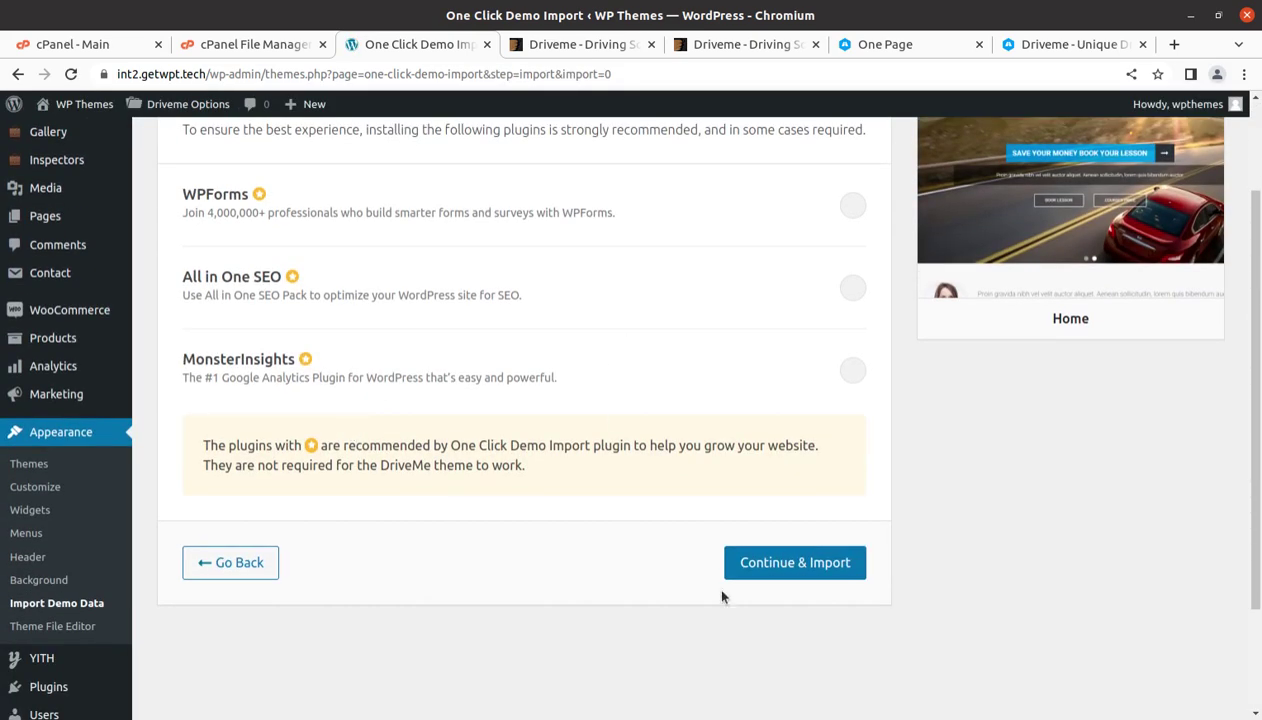
left_click(762, 574)
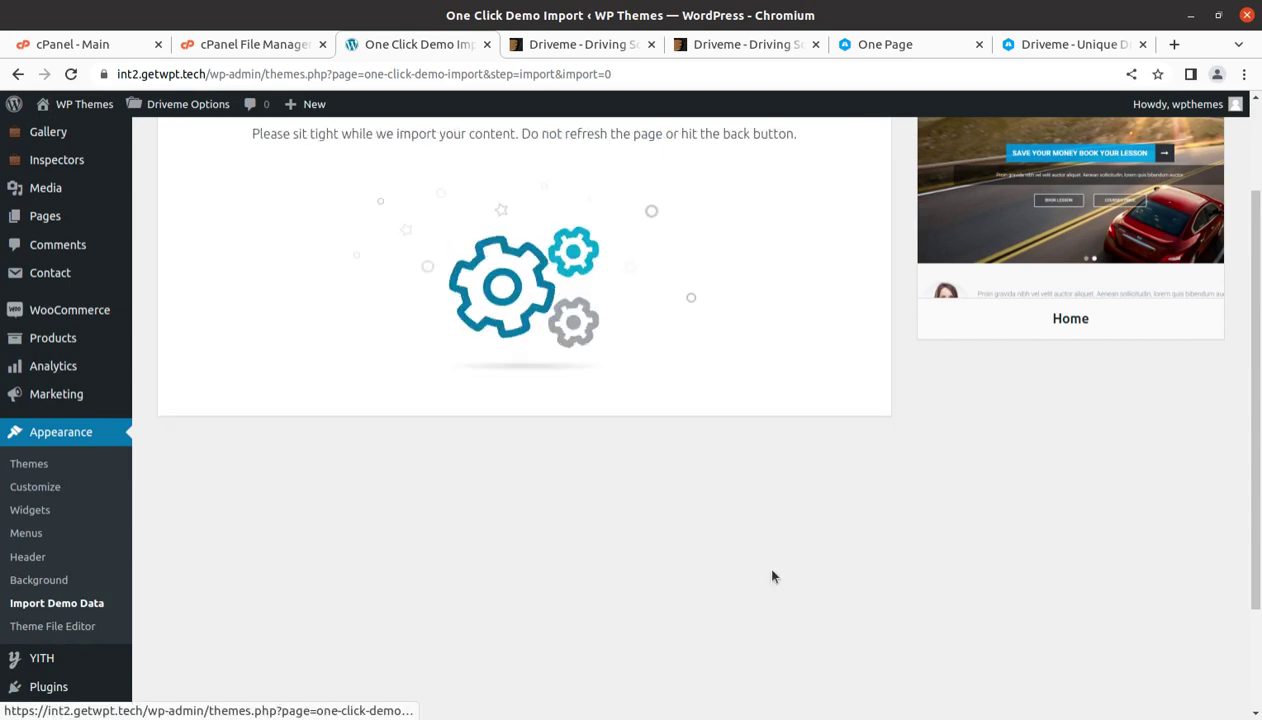
scroll(672, 487, "up", 3)
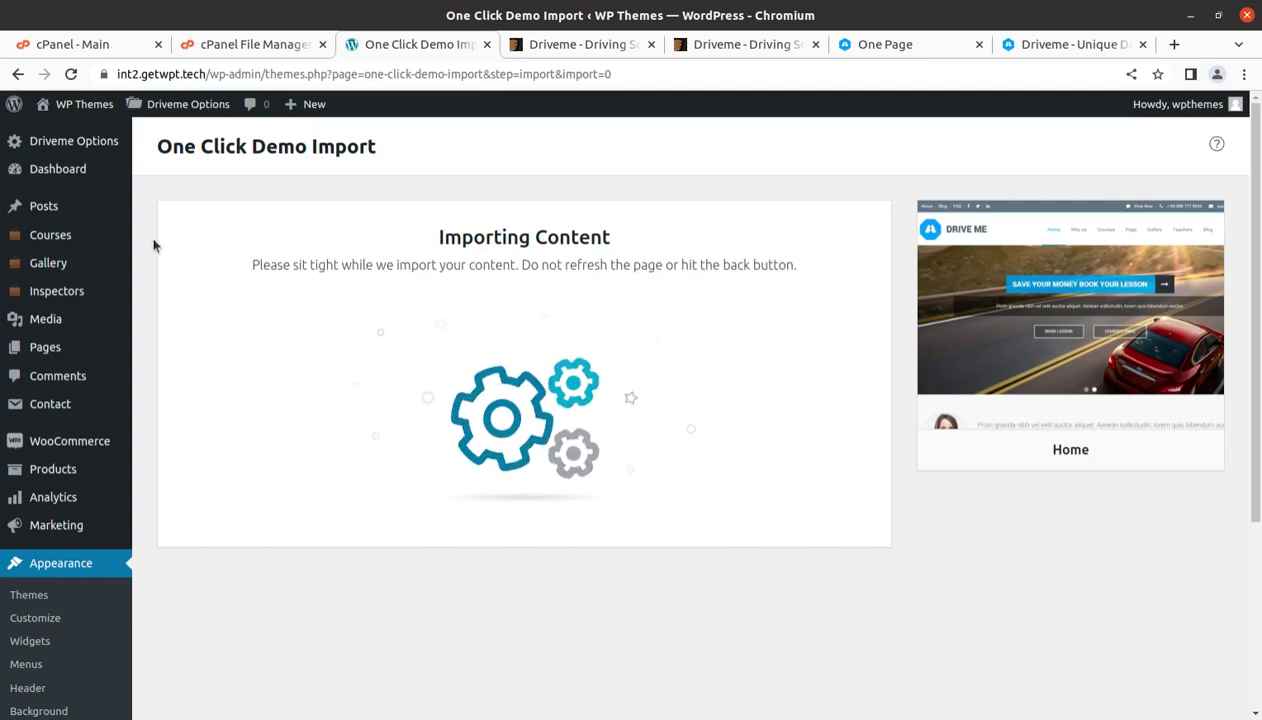
- On the main demo site, browse the Courses listing and examine the DriveMe Special Class details
left_click(1028, 44)
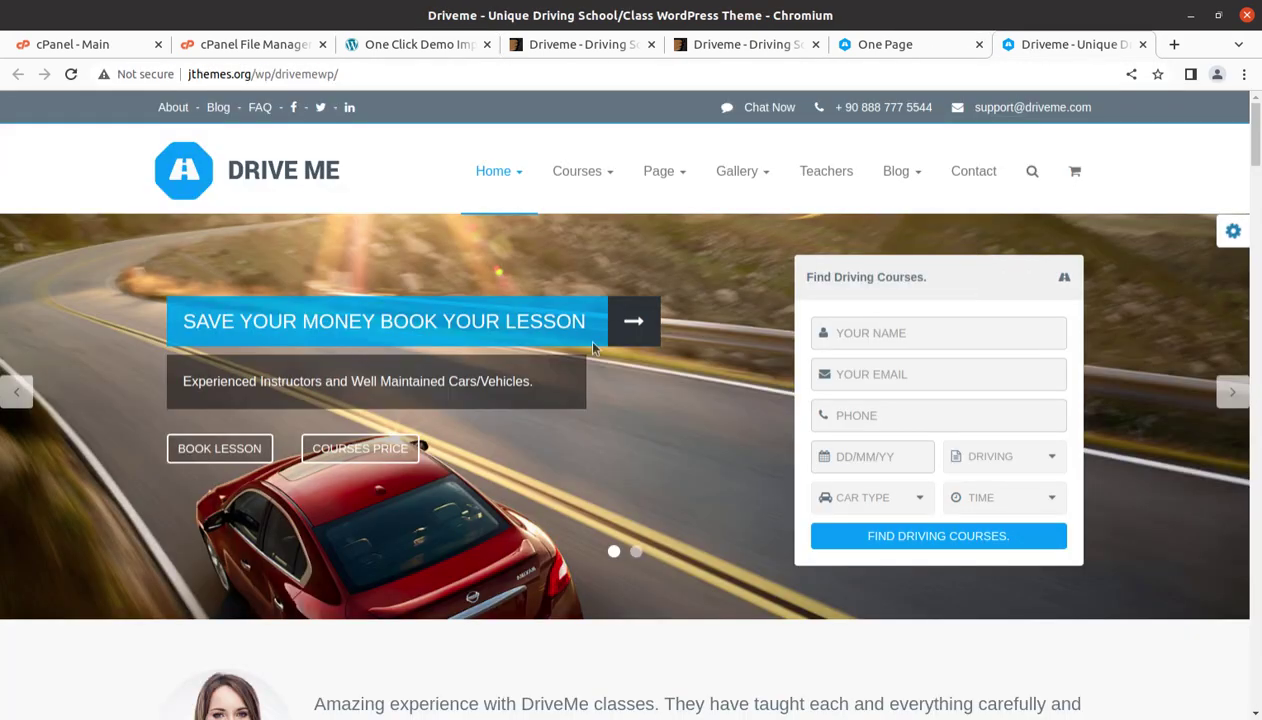
mouse_move(600, 186)
left_click(577, 236)
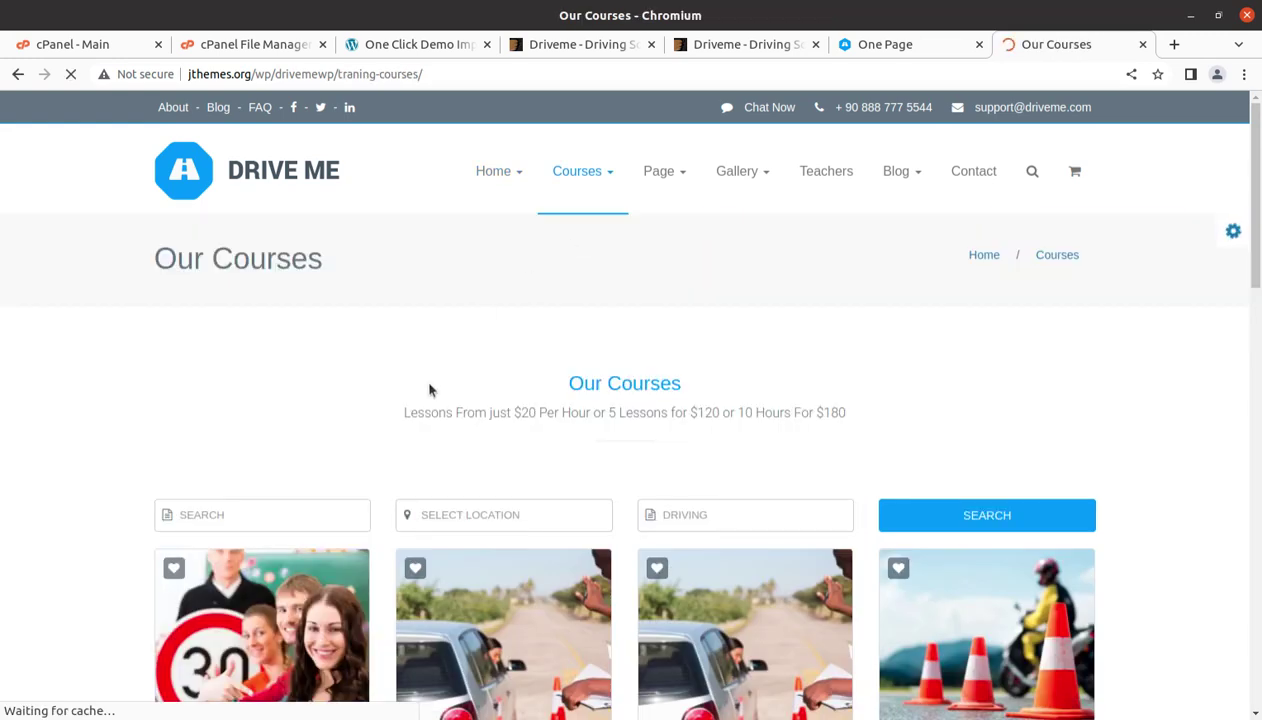
scroll(436, 437, "down", 3)
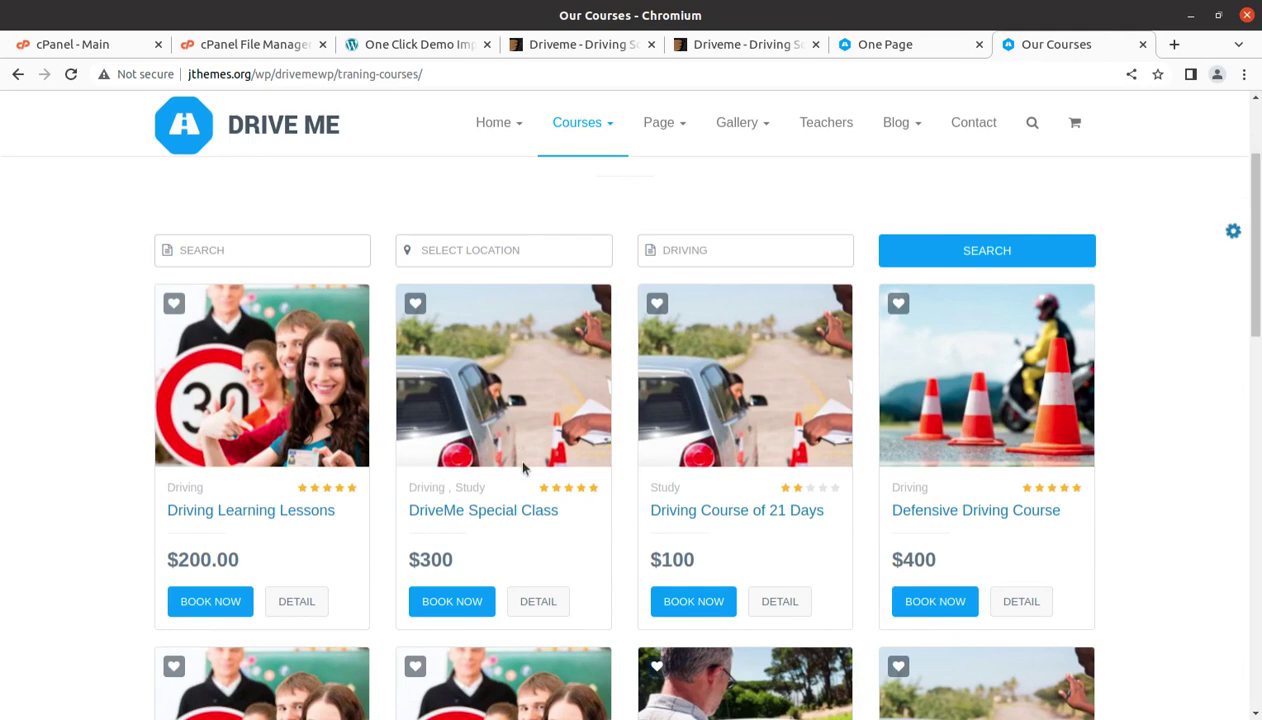
left_click(456, 512)
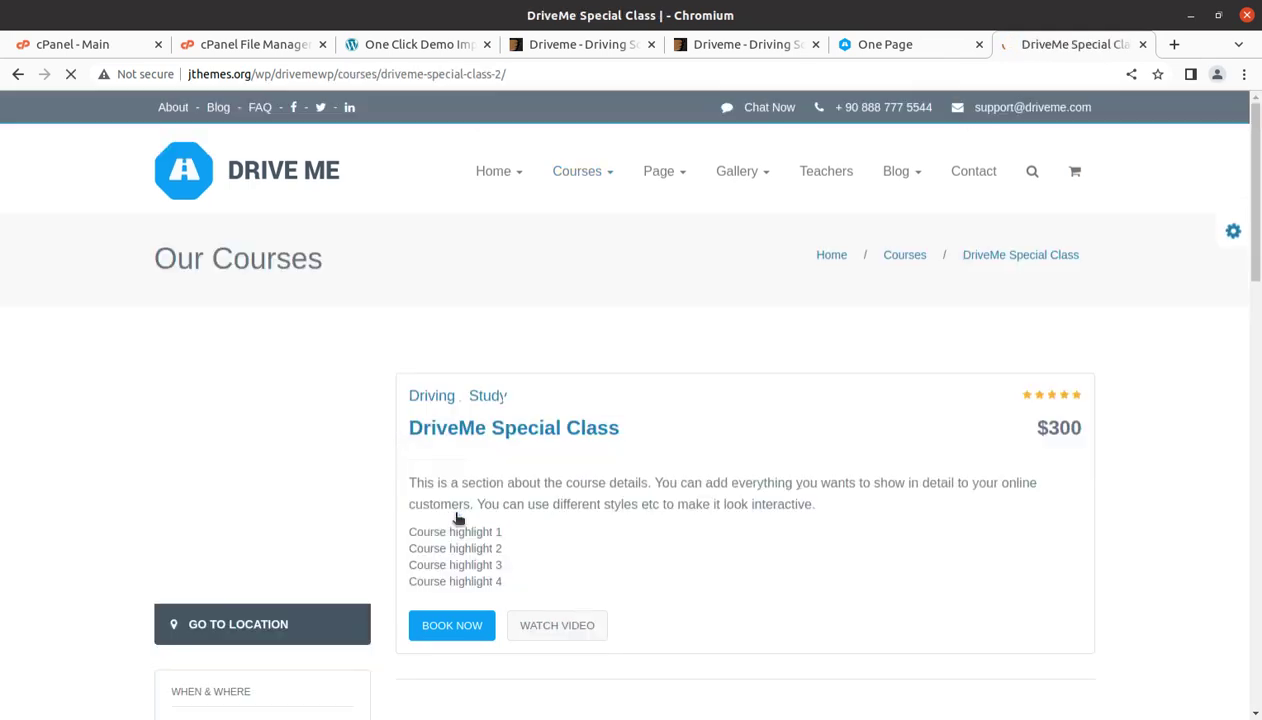
scroll(449, 506, "down", 5)
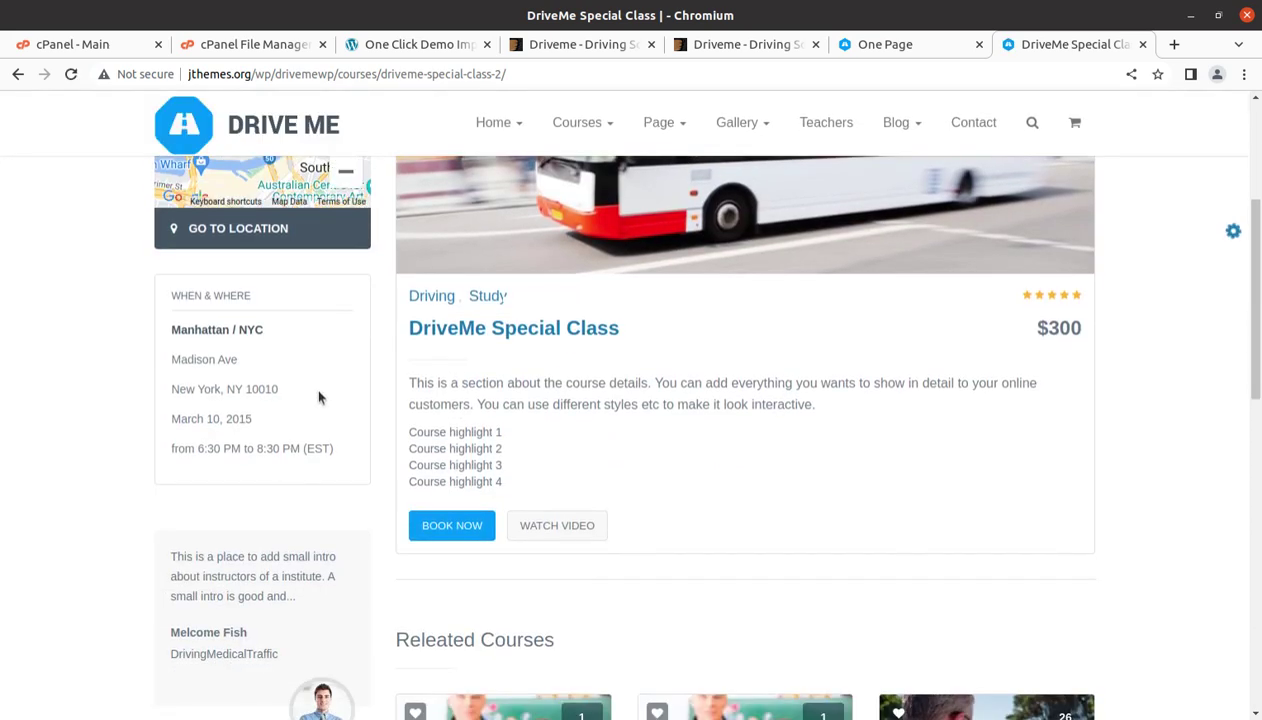
scroll(319, 398, "down", 2)
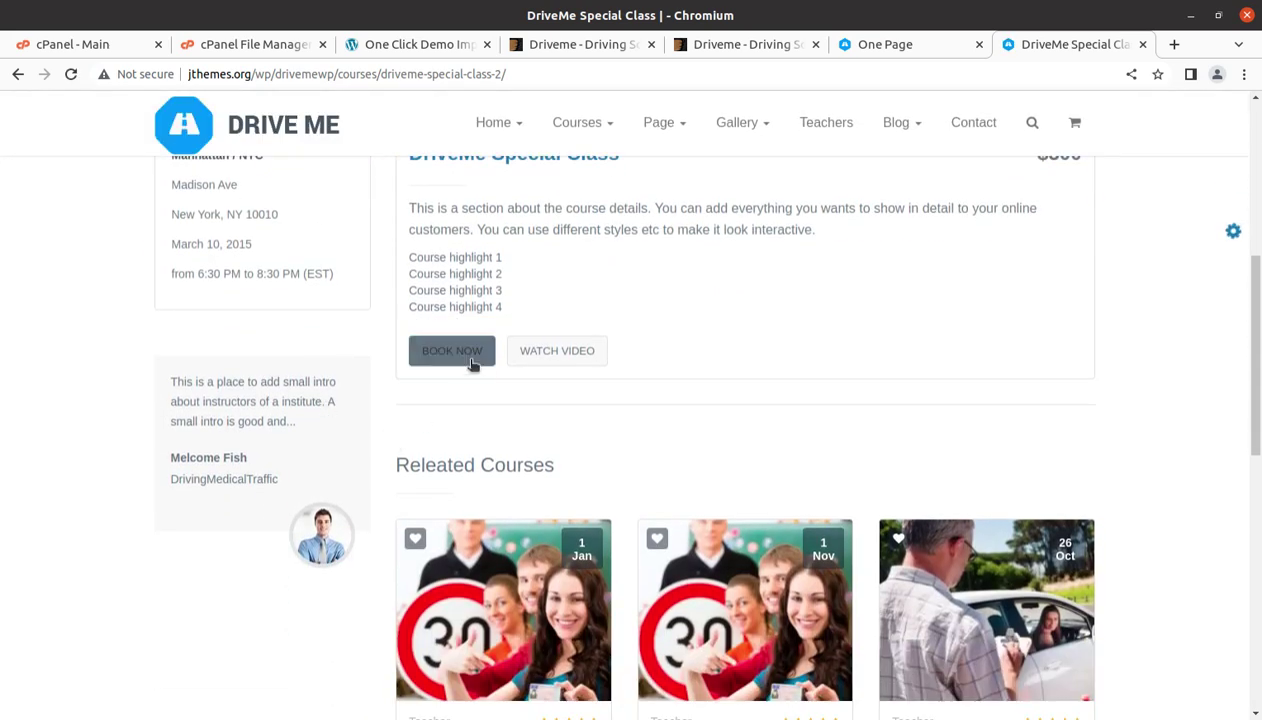
- Open the booking page for DriveMe Special Class and examine its billing form and payment options
scroll(524, 344, "up", 2)
left_click(470, 478)
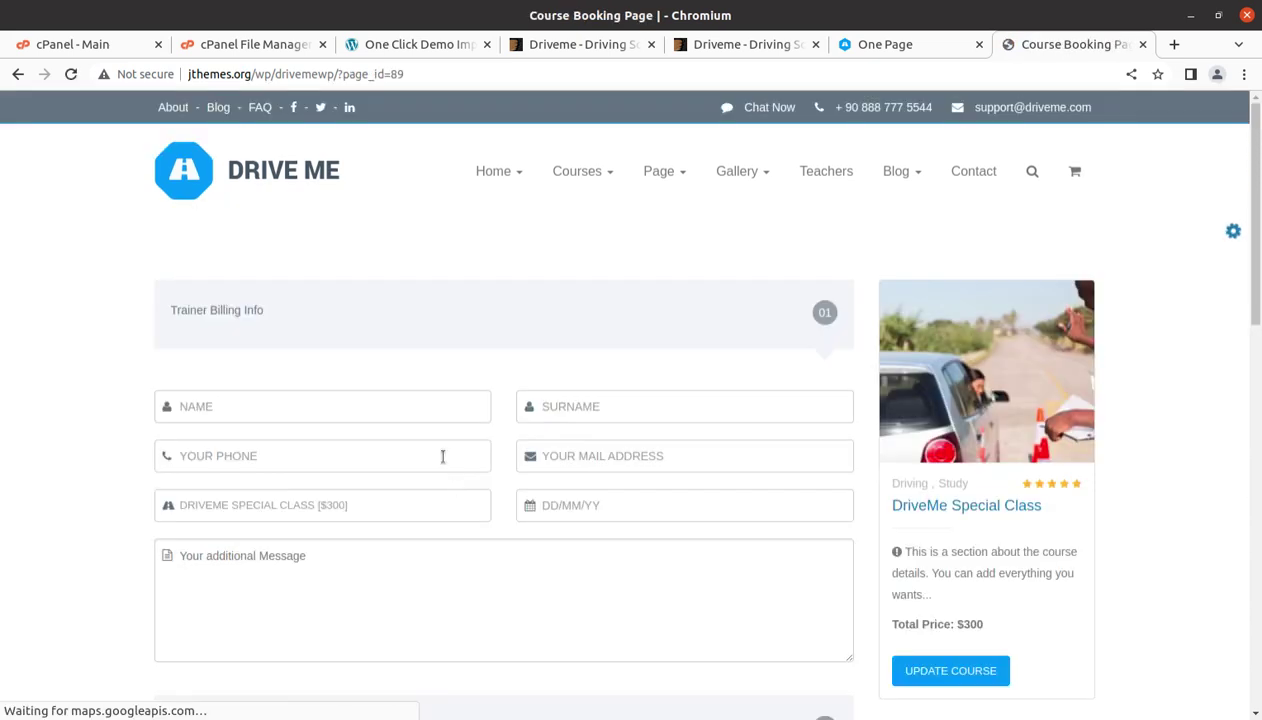
left_click(283, 410)
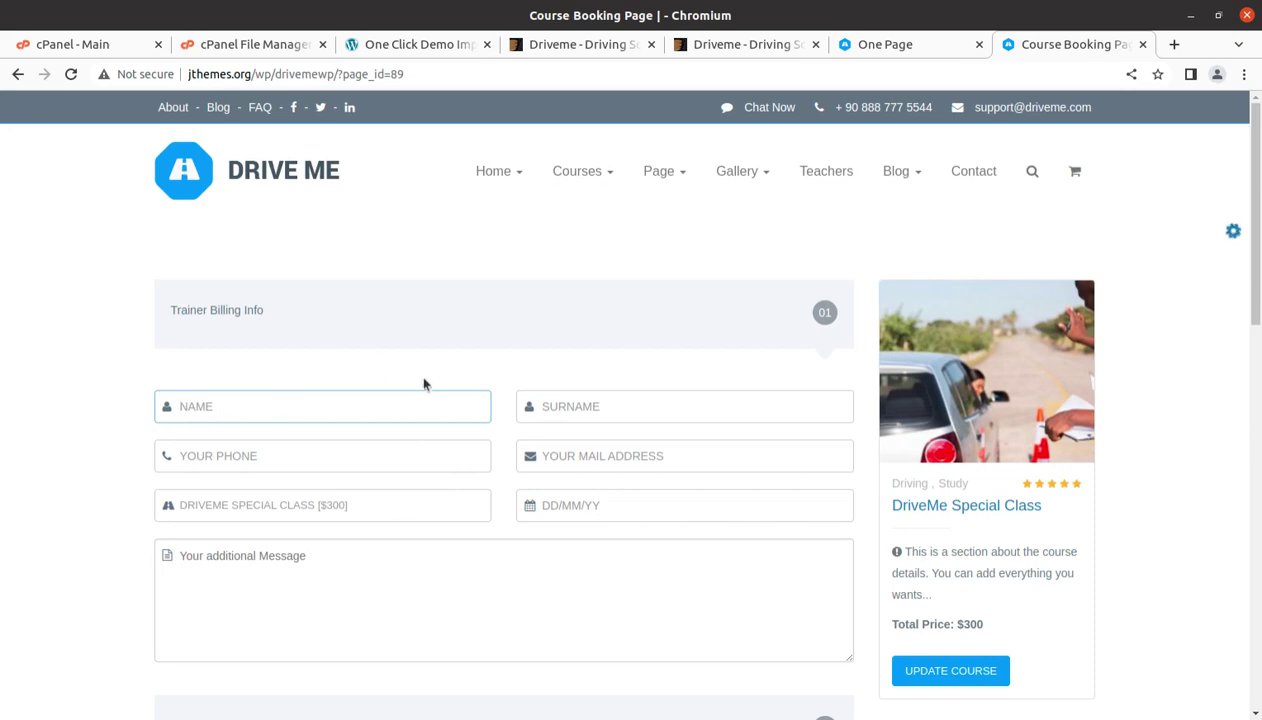
scroll(432, 386, "down", 5)
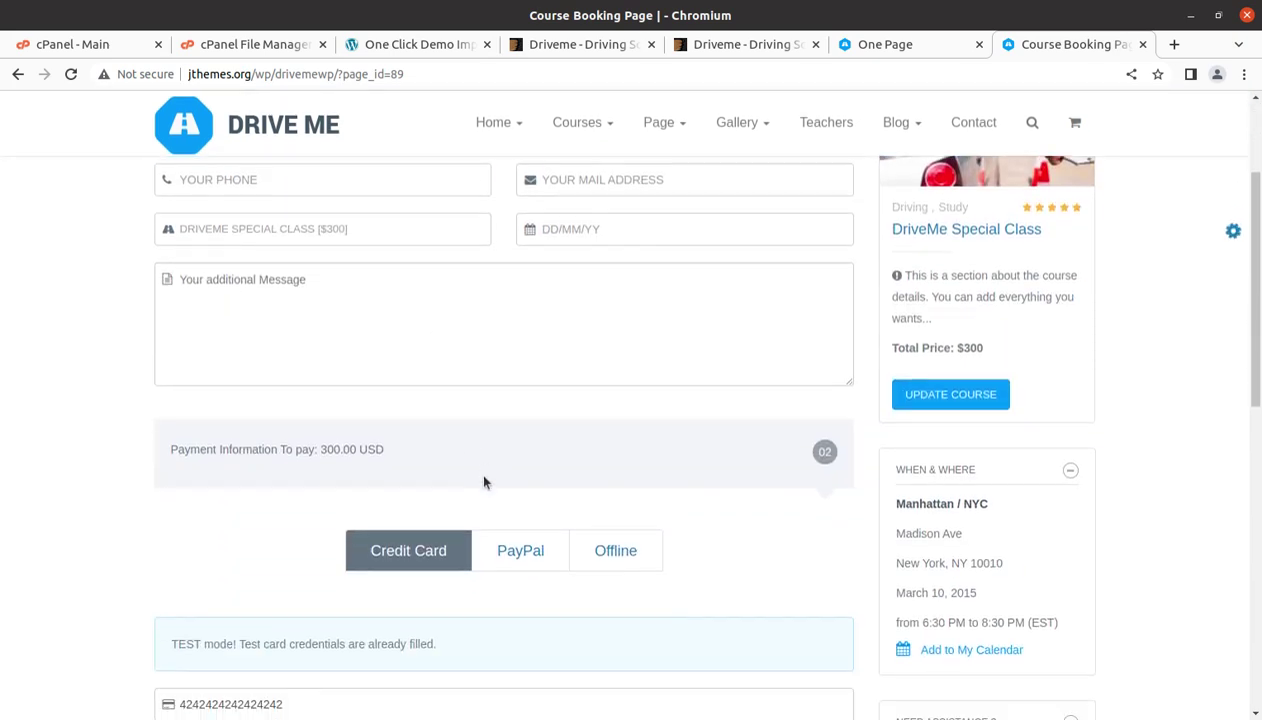
scroll(320, 358, "up", 2)
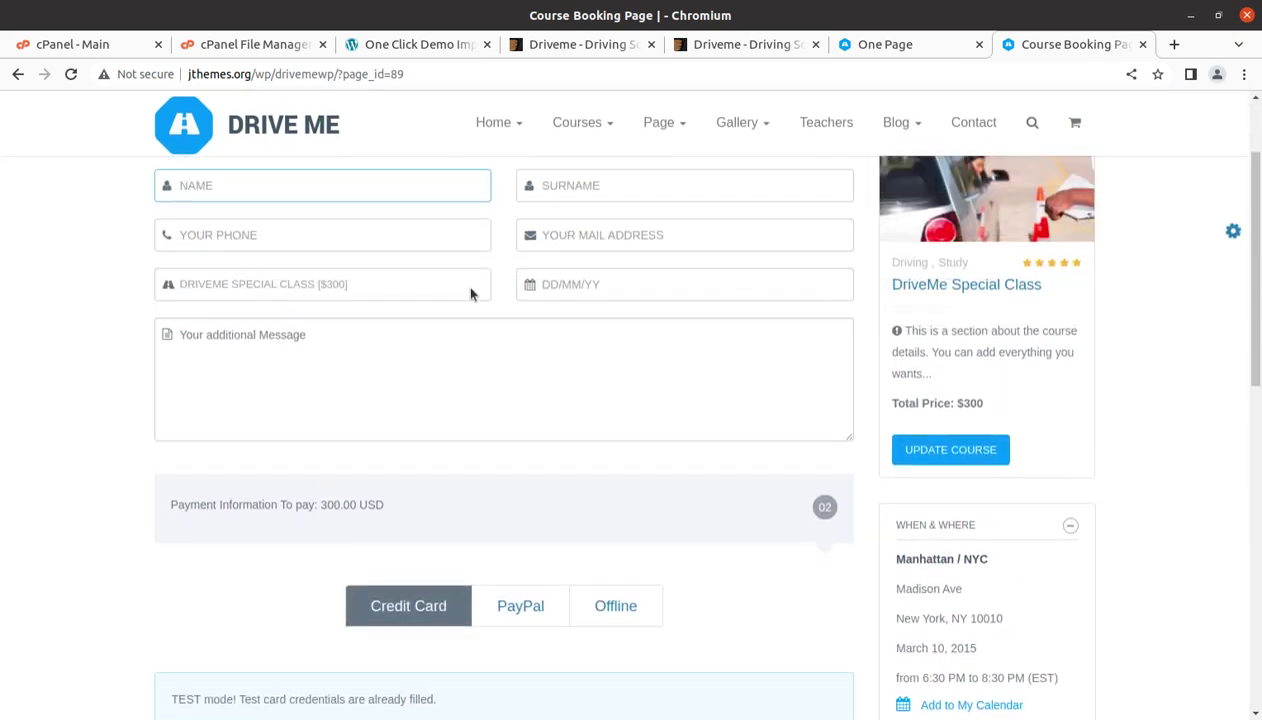
- Compare the Credit Card, PayPal and Offline payment options on the DriveMe Special Class booking page, ending on Offline
scroll(468, 290, "down", 3)
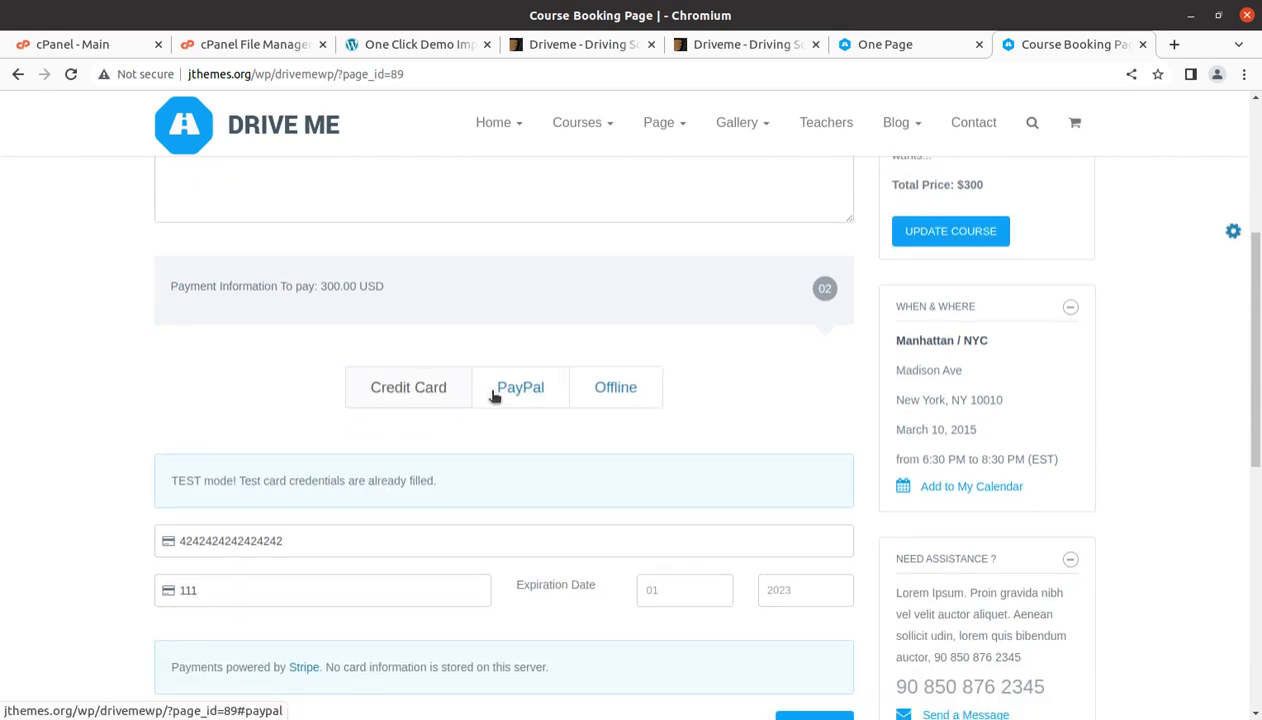
left_click(492, 394)
left_click(606, 400)
left_click(485, 400)
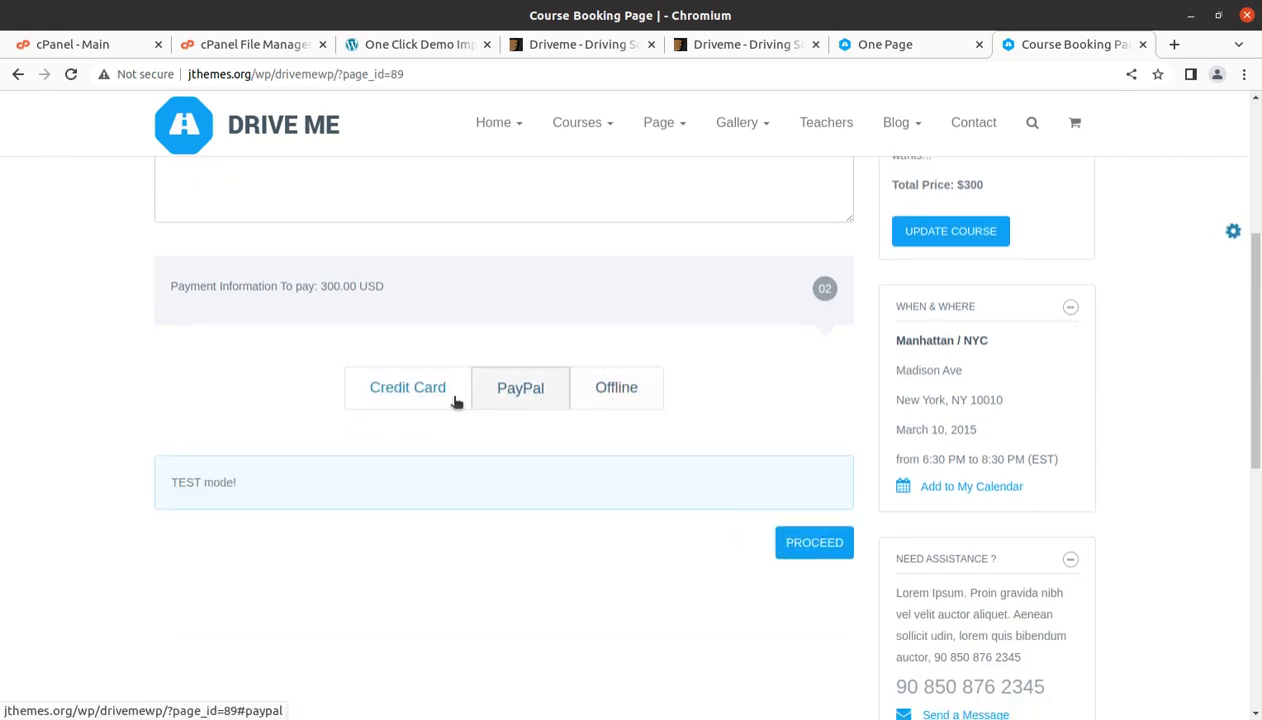
left_click(417, 400)
left_click(535, 392)
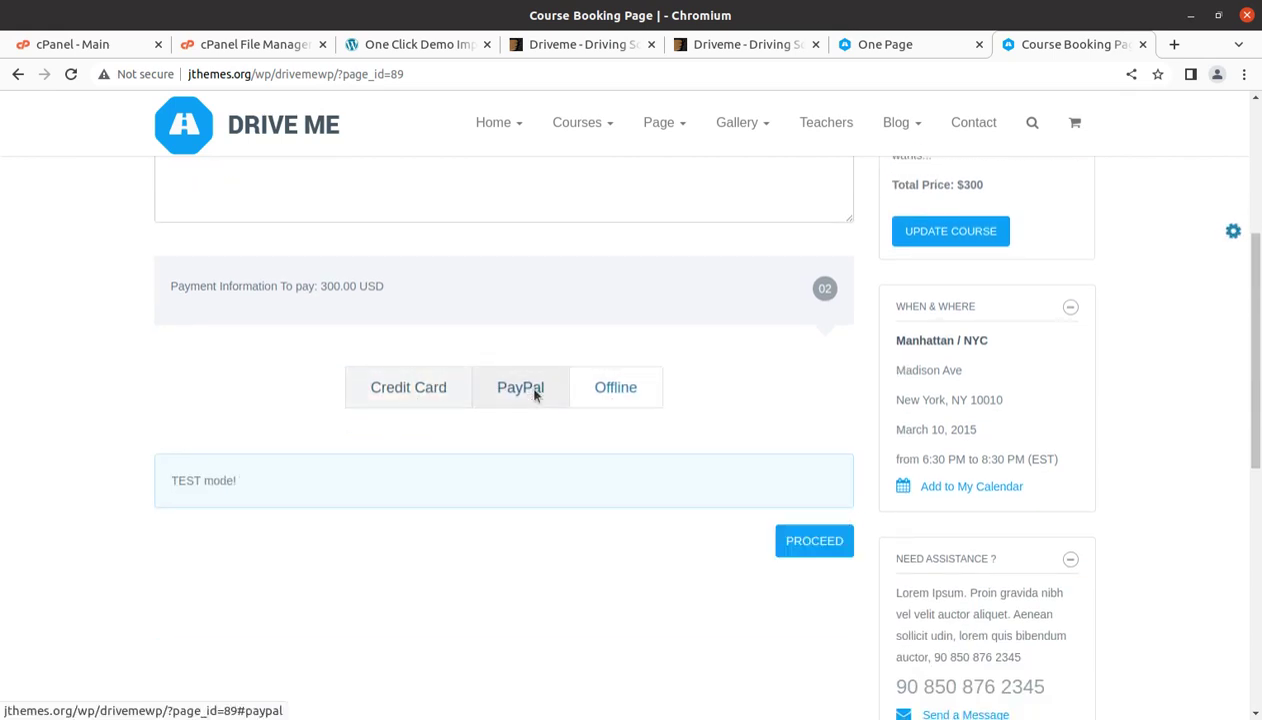
left_click(437, 392)
left_click(589, 392)
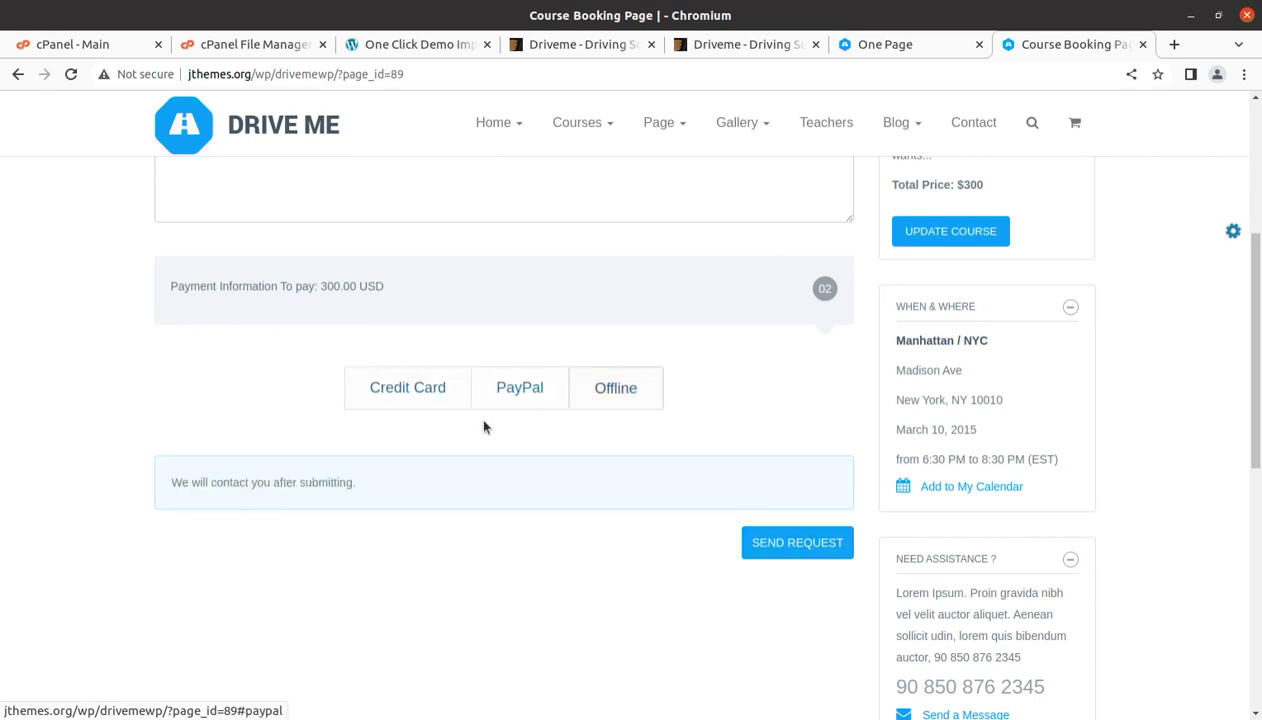
- Examine the trainer billing fields, Offline payment section, course summary and When & Where details on the booking page
scroll(499, 436, "down", 5)
scroll(507, 448, "up", 6)
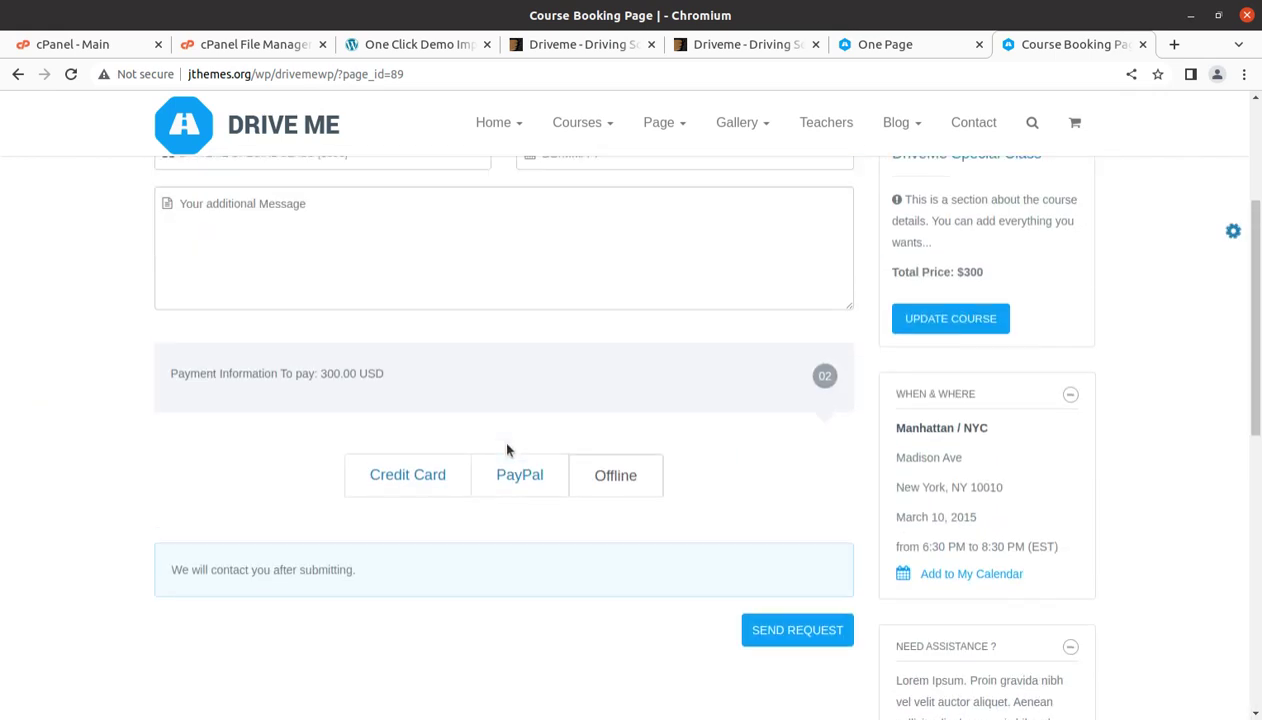
scroll(507, 448, "up", 2)
scroll(507, 442, "down", 2)
scroll(350, 358, "up", 2)
scroll(350, 358, "up", 1)
scroll(620, 470, "down", 2)
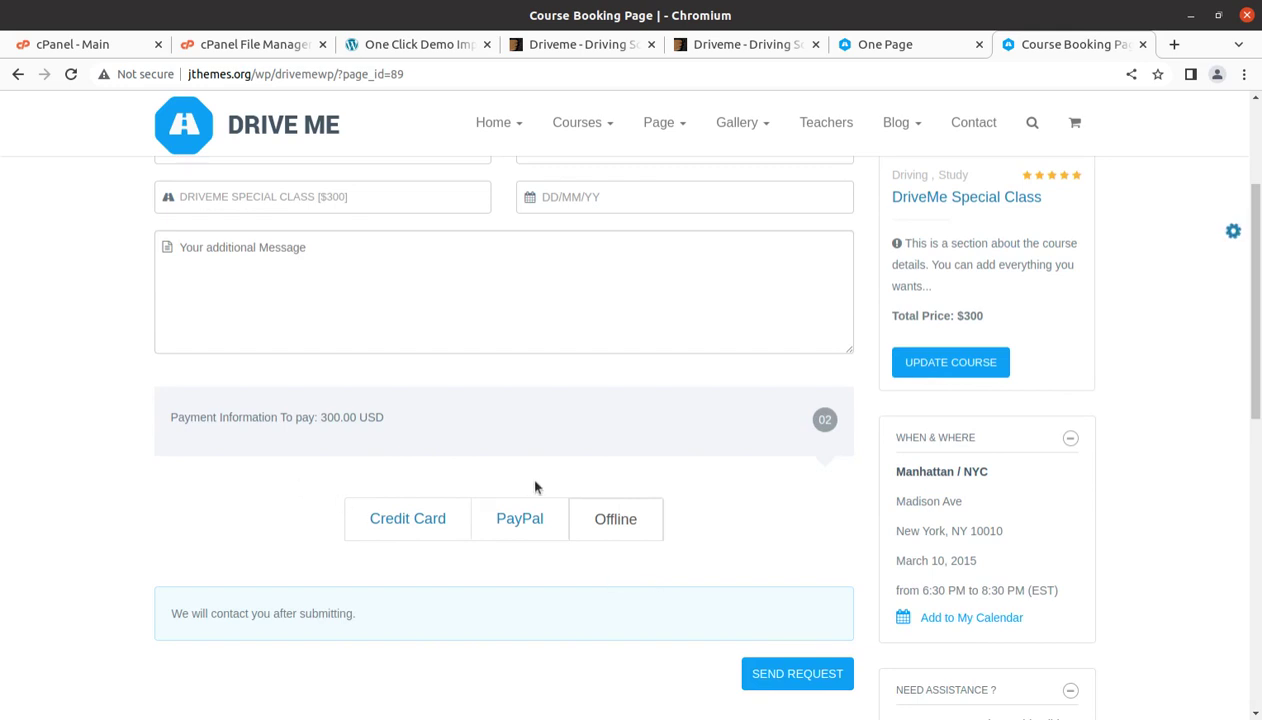
scroll(535, 487, "up", 2)
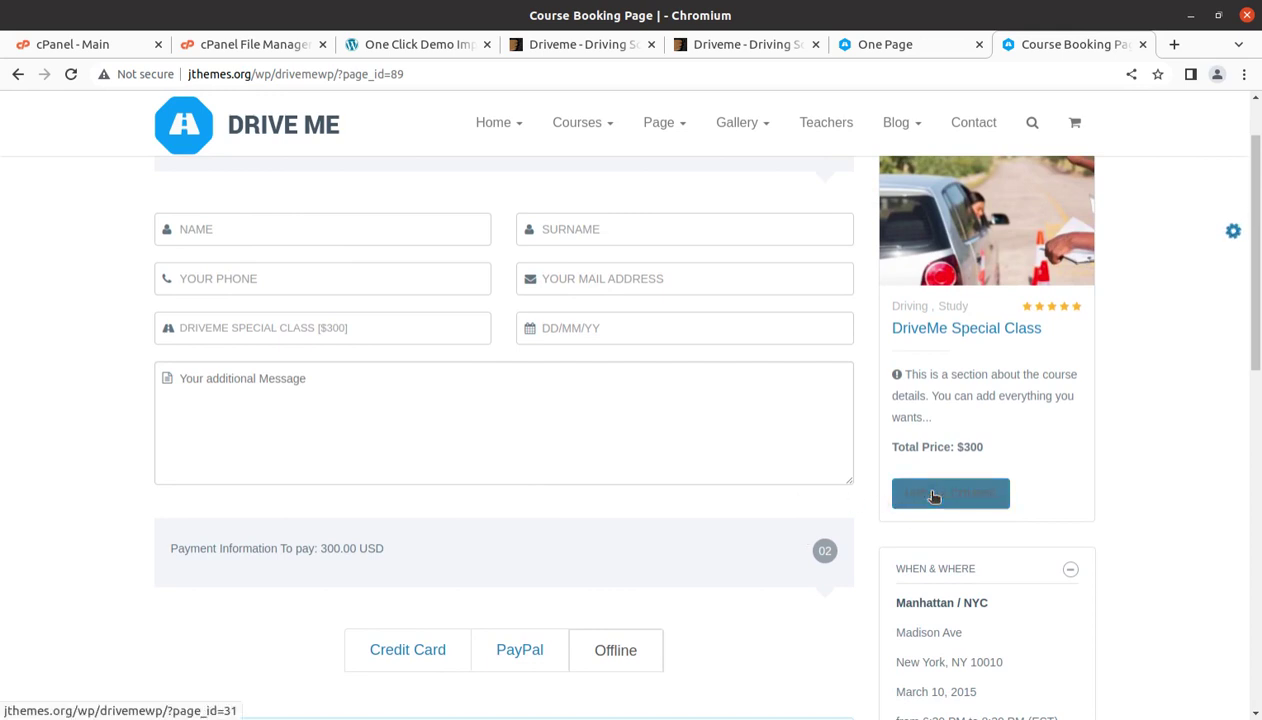
scroll(888, 560, "down", 5)
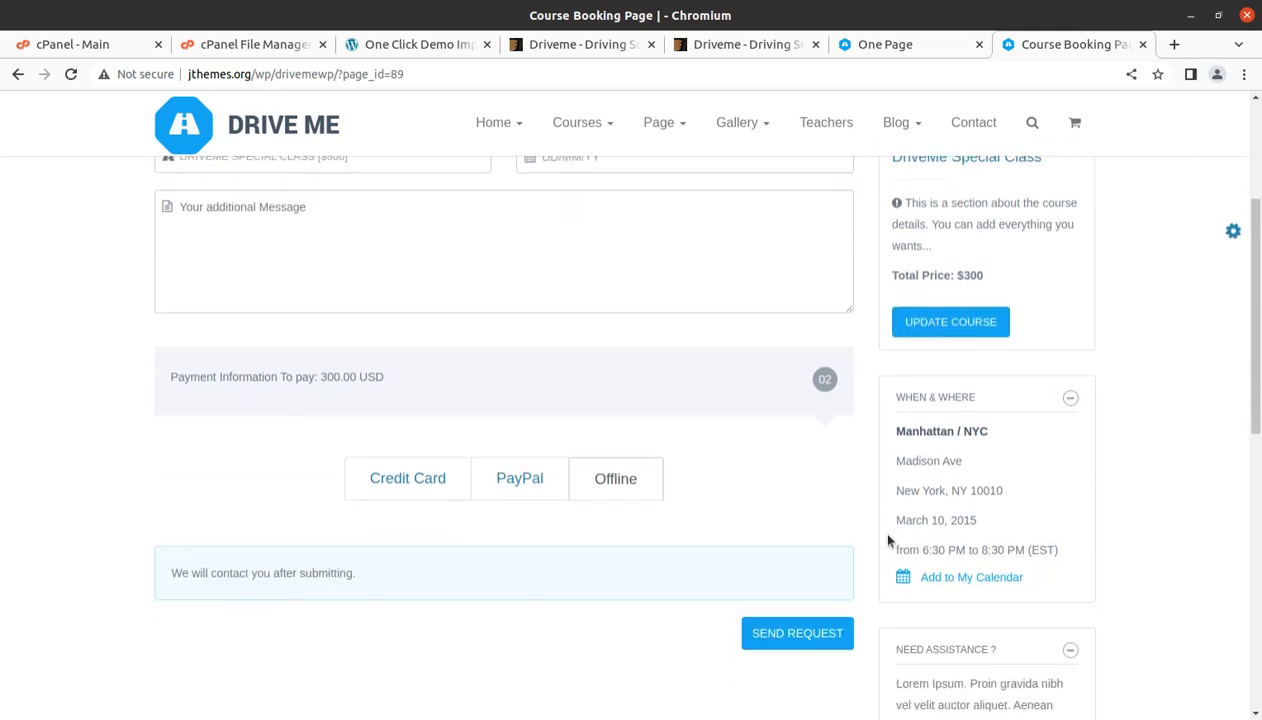
scroll(737, 553, "up", 3)
scroll(737, 553, "up", 3)
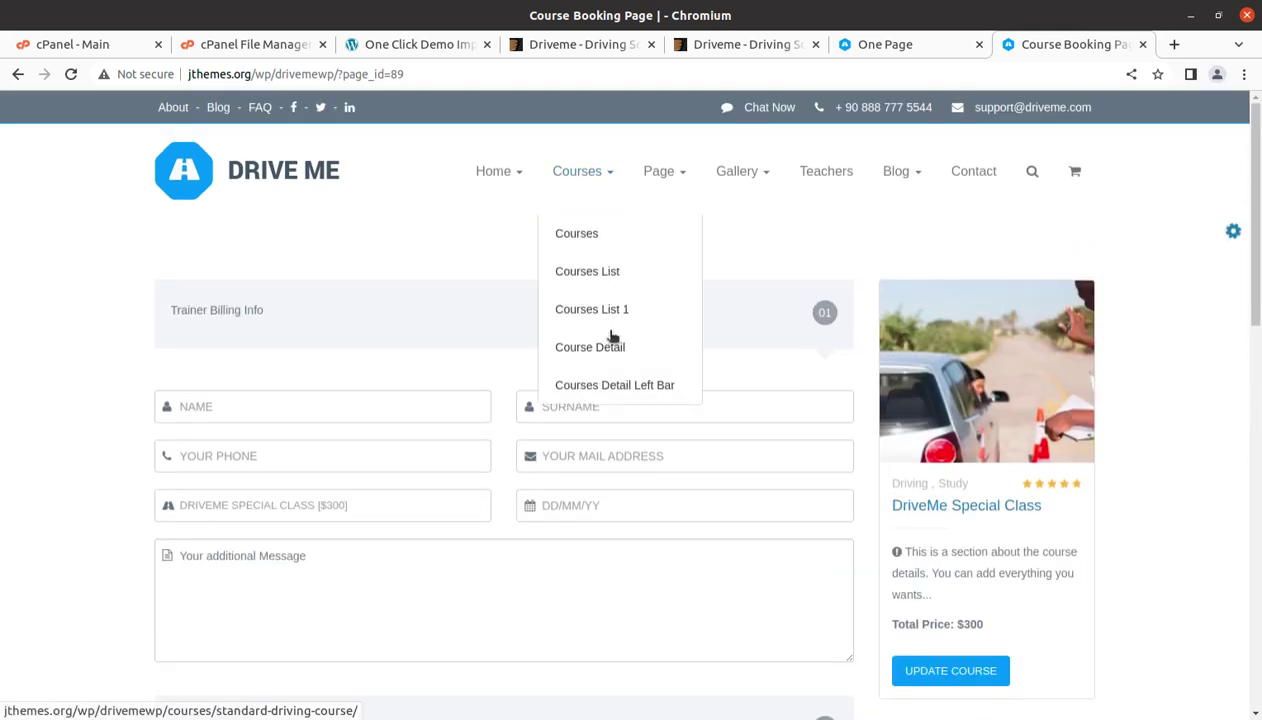
- Open the demo site's About Us page and examine its Frequently Asked Questions section
mouse_move(513, 187)
mouse_move(592, 183)
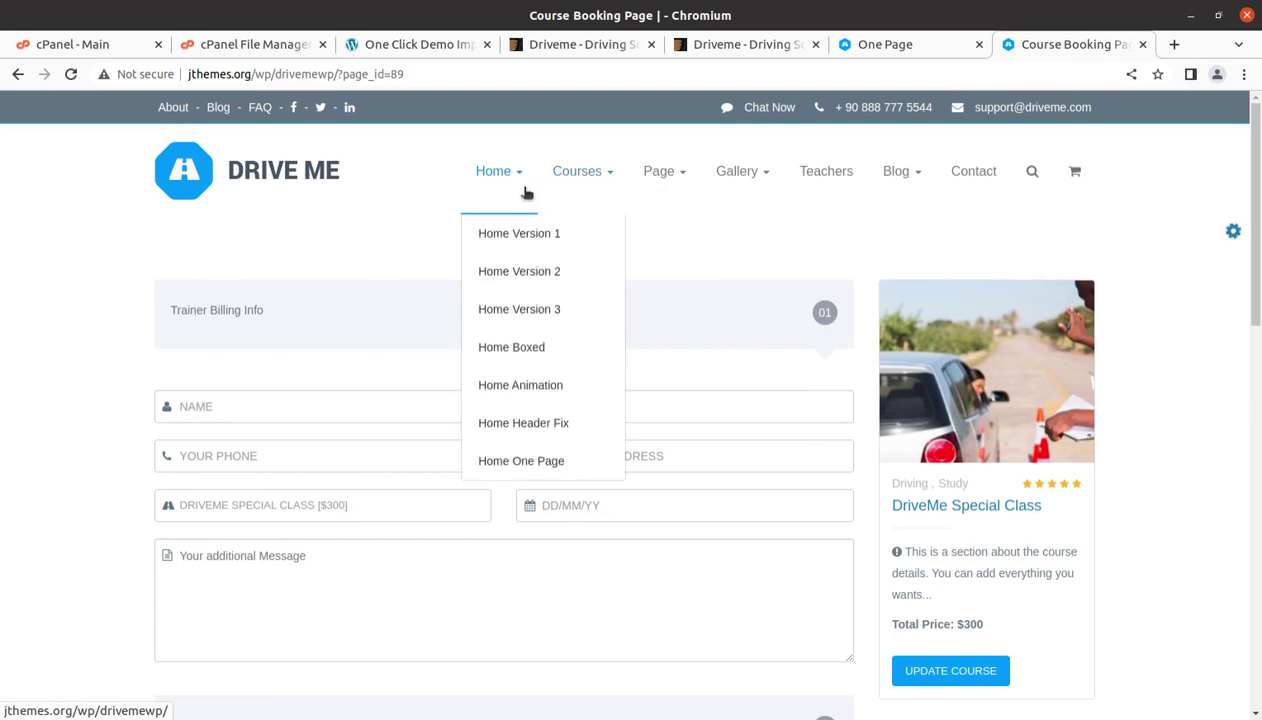
mouse_move(660, 204)
left_click(660, 235)
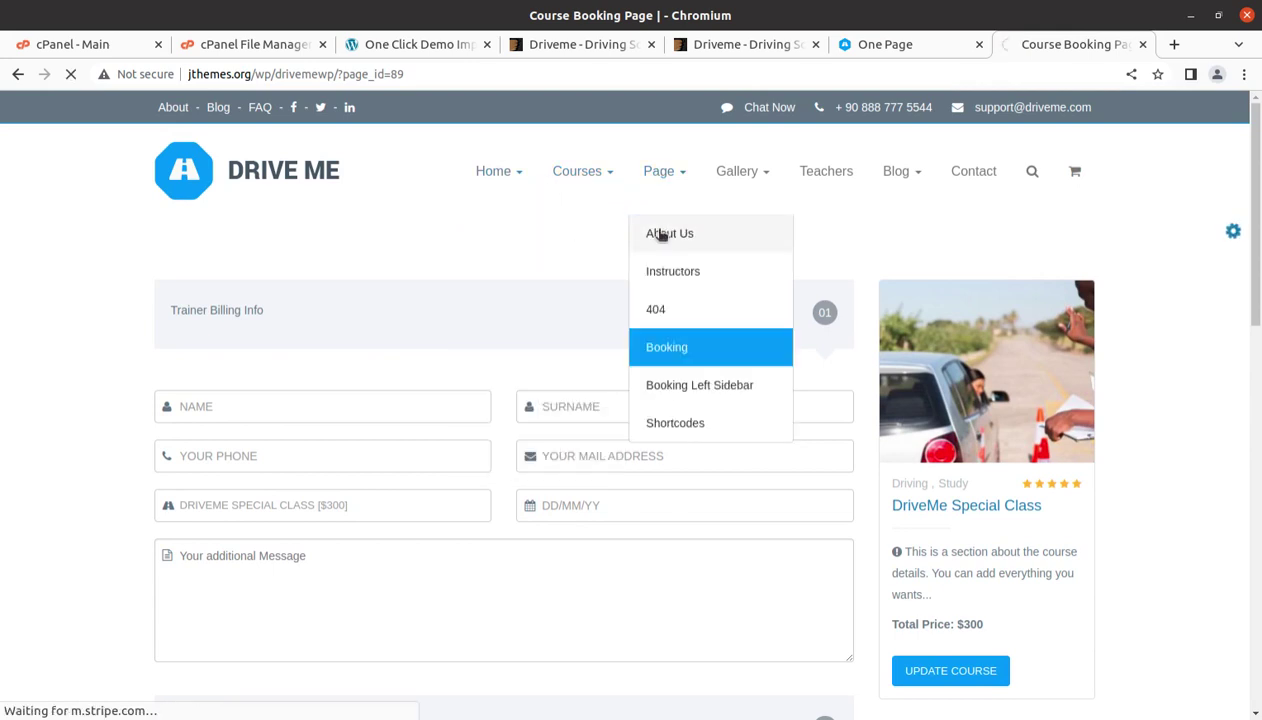
scroll(534, 409, "down", 4)
scroll(535, 415, "down", 2)
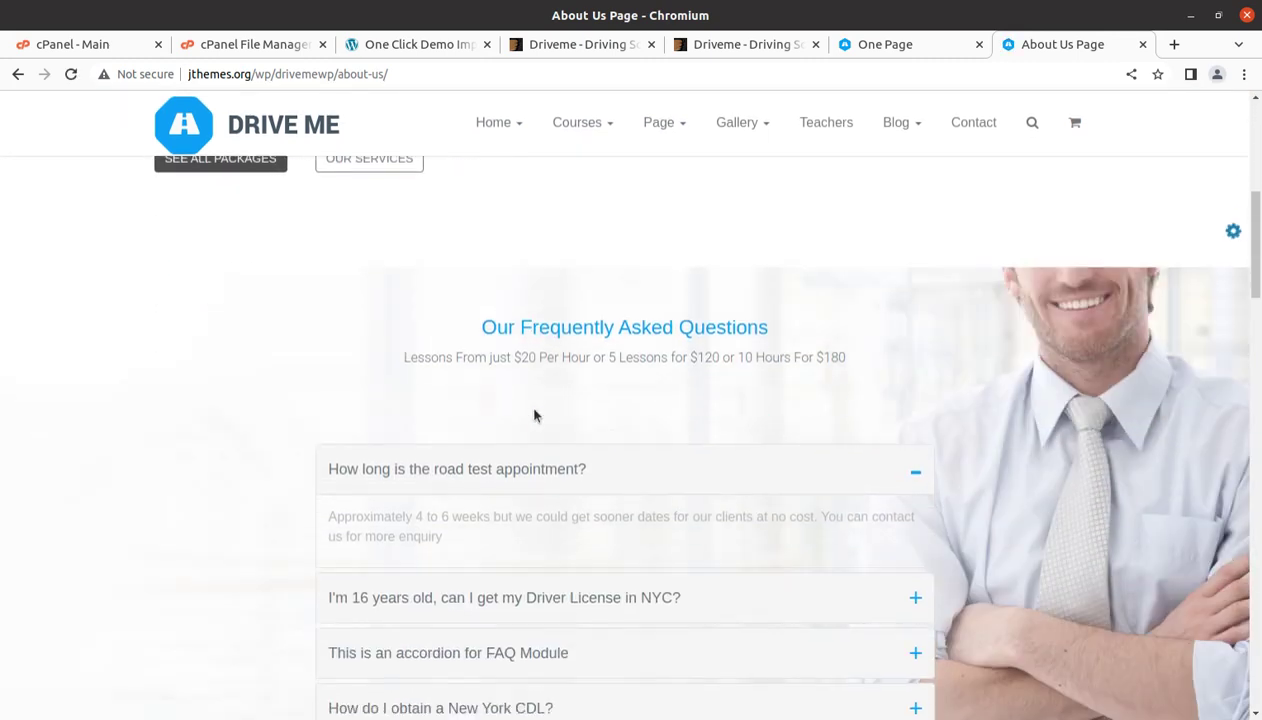
scroll(535, 414, "down", 4)
- Open the demo site's Teachers page to examine the instructor profiles, and check the demo import's progress on the WordPress site
mouse_move(749, 124)
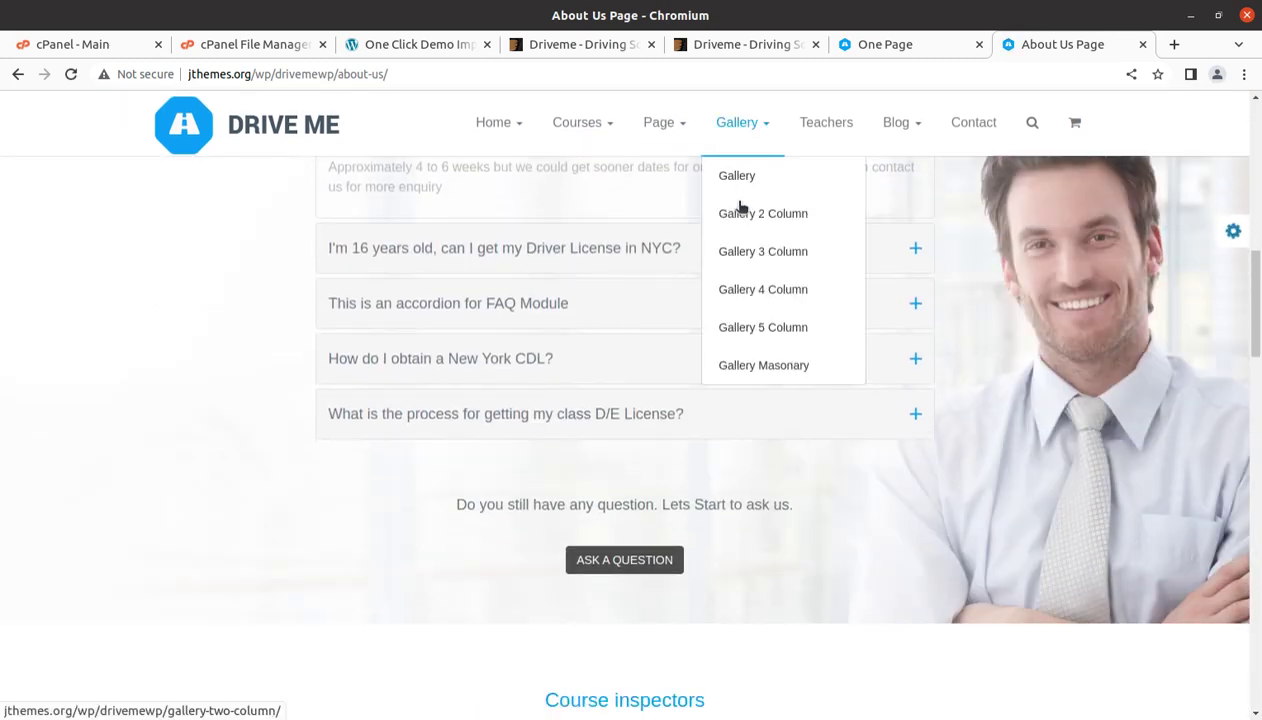
left_click(823, 124)
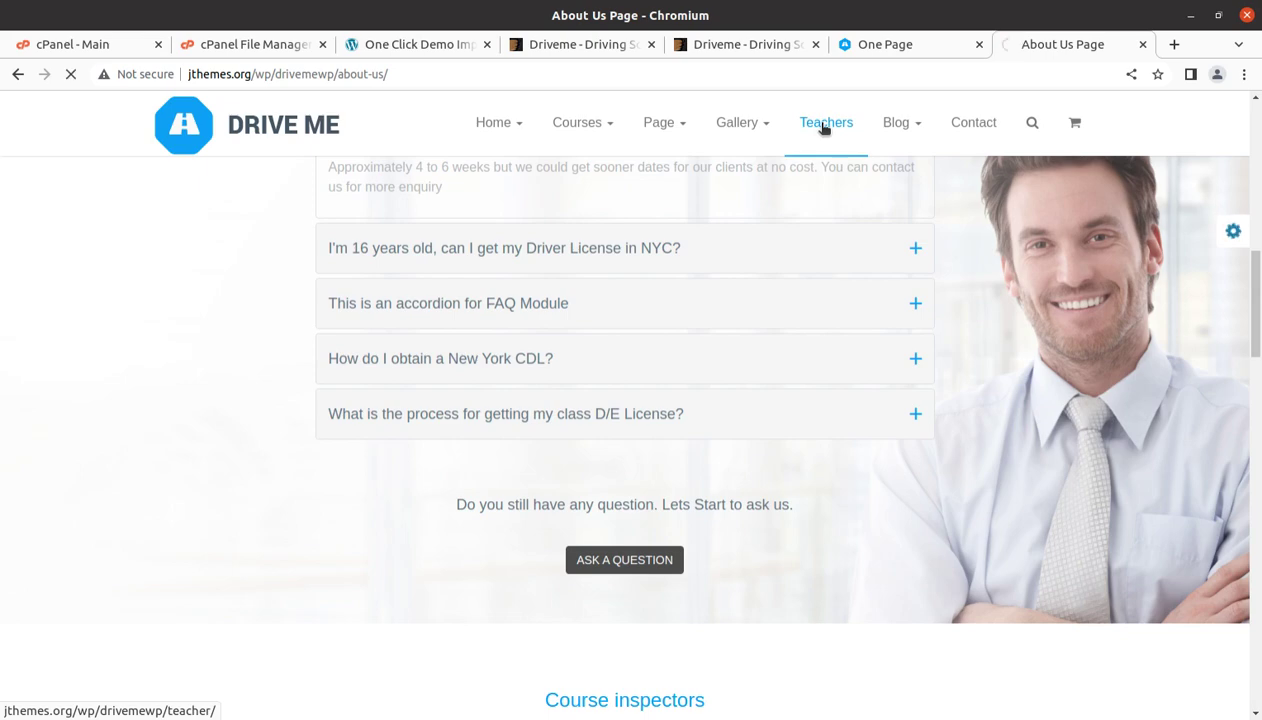
scroll(611, 450, "down", 5)
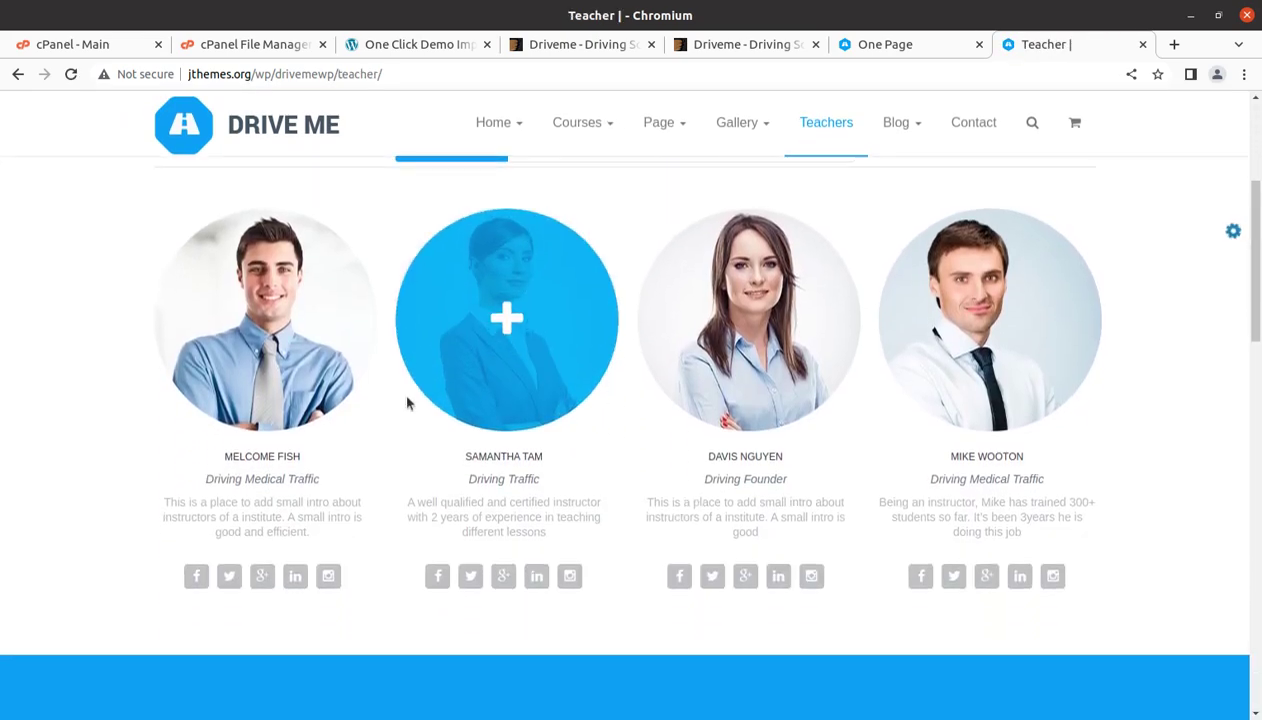
scroll(600, 250, "up", 2)
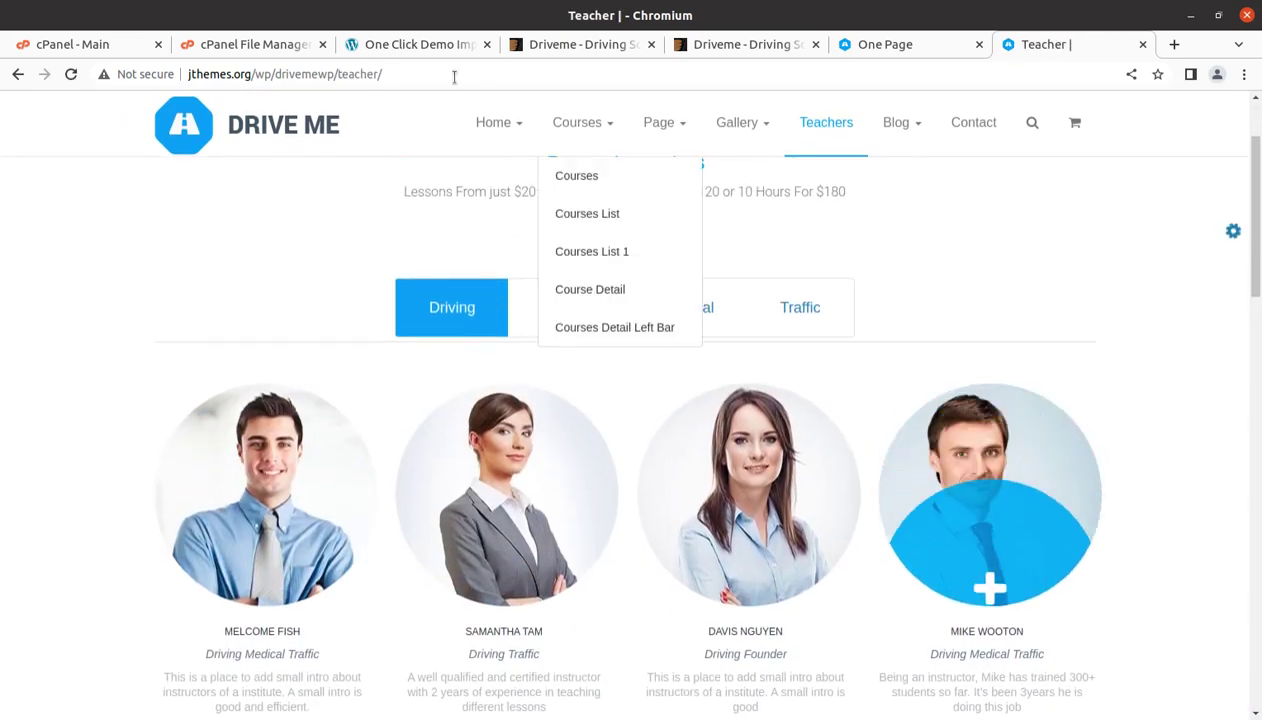
left_click(384, 47)
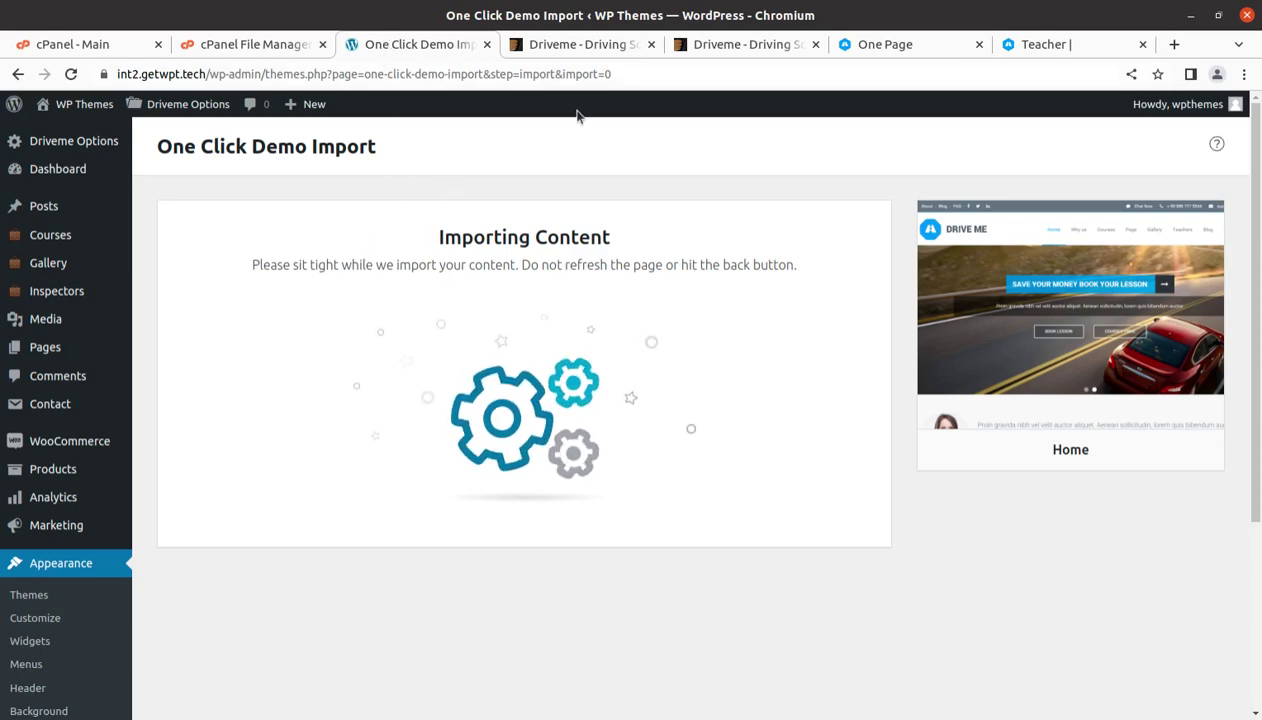
- Return to the demo site, open its general Booking page and examine the billing form, course summary and payment section
left_click(1010, 49)
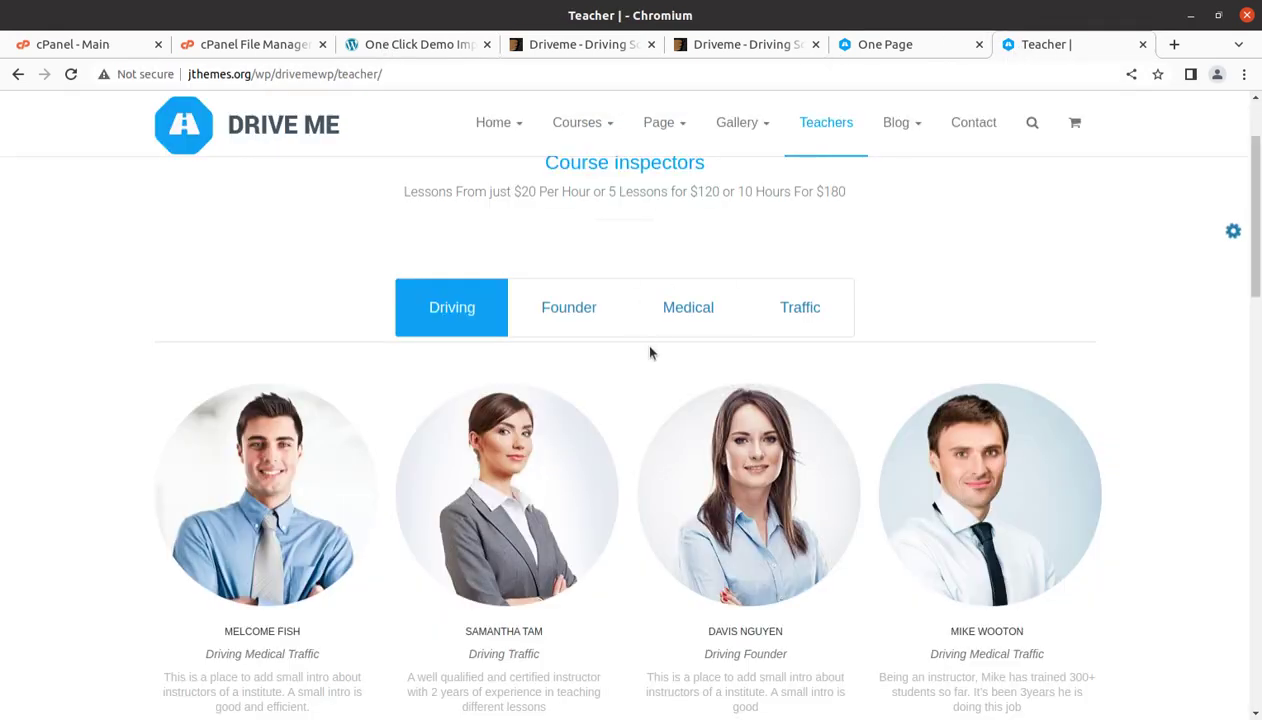
mouse_move(758, 138)
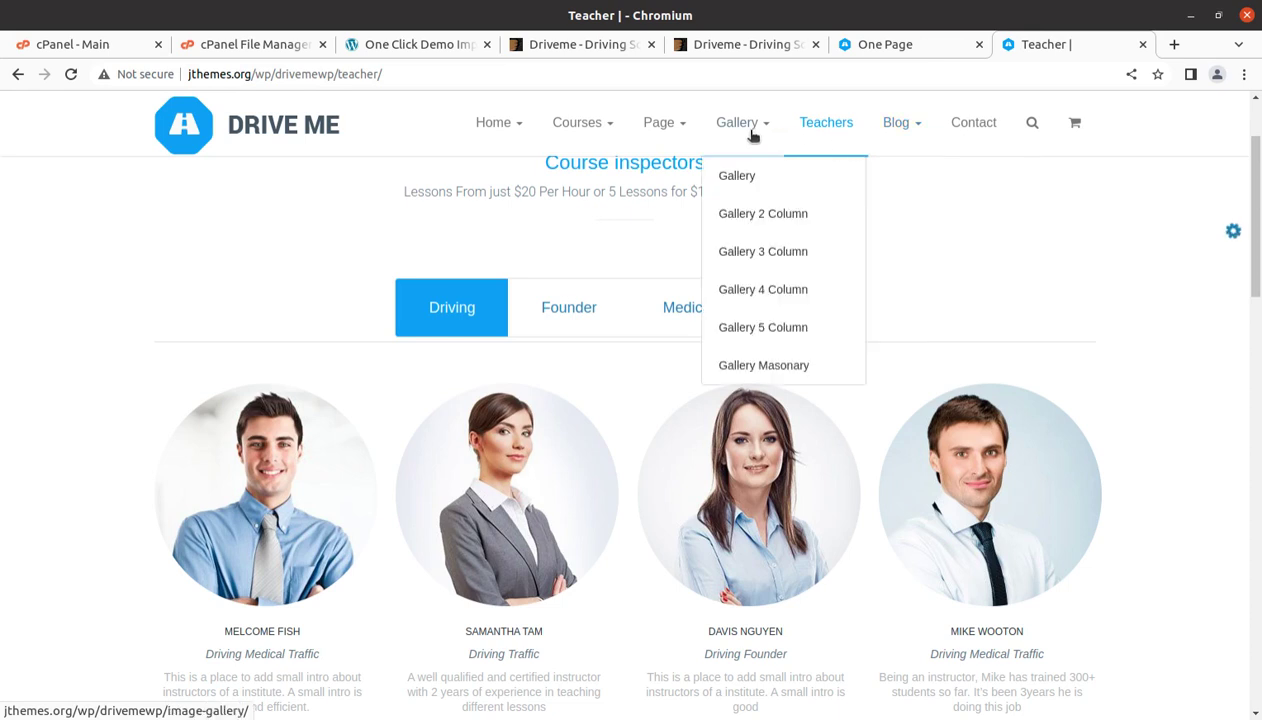
mouse_move(676, 128)
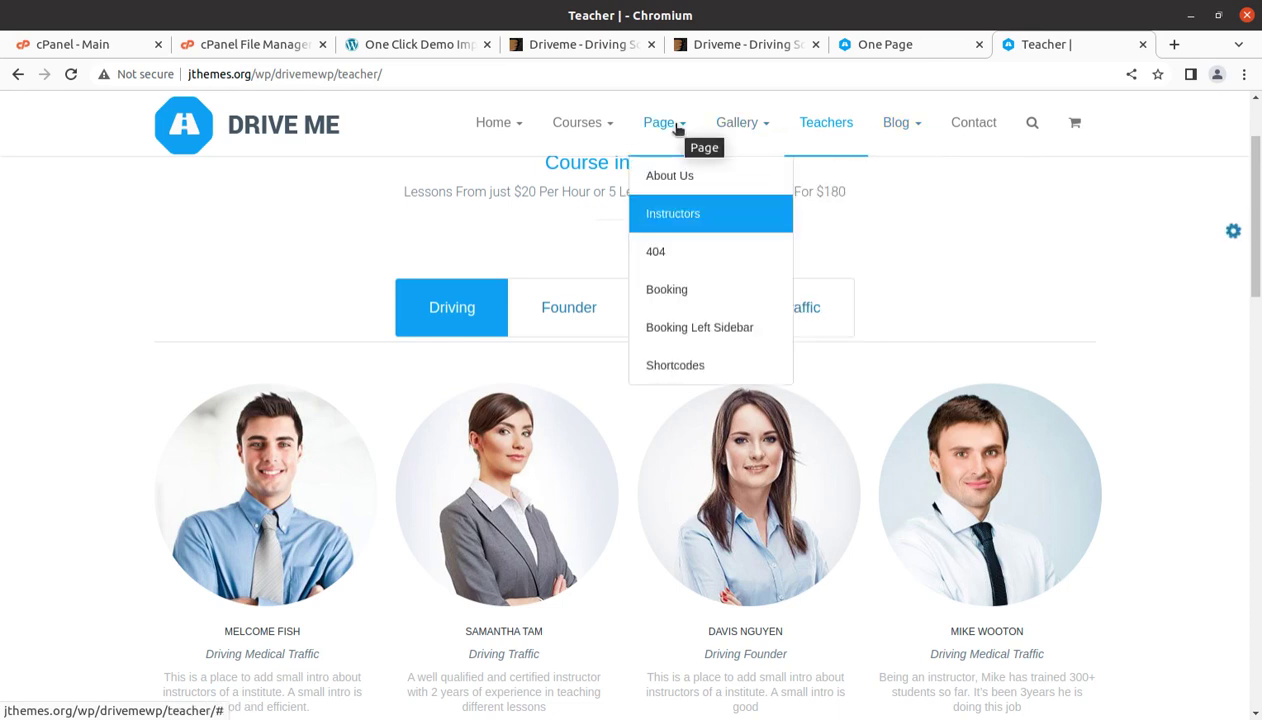
left_click(658, 291)
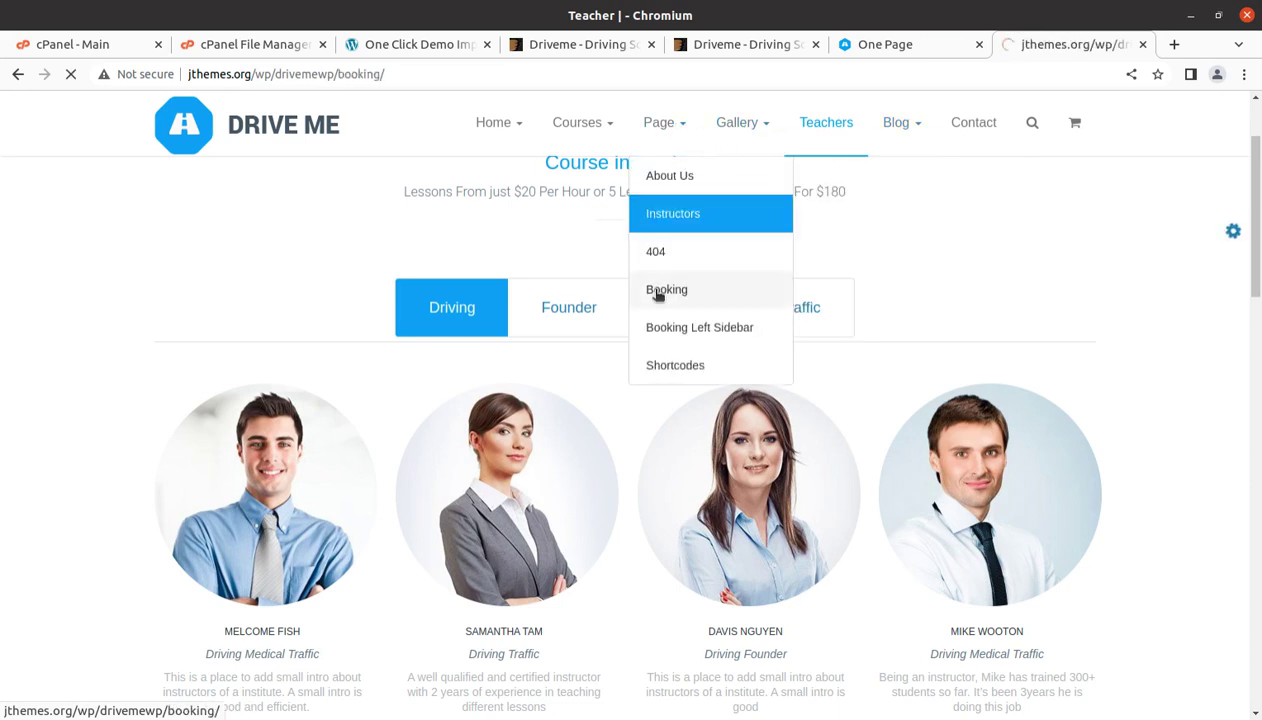
scroll(416, 447, "down", 3)
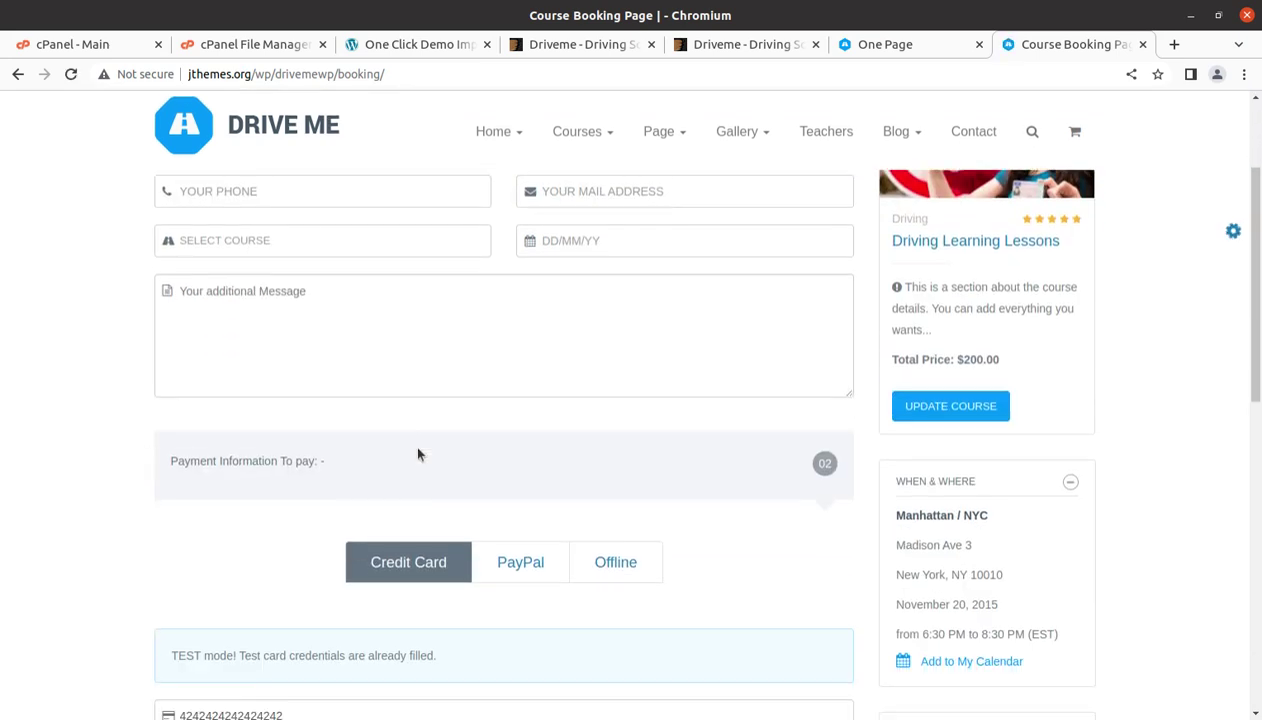
scroll(416, 447, "up", 3)
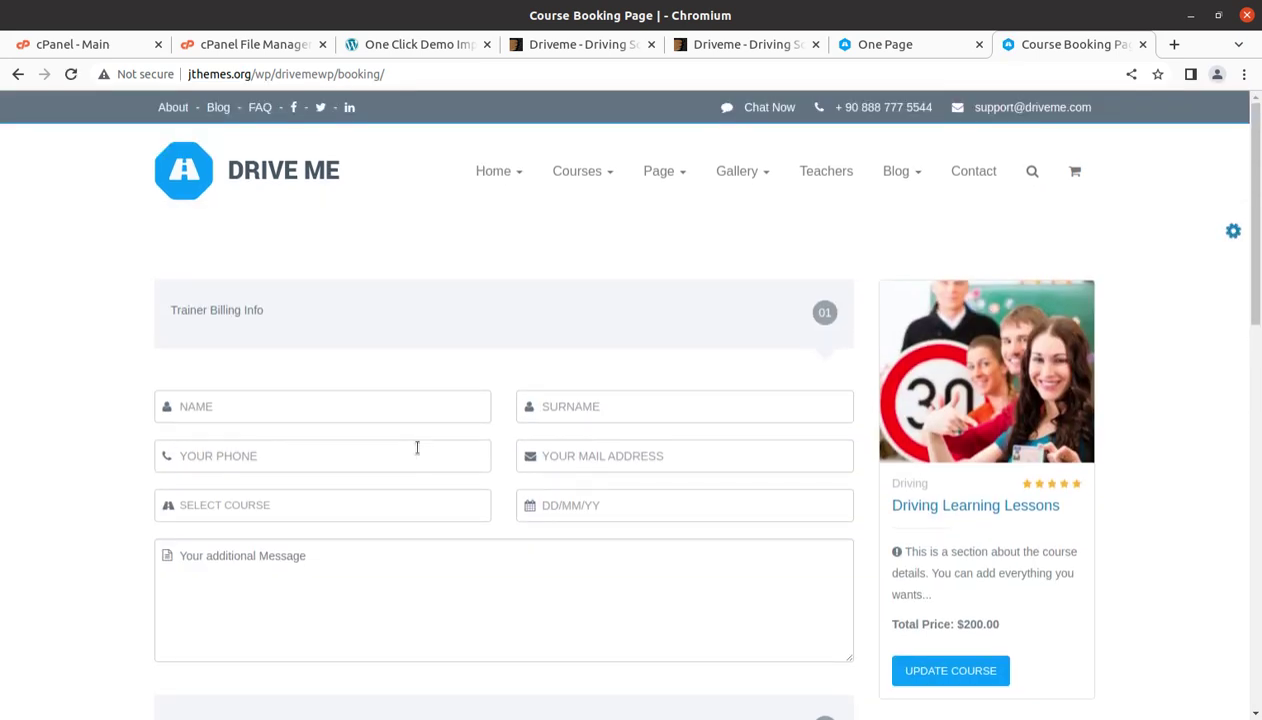
scroll(417, 447, "down", 3)
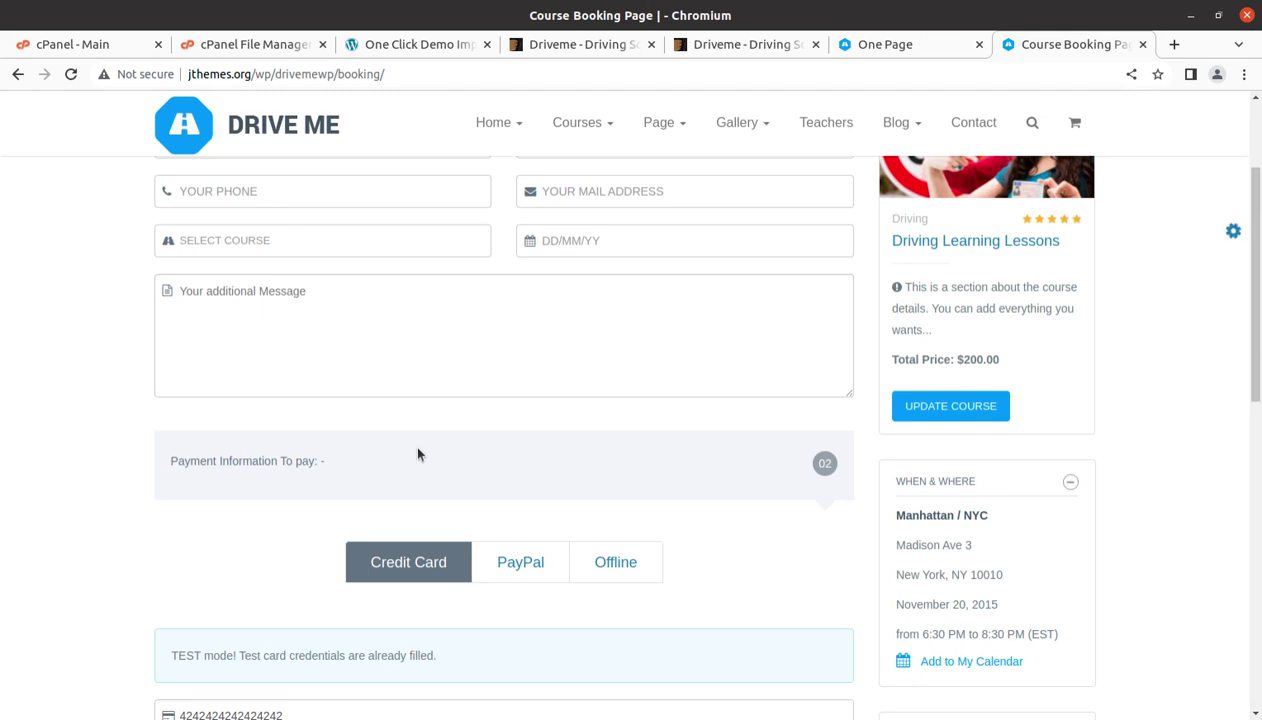
- Open the WordPress site's Media Library in a separate tab while checking on the running demo import
left_click(410, 42)
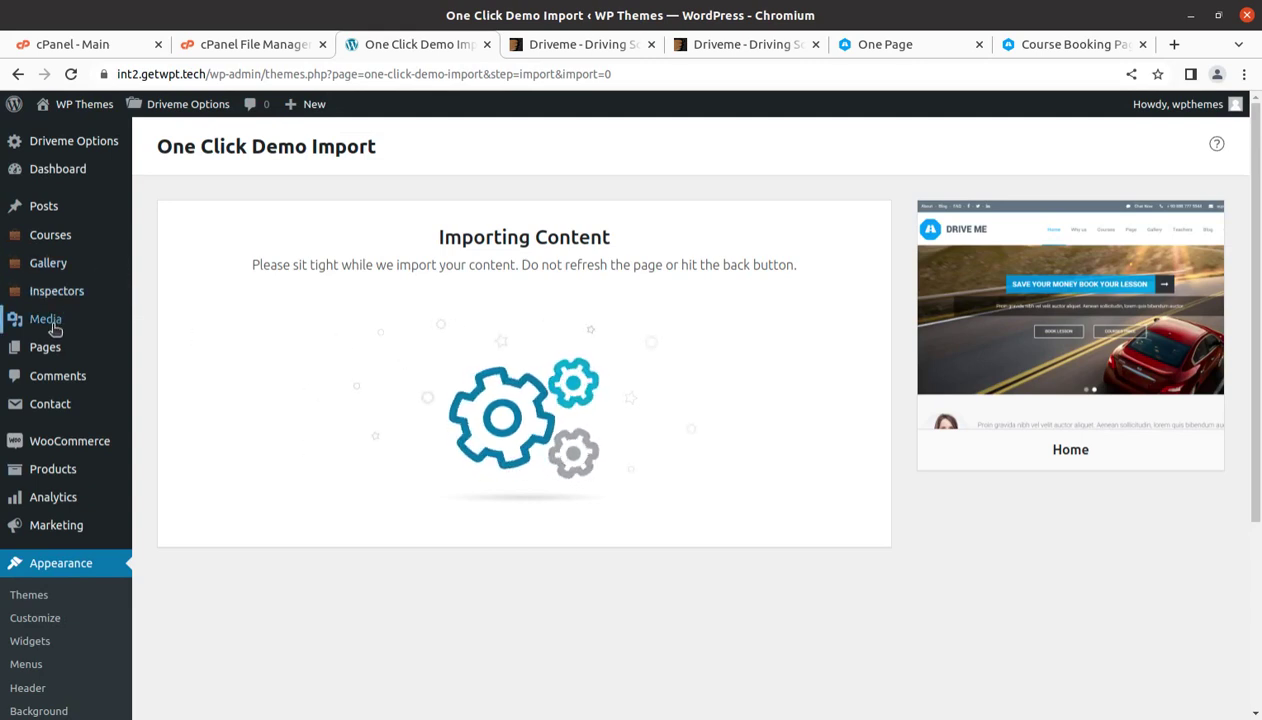
mouse_move(53, 330)
middle_click(150, 321)
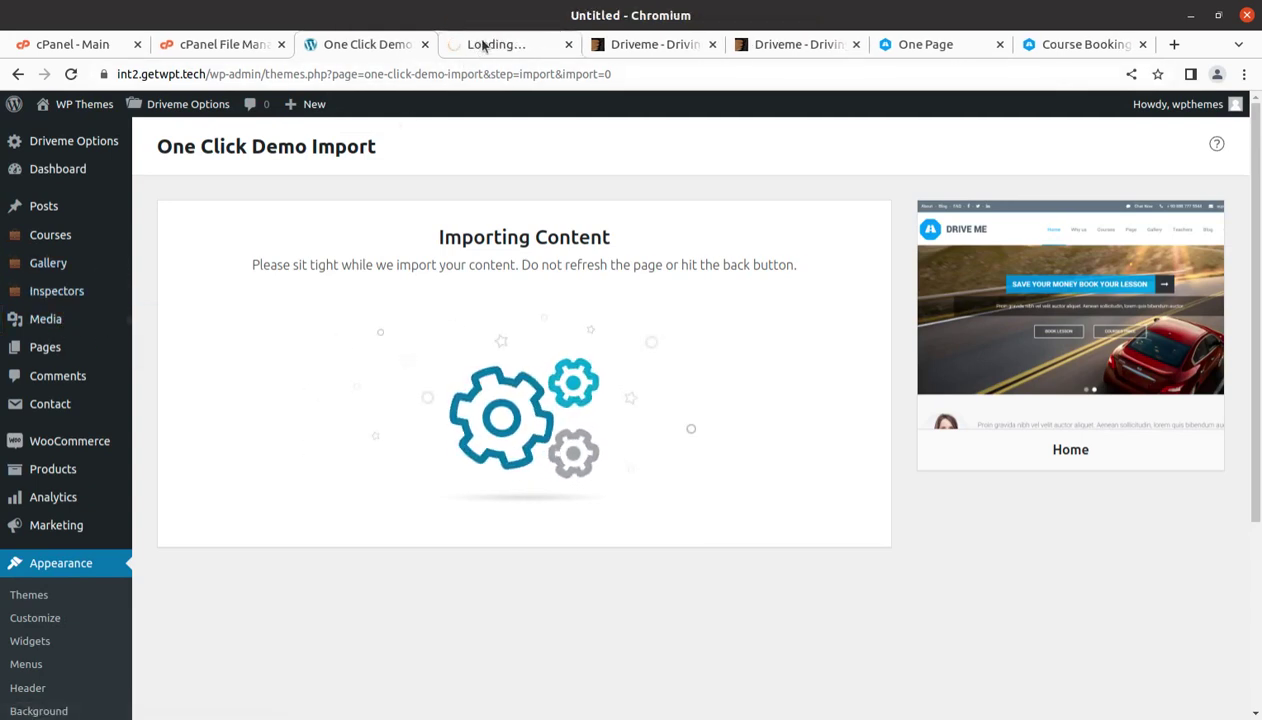
left_click(483, 45)
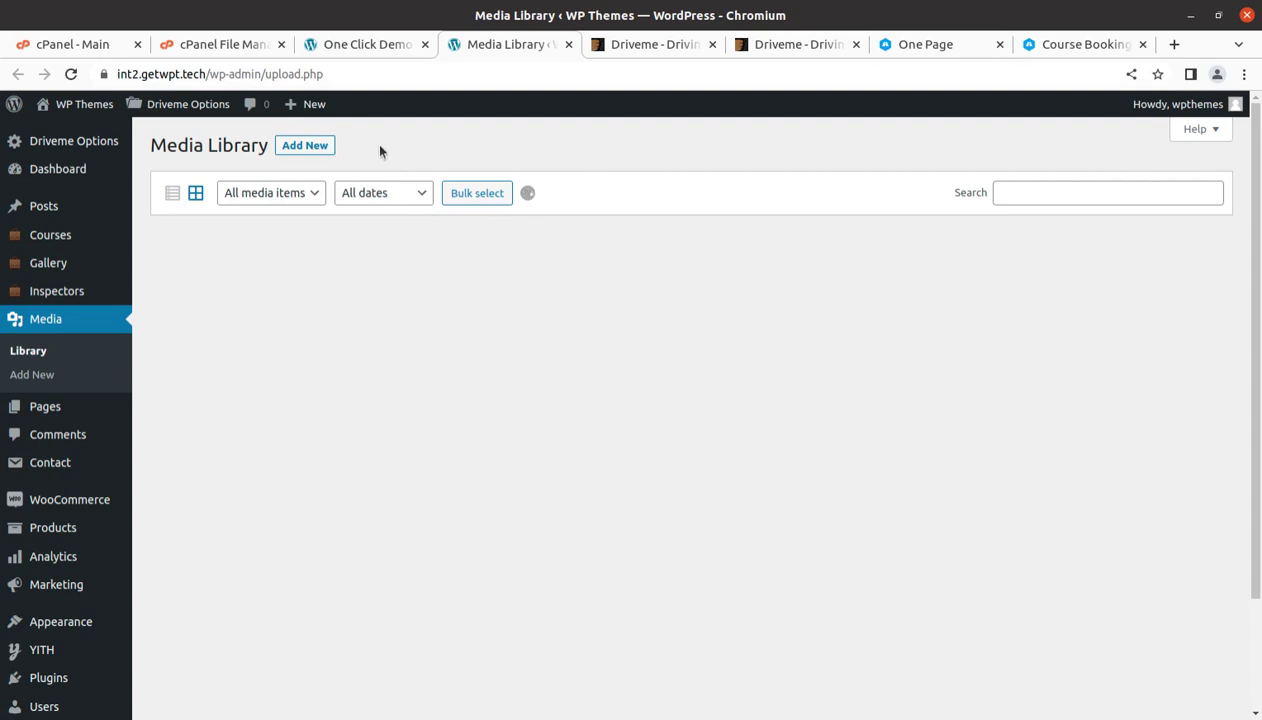
left_click(358, 44)
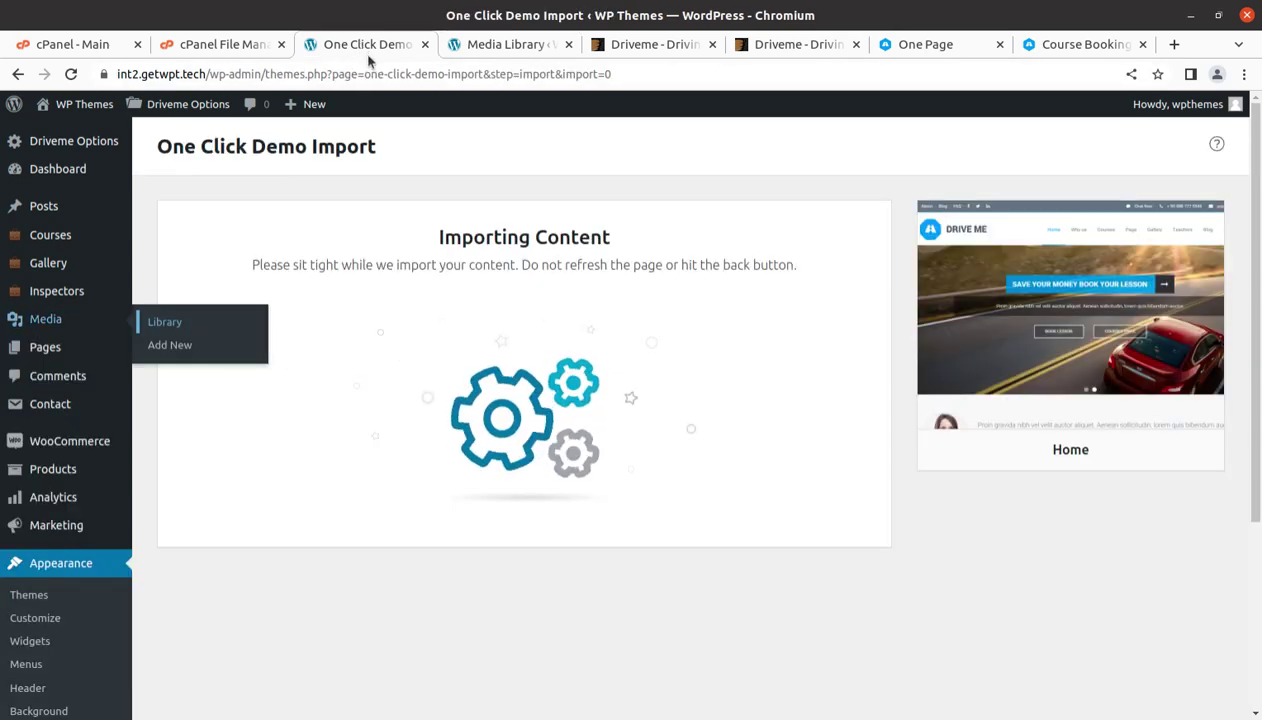
left_click(512, 48)
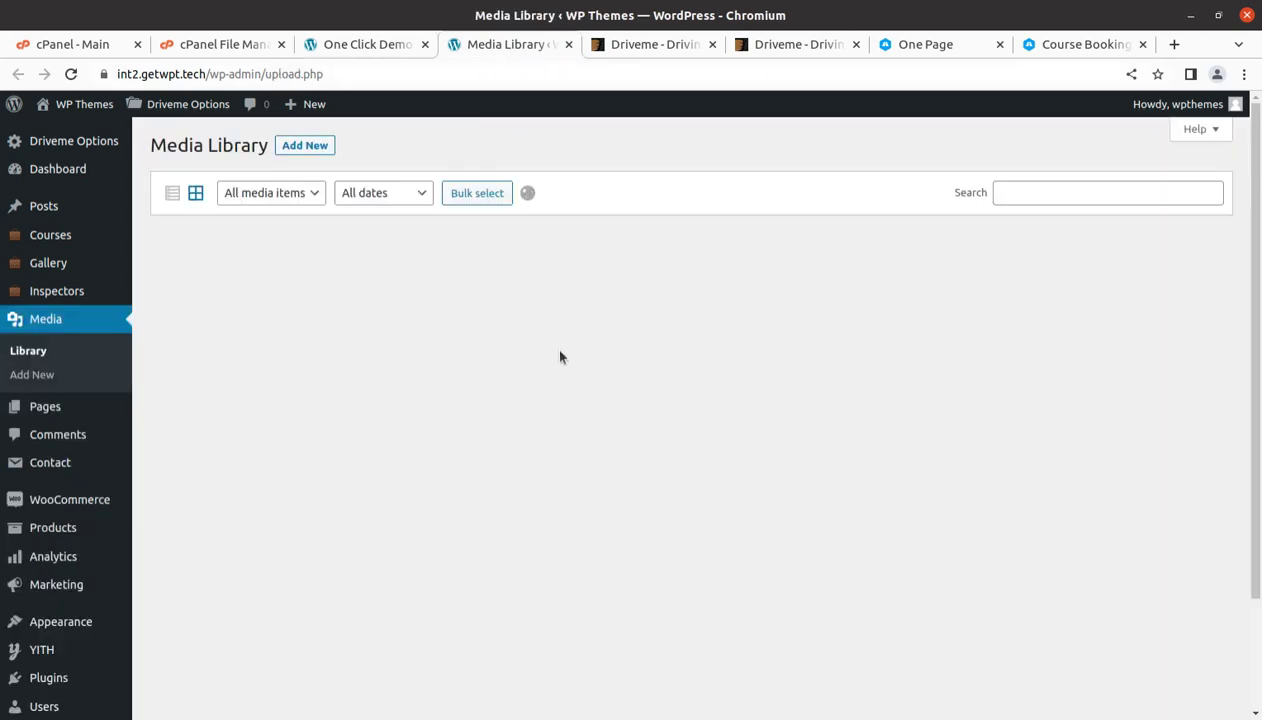
- Examine the imported images in the Media Library and check the One Click Demo Import status again
scroll(705, 388, "down", 10)
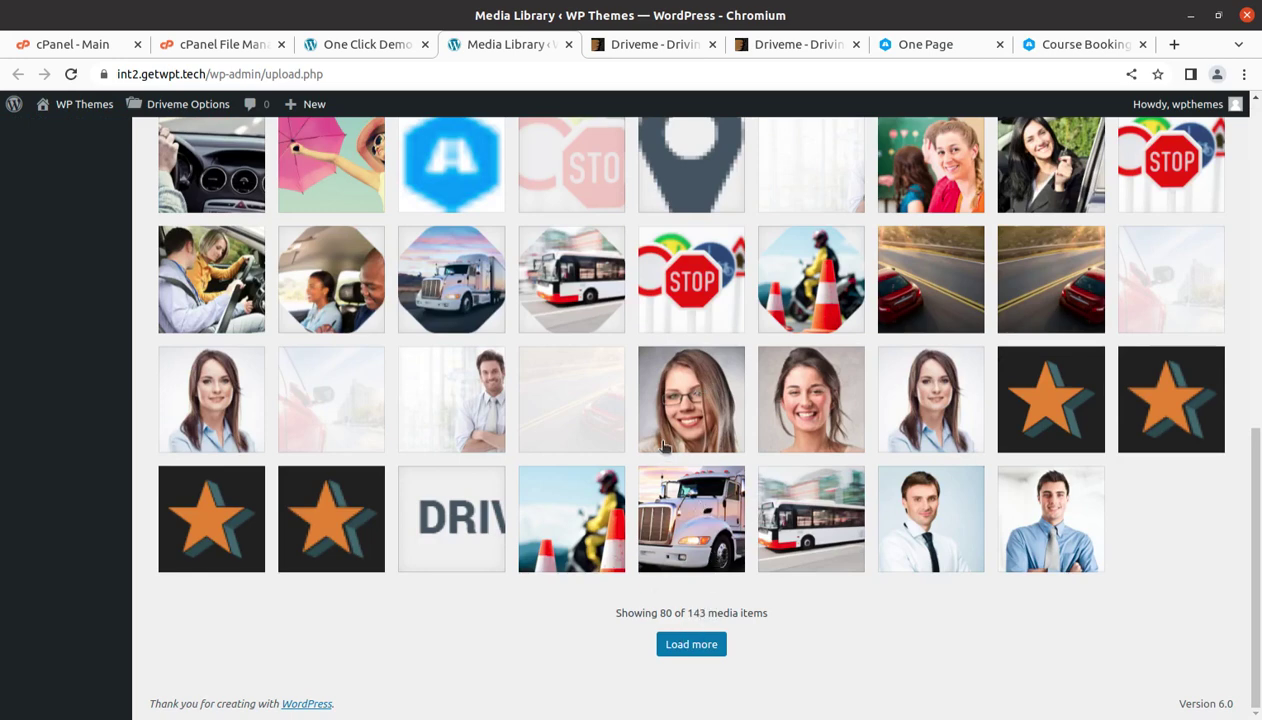
scroll(559, 468, "up", 15)
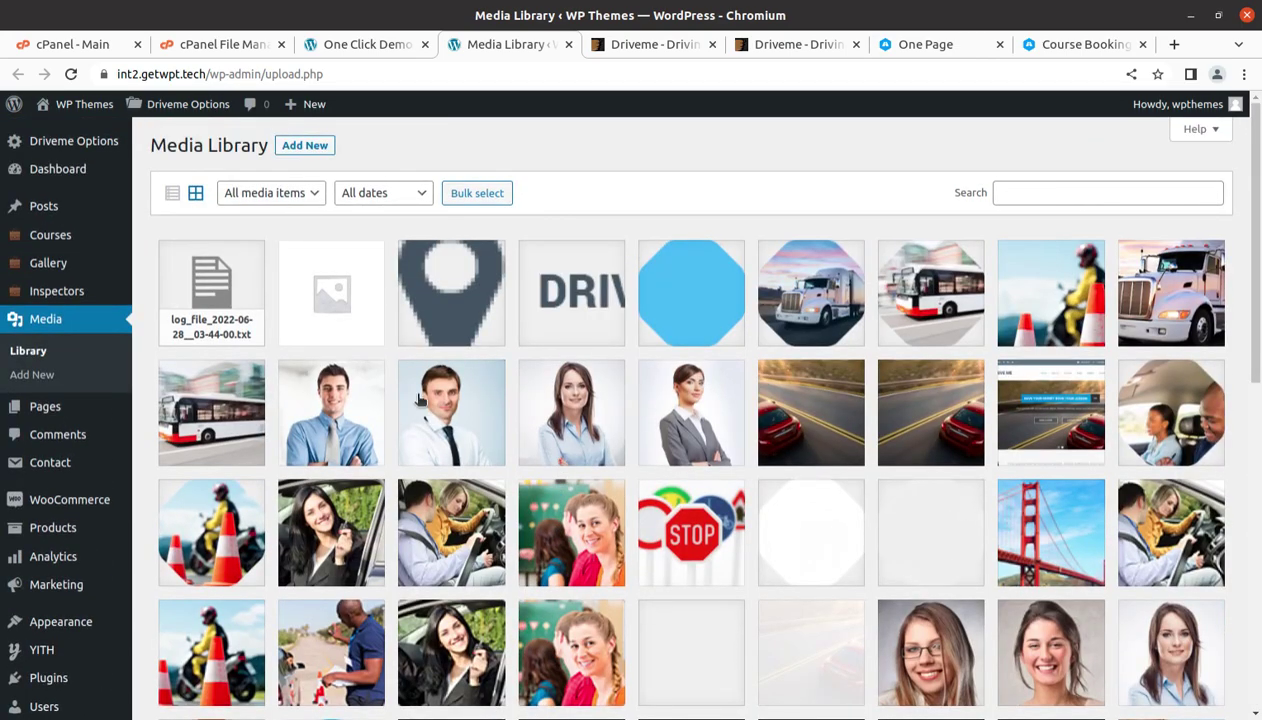
scroll(405, 400, "down", 2)
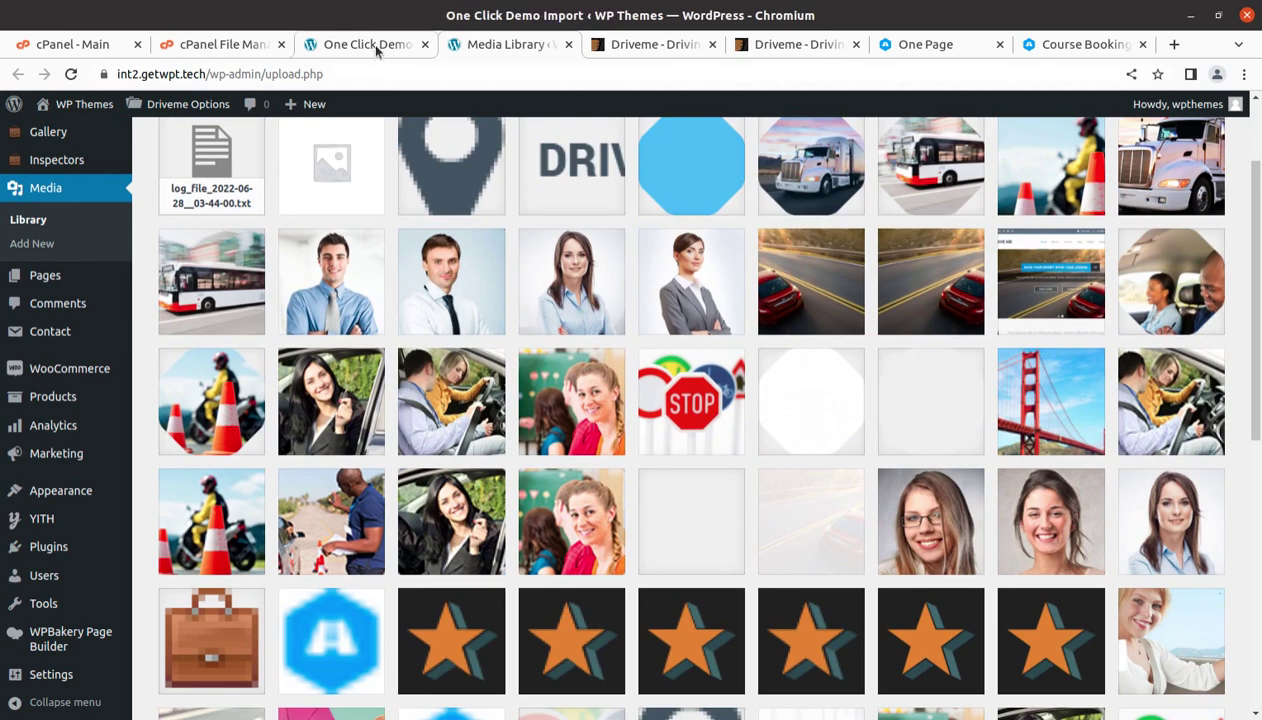
left_click(377, 50)
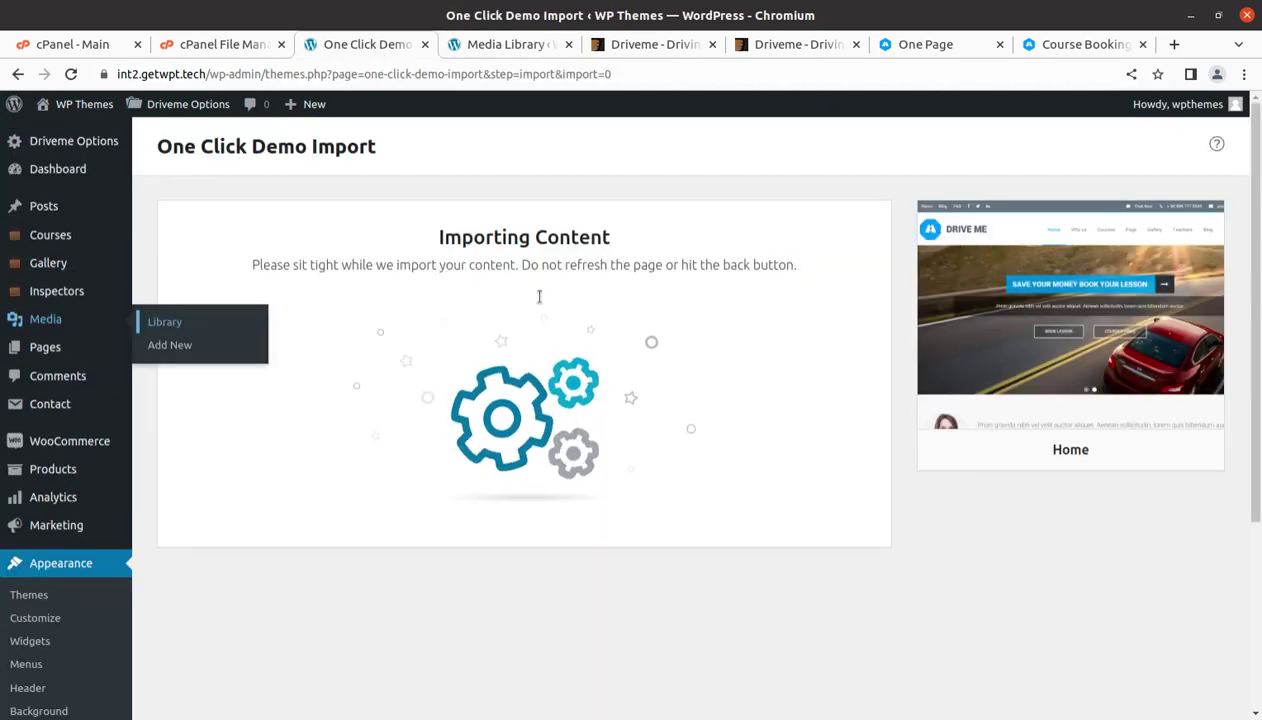
left_click(493, 48)
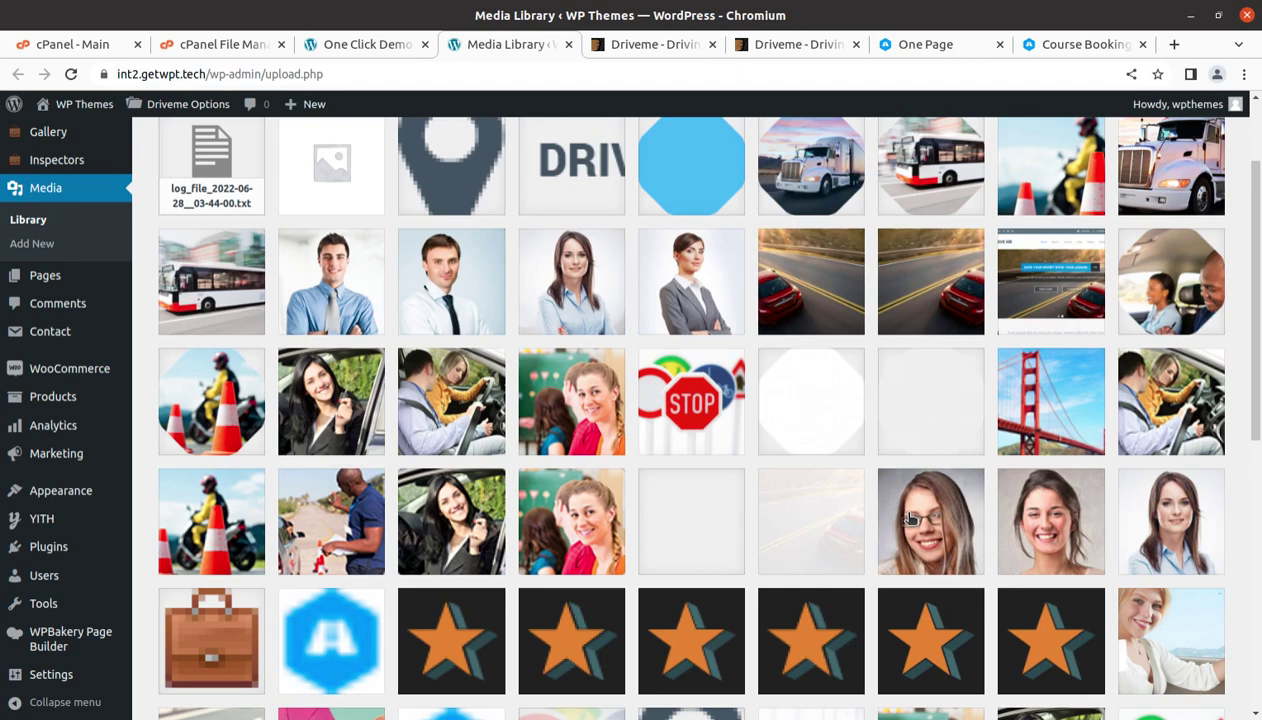
key("ctrl+Page_Up")
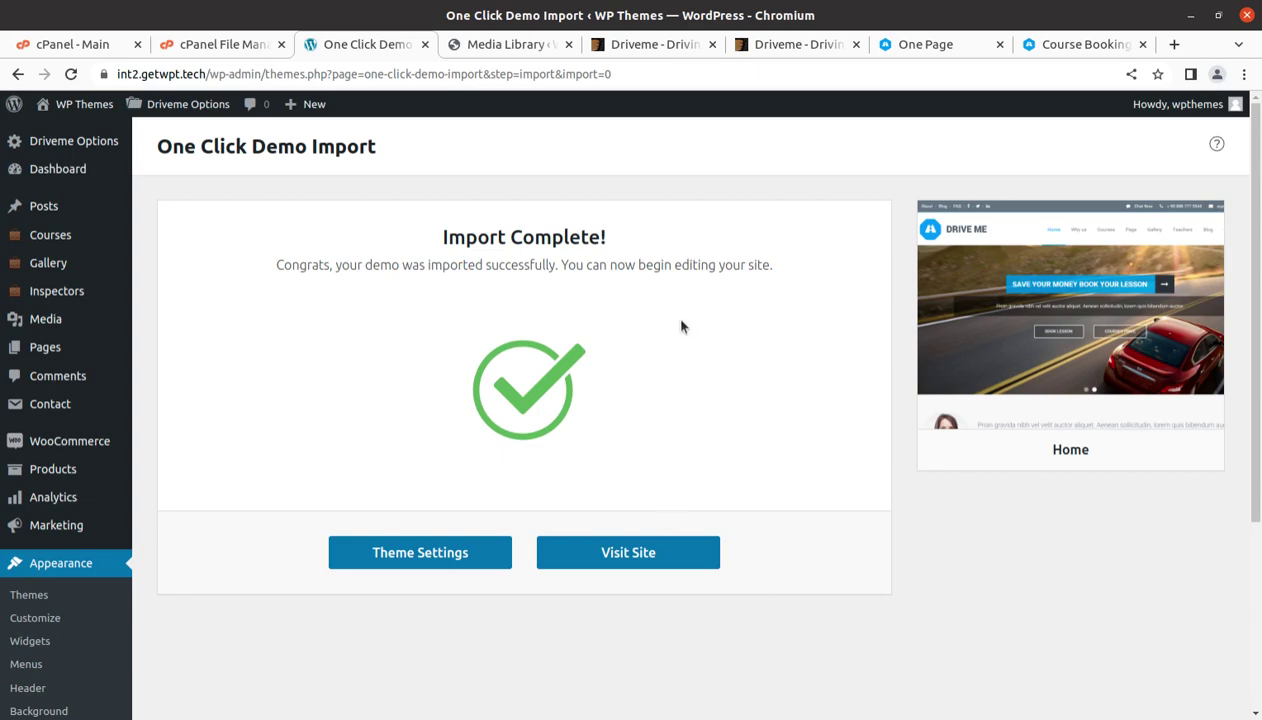
- Reload the Media Library, look through the imported images, and return to the One Click Demo Import page
left_click(482, 50)
scroll(418, 342, "down", 5)
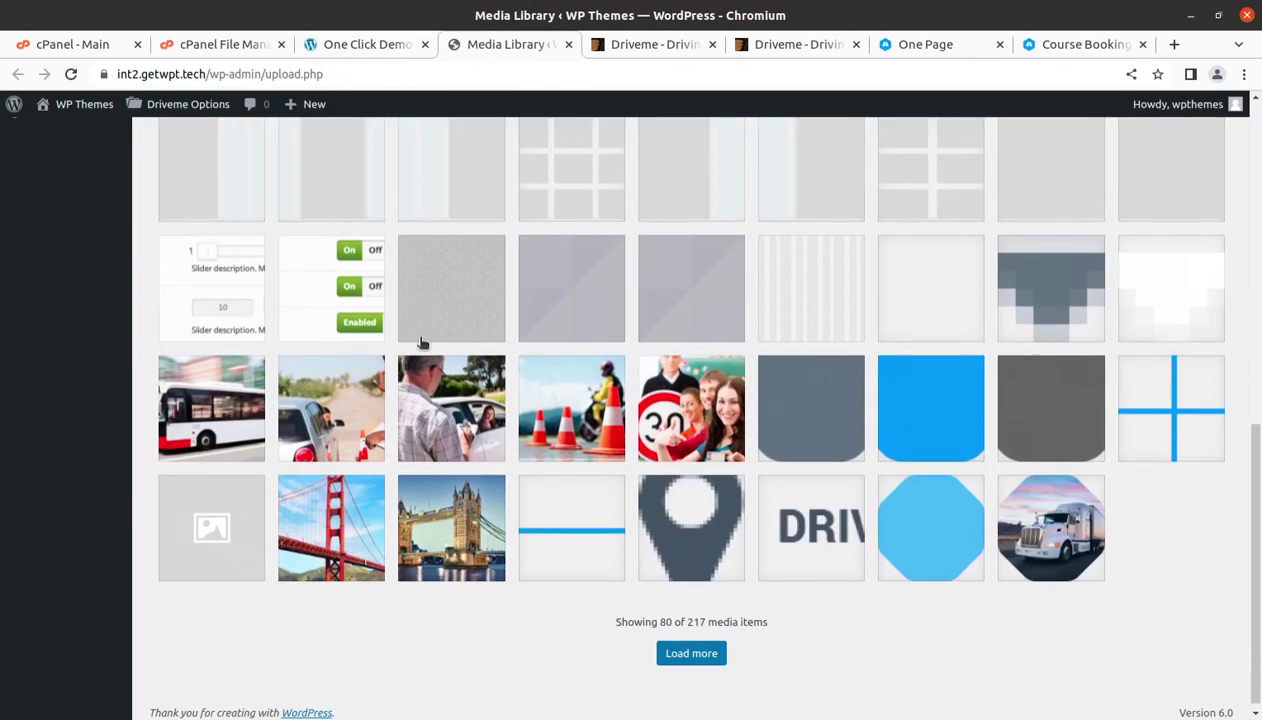
left_click(71, 74)
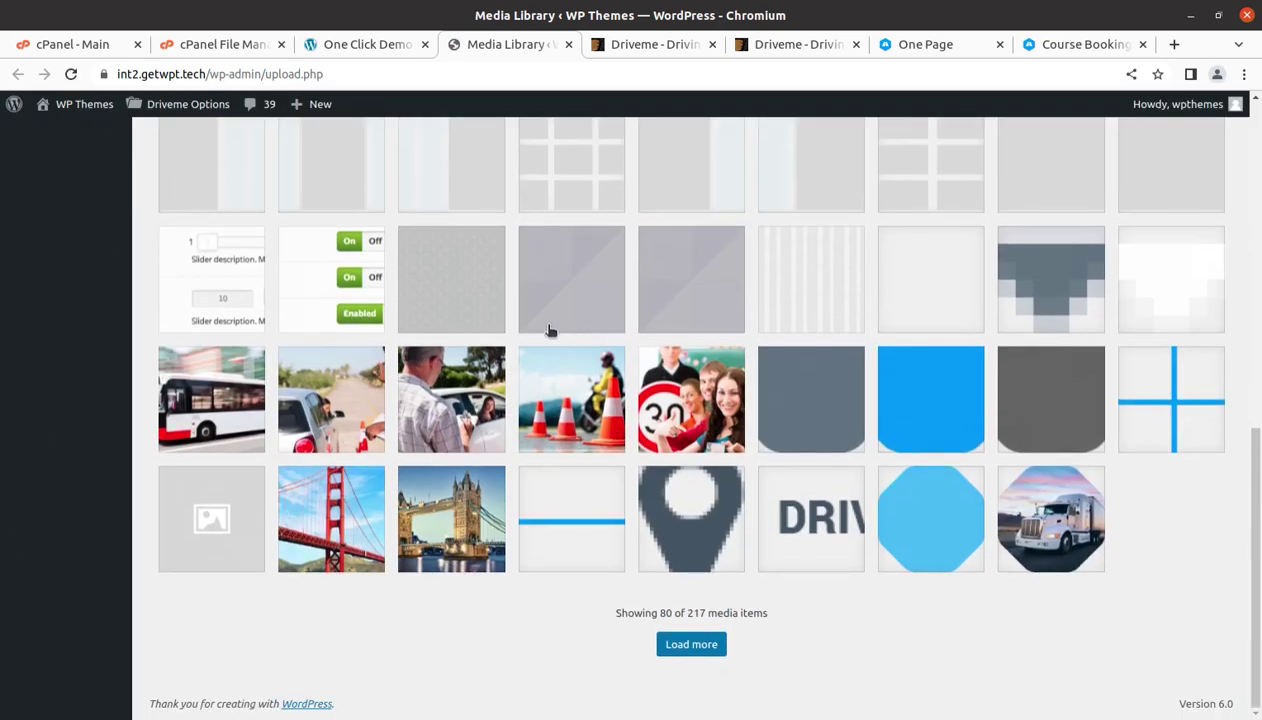
scroll(406, 393, "up", 3)
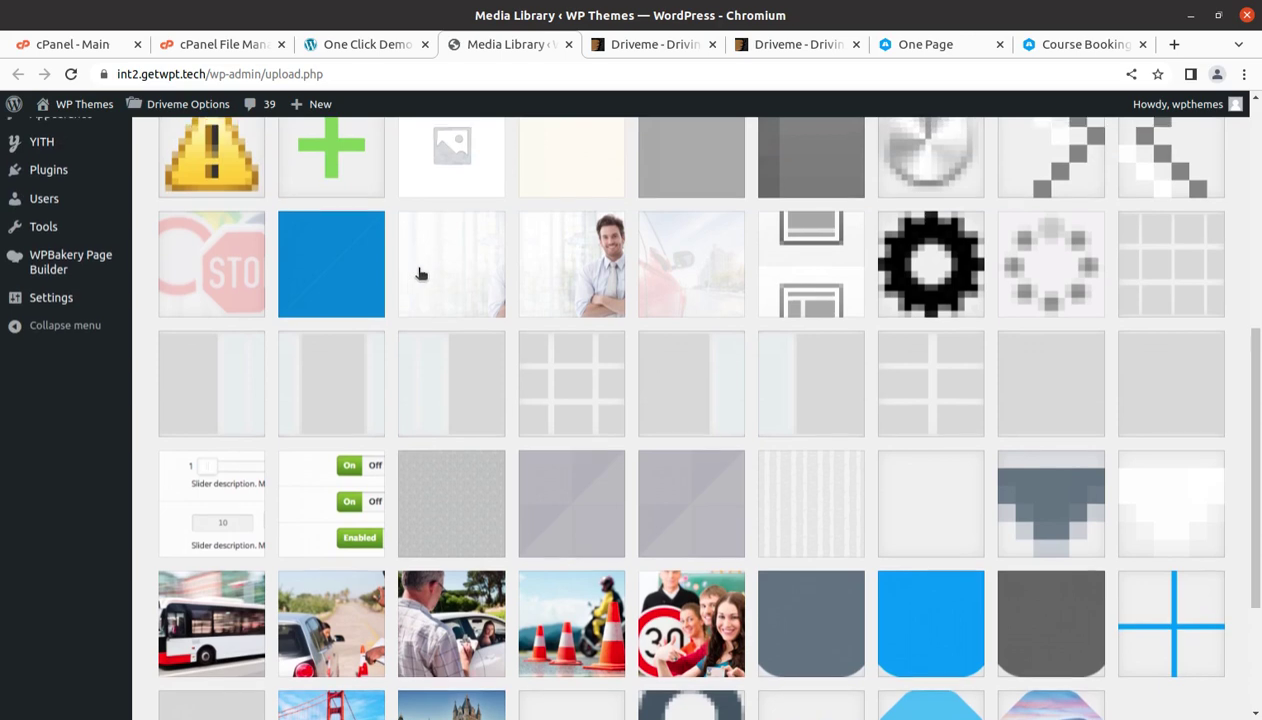
scroll(421, 273, "up", 3)
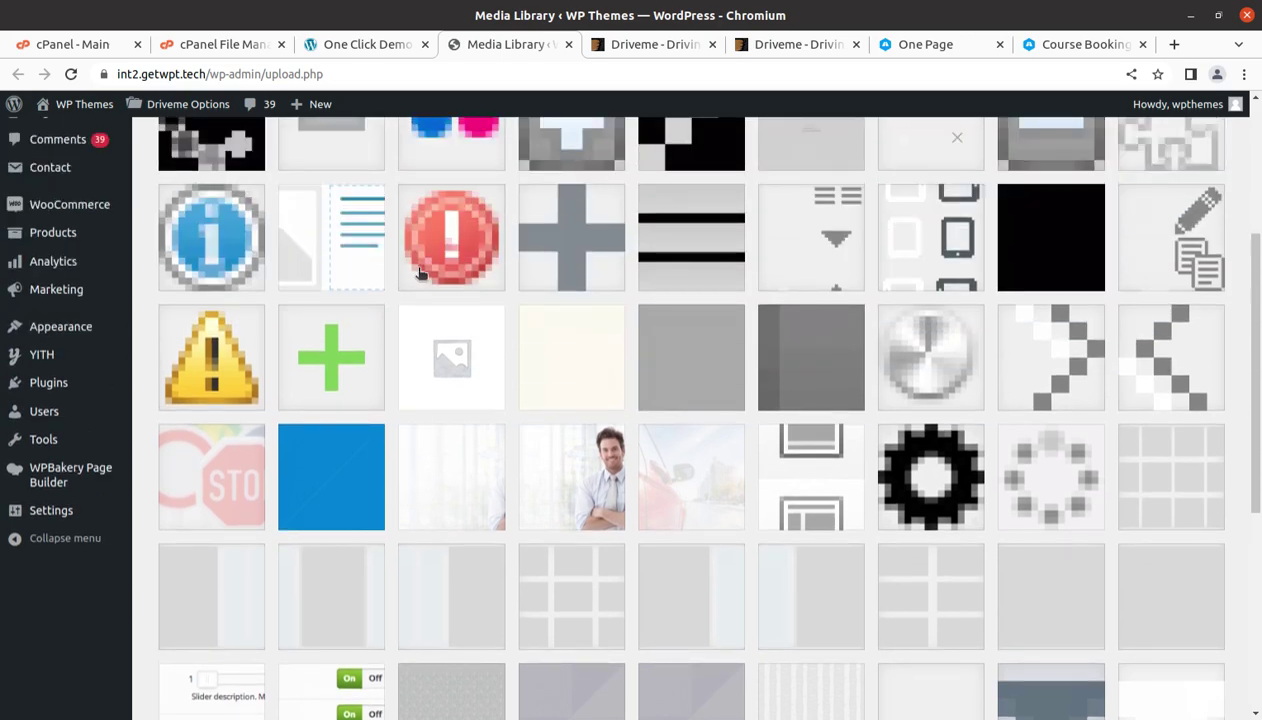
left_click(369, 50)
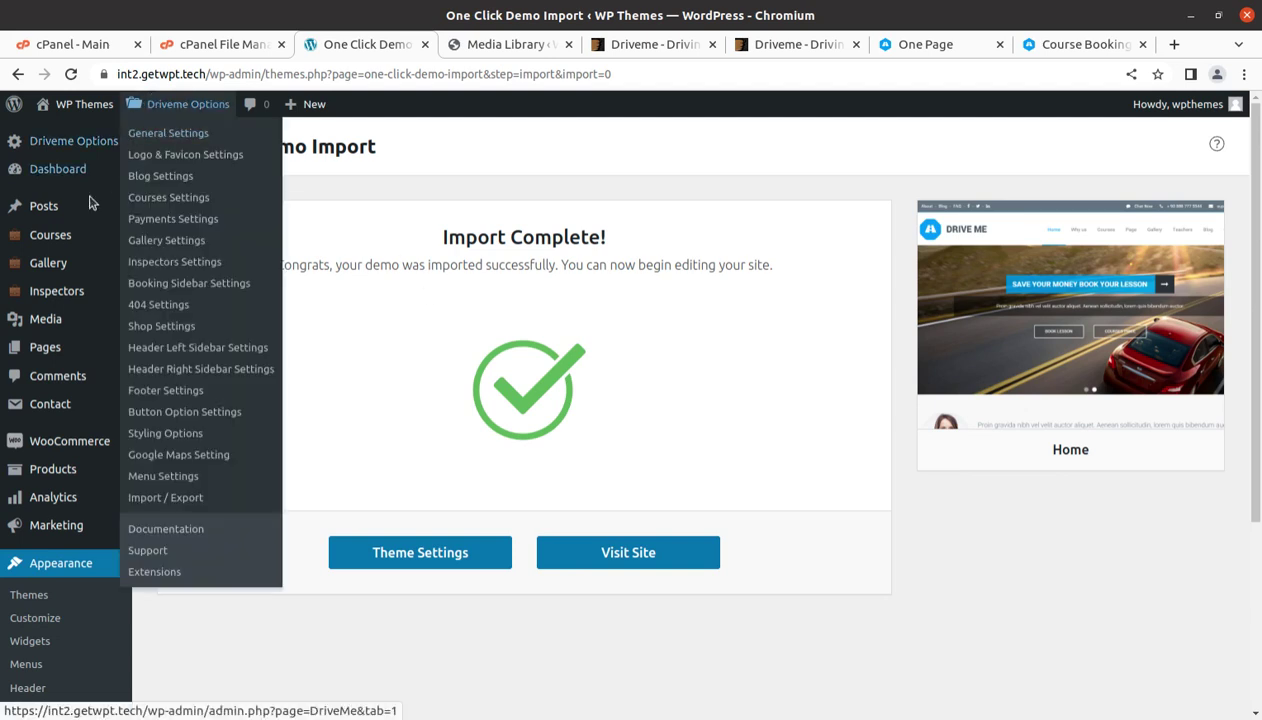
mouse_move(60, 143)
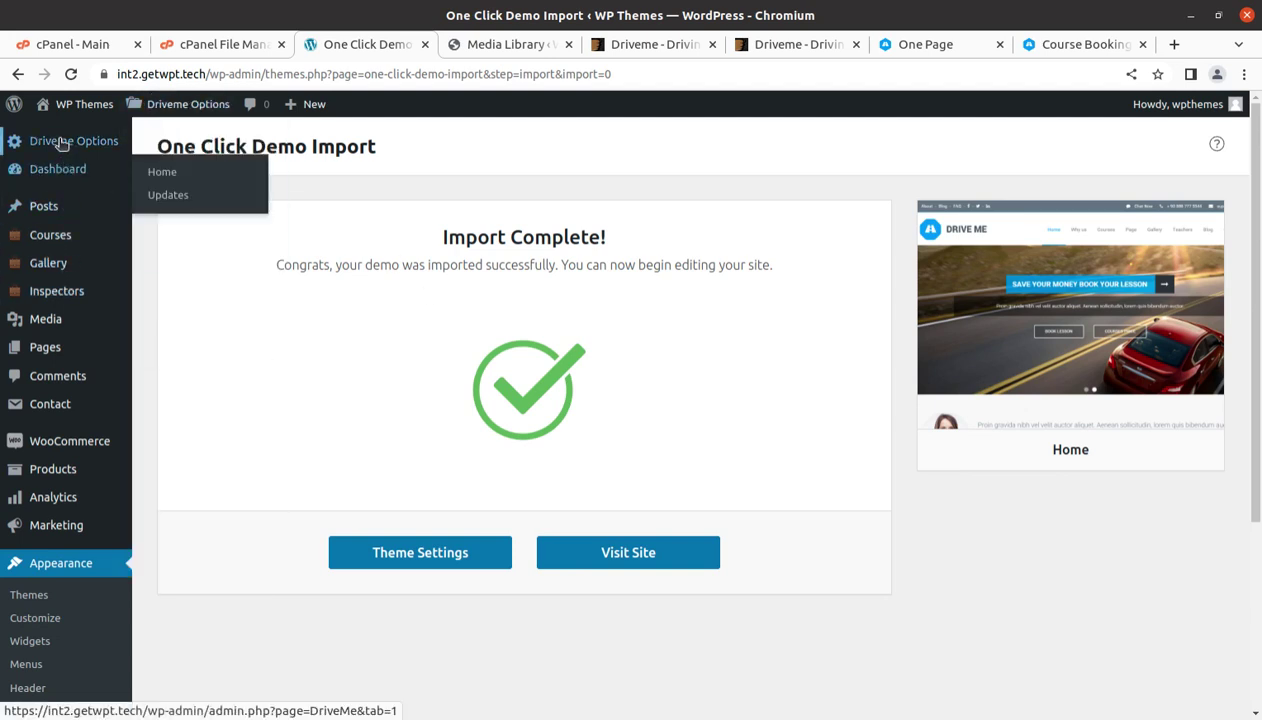
- Load the WordPress site's front page, int2.getwpt.tech, in place of the Media Library page
left_click(520, 44)
left_click_drag(203, 73, 504, 78)
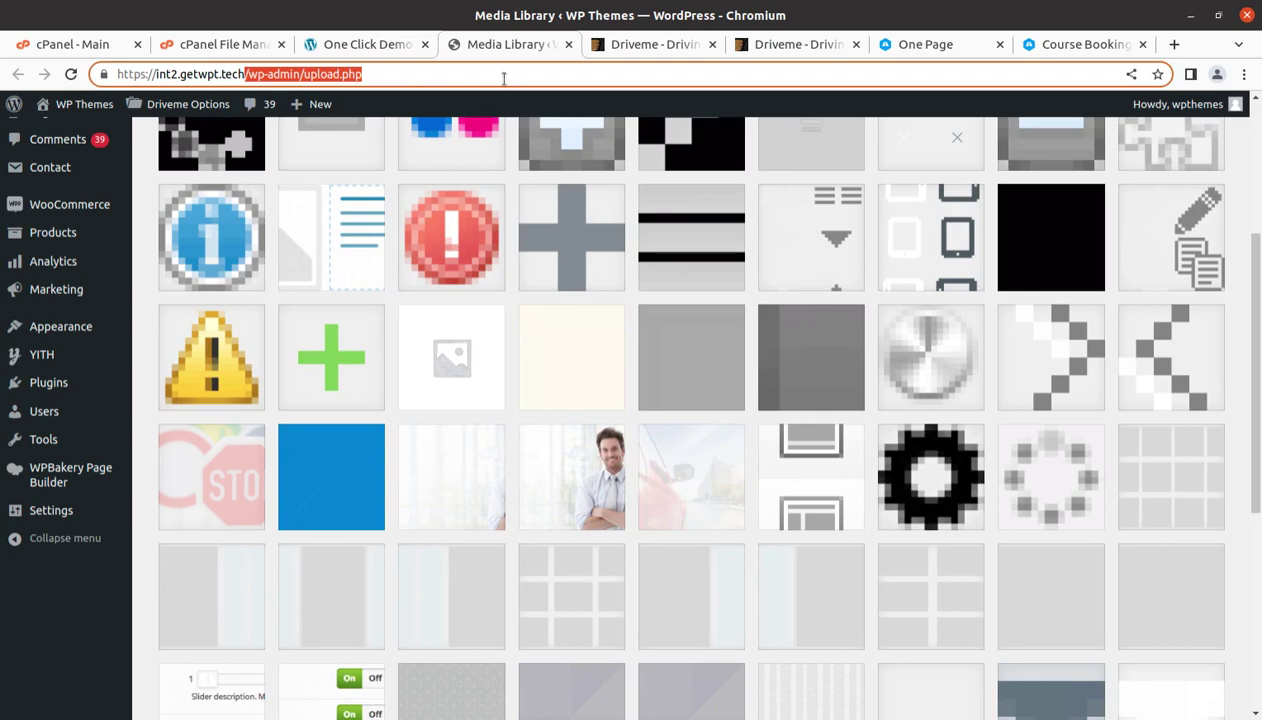
key("BackSpace")
key("Return")
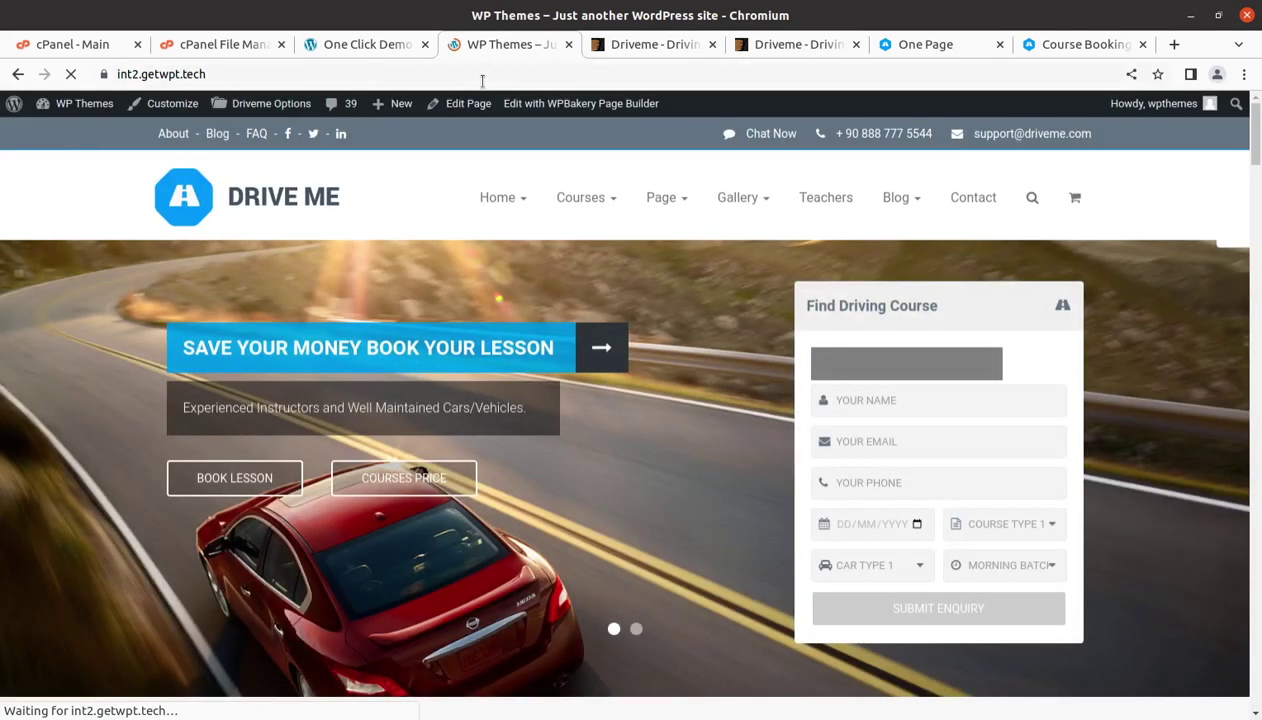
- Examine the imported home page and the name field of its Find Driving Course form
scroll(341, 329, "down", 5)
scroll(341, 355, "down", 2)
scroll(838, 261, "up", 4)
scroll(868, 347, "up", 3)
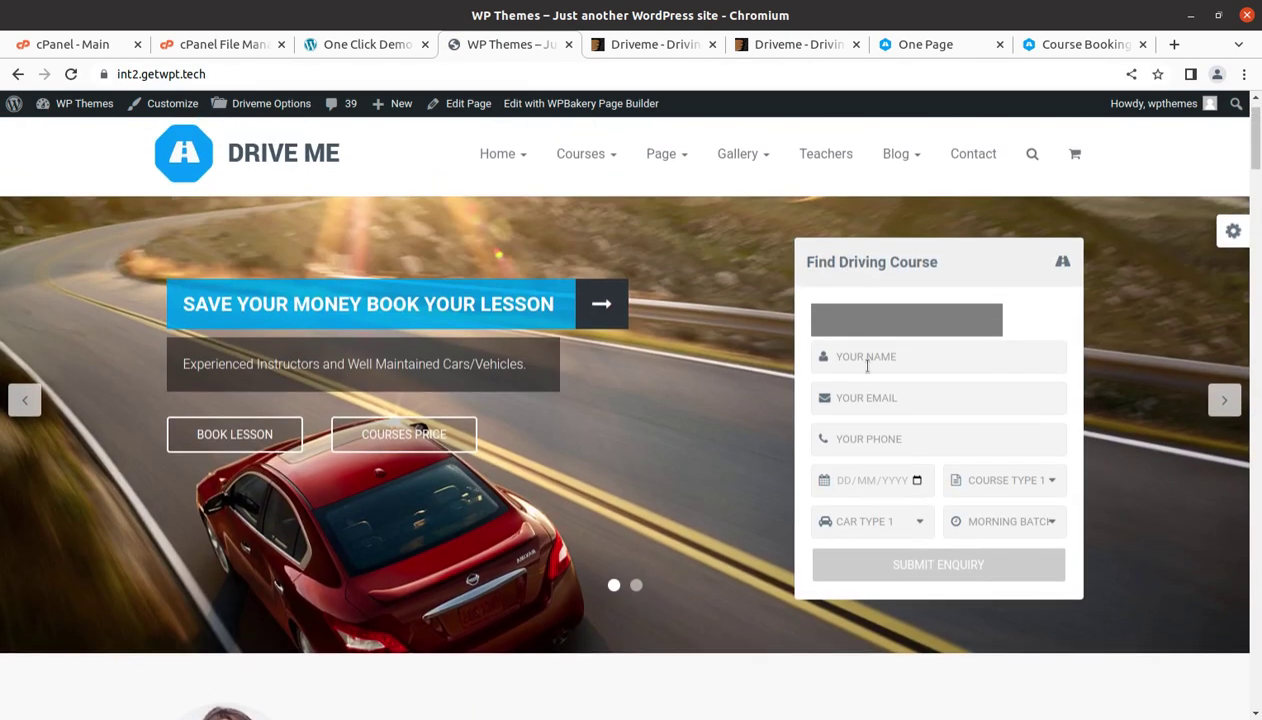
left_click(848, 357)
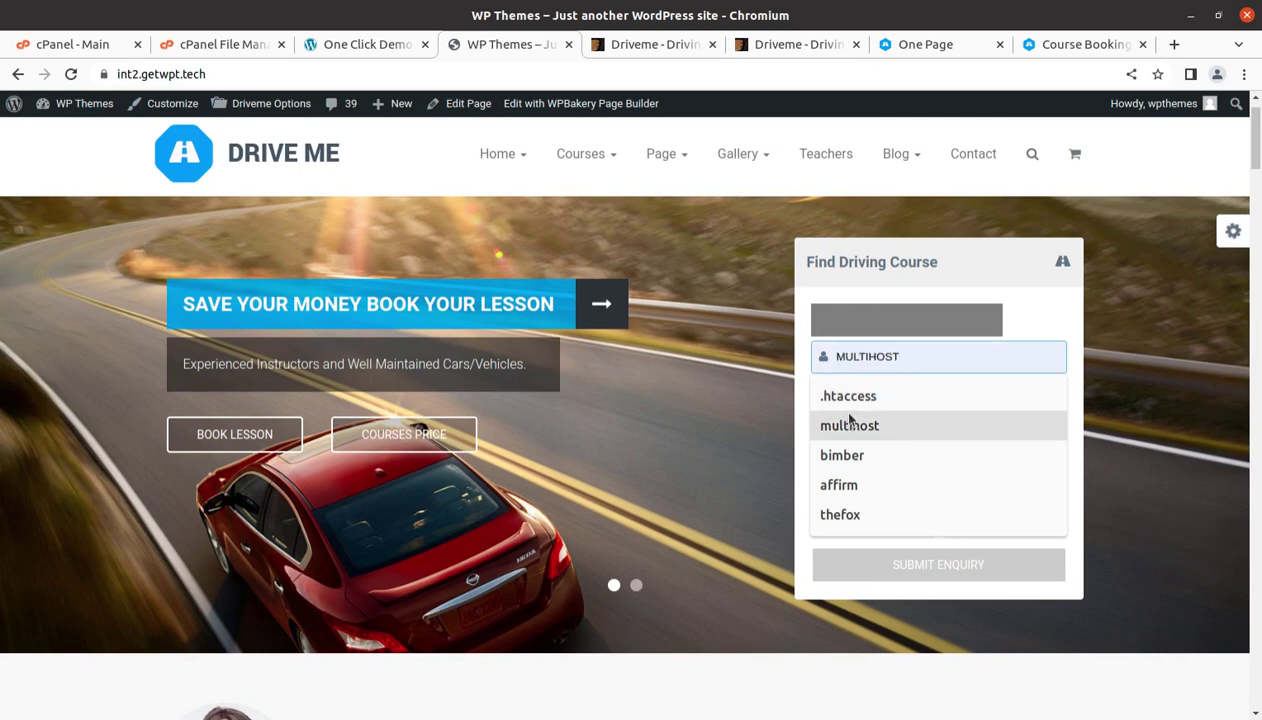
left_click(799, 333)
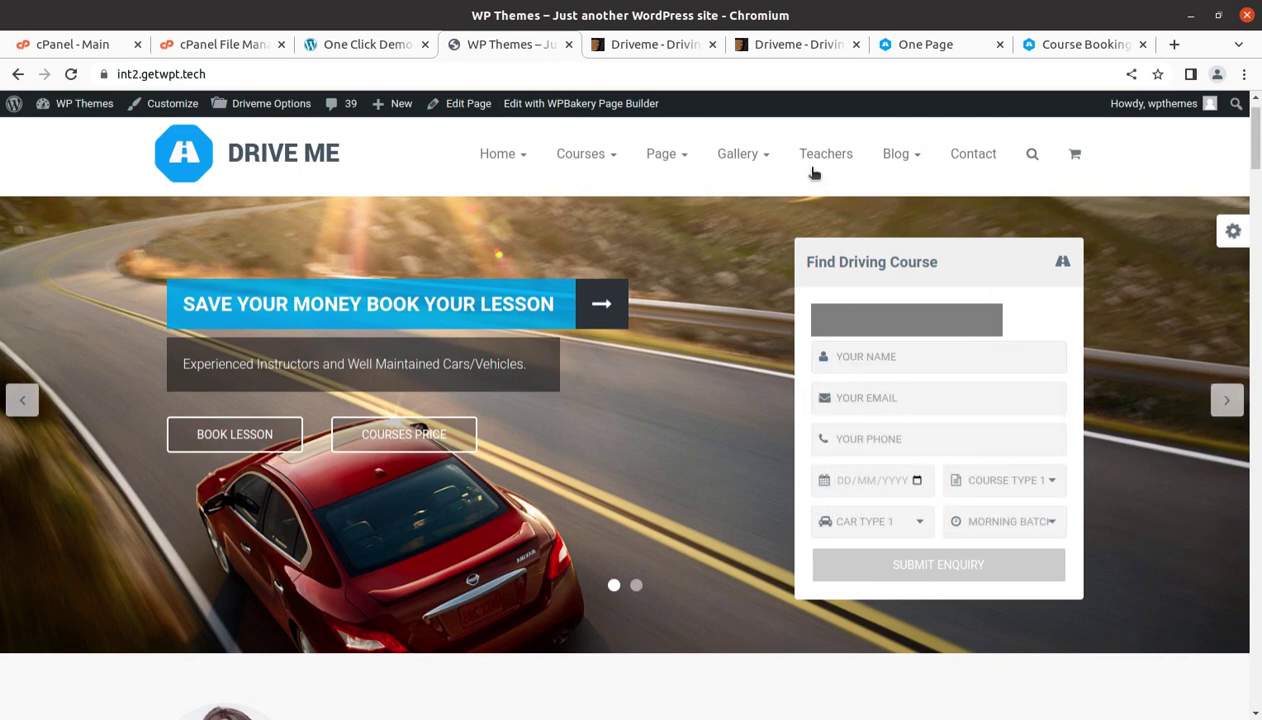
- View the demo site's main home page and One Page version for comparison with the imported site
left_click(1085, 44)
scroll(916, 188, "up", 3)
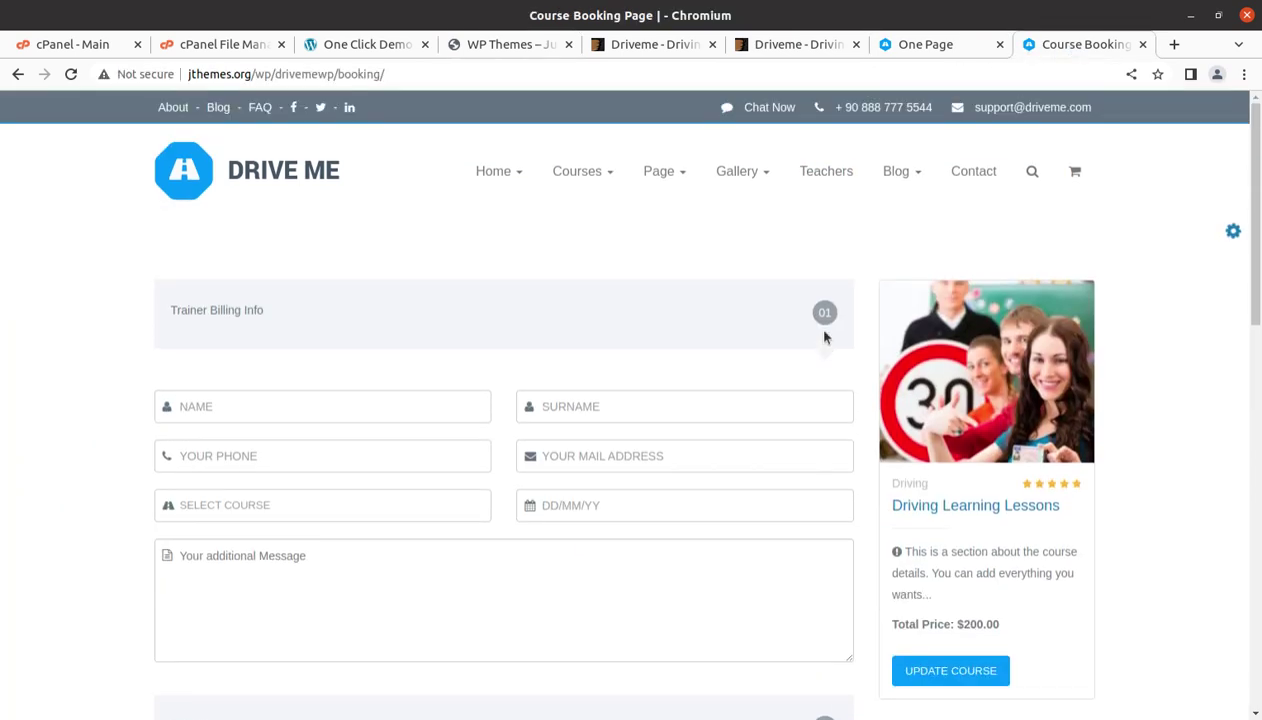
key("F5")
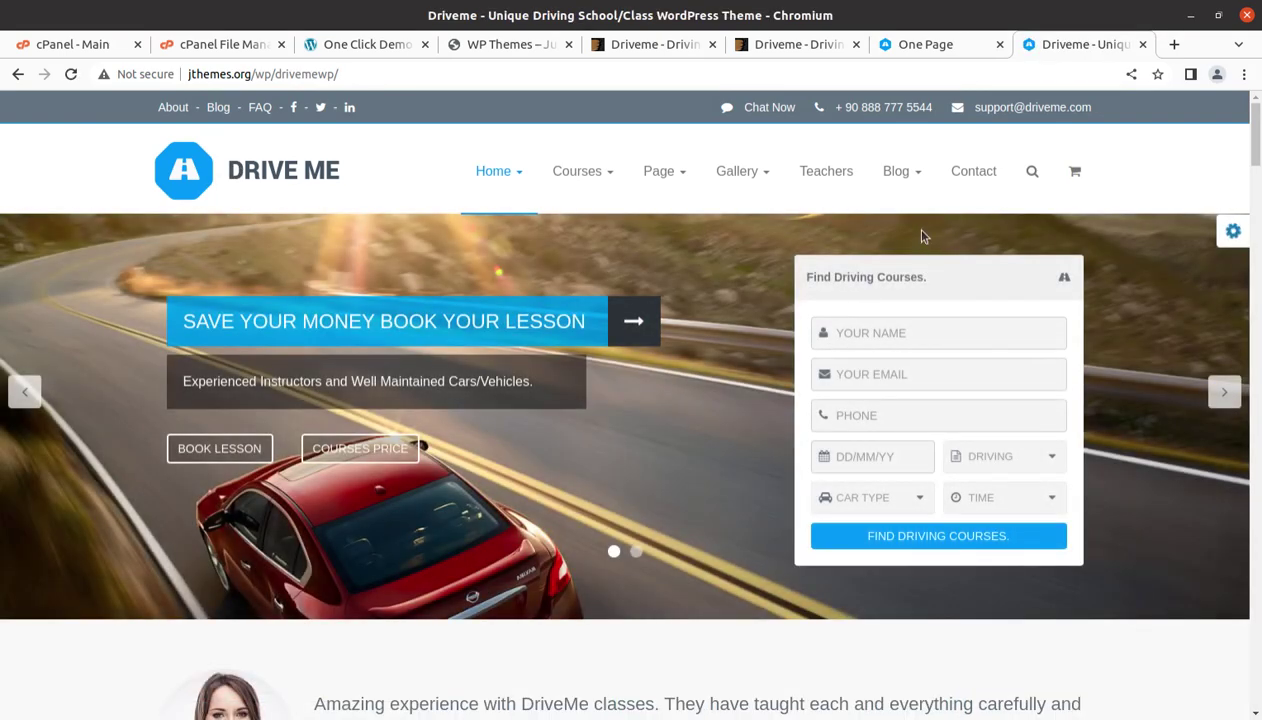
left_click(925, 45)
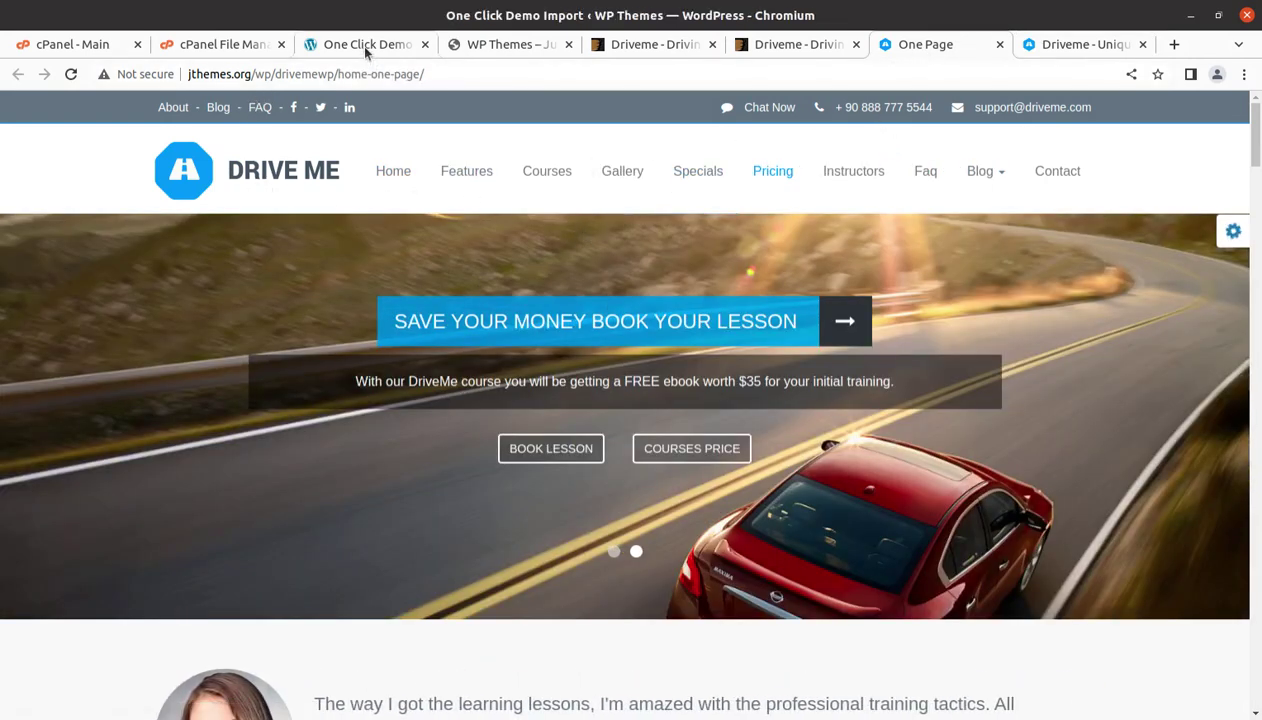
- Examine the imported home page's enquiry form and features, and filter its photo gallery by Courses Cars
left_click(520, 45)
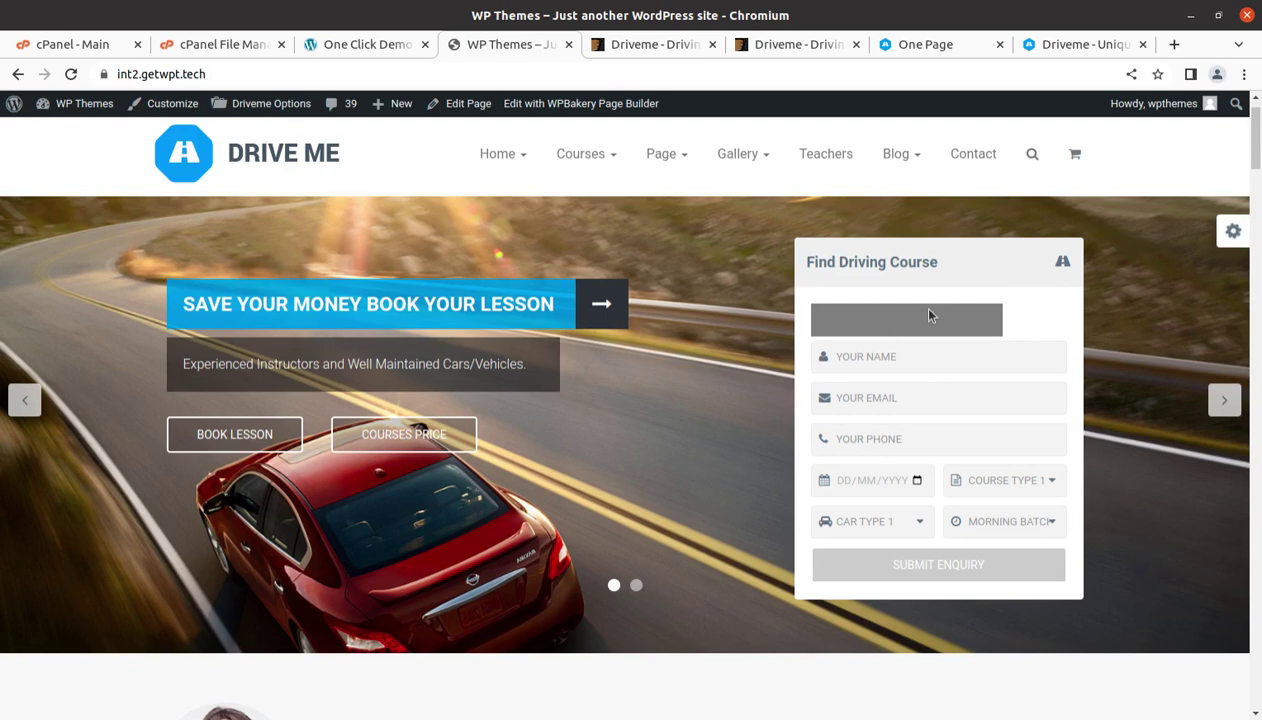
scroll(930, 293, "down", 2)
scroll(924, 291, "up", 2)
scroll(924, 291, "up", 1)
scroll(845, 375, "down", 2)
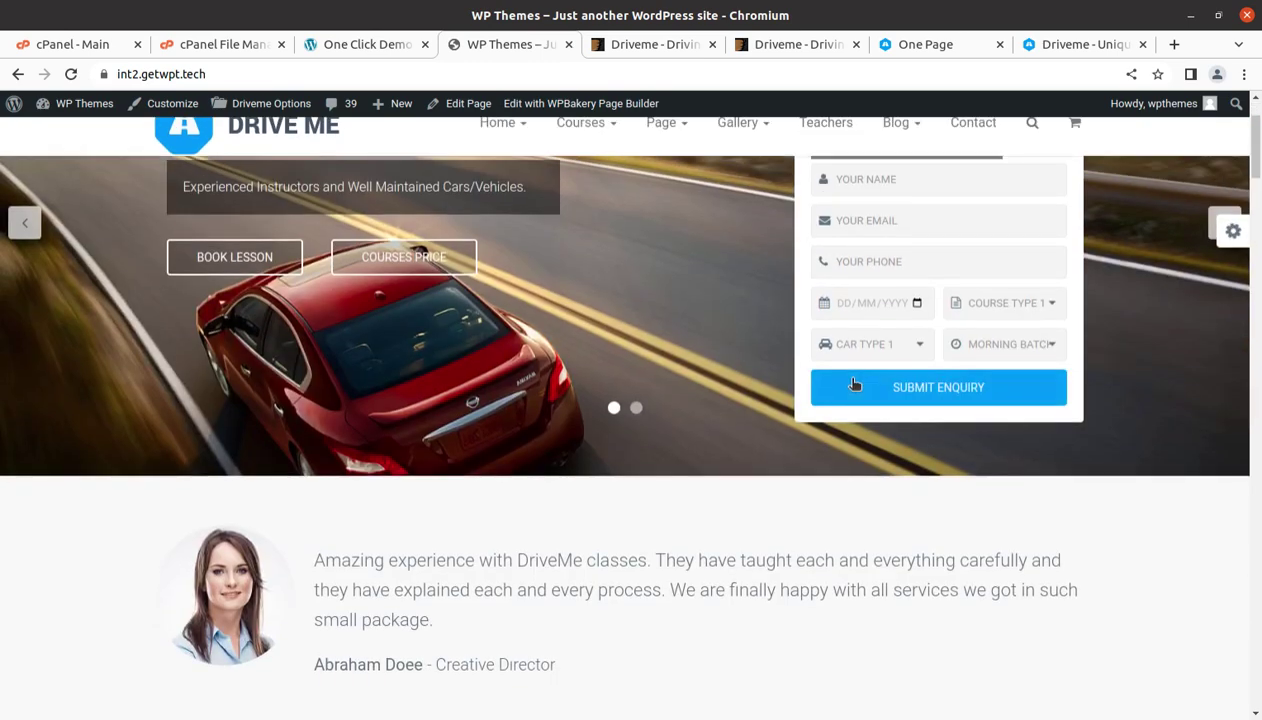
scroll(853, 384, "down", 2)
scroll(850, 386, "down", 8)
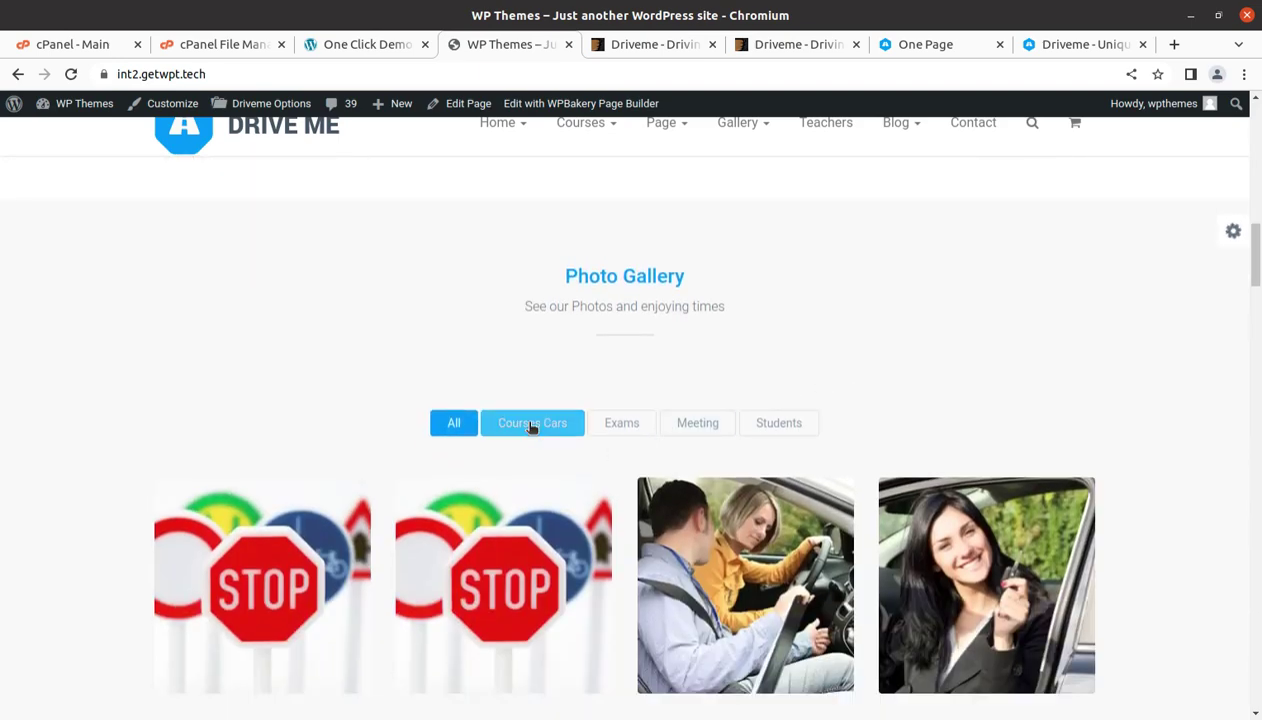
left_click(572, 430)
scroll(572, 437, "down", 2)
scroll(572, 400, "up", 7)
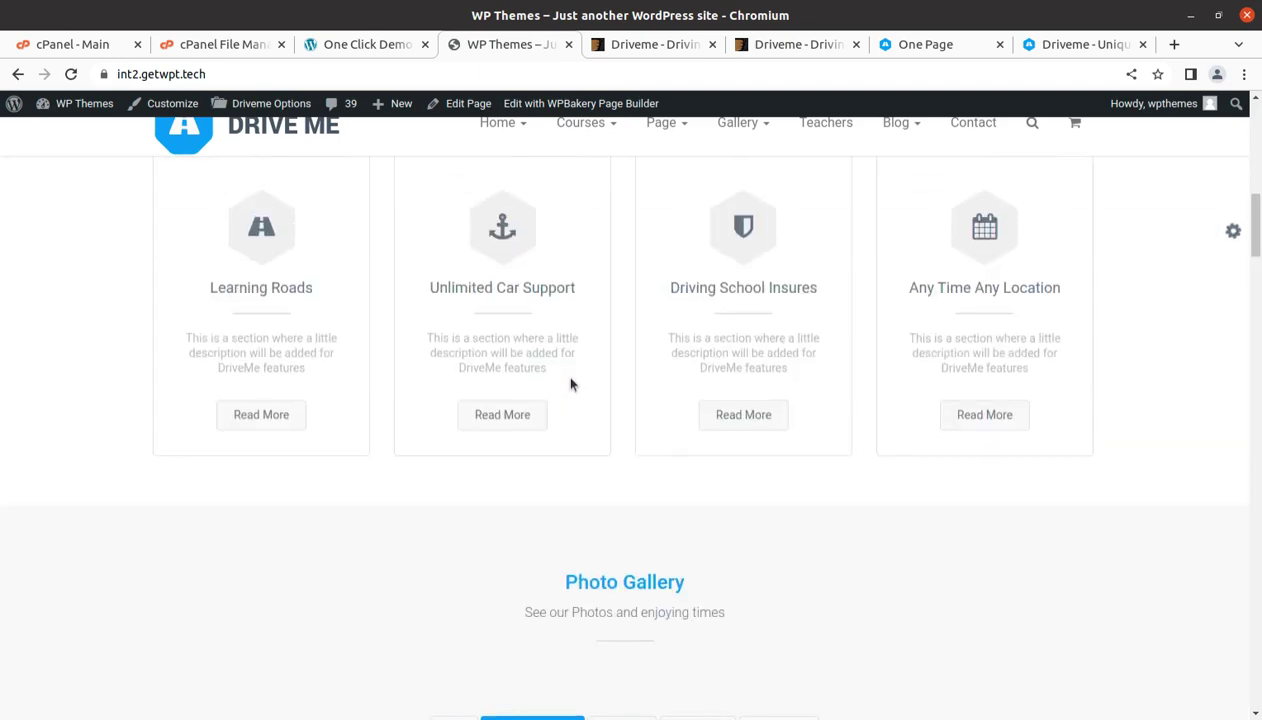
- Open the DriveMe Special Class from the imported Courses page, try to book it, and close that tab
mouse_move(577, 138)
left_click(577, 185)
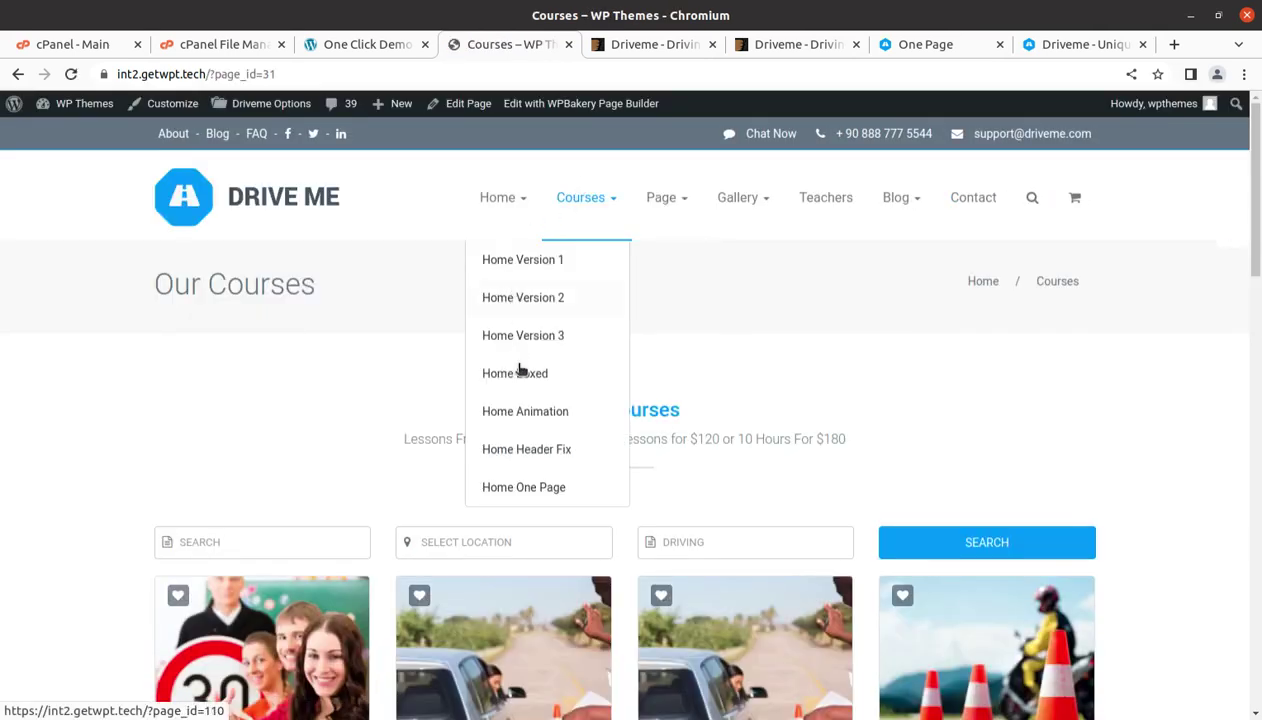
scroll(913, 442, "down", 3)
left_click(449, 496)
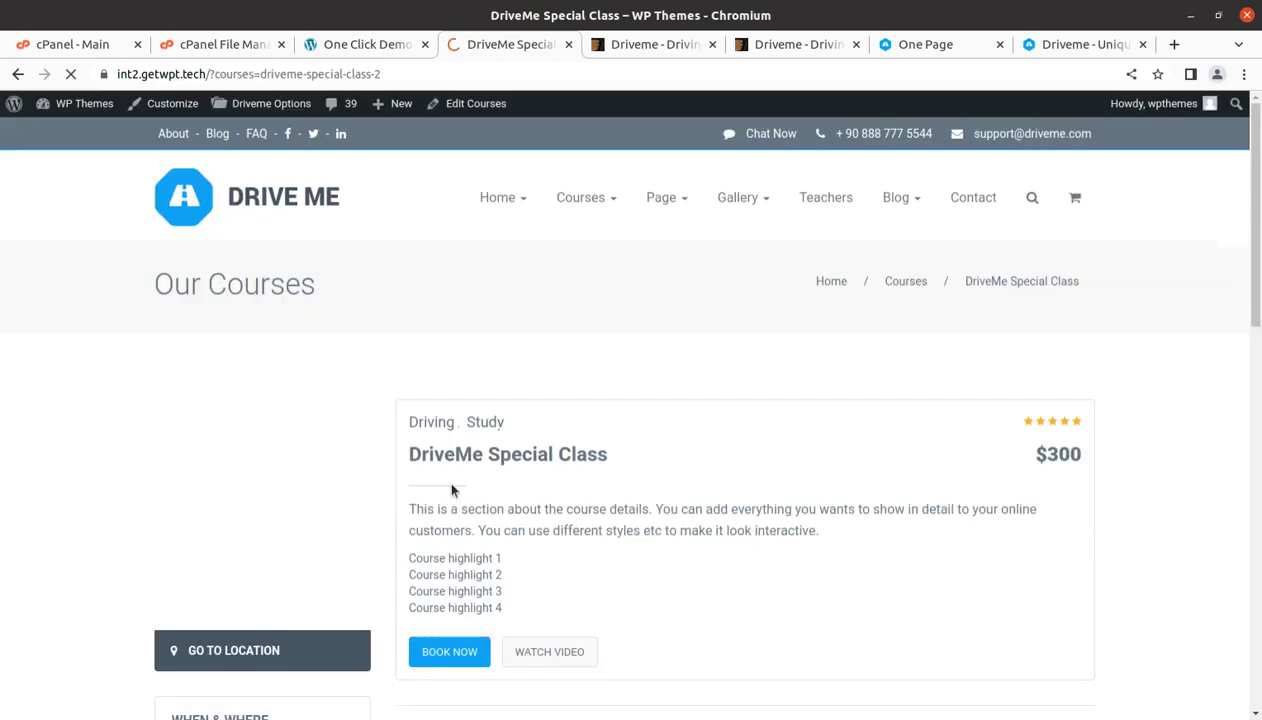
scroll(445, 476, "down", 3)
scroll(443, 480, "up", 3)
left_click(435, 596)
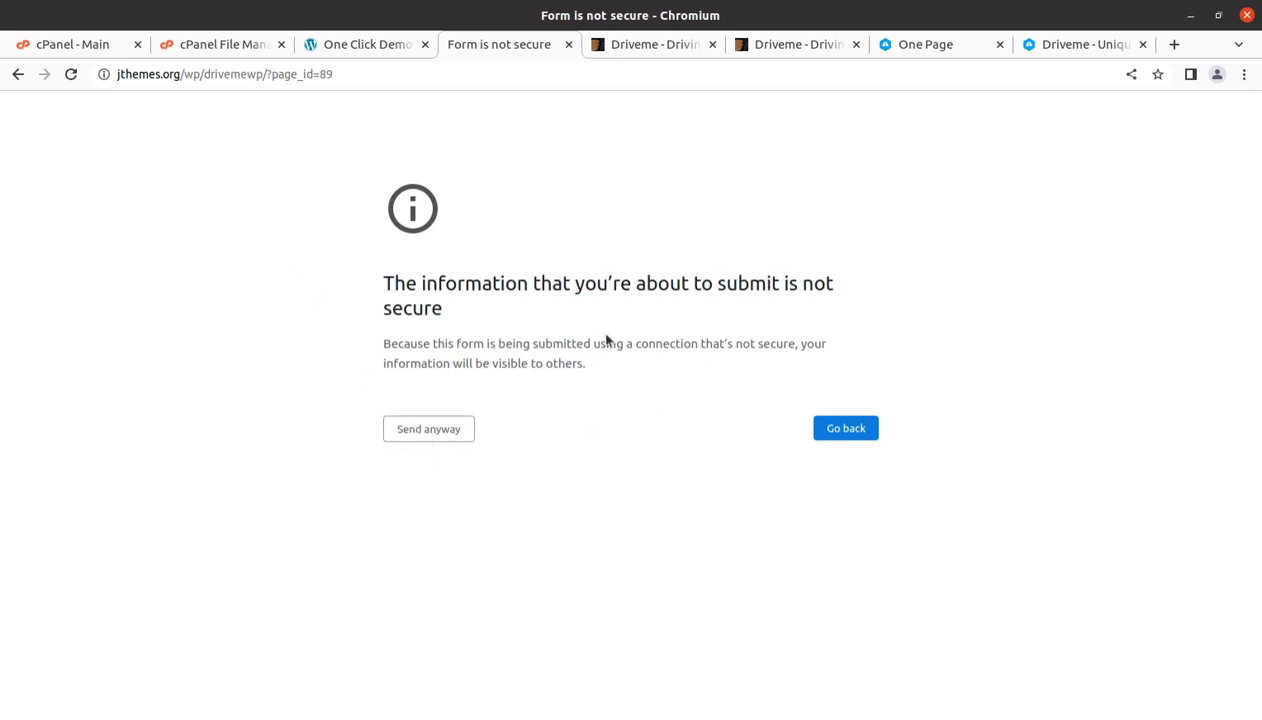
left_click(568, 44)
- Go from the One Click Demo Import page to the WordPress site's front end
left_click(389, 52)
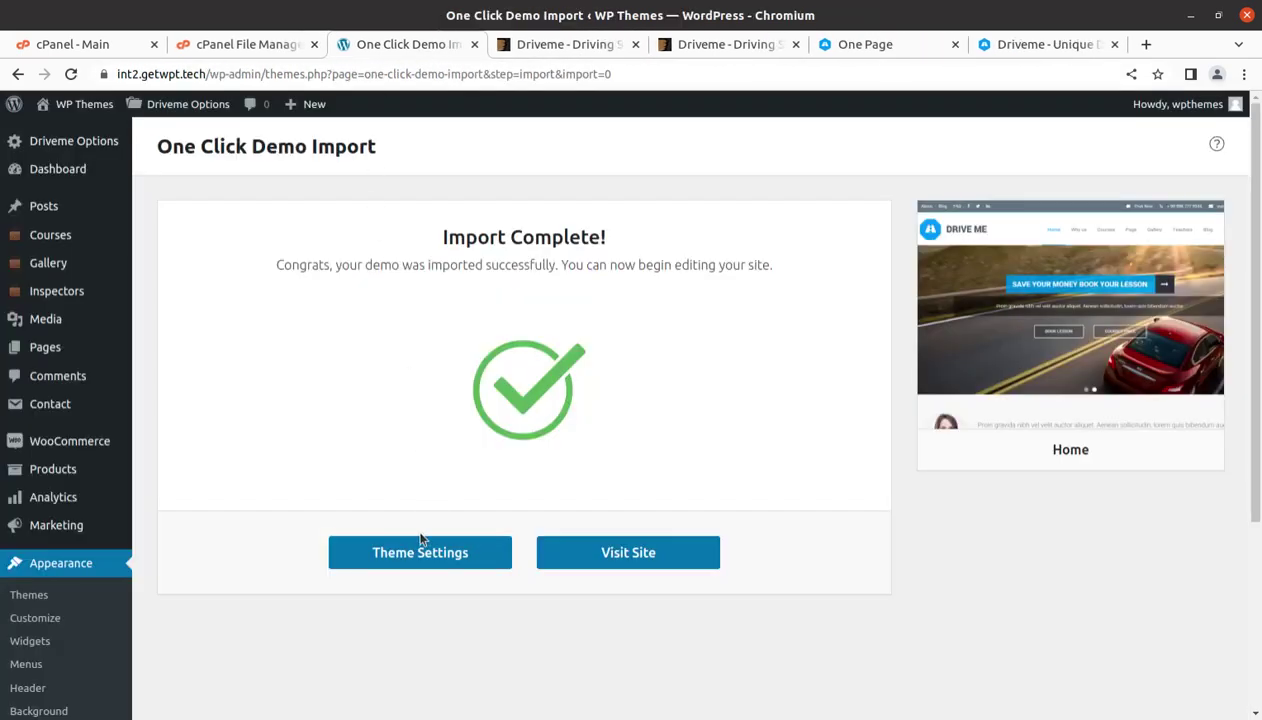
mouse_move(80, 104)
left_click(62, 133)
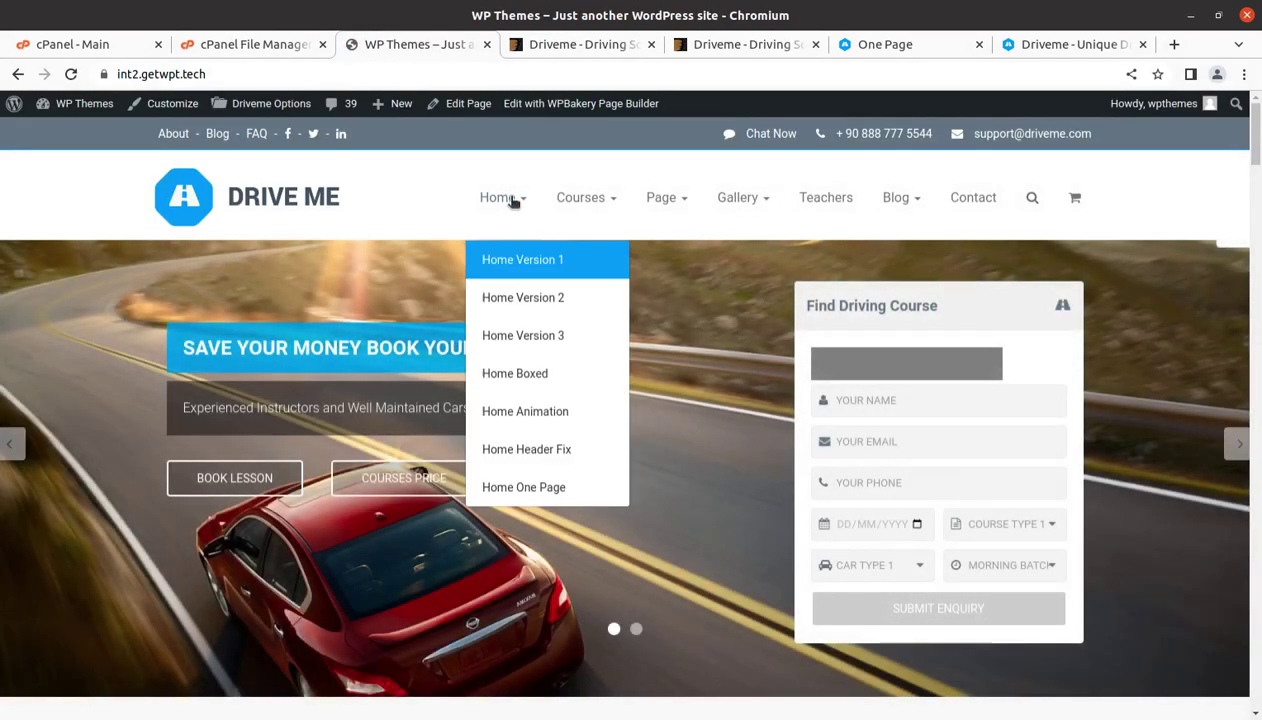
- Try to book the DriveMe Special Class directly from the Courses page, and go back to the course list
mouse_move(600, 197)
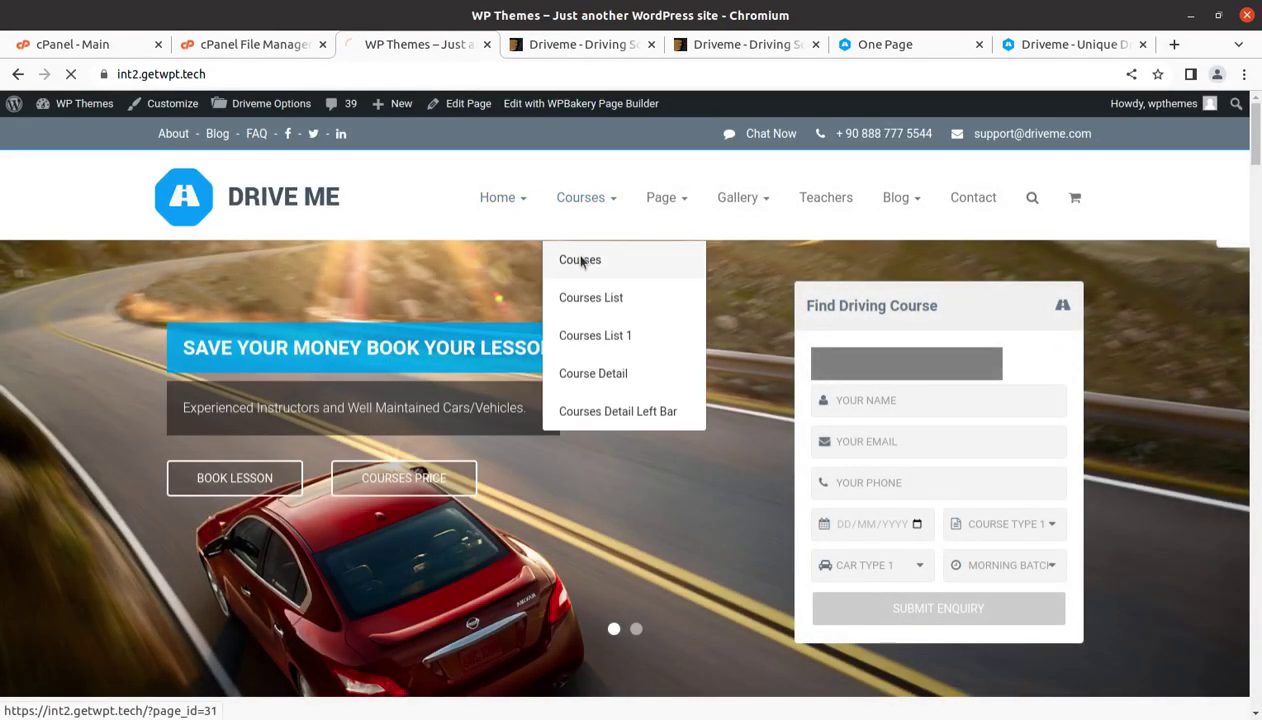
left_click(583, 260)
scroll(447, 517, "down", 3)
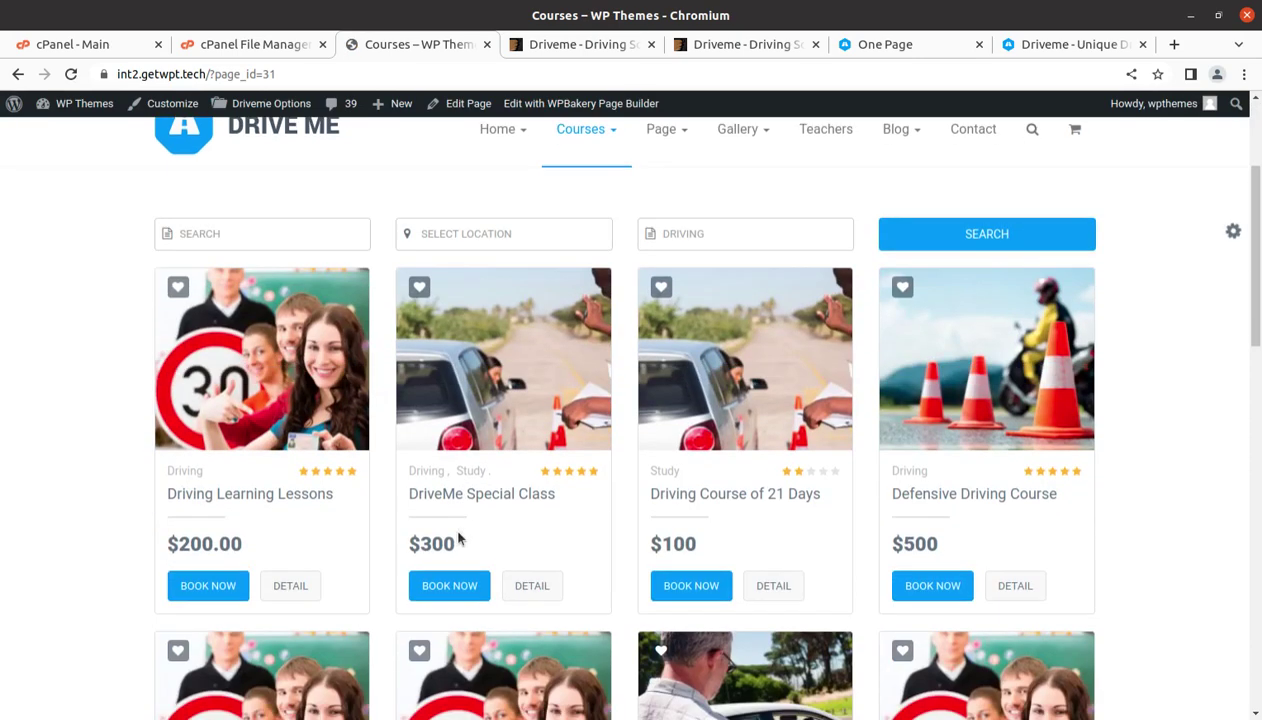
left_click(432, 588)
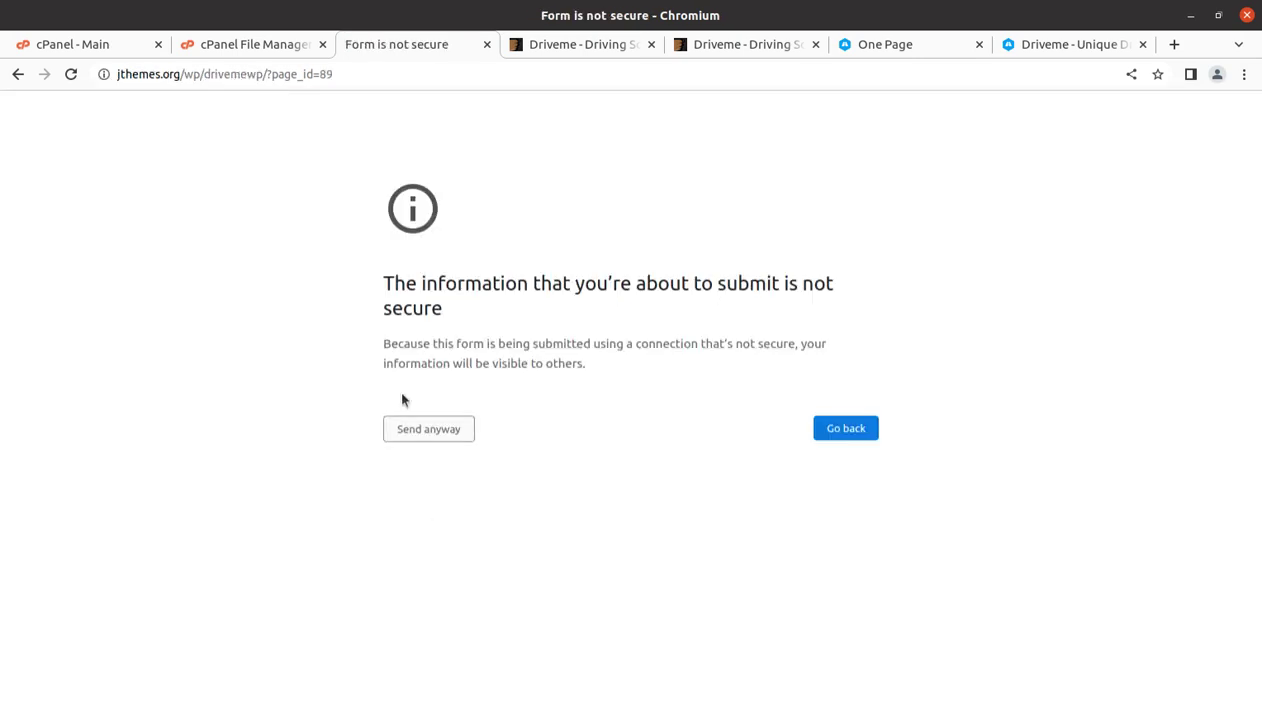
left_click(16, 77)
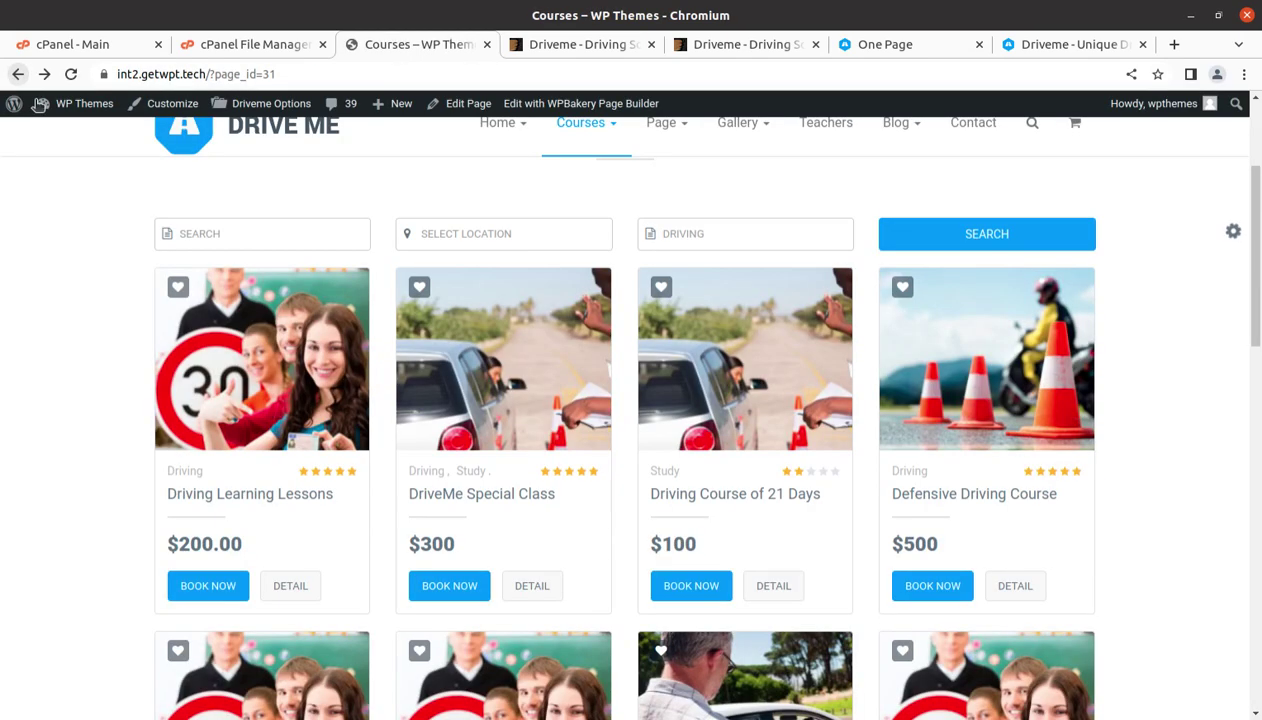
- Open the DriveMe Special Class details, try to book the course there, and return to its details page
left_click(453, 497)
scroll(453, 497, "down", 5)
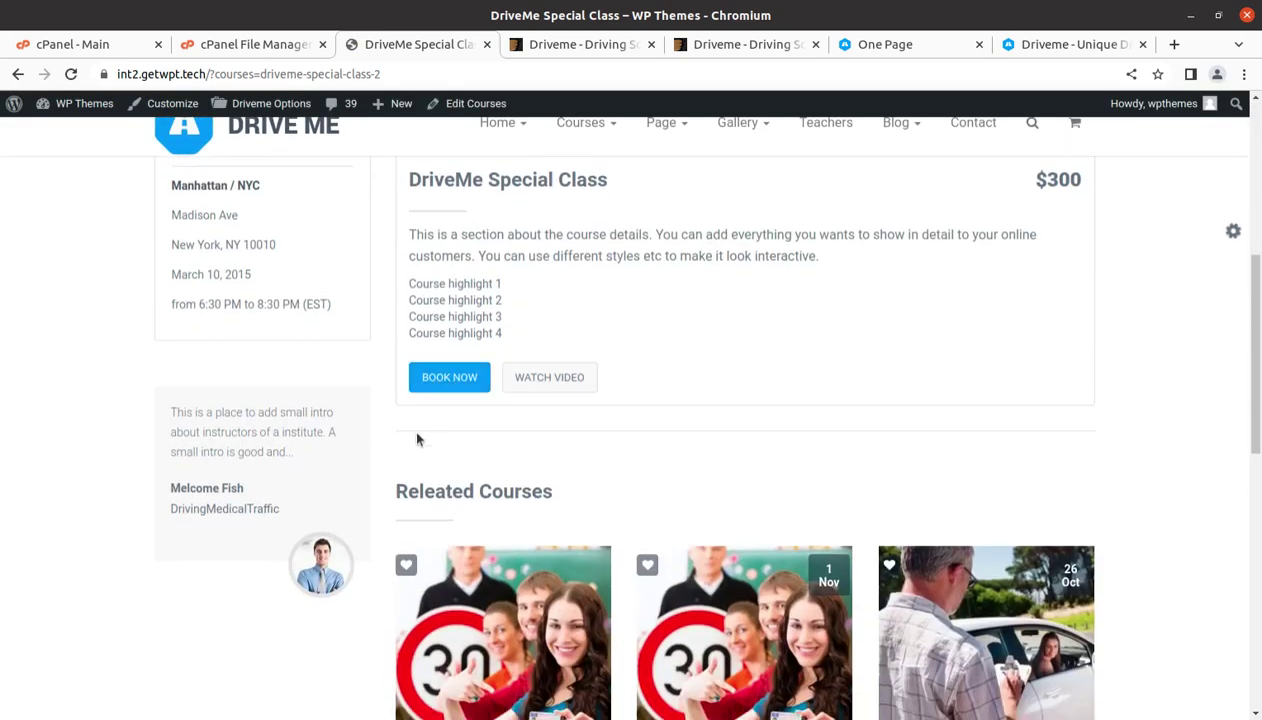
left_click(437, 388)
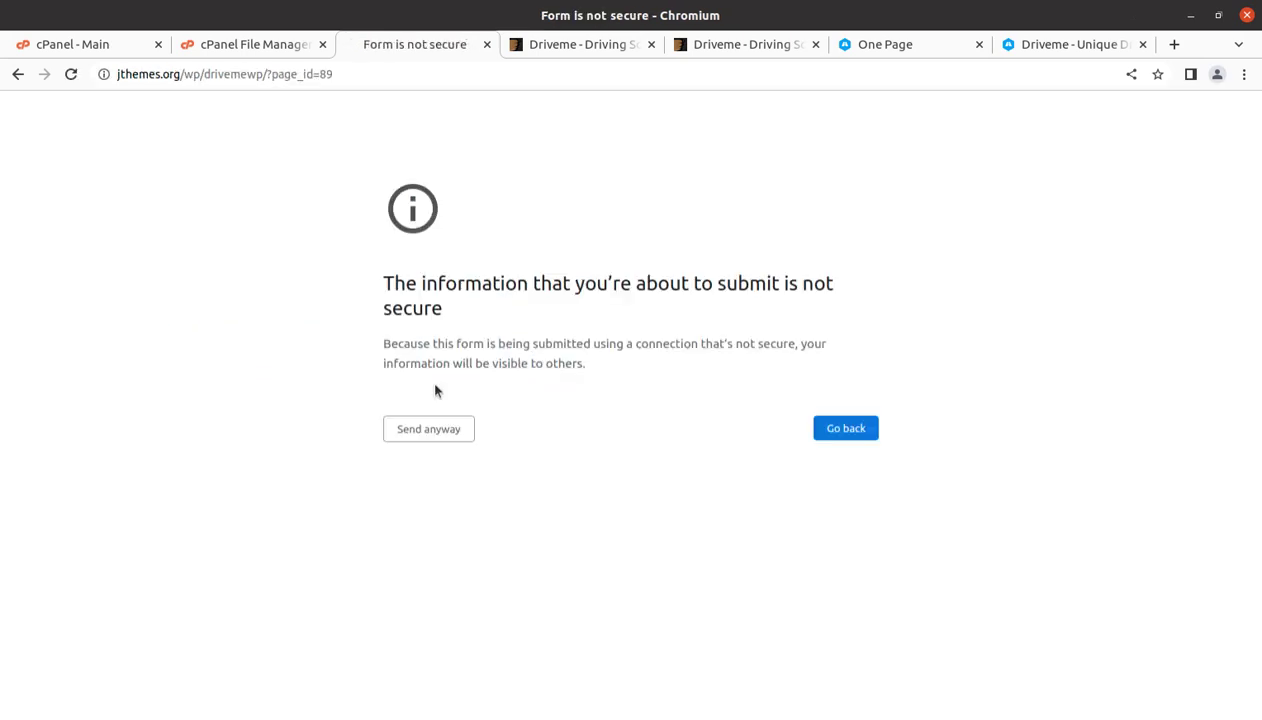
left_click(17, 74)
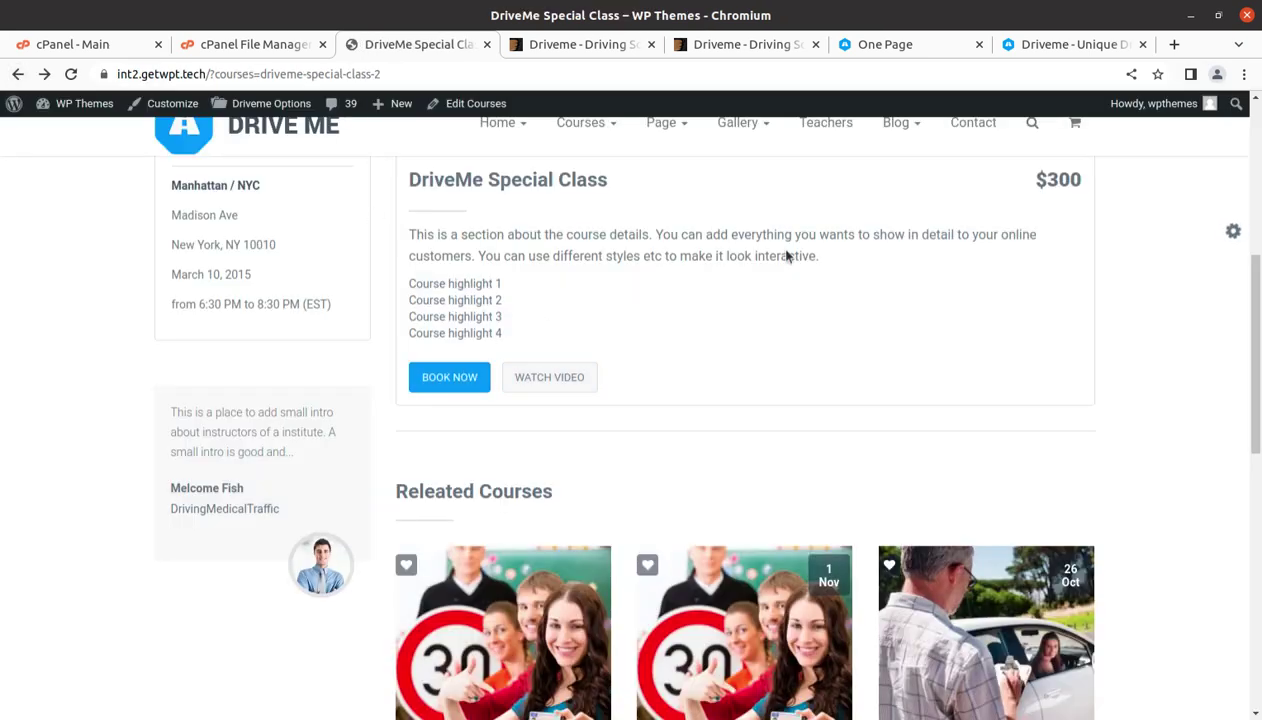
scroll(757, 450, "up", 10)
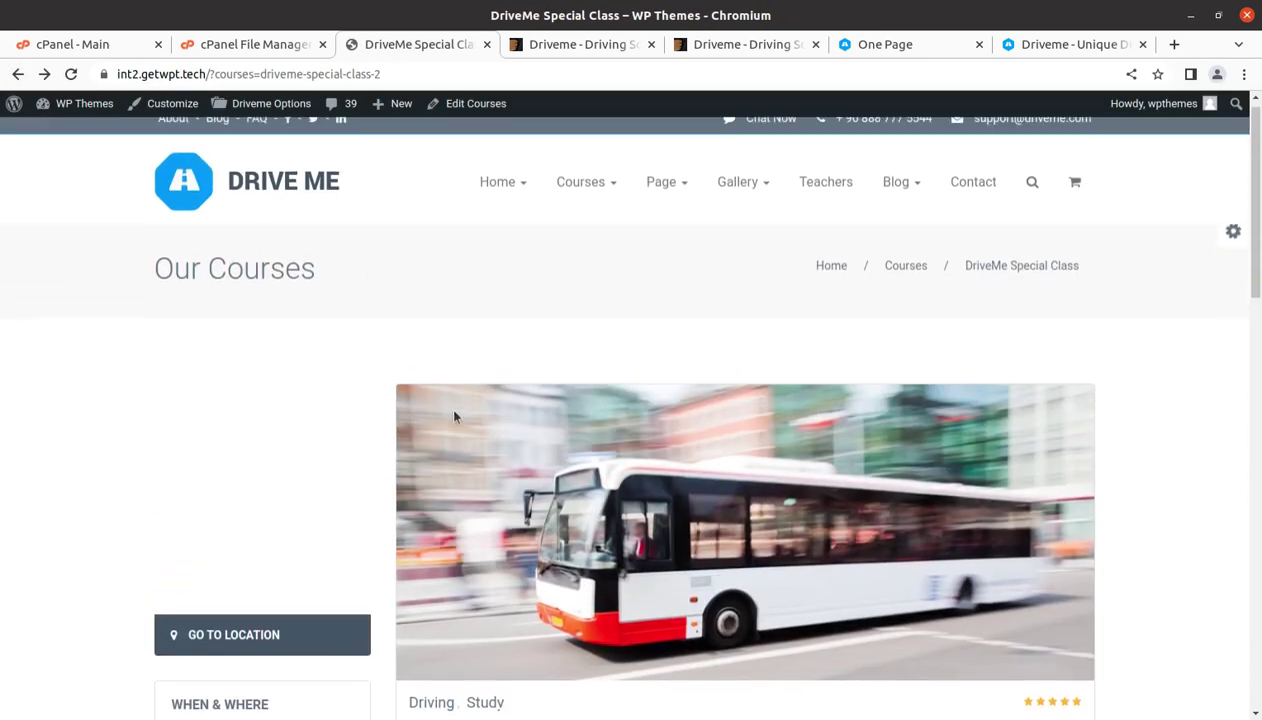
- Return to the imported site's home page and look through its testimonial and features sections
left_click(262, 196)
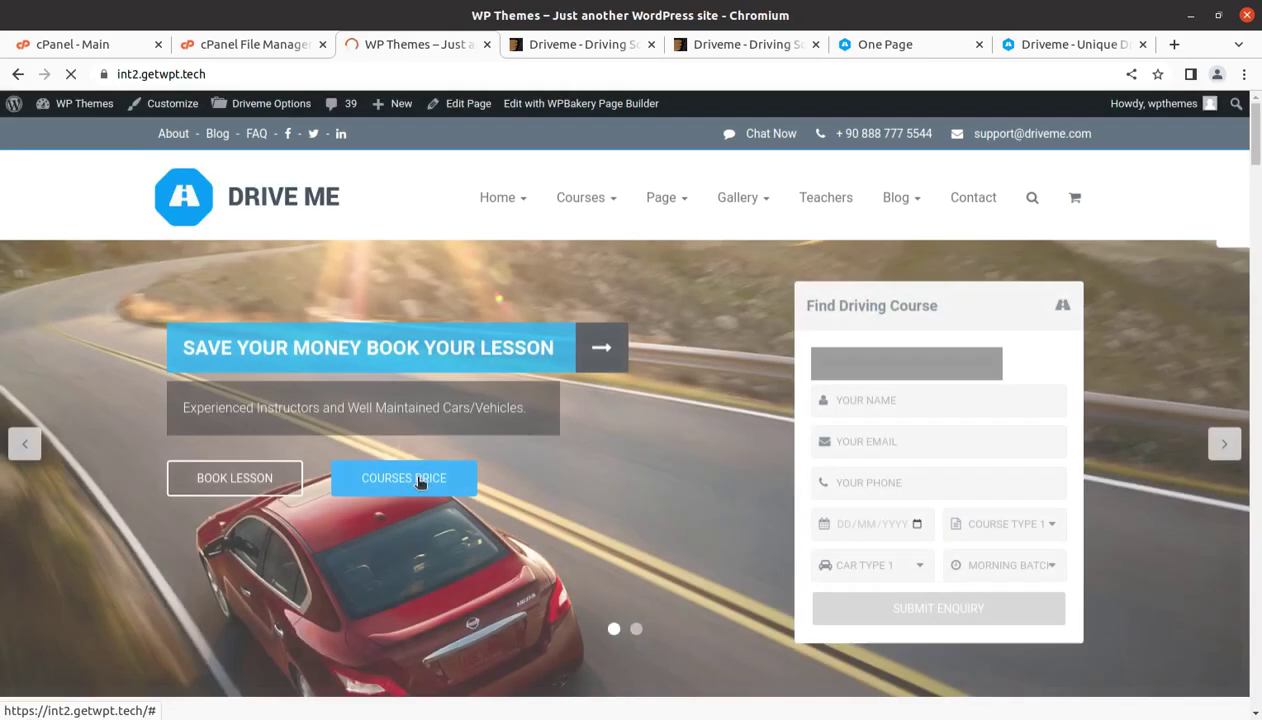
scroll(419, 482, "down", 5)
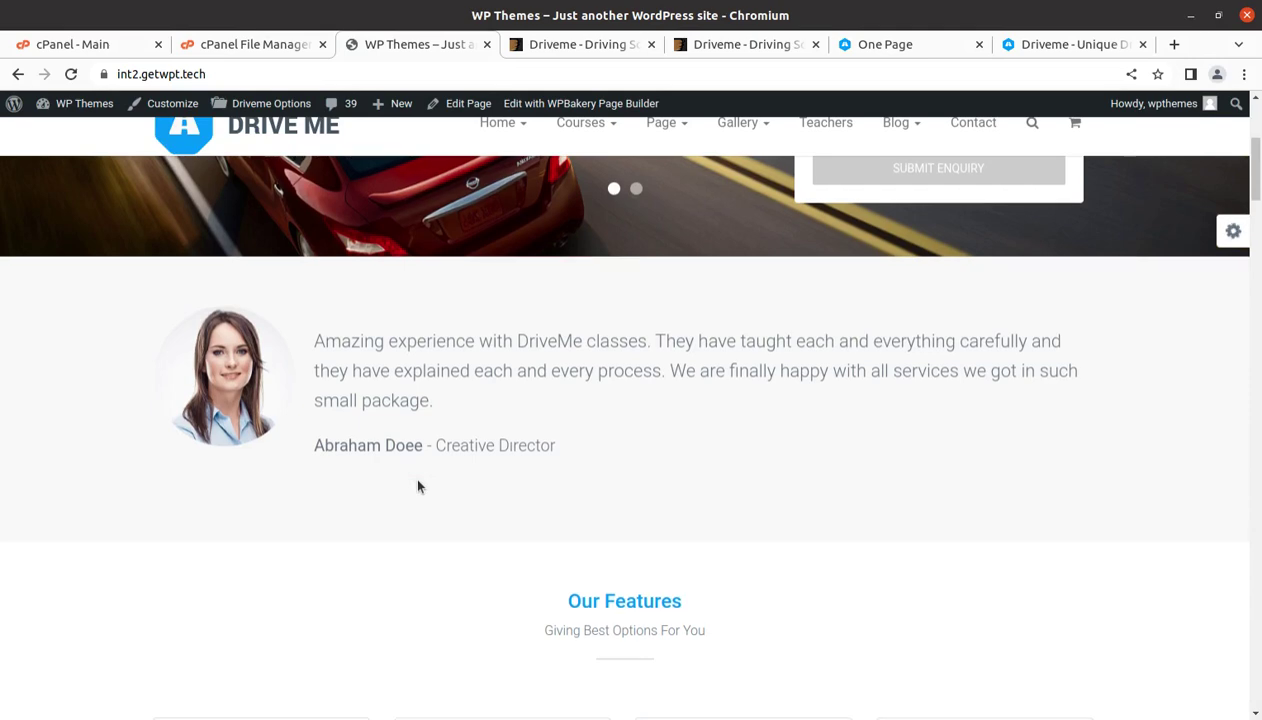
scroll(418, 485, "down", 3)
scroll(418, 485, "down", 2)
scroll(418, 484, "up", 10)
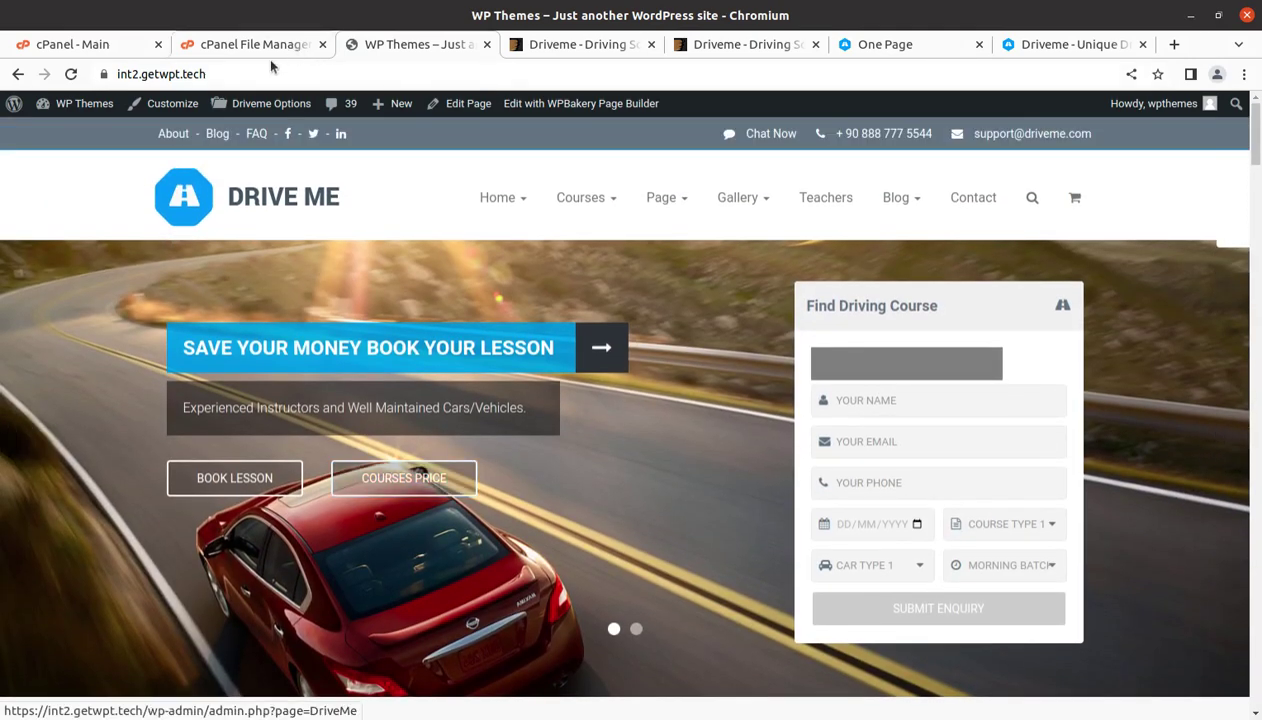
- Open the WordPress admin dashboard and dismiss the Redux templates notice and the Welcome to WordPress panel
mouse_move(50, 106)
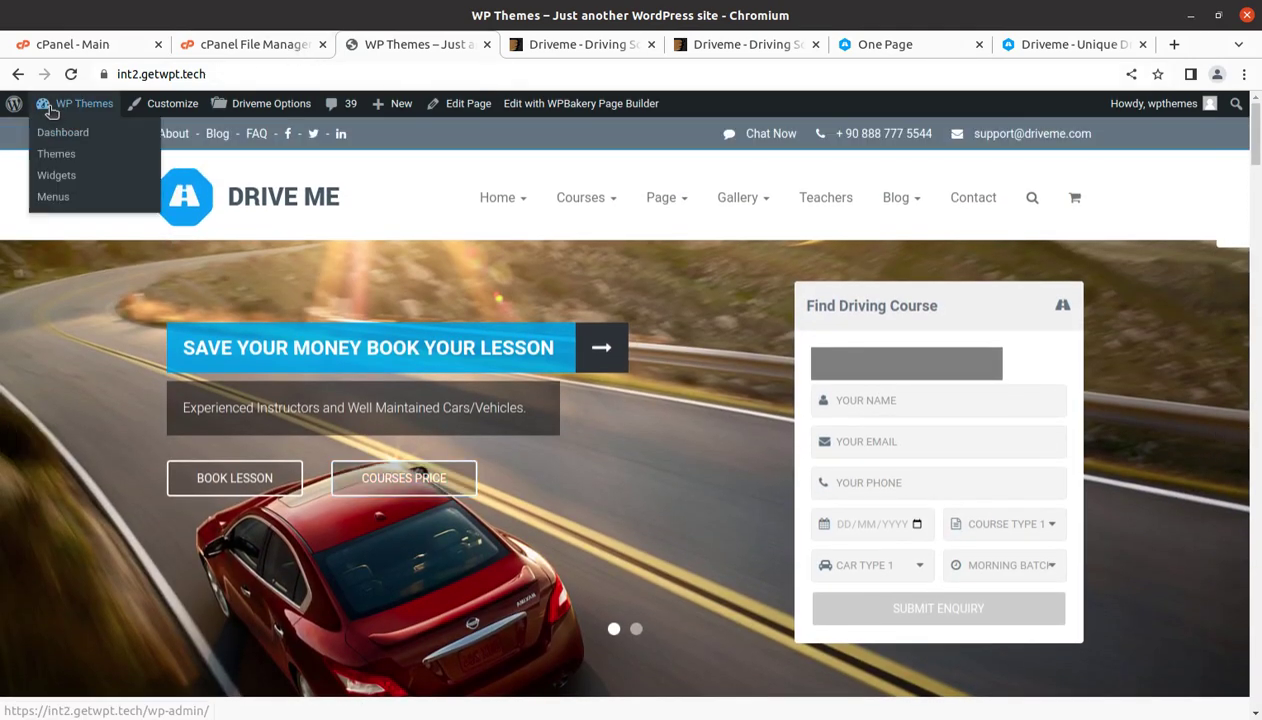
left_click(59, 132)
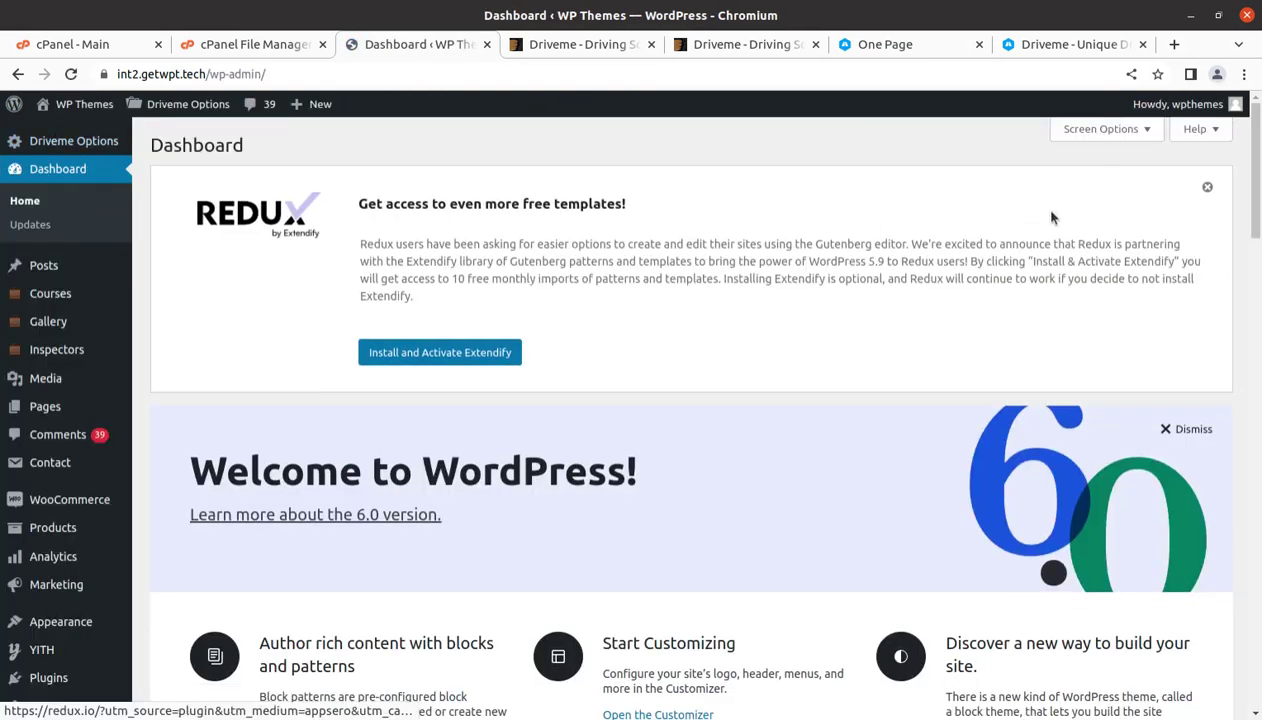
left_click(1207, 187)
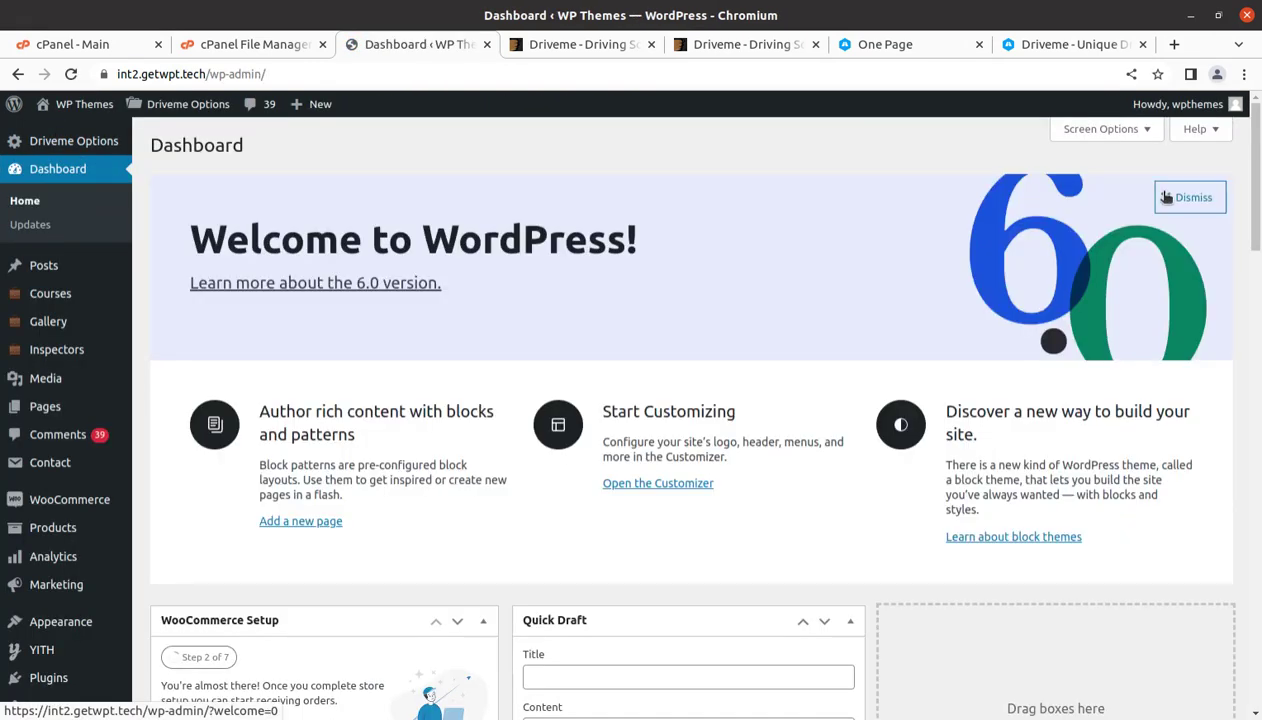
left_click(1165, 197)
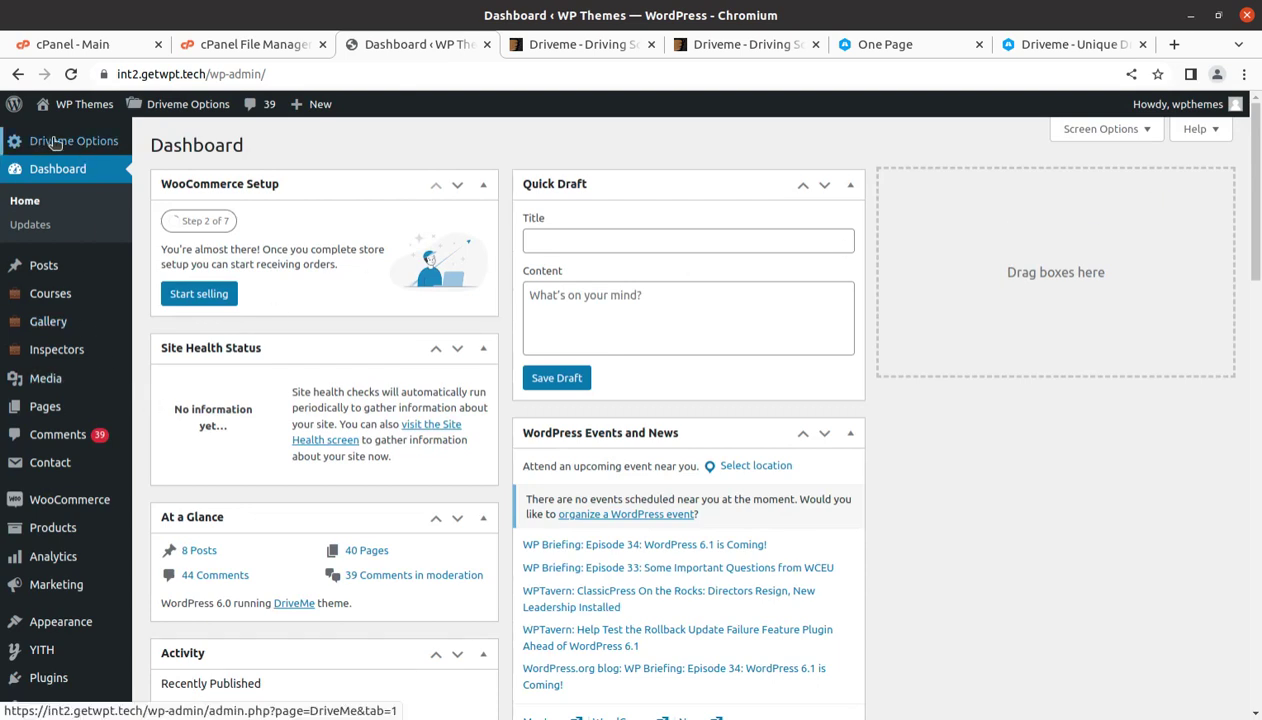
- Look through the Courses list in the admin area and open the Defensive Driving Course for editing
mouse_move(55, 148)
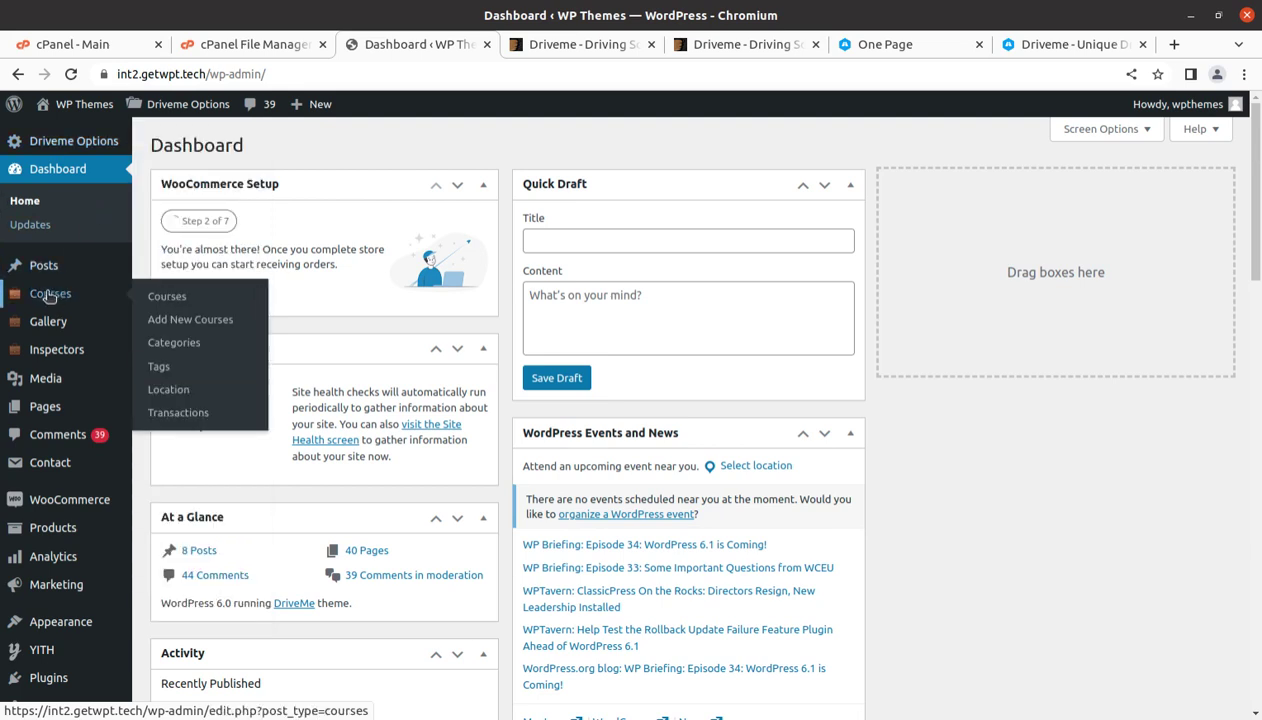
mouse_move(40, 300)
left_click(167, 297)
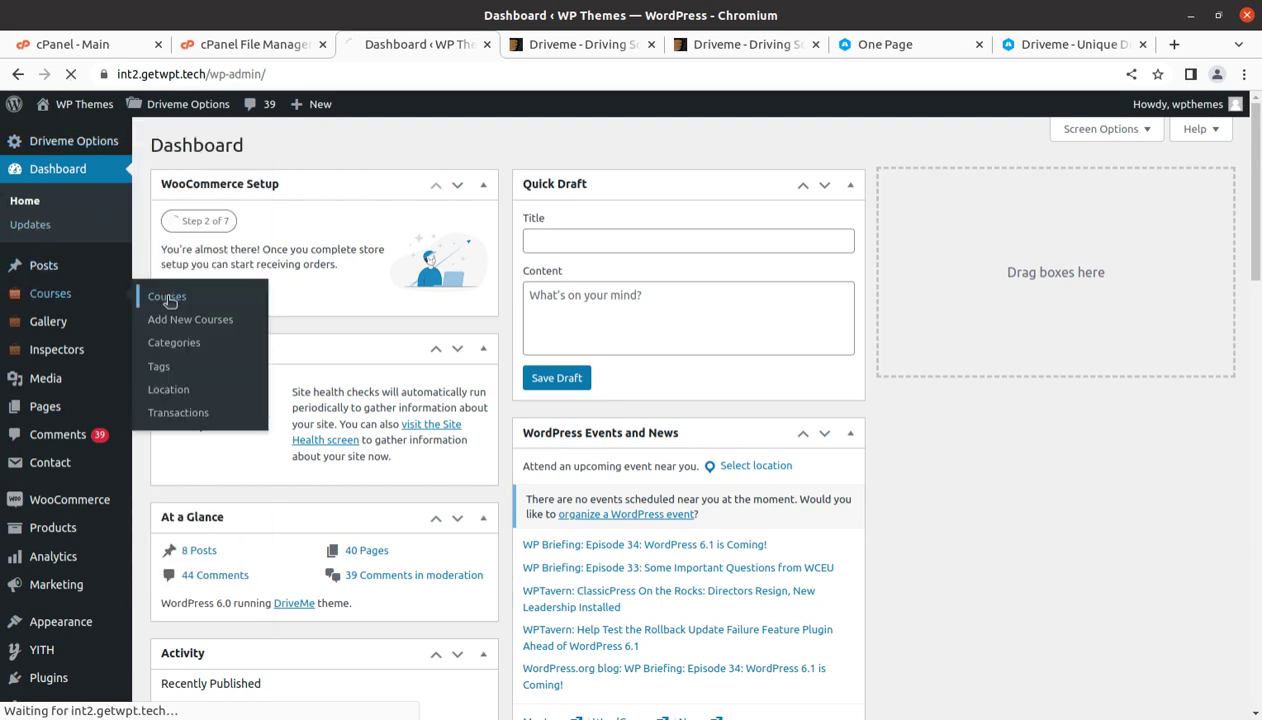
scroll(250, 340, "down", 3)
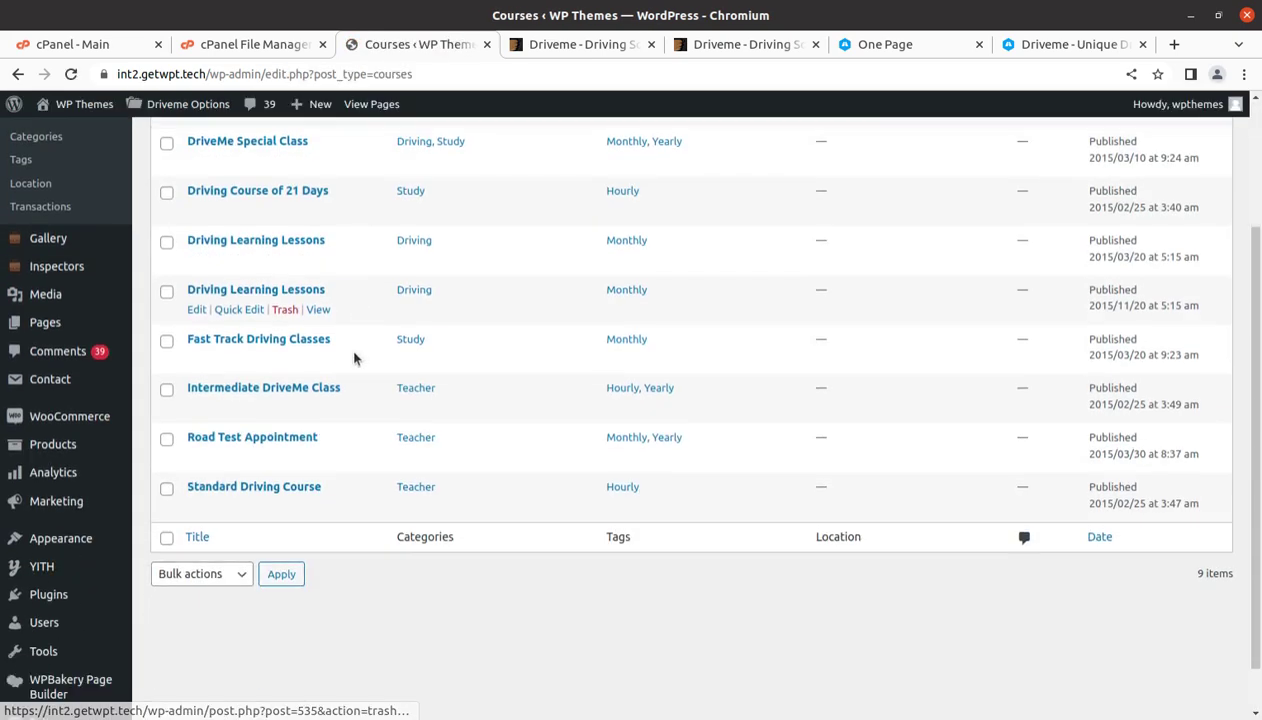
scroll(300, 330, "up", 3)
left_click(198, 289)
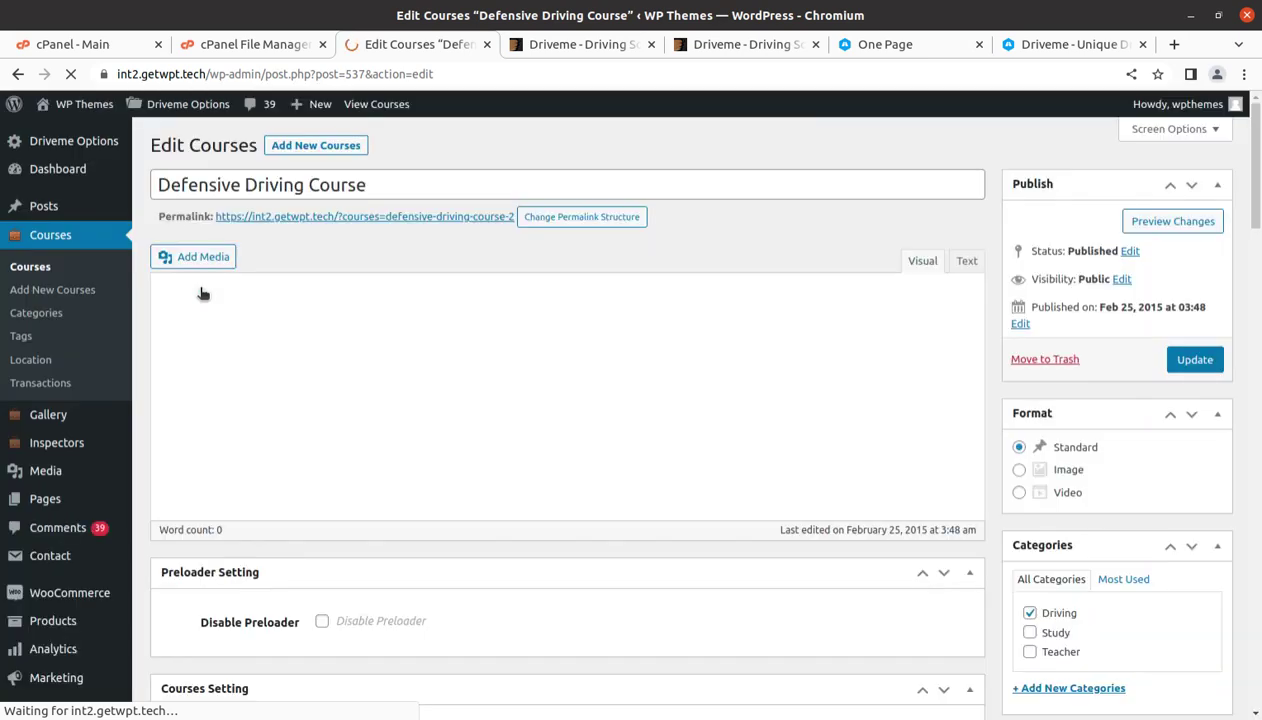
- Examine the Defensive Driving Course's settings, including price, address, map location, course date, description and title prices
scroll(422, 390, "down", 5)
scroll(422, 395, "down", 5)
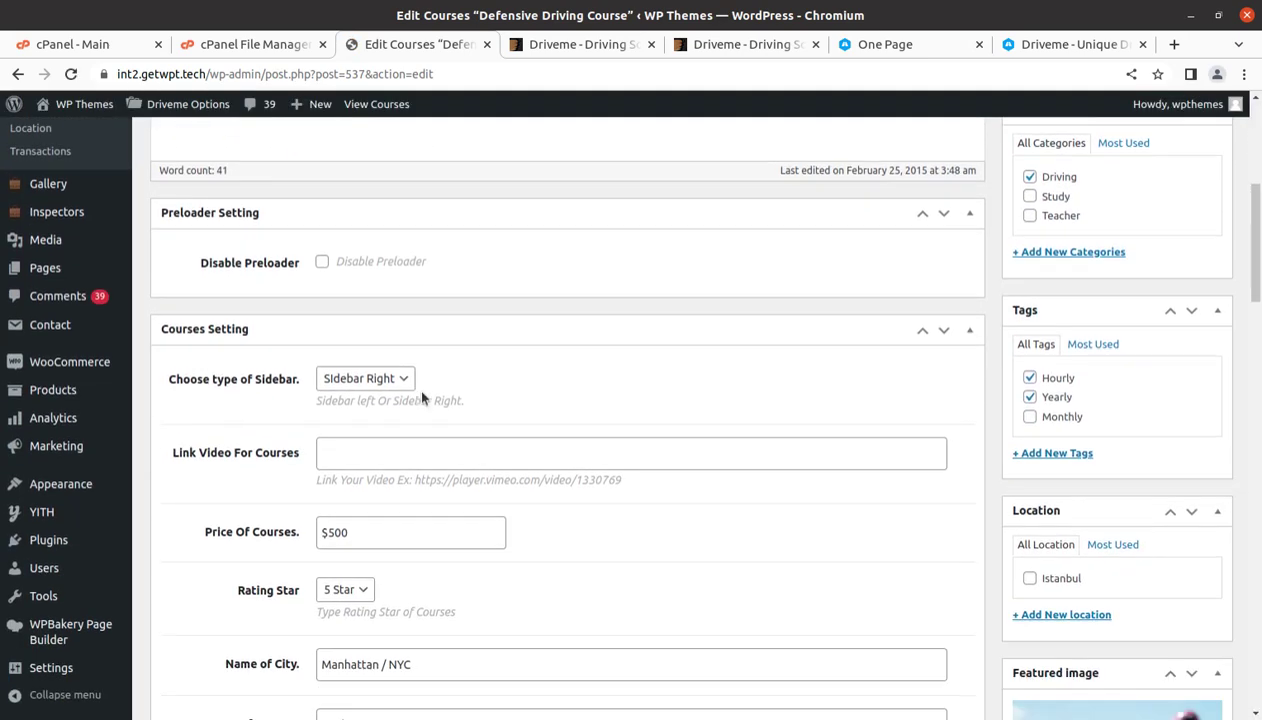
scroll(378, 388, "down", 5)
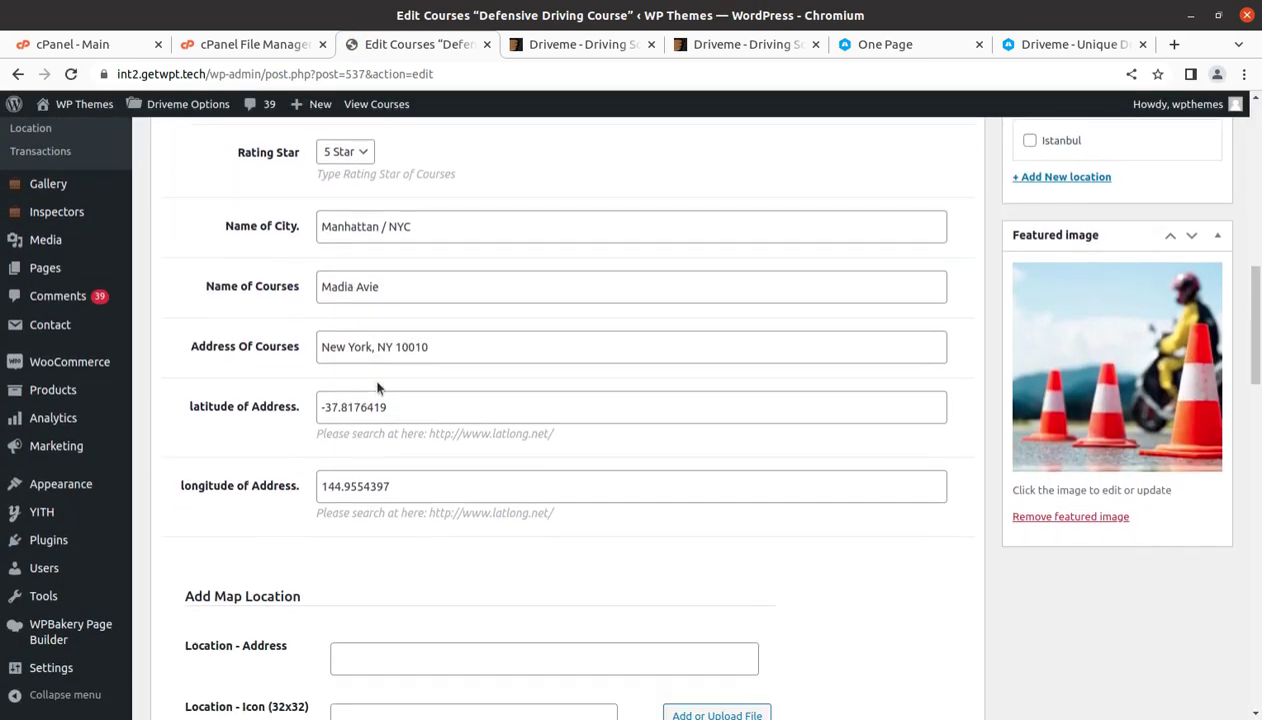
scroll(377, 382, "down", 8)
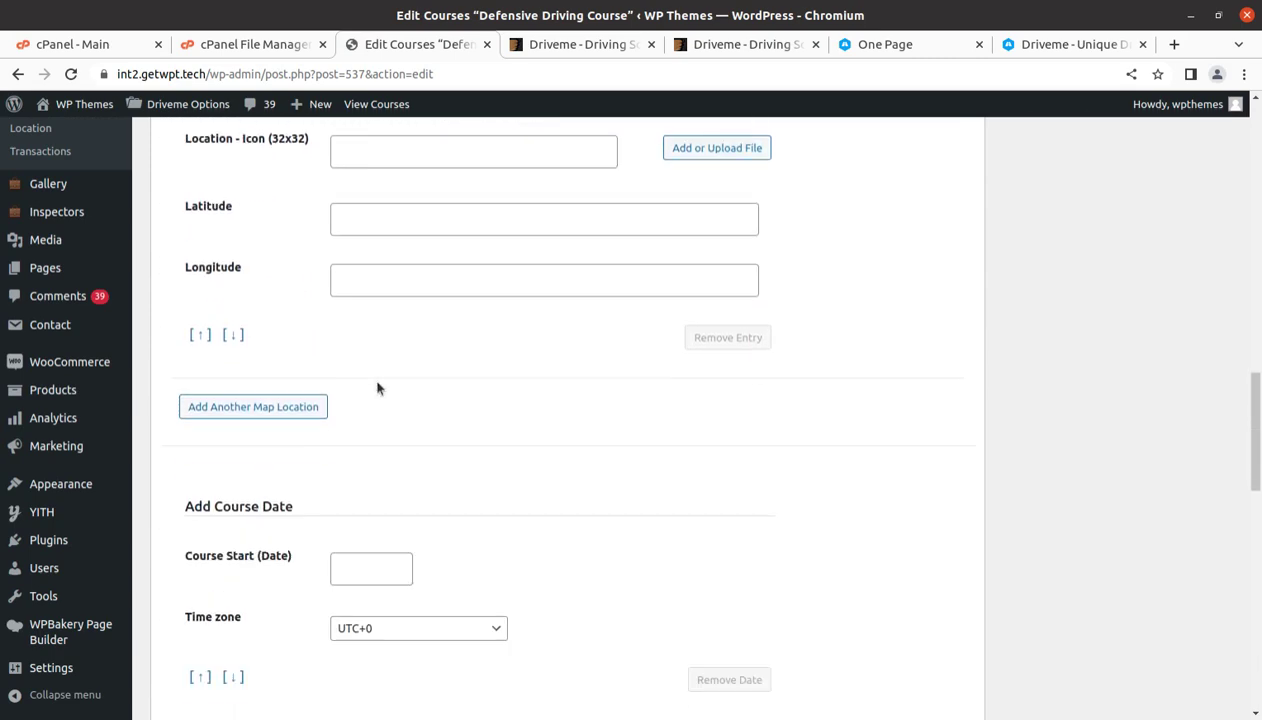
scroll(377, 388, "down", 5)
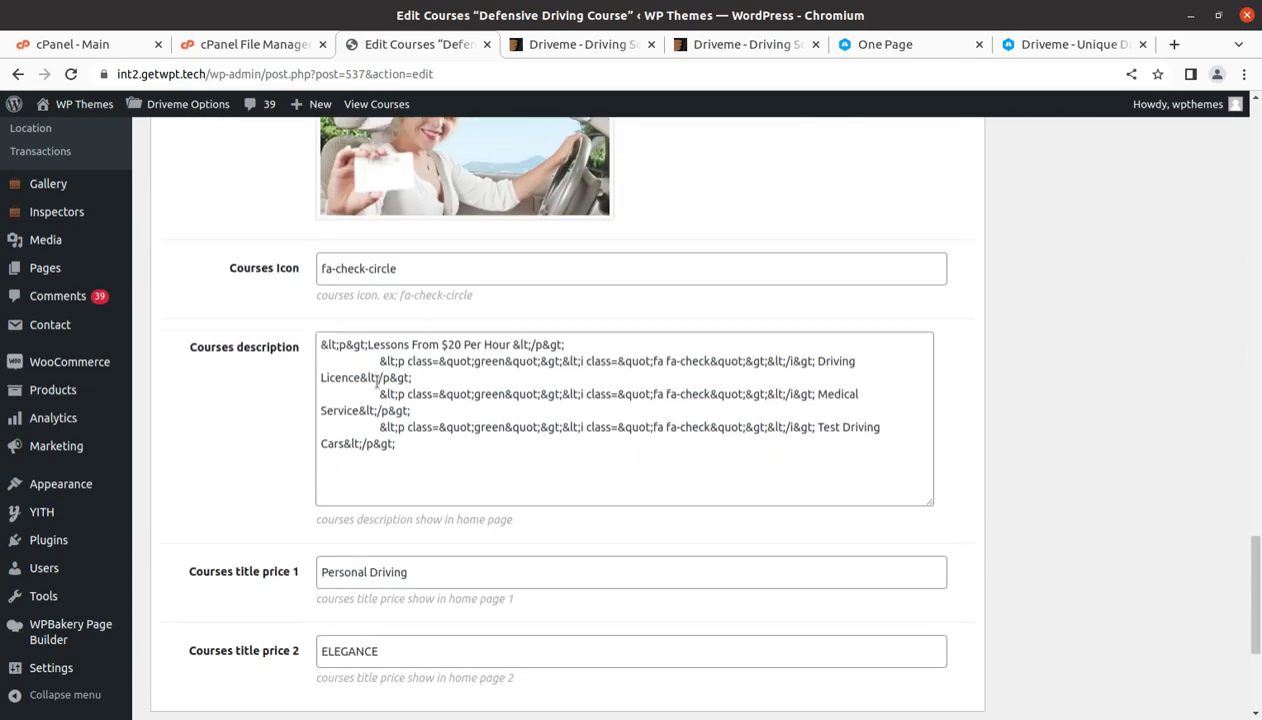
scroll(378, 388, "up", 13)
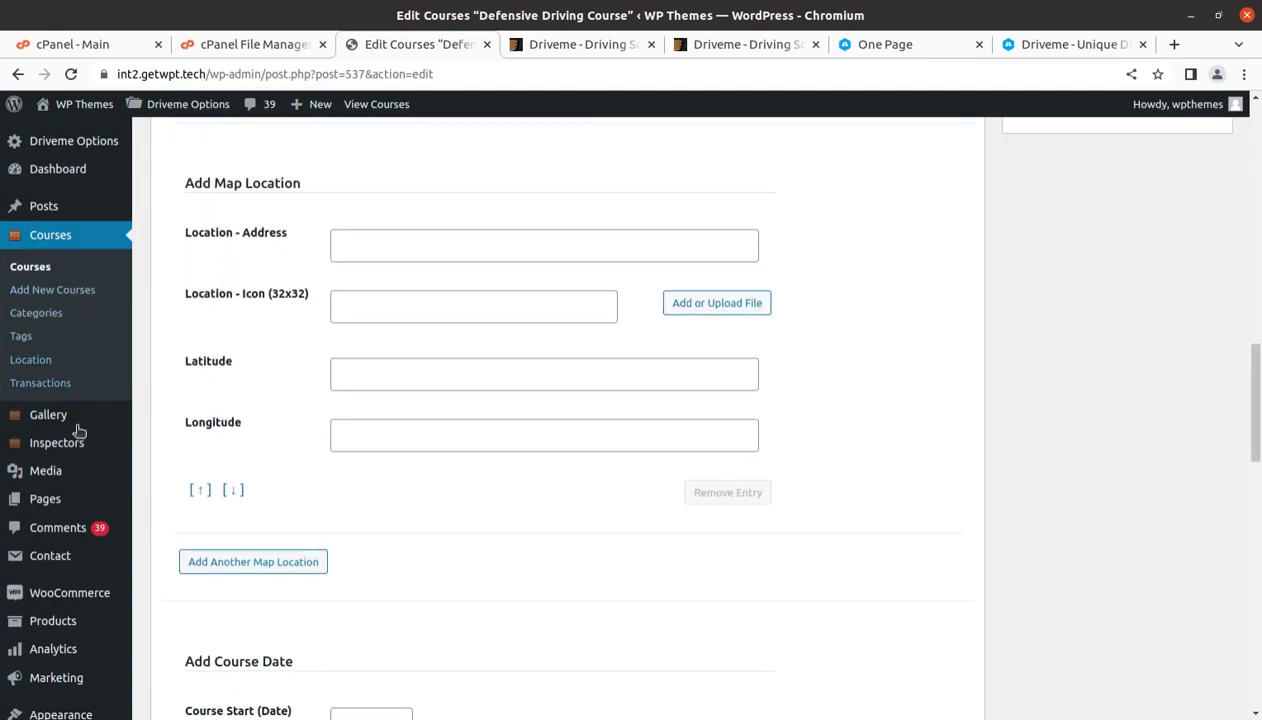
- Open the Gallery list, view the Driving Lesson 1 item on the site, and return to the list
left_click(172, 420)
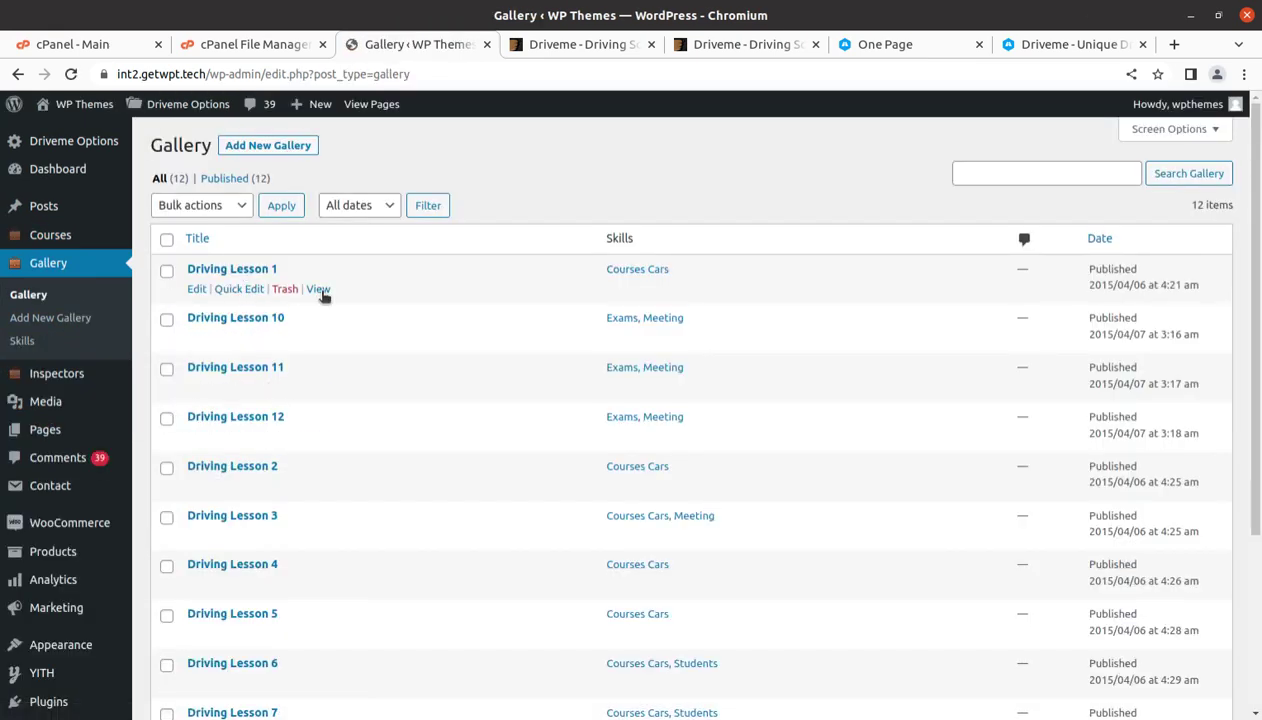
left_click(320, 291)
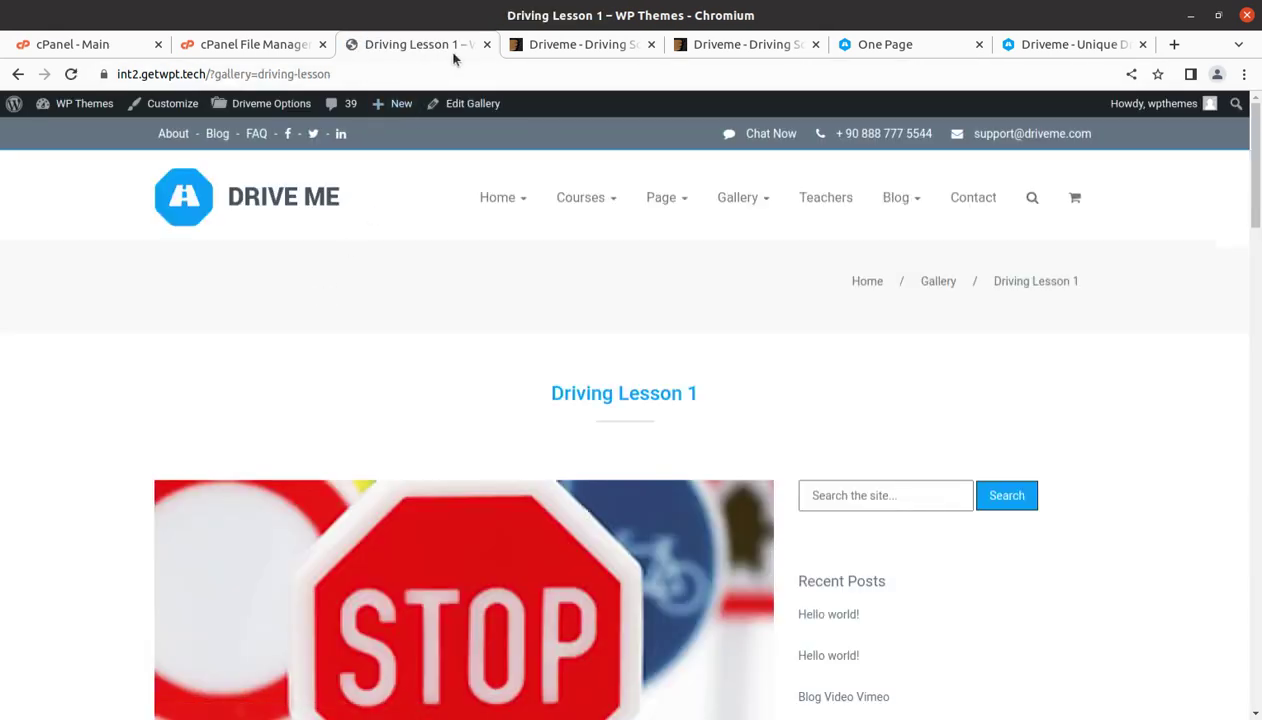
left_click(17, 75)
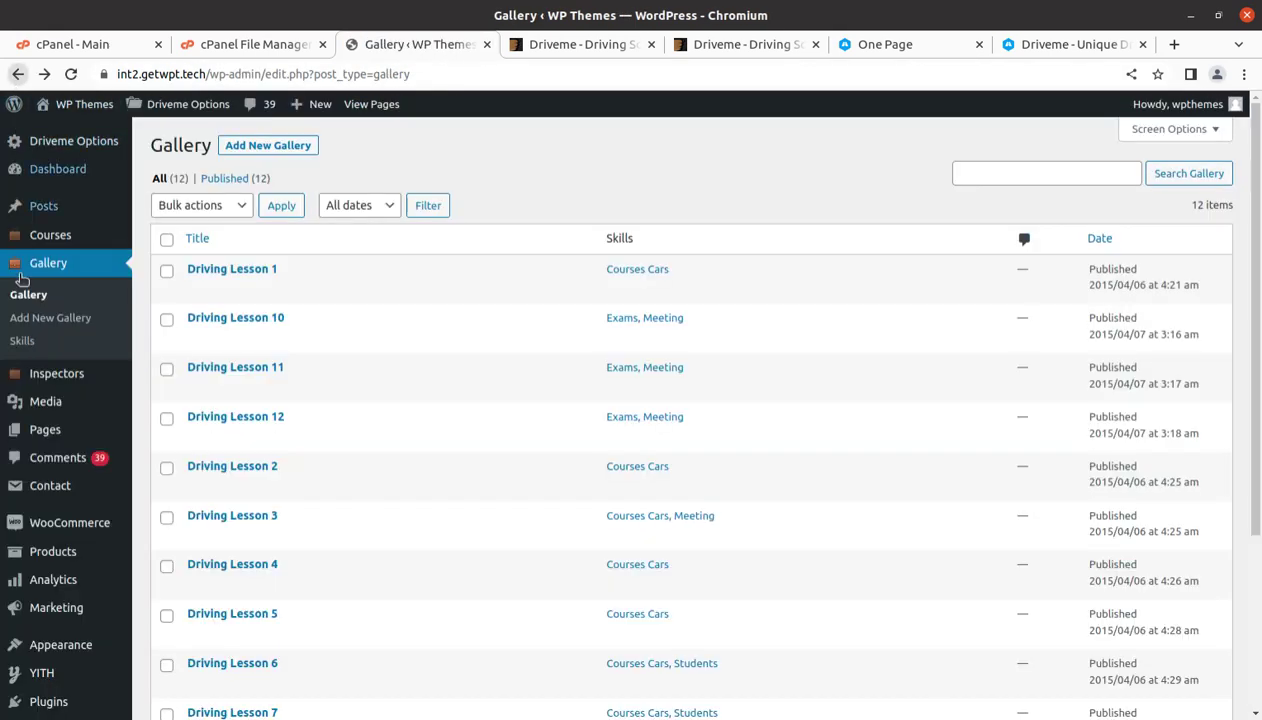
- Open the Inspectors list in a new browser tab, view the first inspector's page, and close that tab
mouse_move(43, 380)
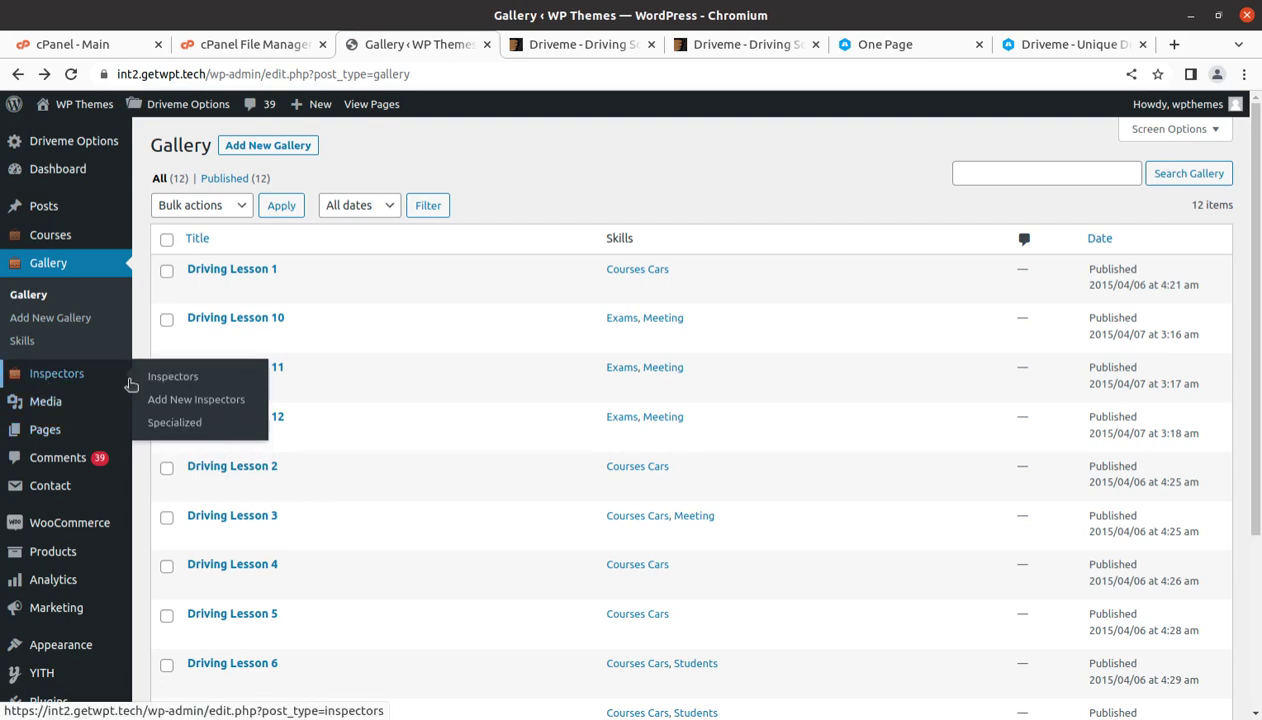
middle_click(163, 377)
left_click(478, 44)
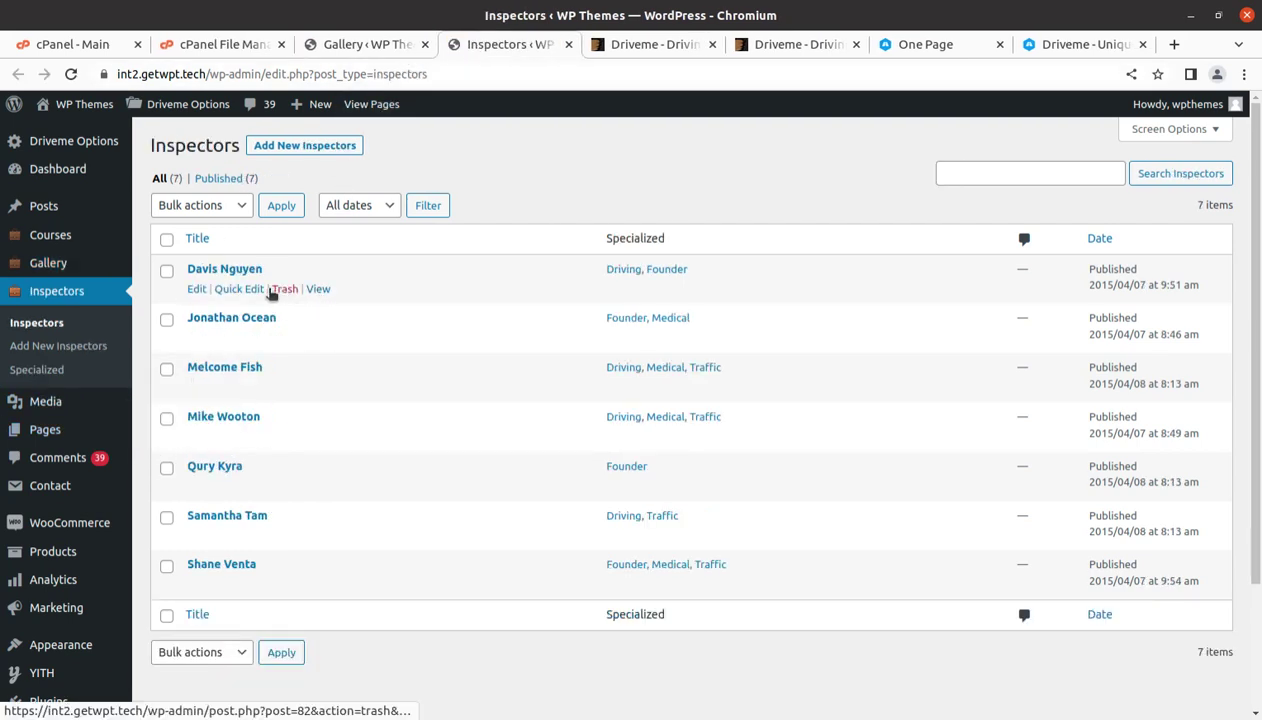
left_click(317, 289)
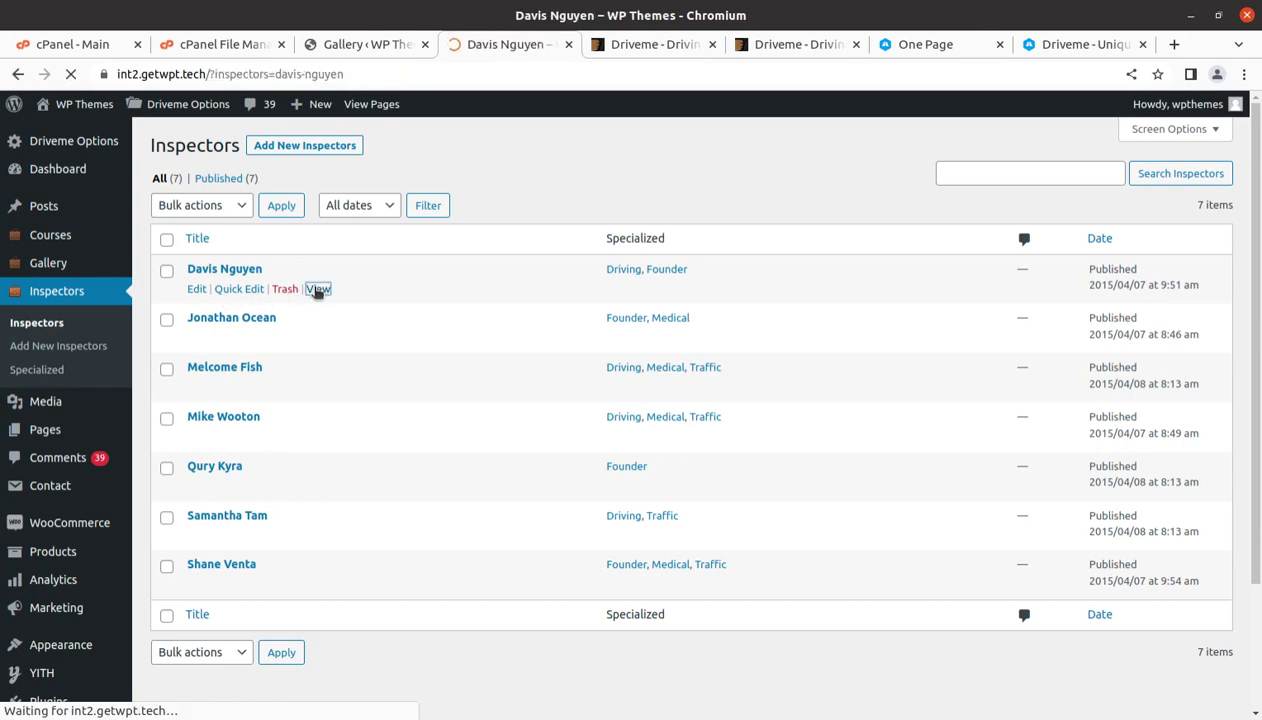
scroll(403, 321, "down", 5)
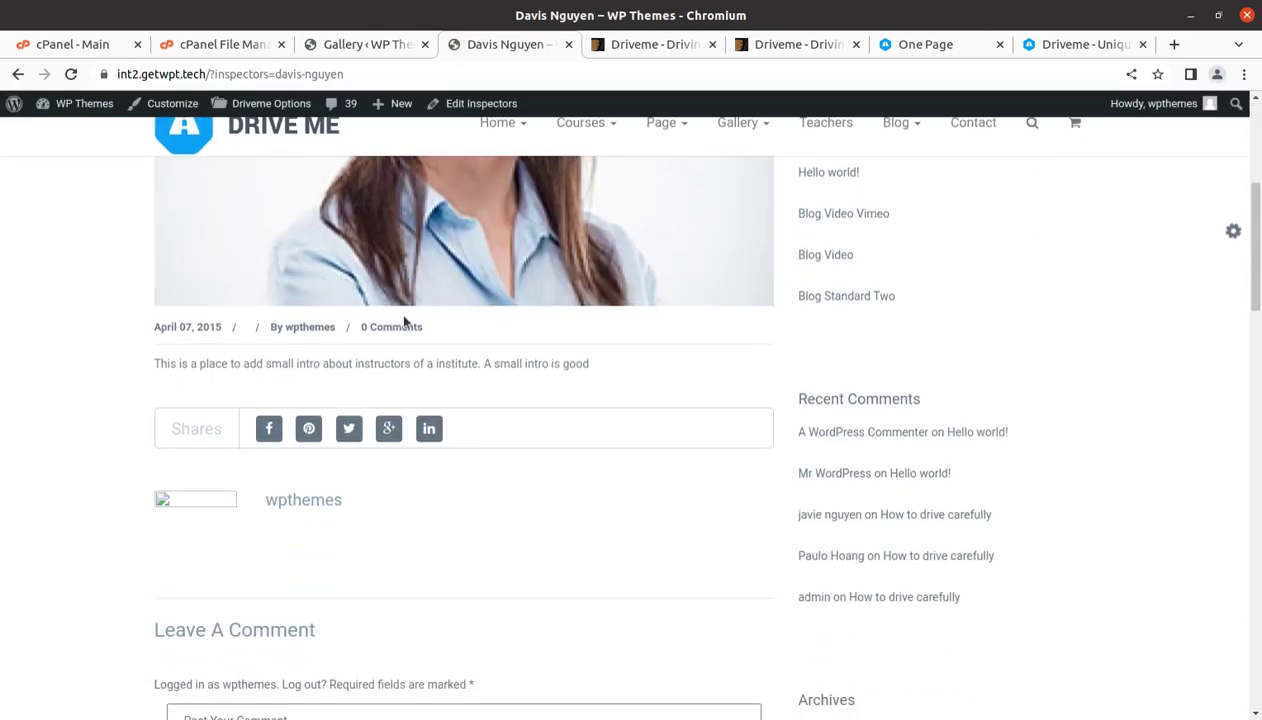
scroll(403, 322, "down", 2)
left_click(568, 44)
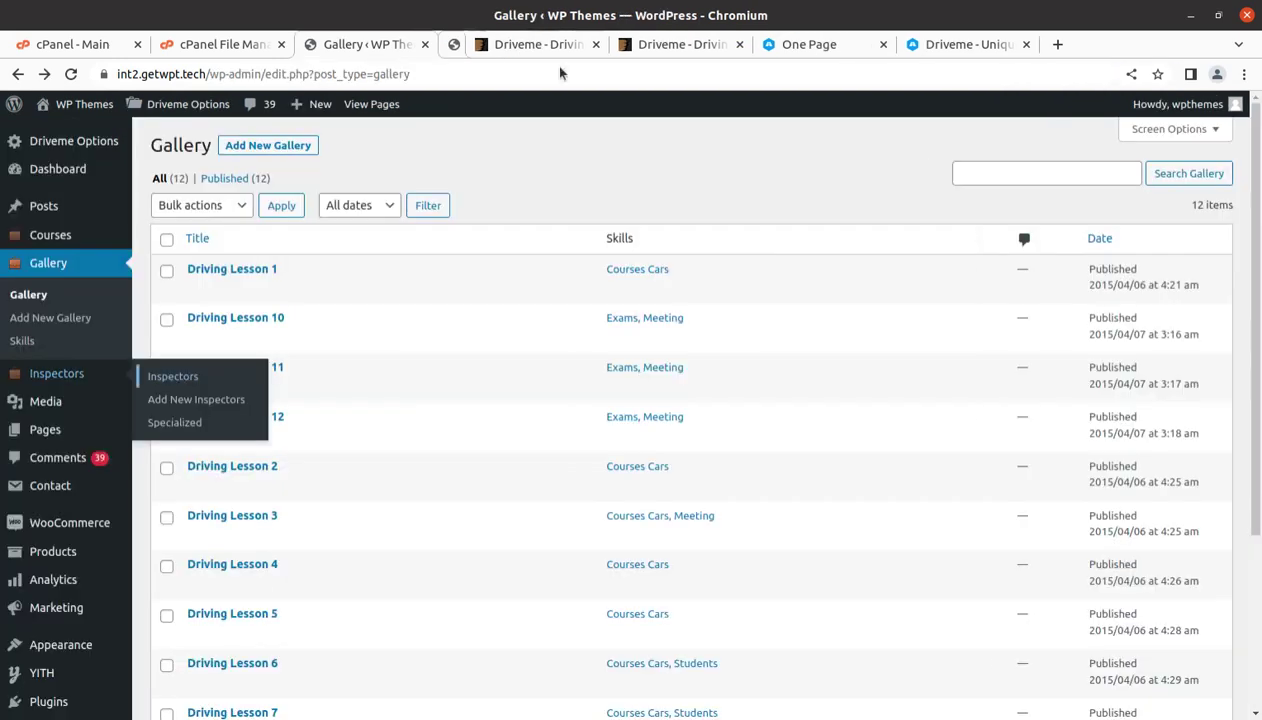
scroll(80, 320, "down", 1)
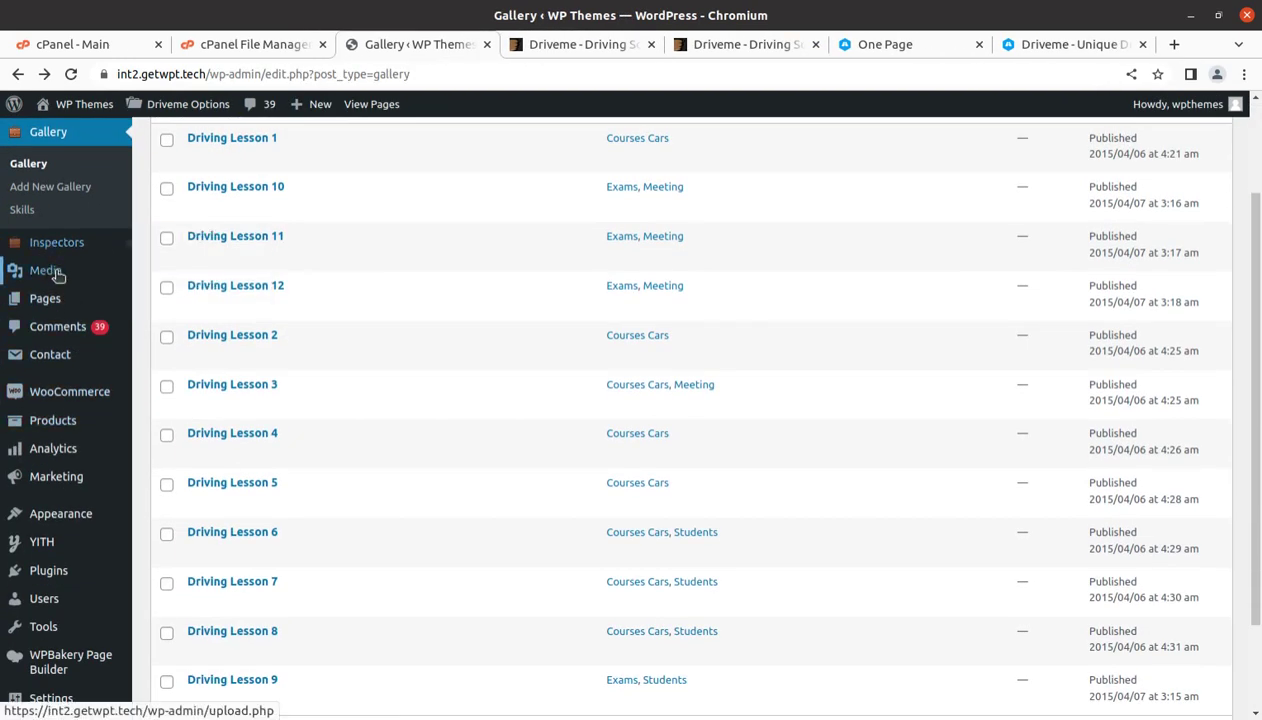
scroll(62, 480, "down", 1)
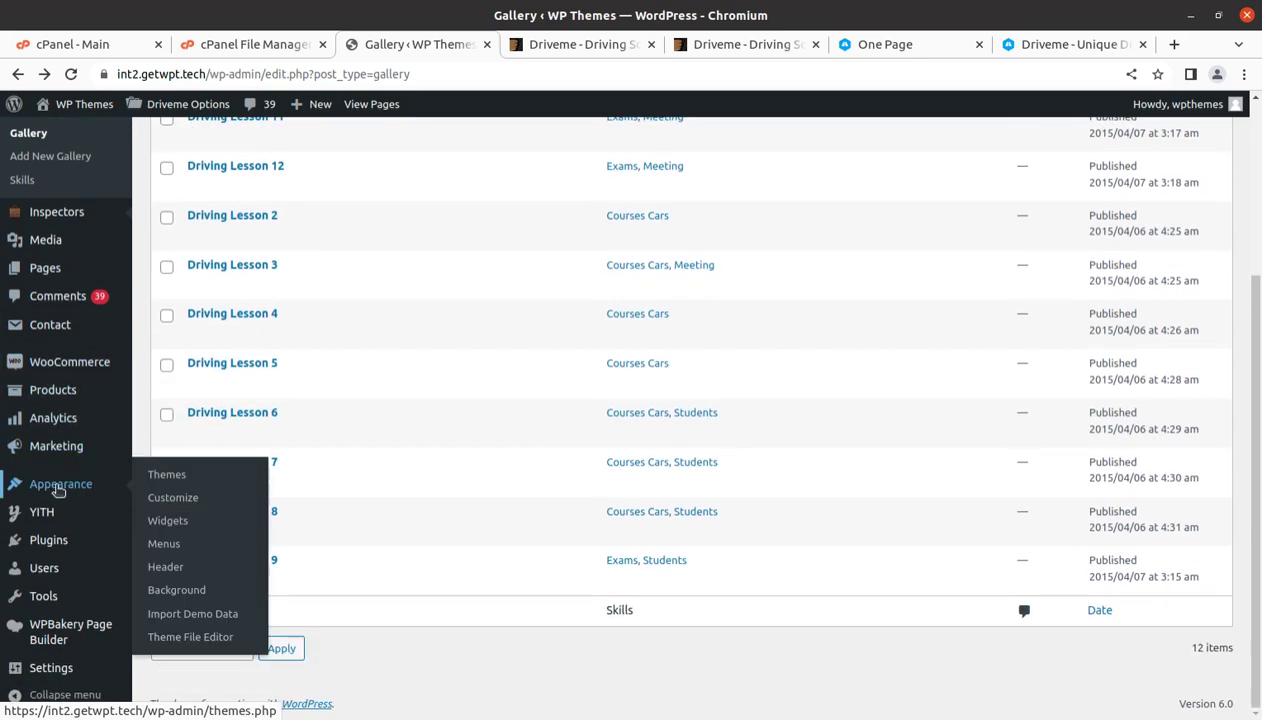
mouse_move(69, 470)
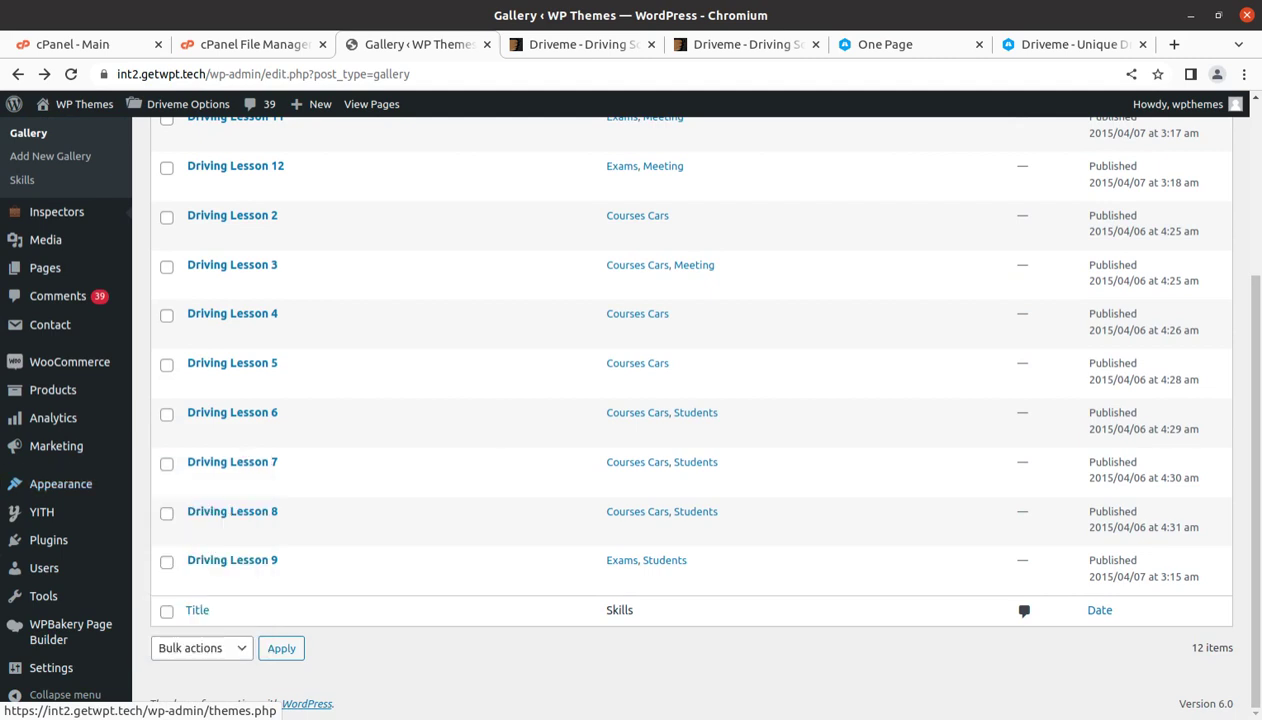
- Open the Driveme Options and review the General Settings, from the RTL setting through to the preloader
scroll(90, 355, "up", 5)
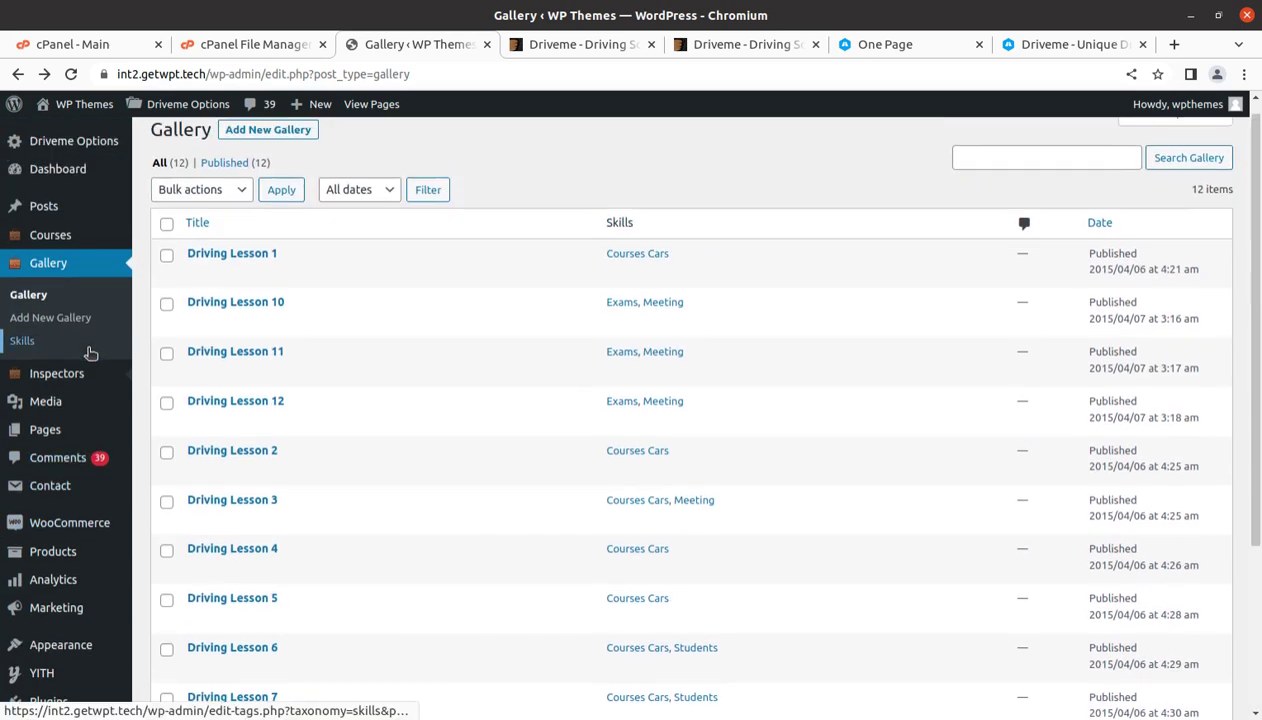
mouse_move(88, 152)
left_click(172, 146)
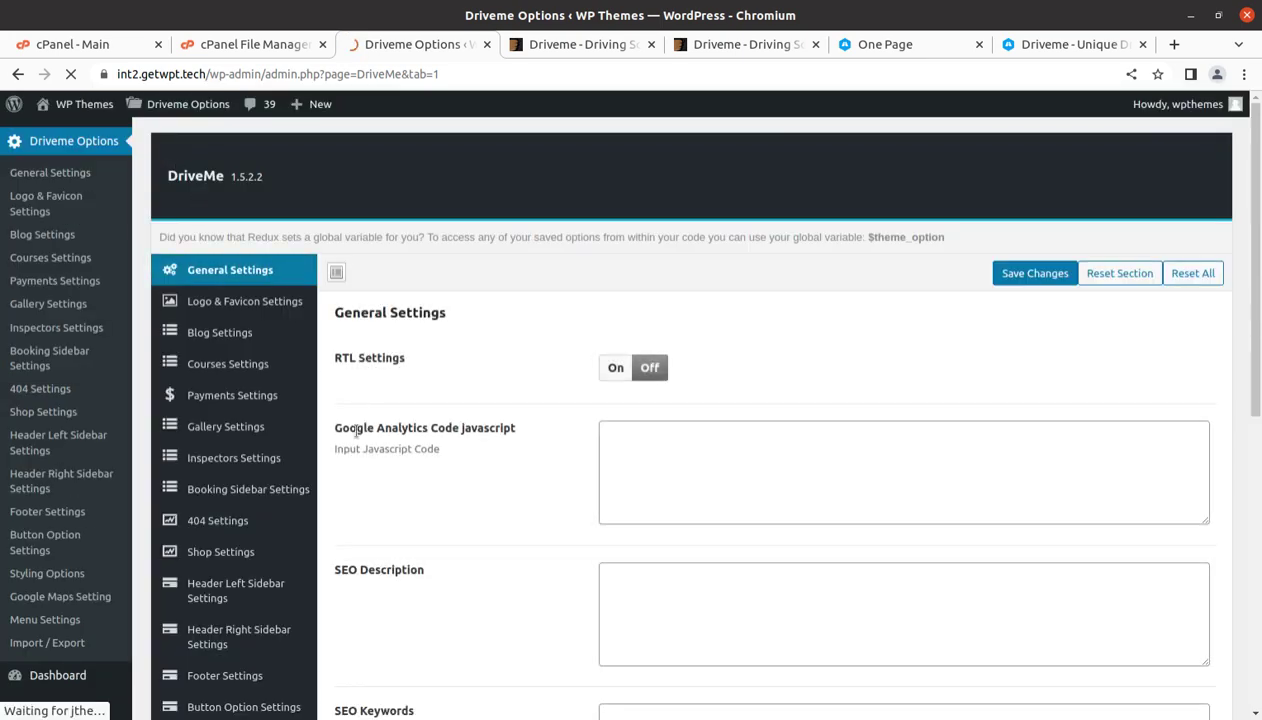
scroll(586, 378, "down", 2)
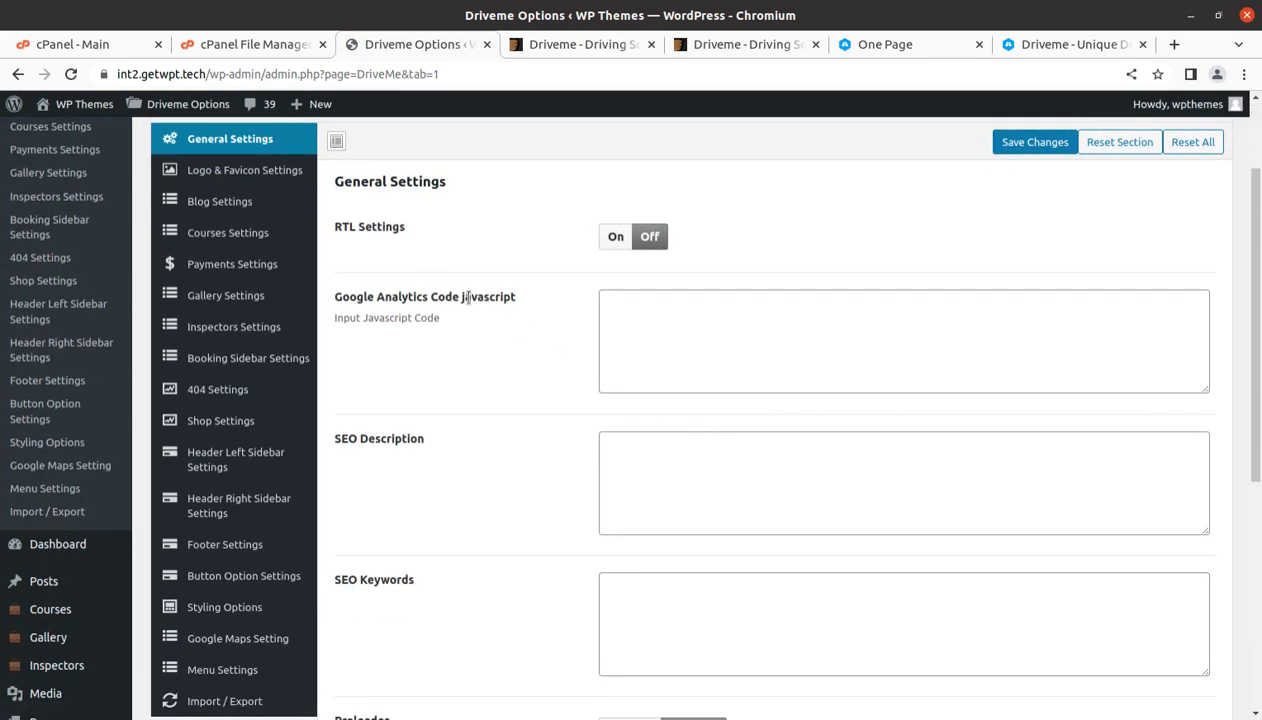
scroll(600, 380, "down", 4)
scroll(586, 338, "up", 4)
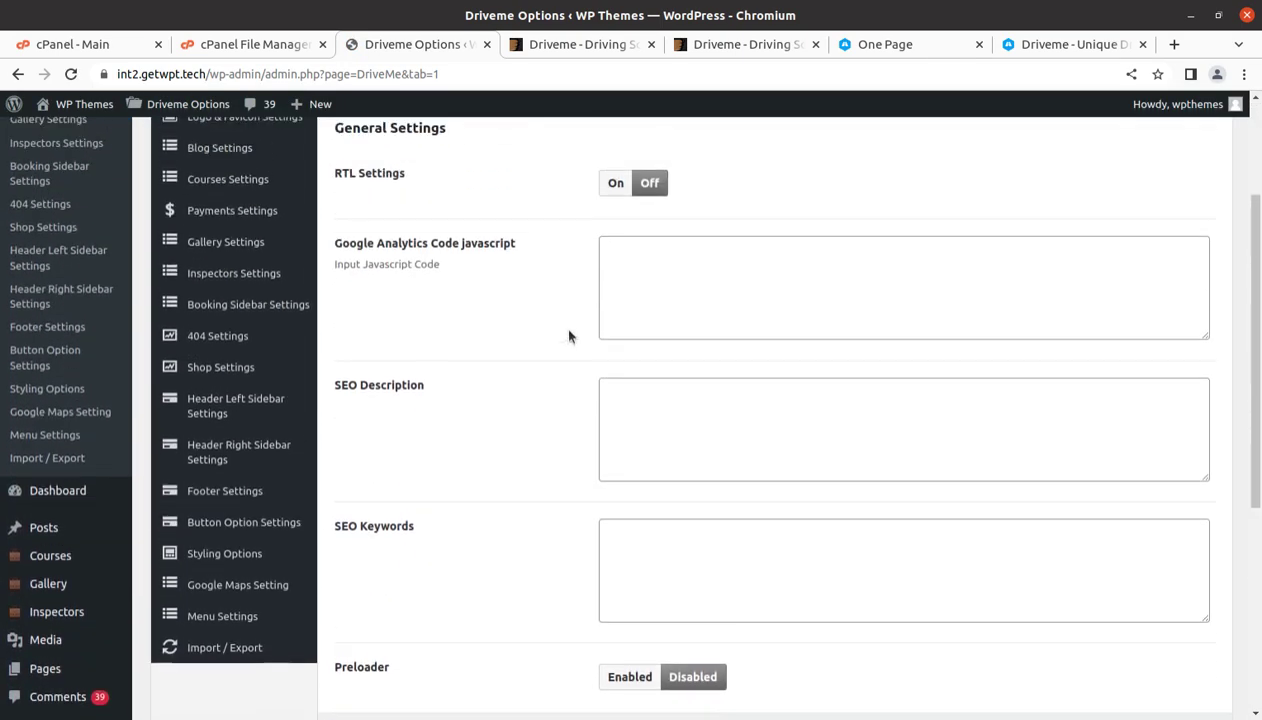
- Review the theme's Logo & Favicon Settings, Blog Settings and Courses Settings
left_click(226, 172)
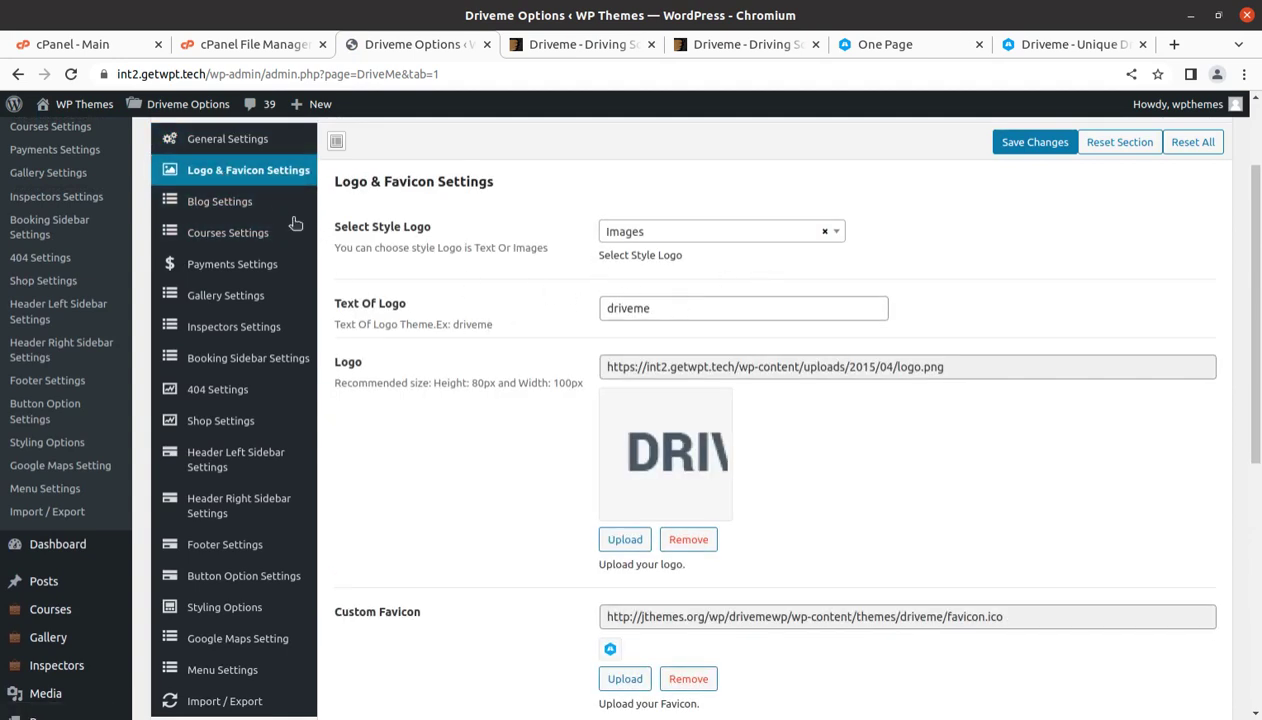
left_click(248, 204)
left_click(233, 246)
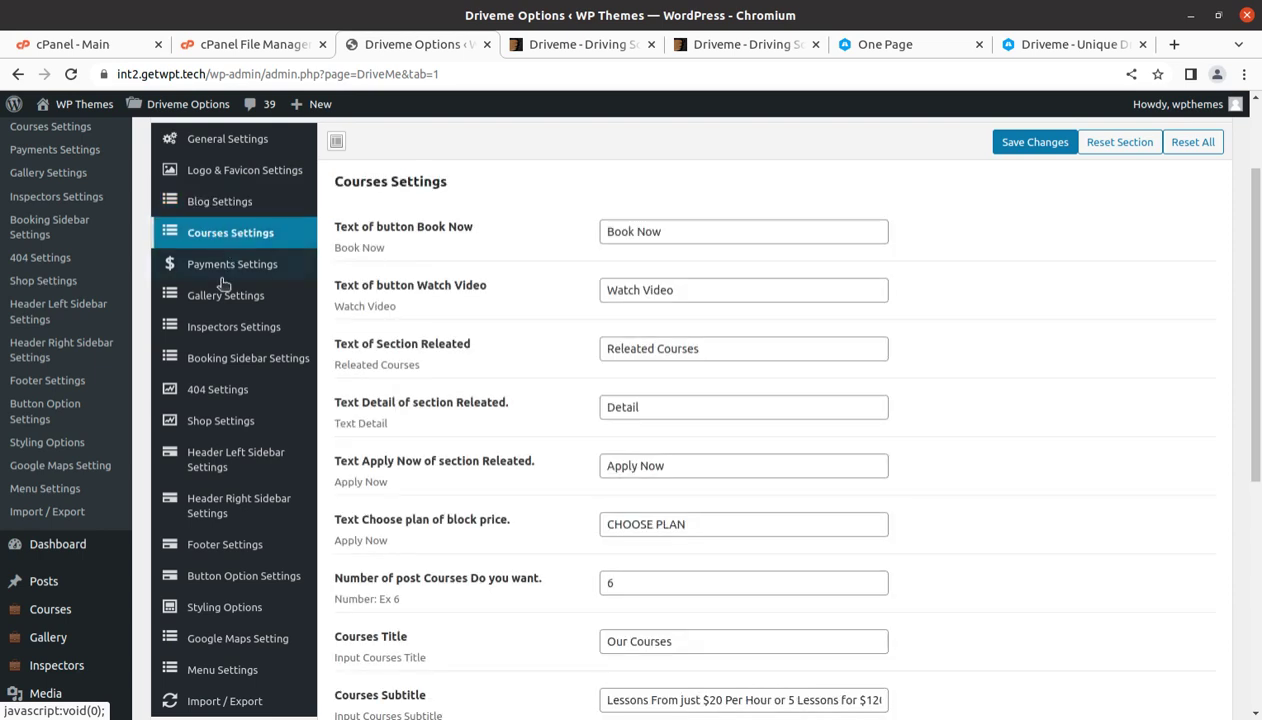
- Review the Payments Settings, including the allowed payment methods, currency, SKU prefix and Stripe credit card fields
left_click(226, 272)
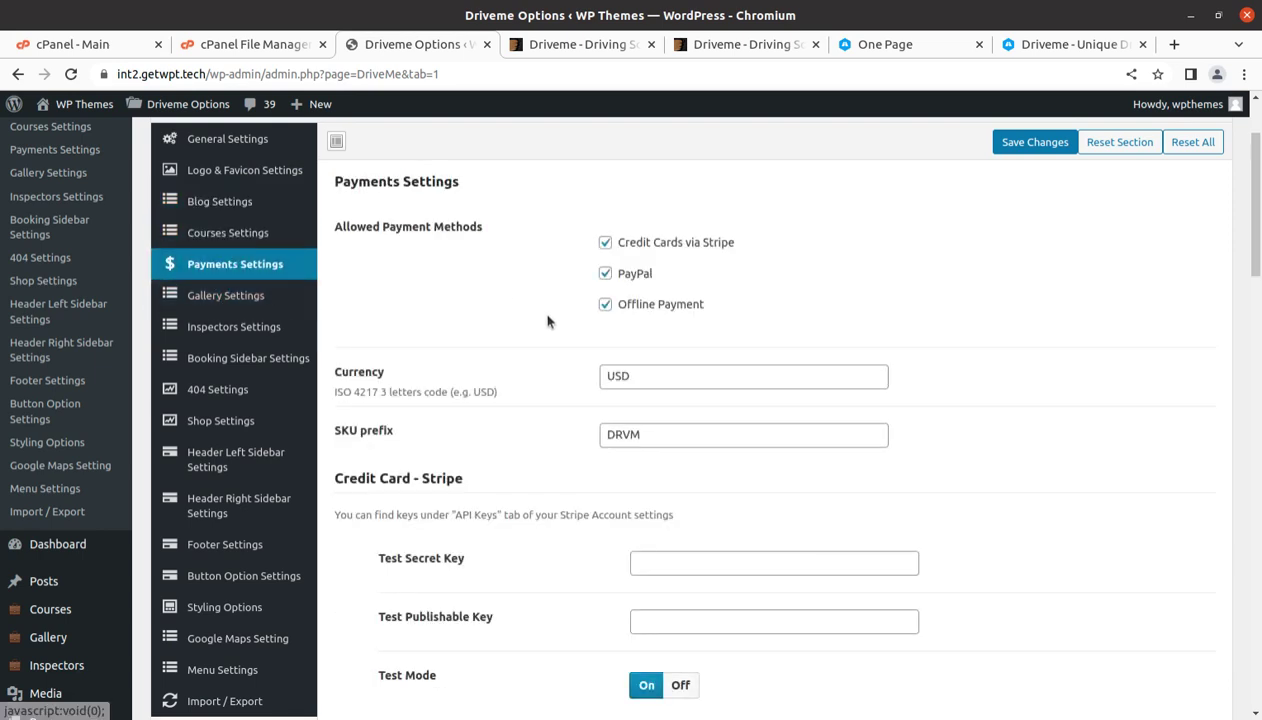
scroll(562, 395, "down", 2)
double_click(607, 288)
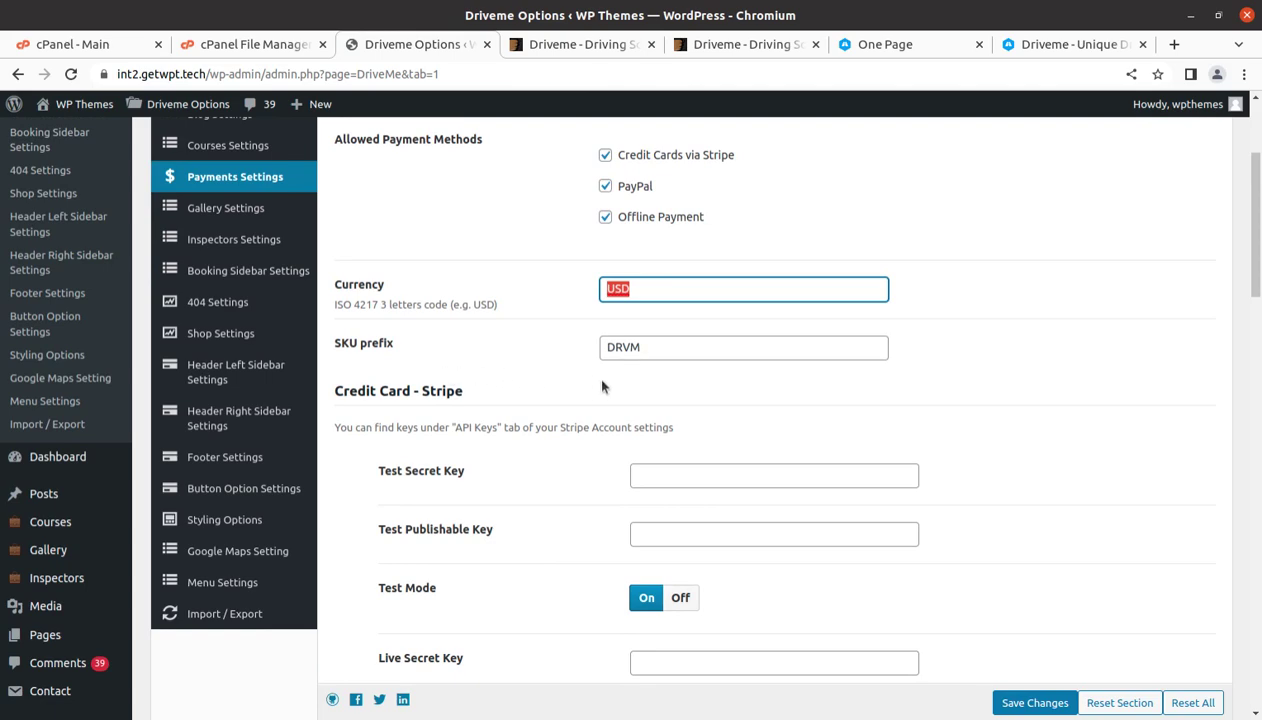
scroll(594, 375, "down", 2)
scroll(594, 374, "up", 6)
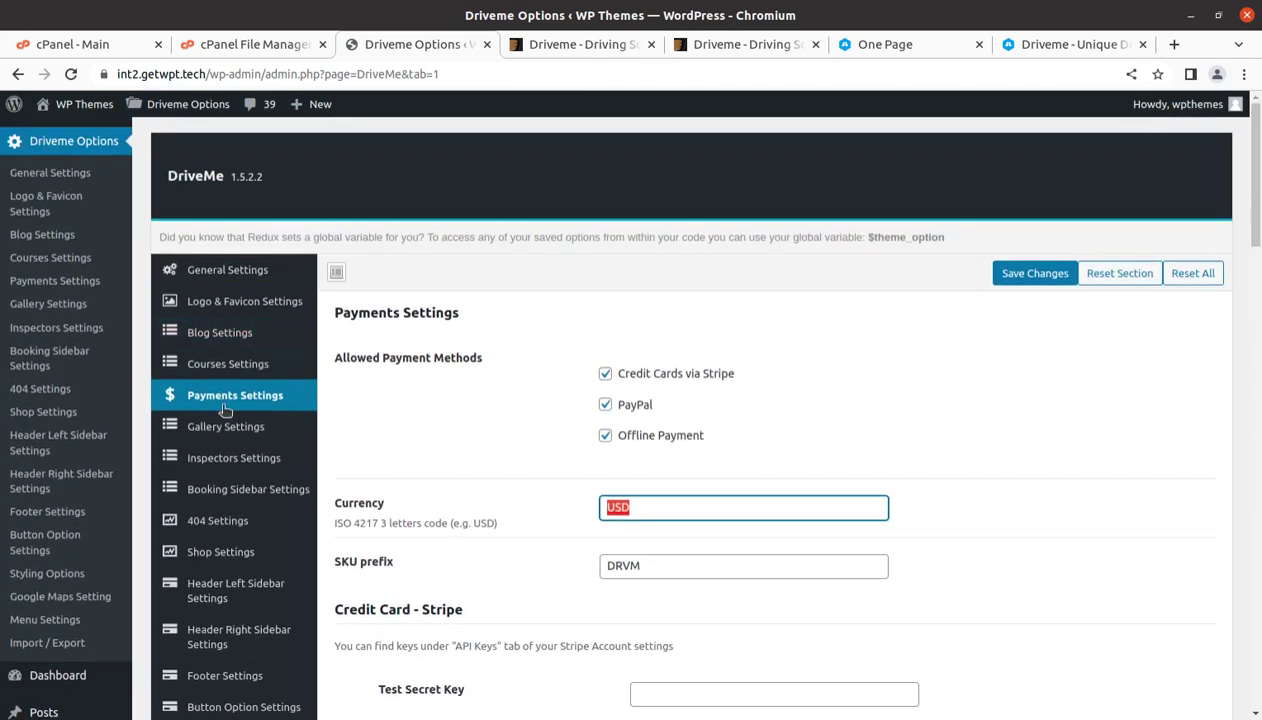
- Review the theme's Gallery Settings, Inspectors Settings and Booking Sidebar Settings
left_click(225, 428)
left_click(228, 458)
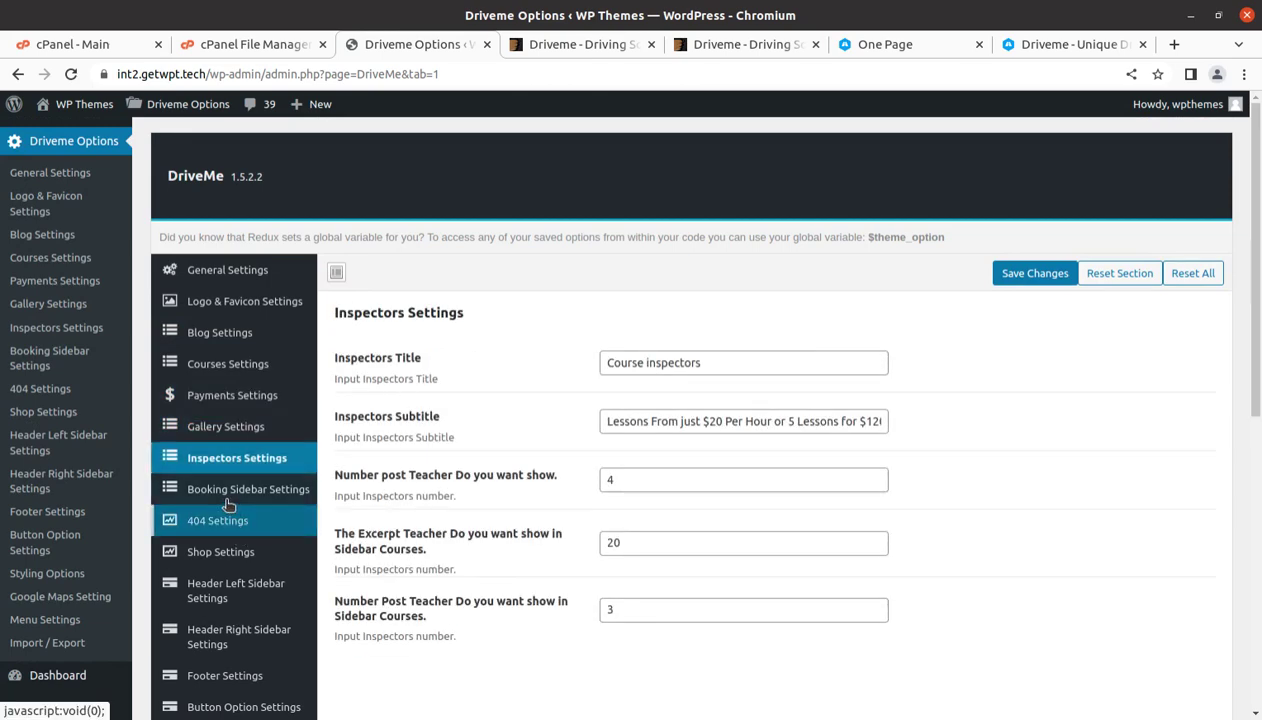
left_click(225, 492)
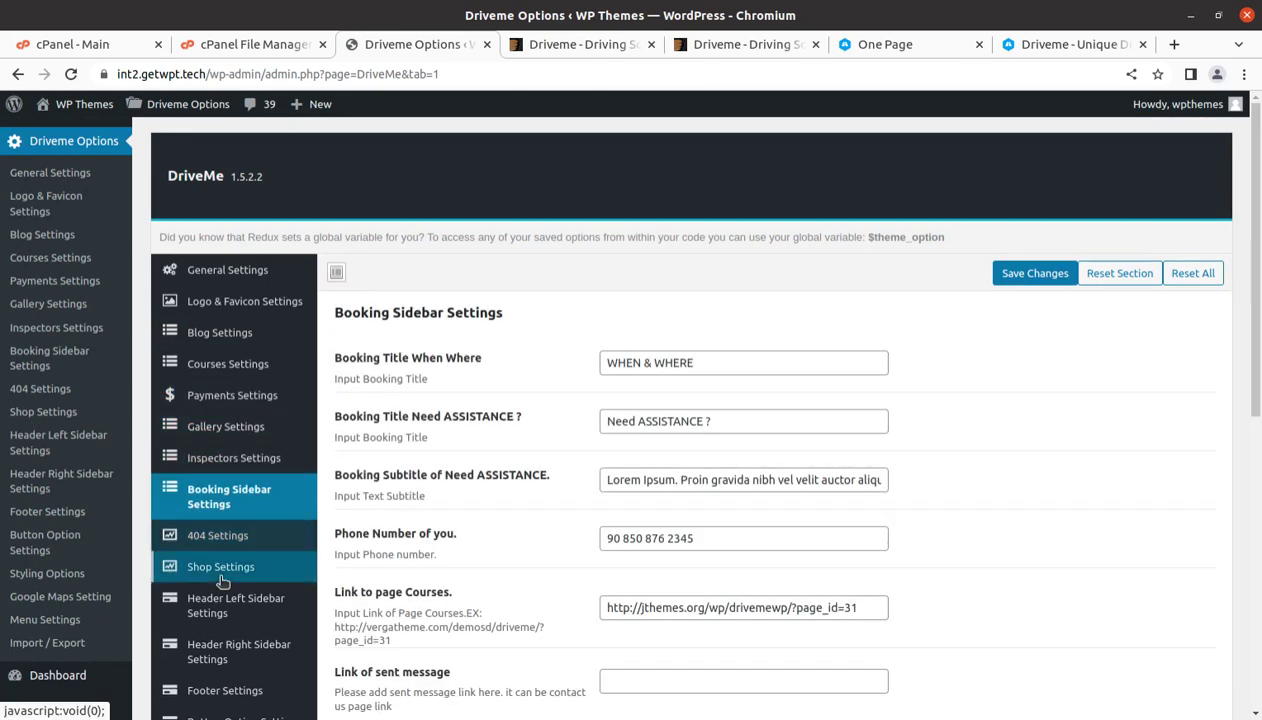
- Review the theme's 404 Settings, Shop Settings, Header Left Sidebar Settings and Header Right Sidebar Settings
left_click(217, 537)
left_click(215, 554)
left_click(217, 598)
scroll(225, 590, "down", 3)
left_click(224, 510)
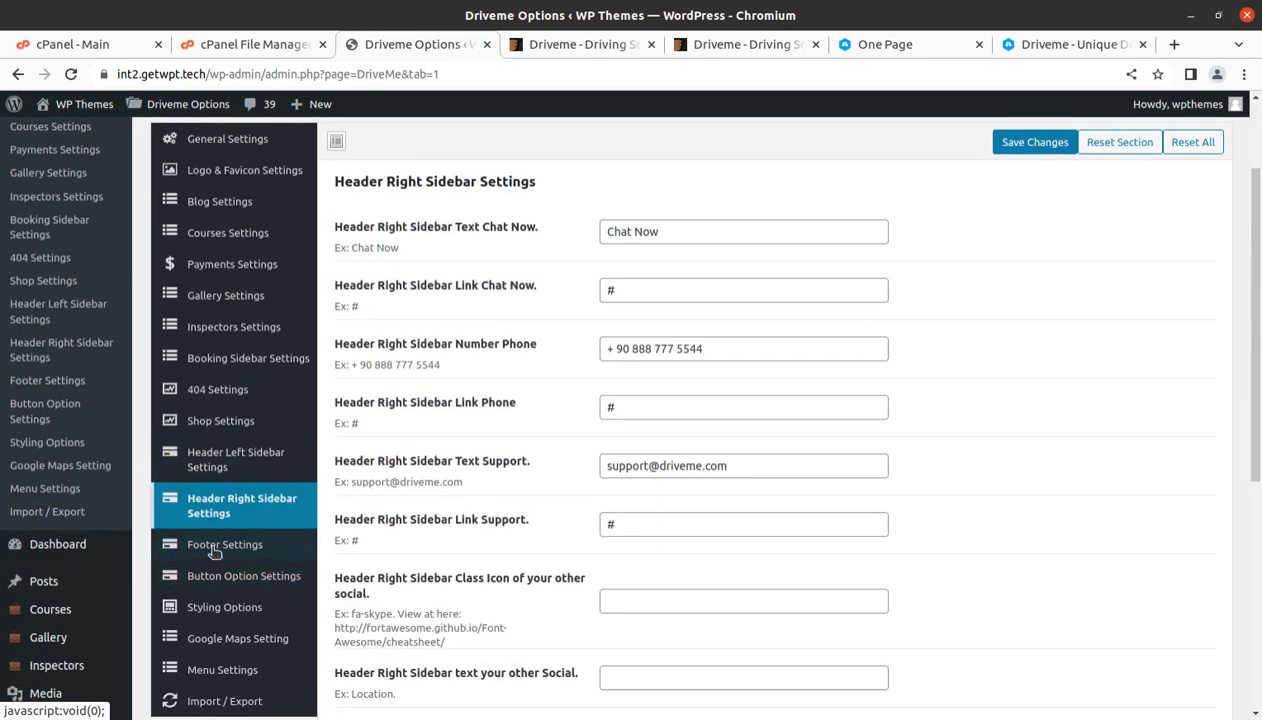
- Review the theme's Footer Settings, Button Option Settings, Styling Options, Google Maps Setting and Menu Settings
scroll(215, 530, "down", 1)
left_click(220, 457)
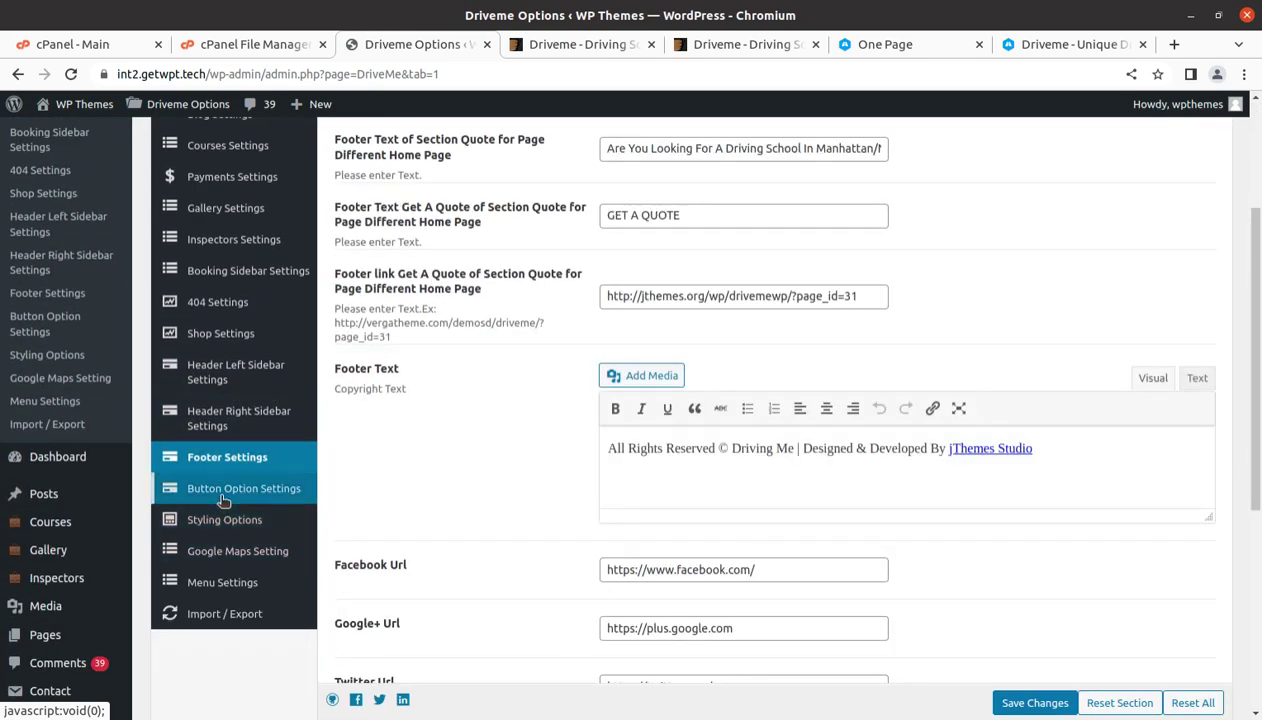
left_click(225, 489)
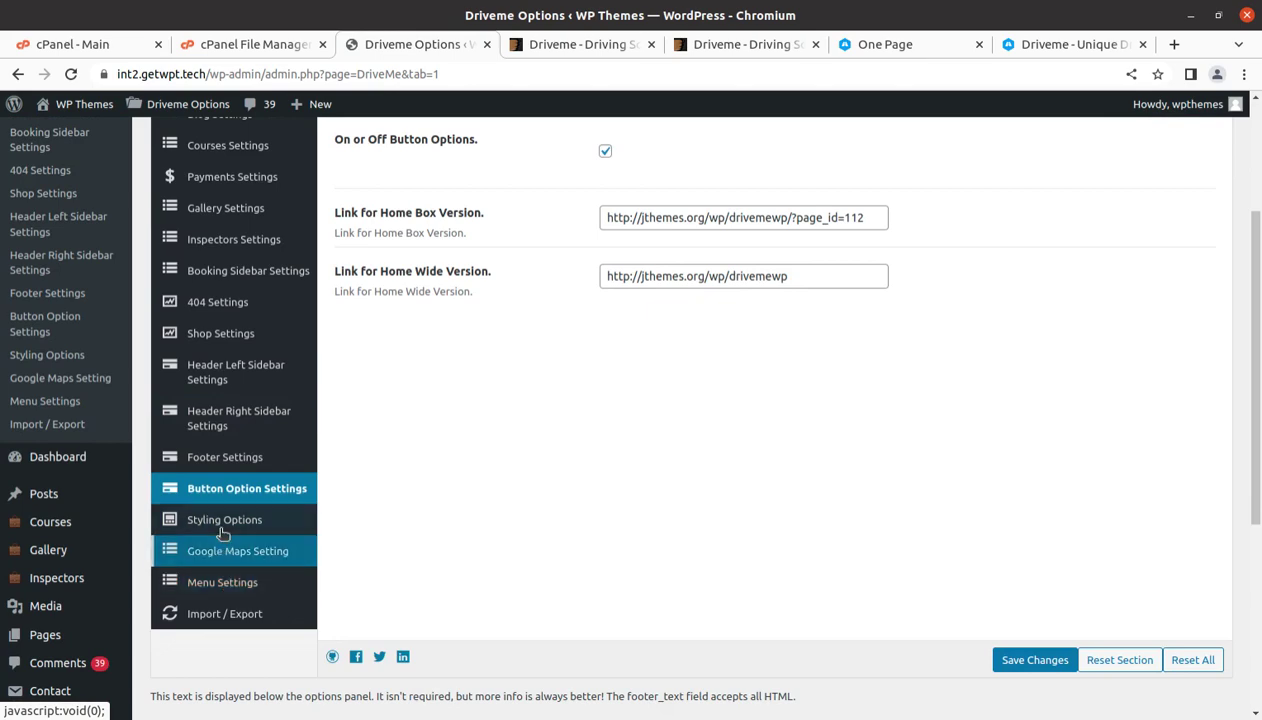
left_click(221, 522)
left_click(212, 553)
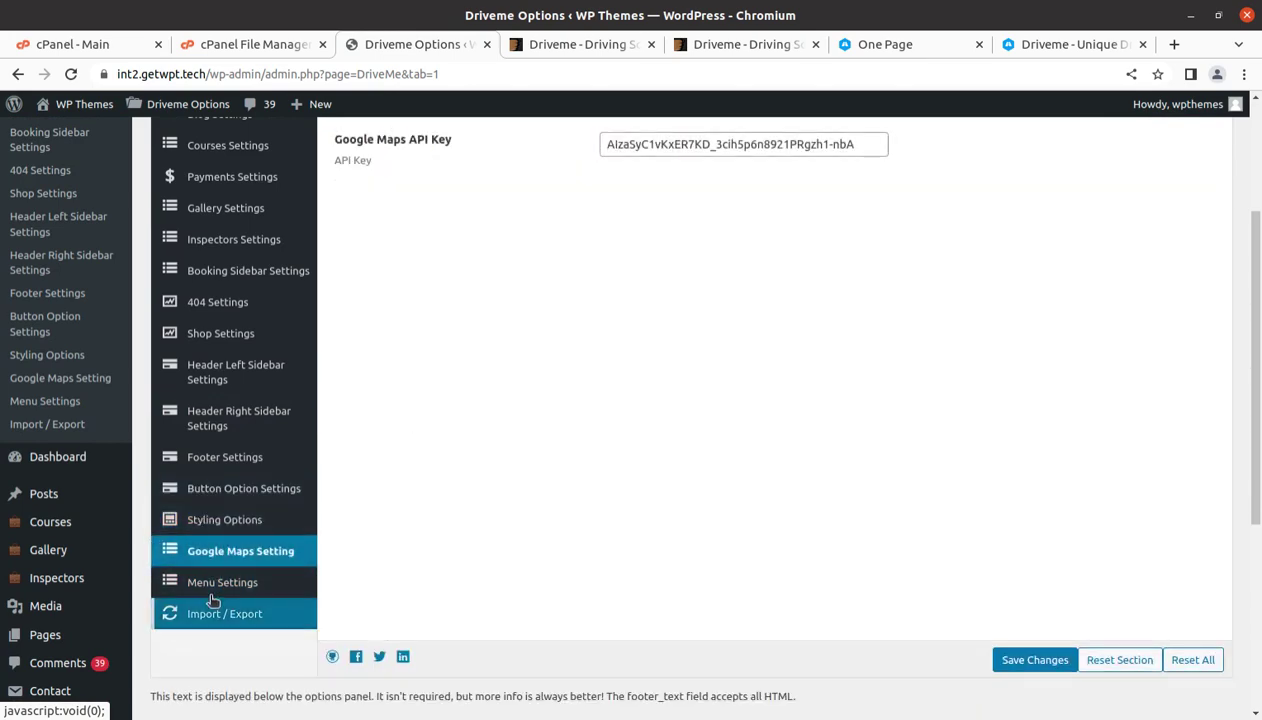
left_click(213, 586)
scroll(265, 555, "up", 3)
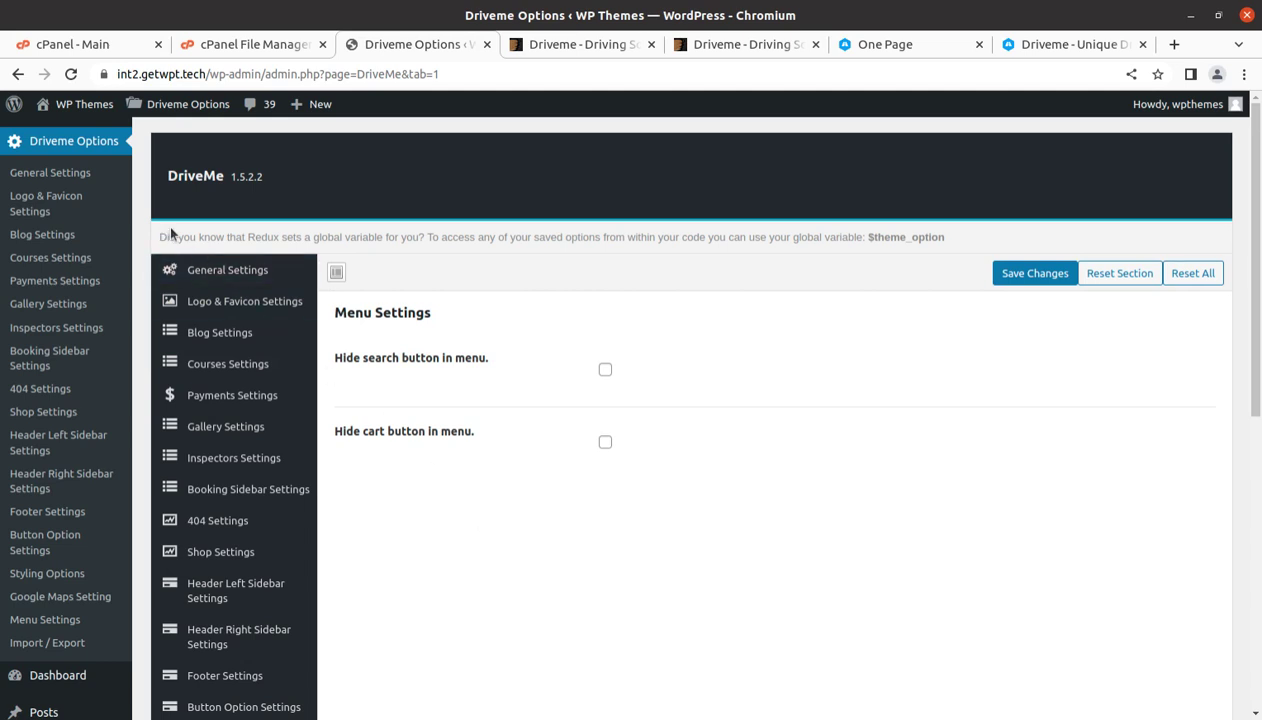
- Open the live site in a new tab and look over the imported home page
mouse_move(45, 105)
middle_click(66, 136)
left_click(512, 50)
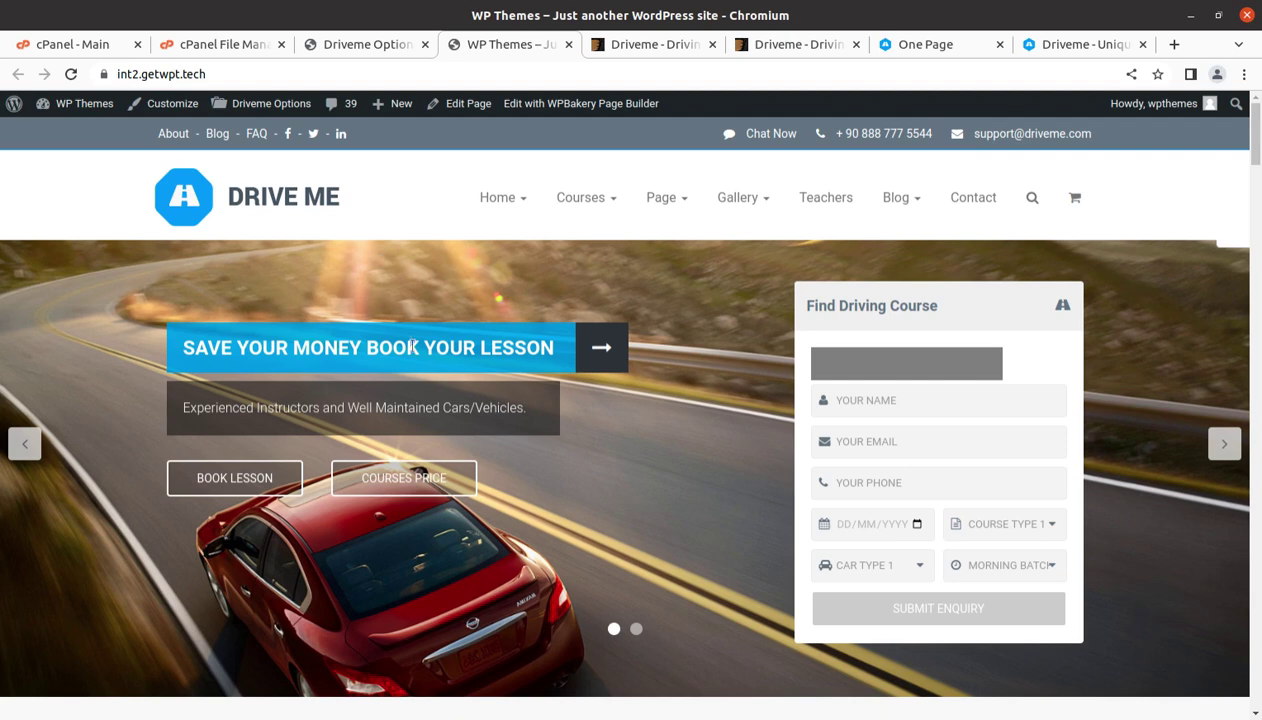
scroll(451, 376, "down", 2)
scroll(457, 387, "up", 2)
scroll(457, 387, "up", 1)
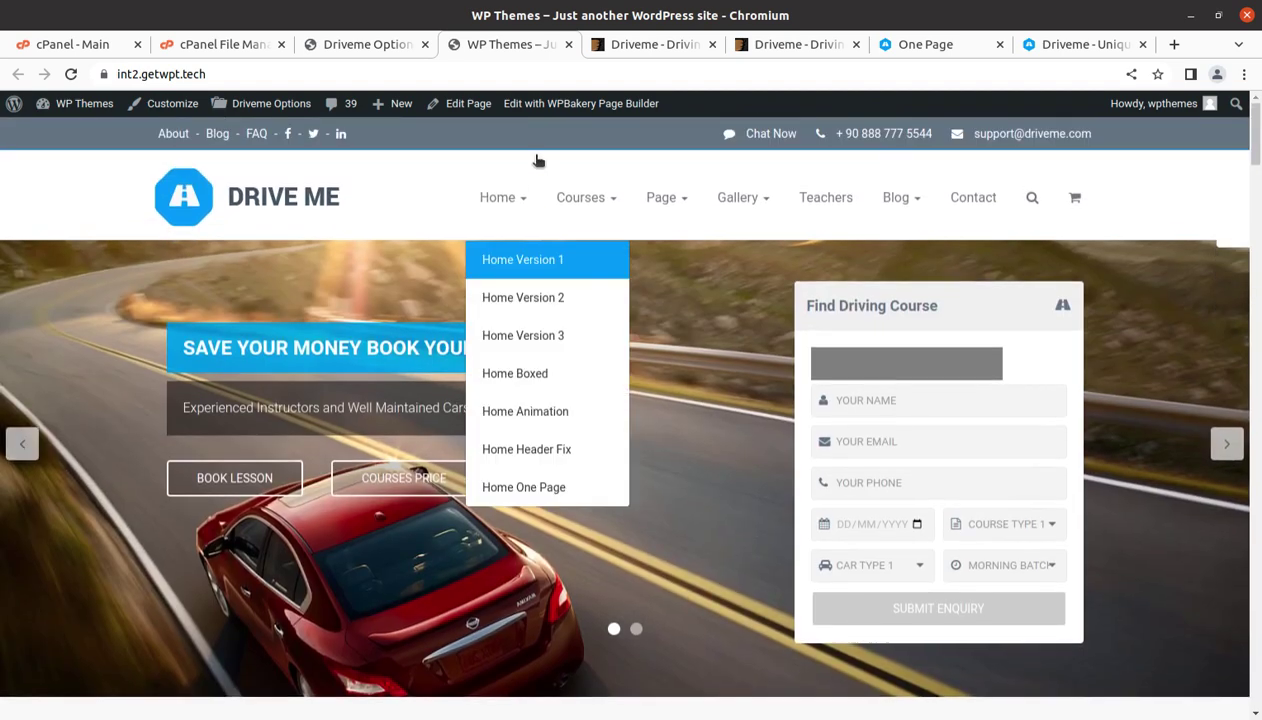
- Open the home page in the WPBakery frontend editor and inspect the VG Slider Settings and the page's sections
left_click(553, 105)
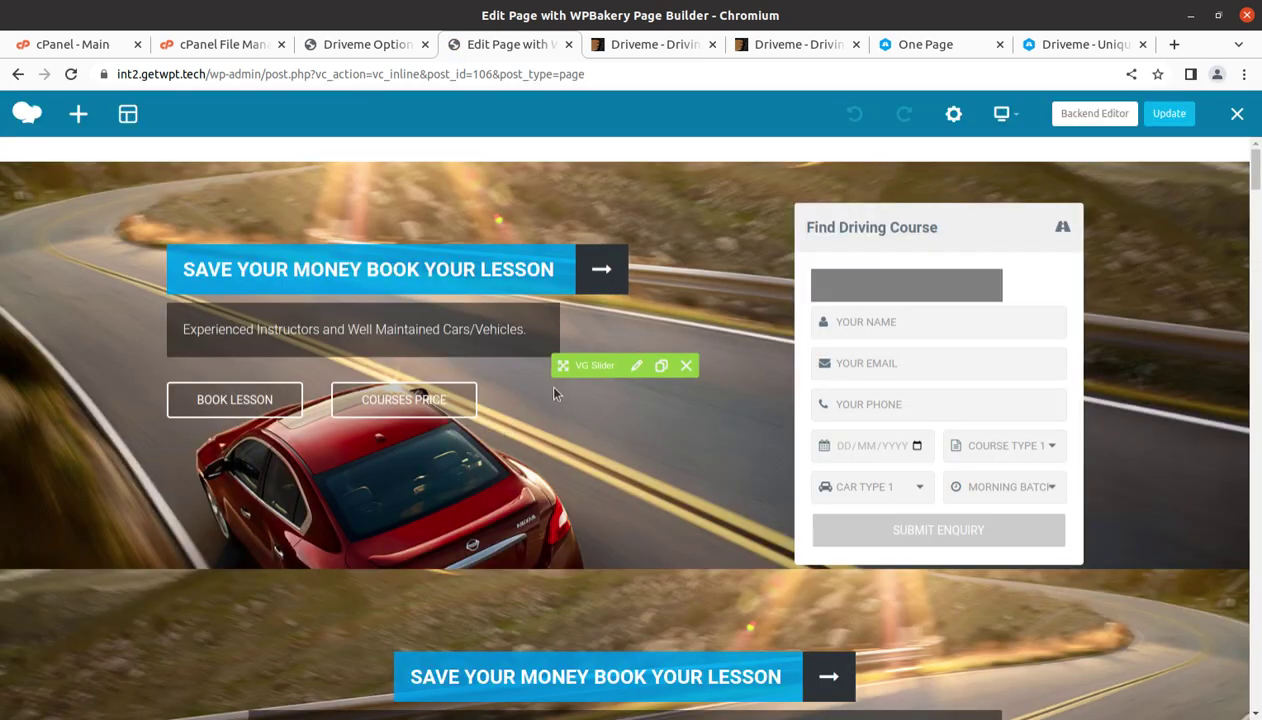
left_click(638, 367)
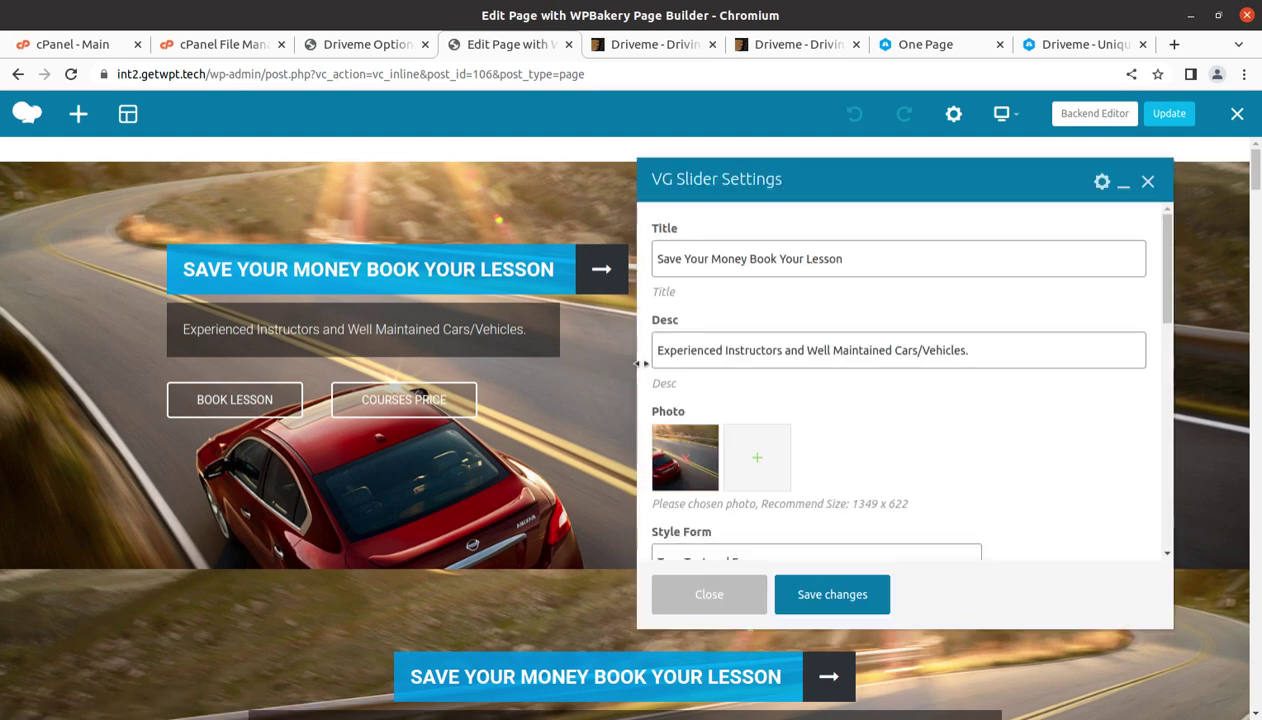
left_click(1147, 181)
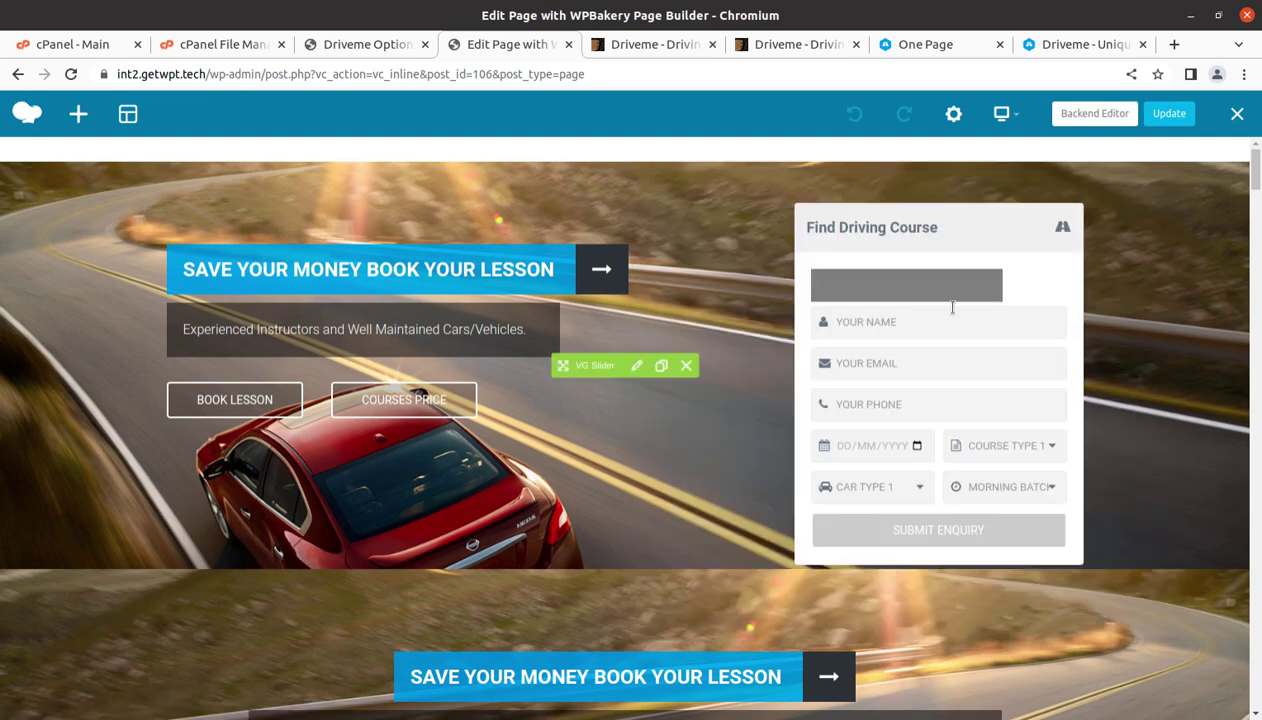
scroll(435, 528, "down", 5)
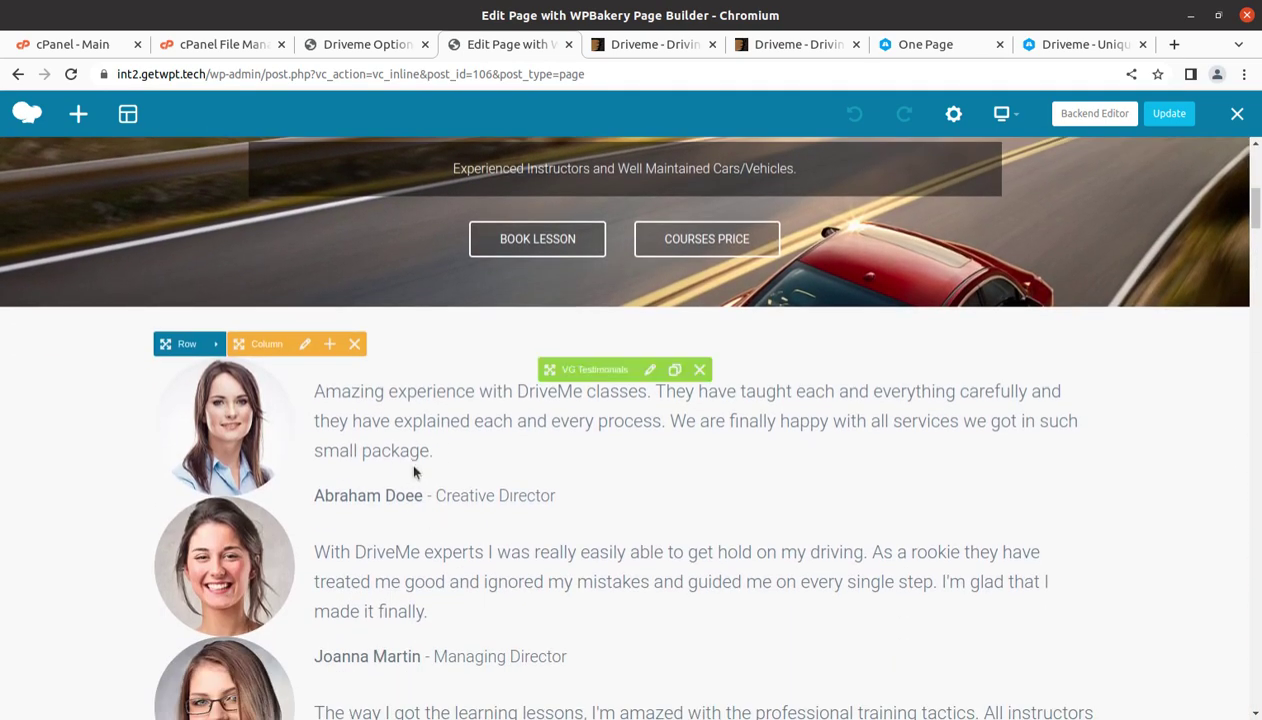
scroll(416, 470, "up", 4)
scroll(414, 471, "up", 2)
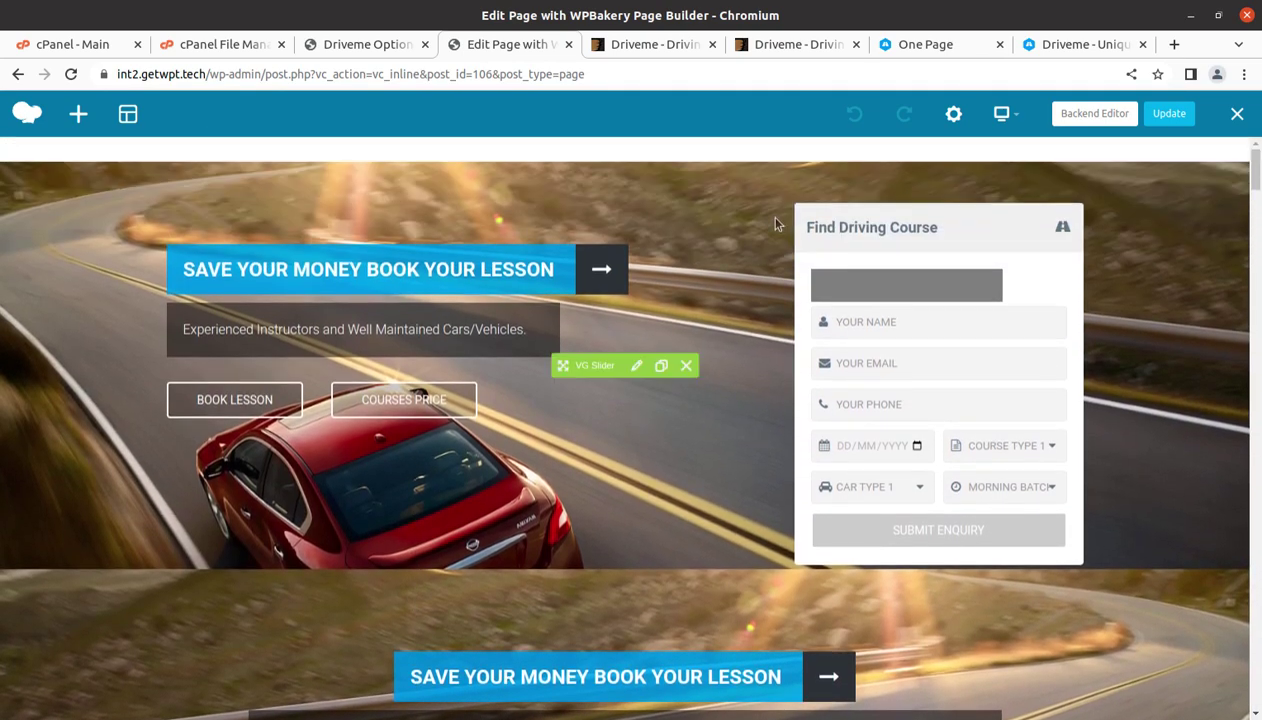
- Switch the home page to the backend editor and examine its page settings, SEO fields, VG Slider and VG Testimonials elements
left_click(1093, 116)
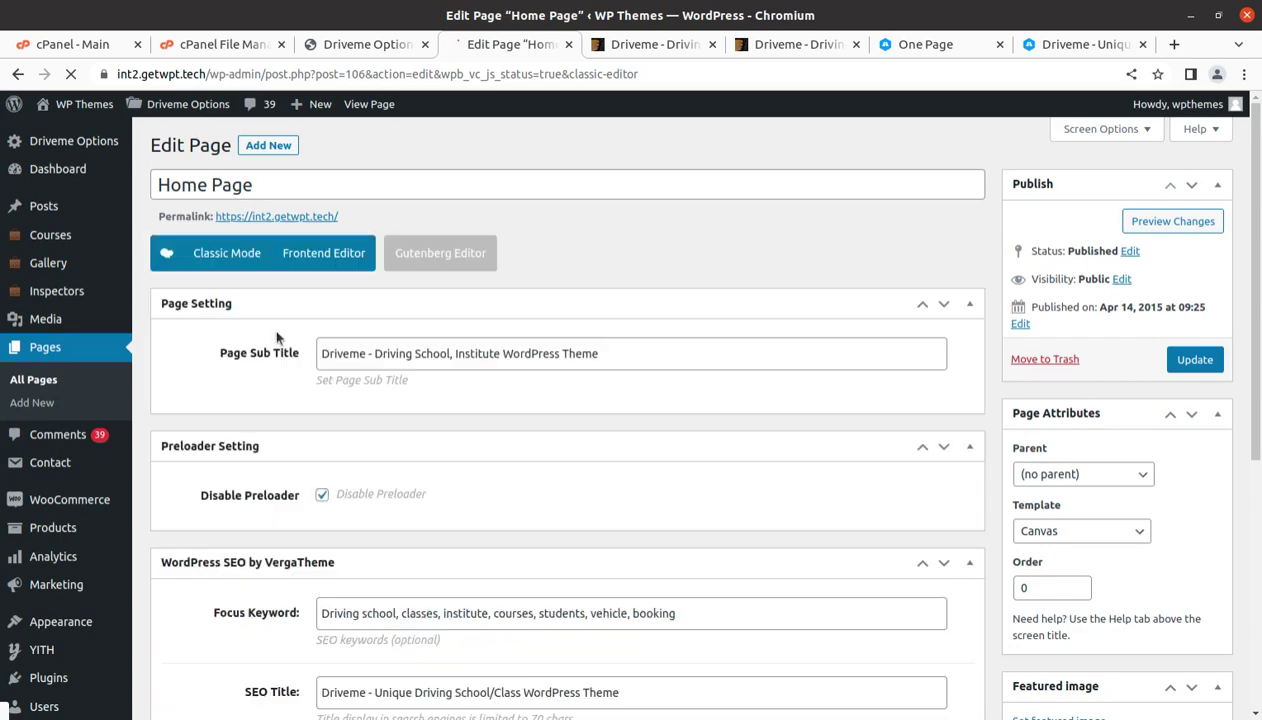
scroll(321, 428, "down", 2)
scroll(321, 428, "up", 2)
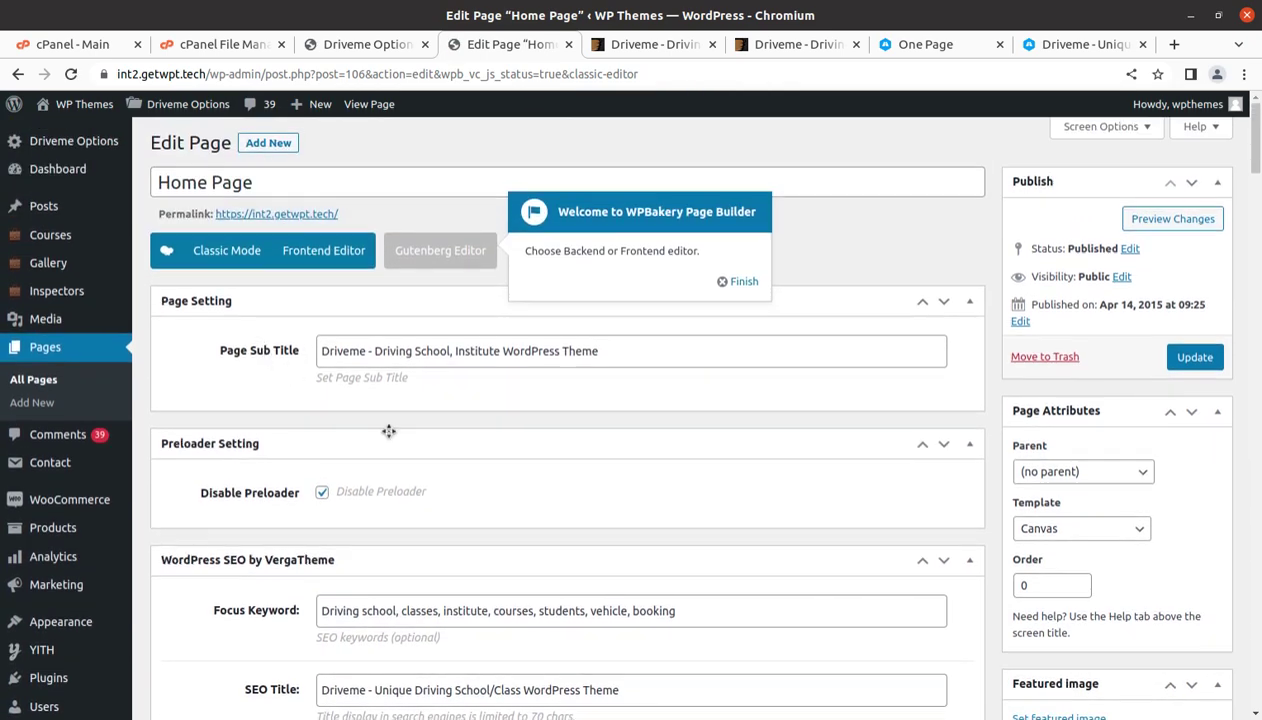
scroll(389, 437, "down", 10)
scroll(335, 516, "down", 2)
scroll(380, 437, "down", 4)
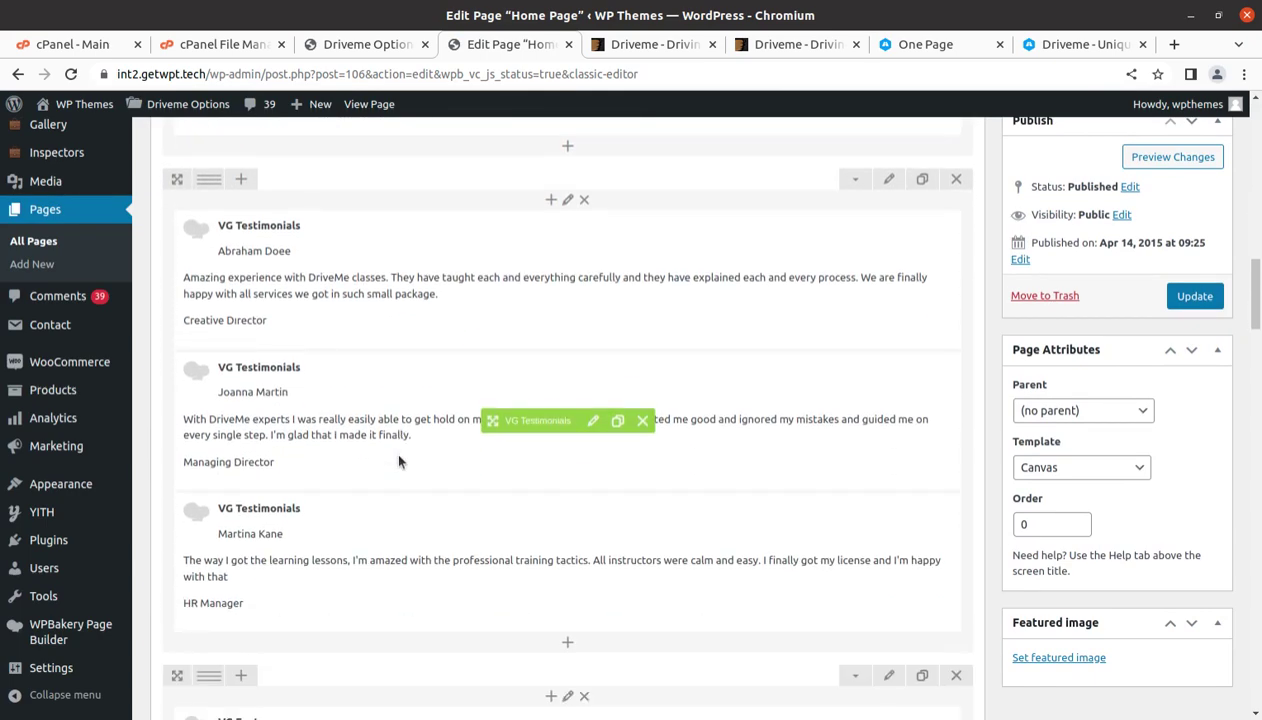
scroll(252, 560, "up", 7)
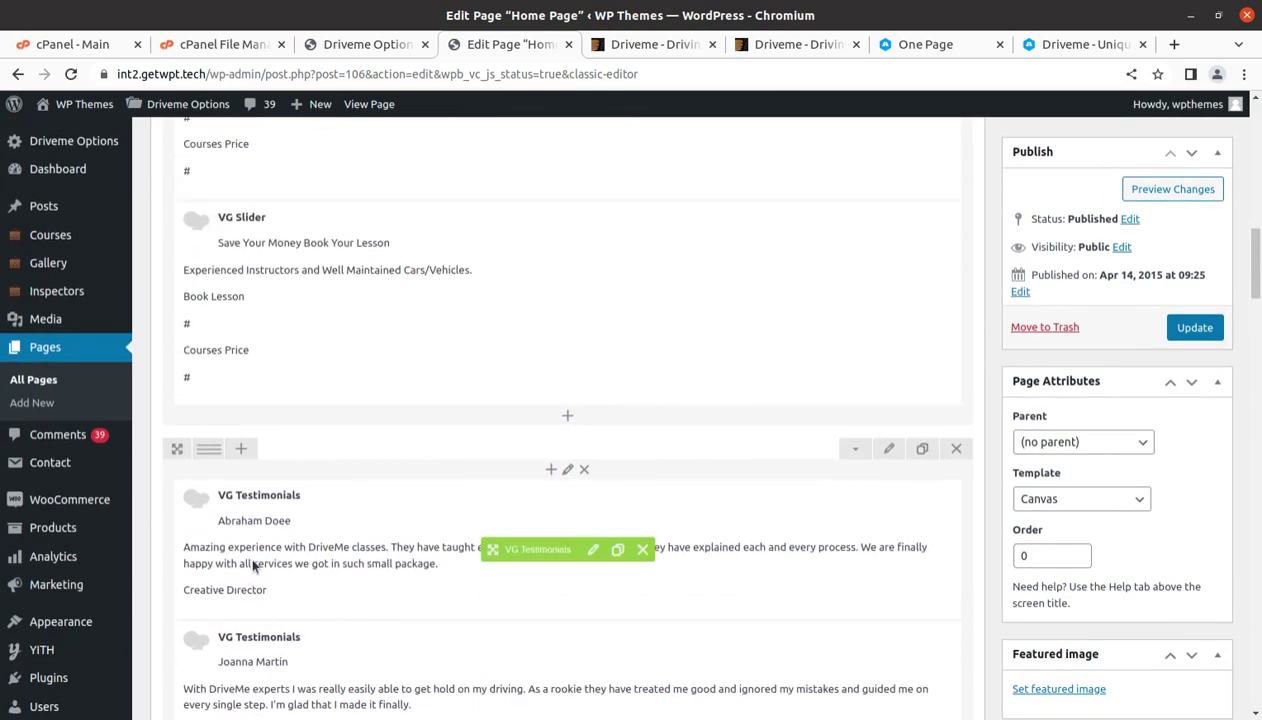
scroll(250, 560, "up", 3)
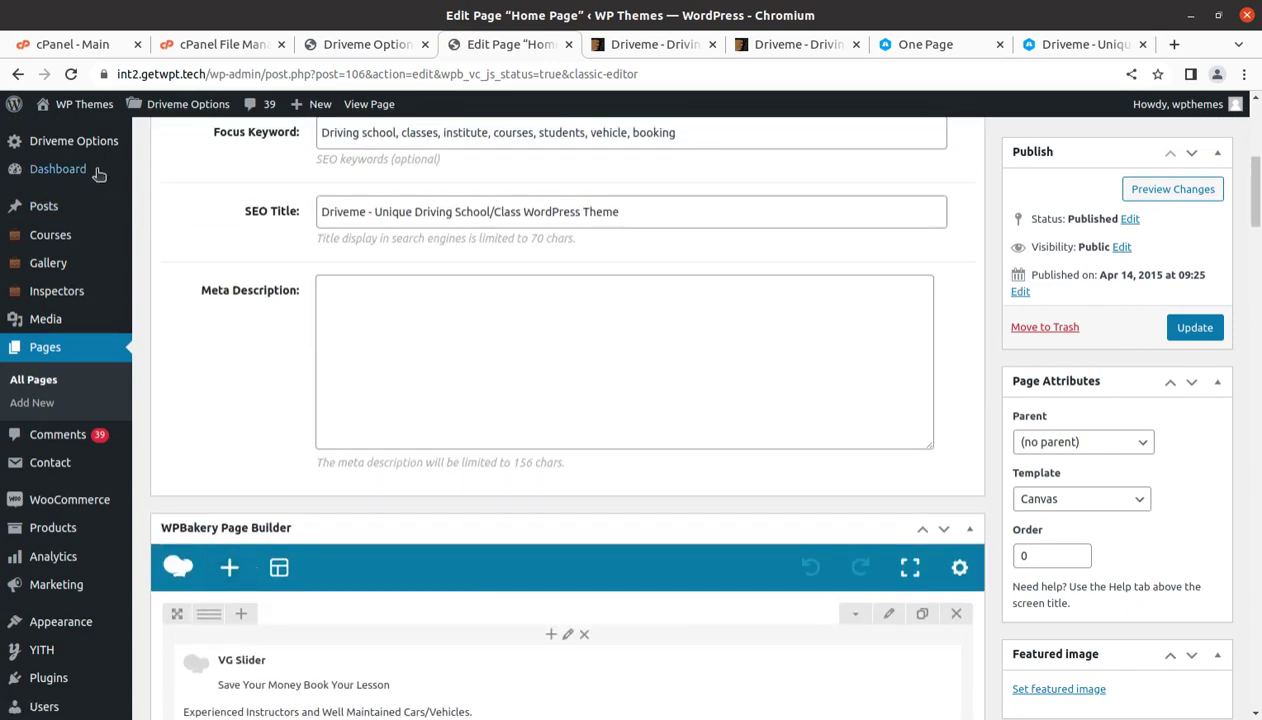
scroll(92, 245, "up", 1)
scroll(304, 417, "up", 3)
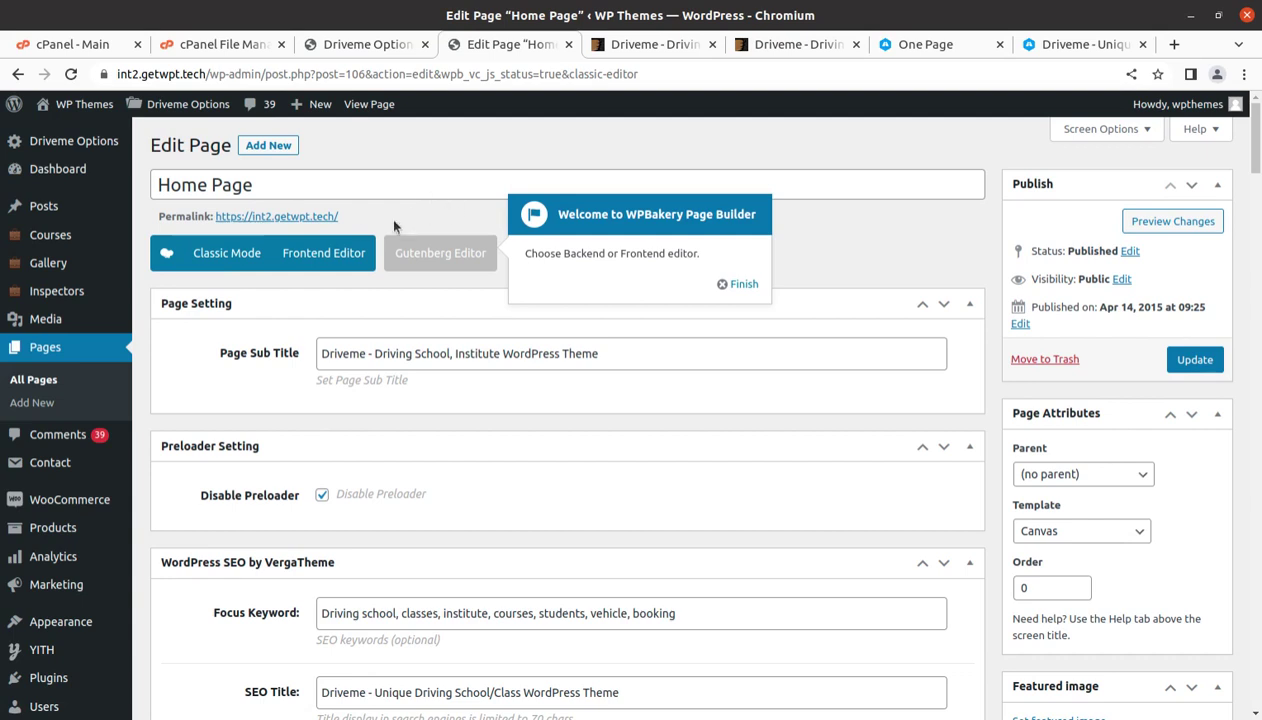
- Leave the page editor and visit the live site
mouse_move(66, 104)
left_click(66, 137)
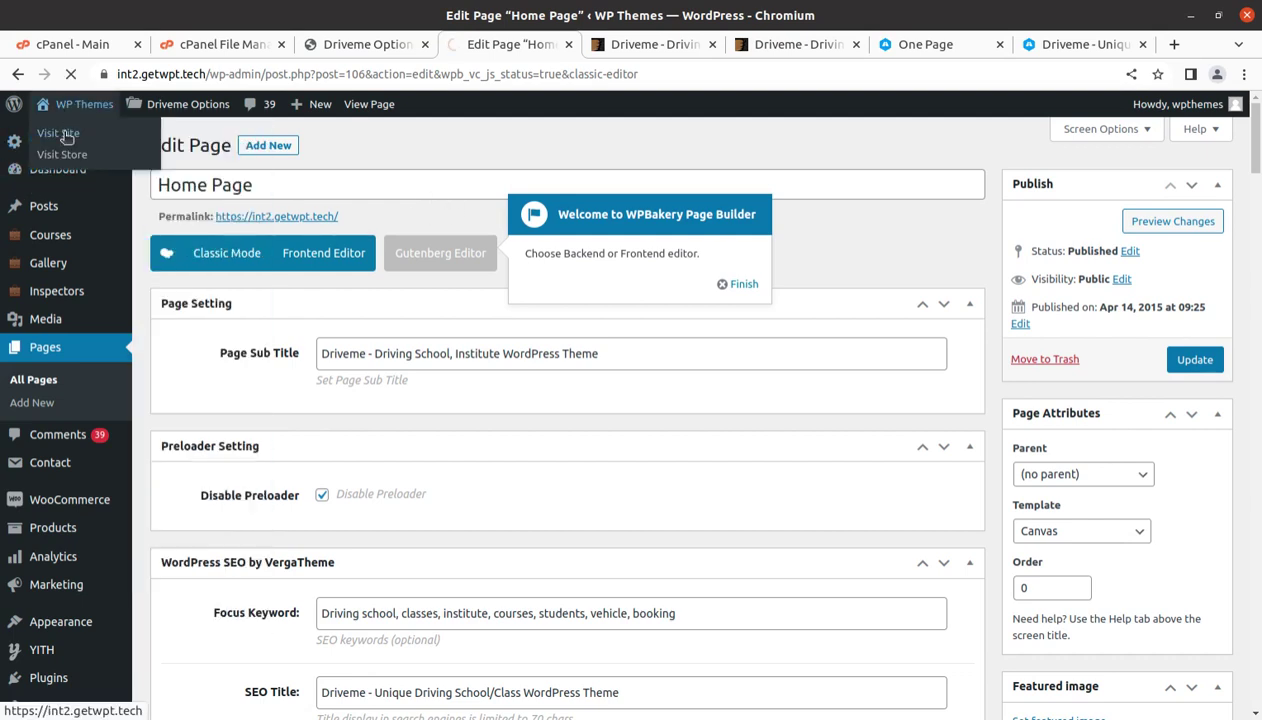